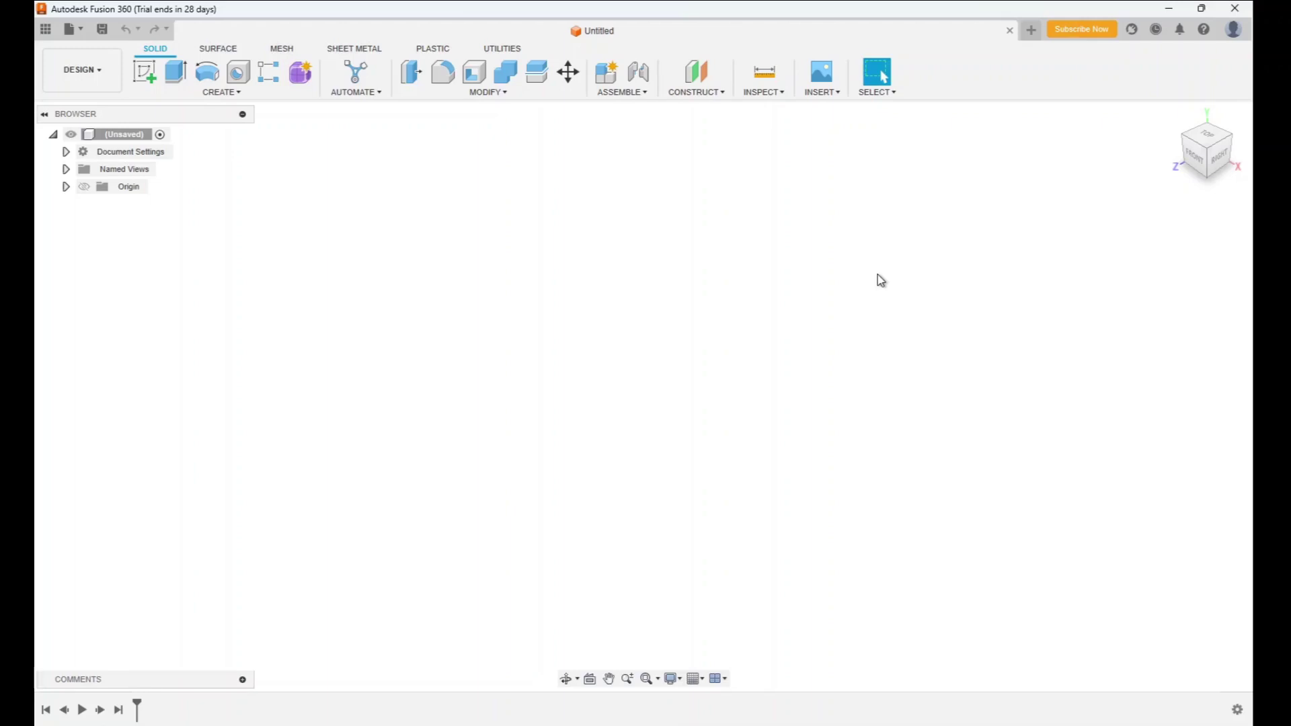
- Browse the list of owned projects and open Project Ophelia to view its contents
left_click(45, 34)
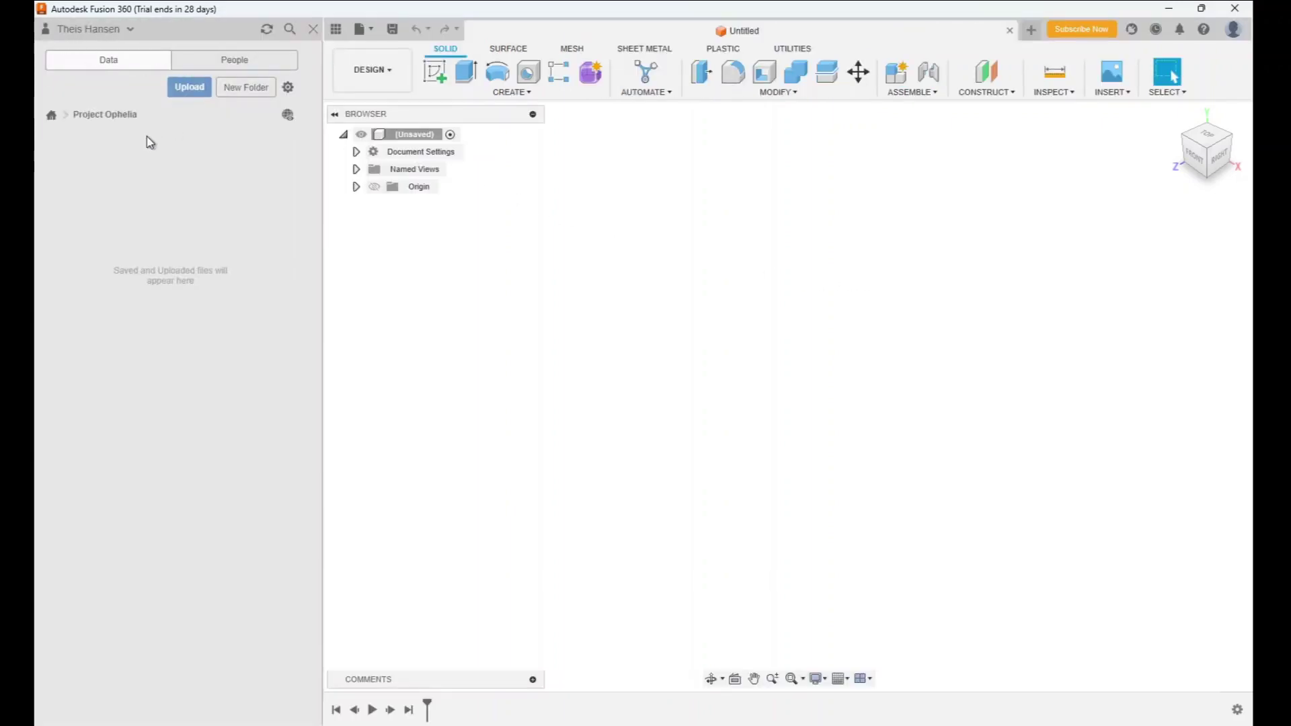
left_click(52, 117)
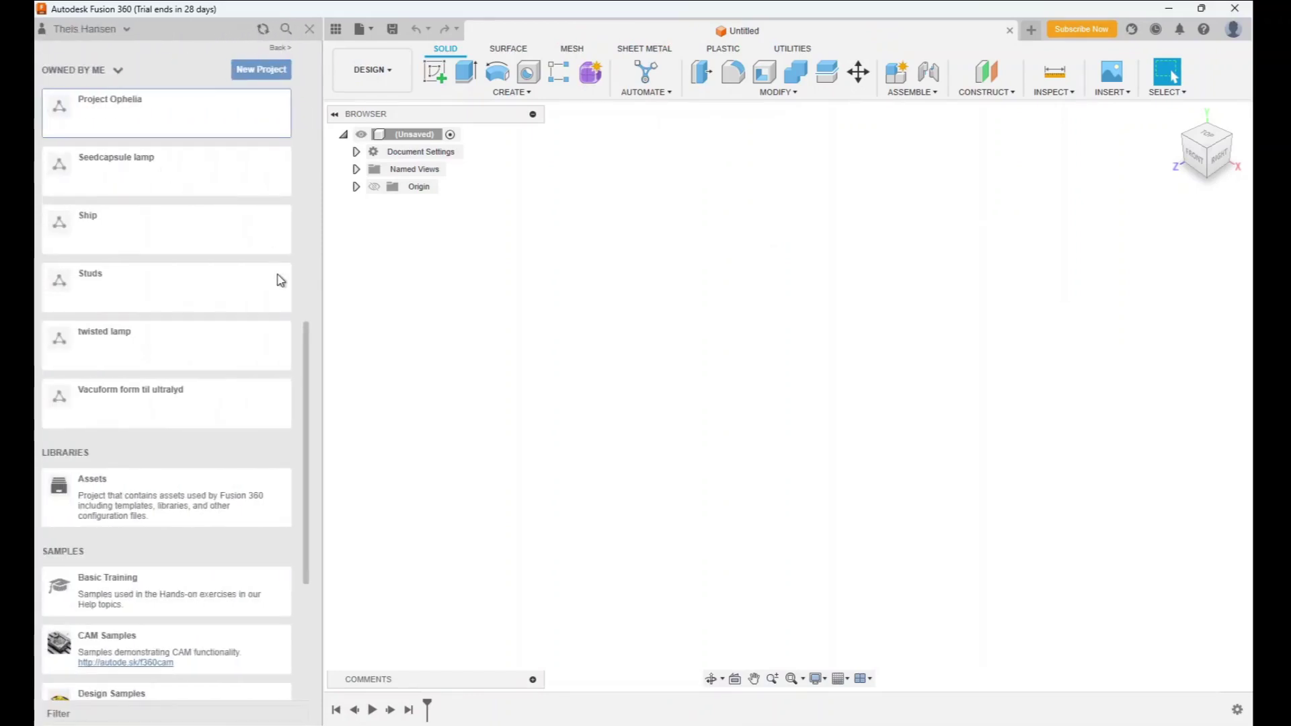
left_click_drag(310, 361, 320, 281)
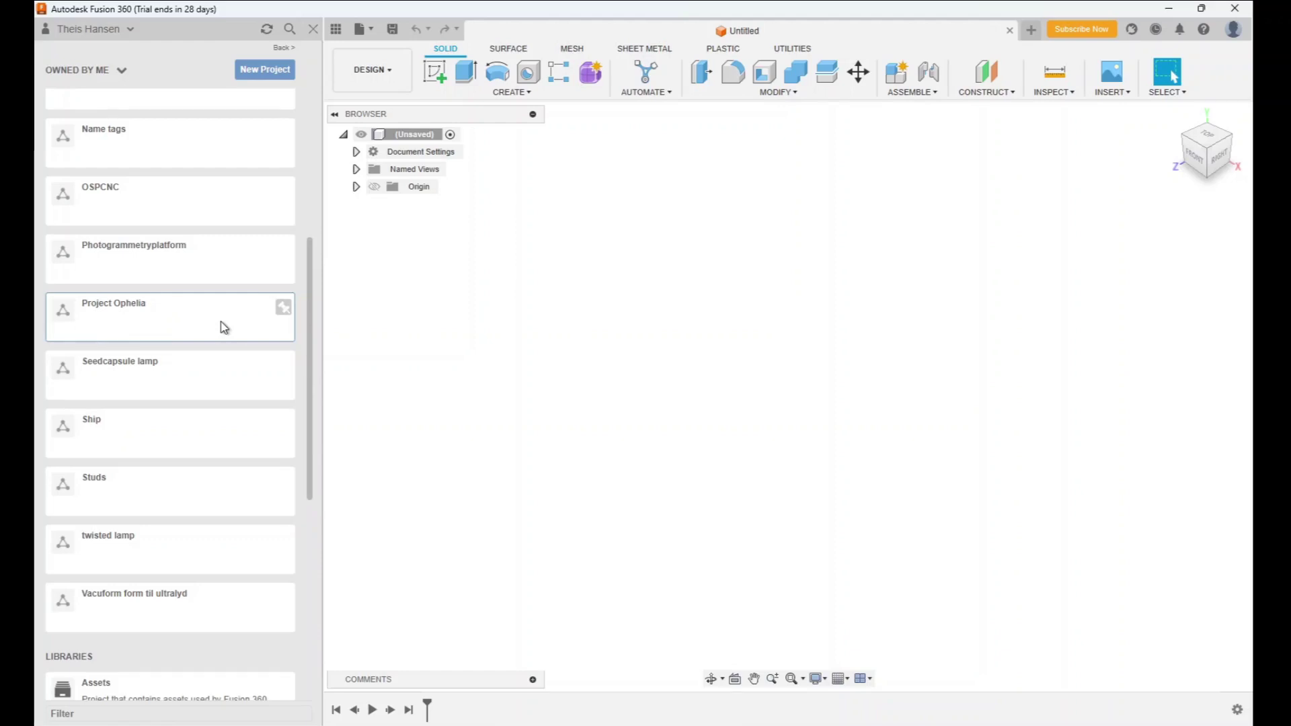
left_click(224, 327)
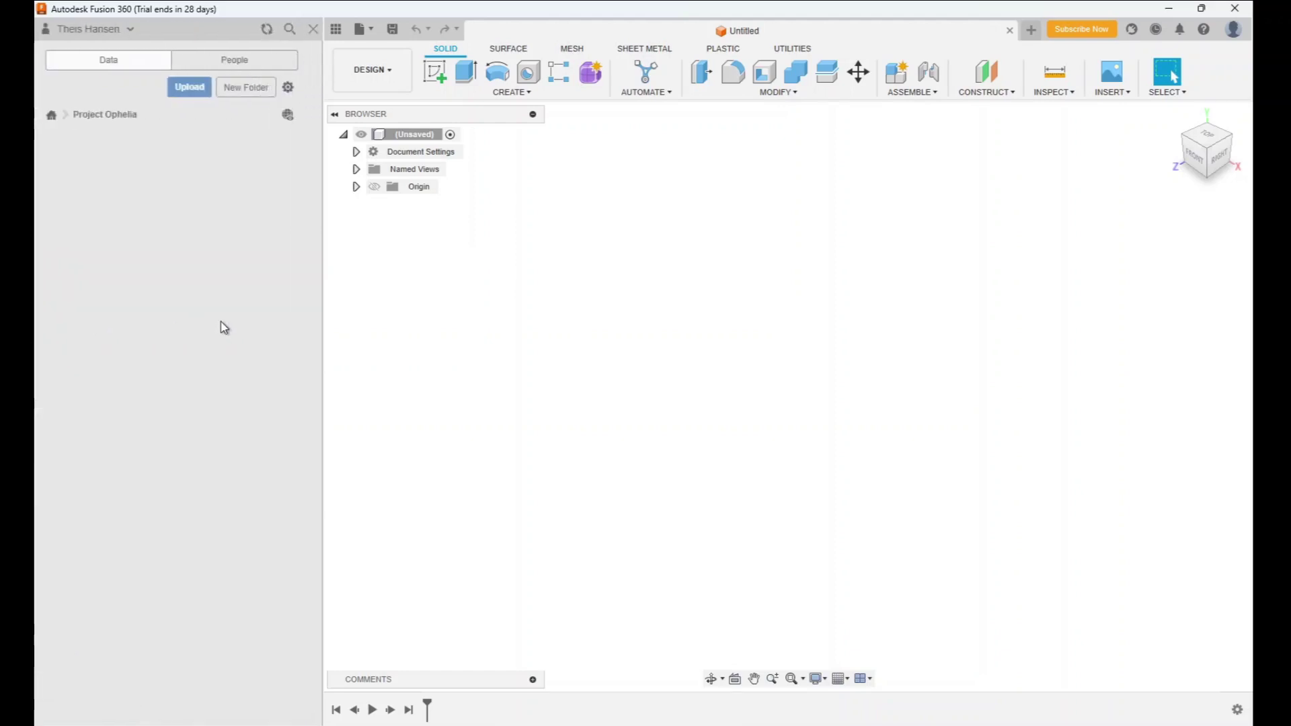
left_click(314, 29)
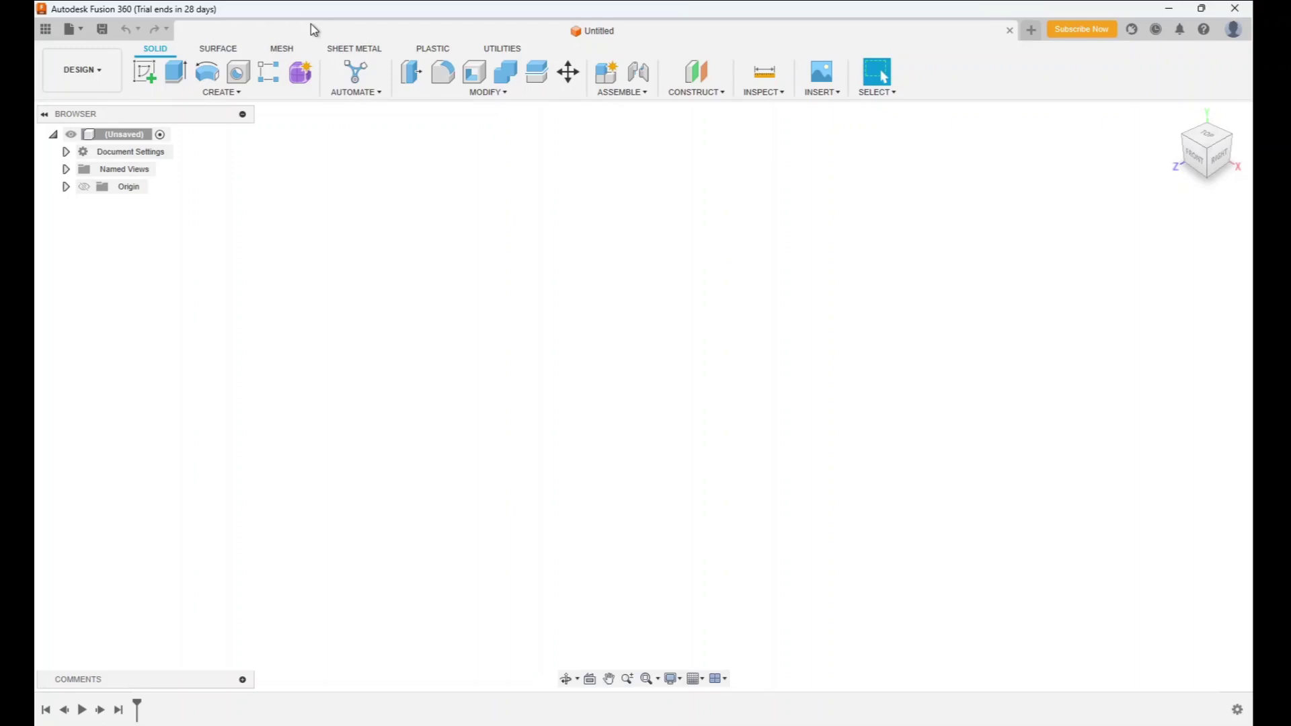
- Start a sketch on the horizontal XZ origin plane and rotate the top view by 90 degrees
left_click(146, 74)
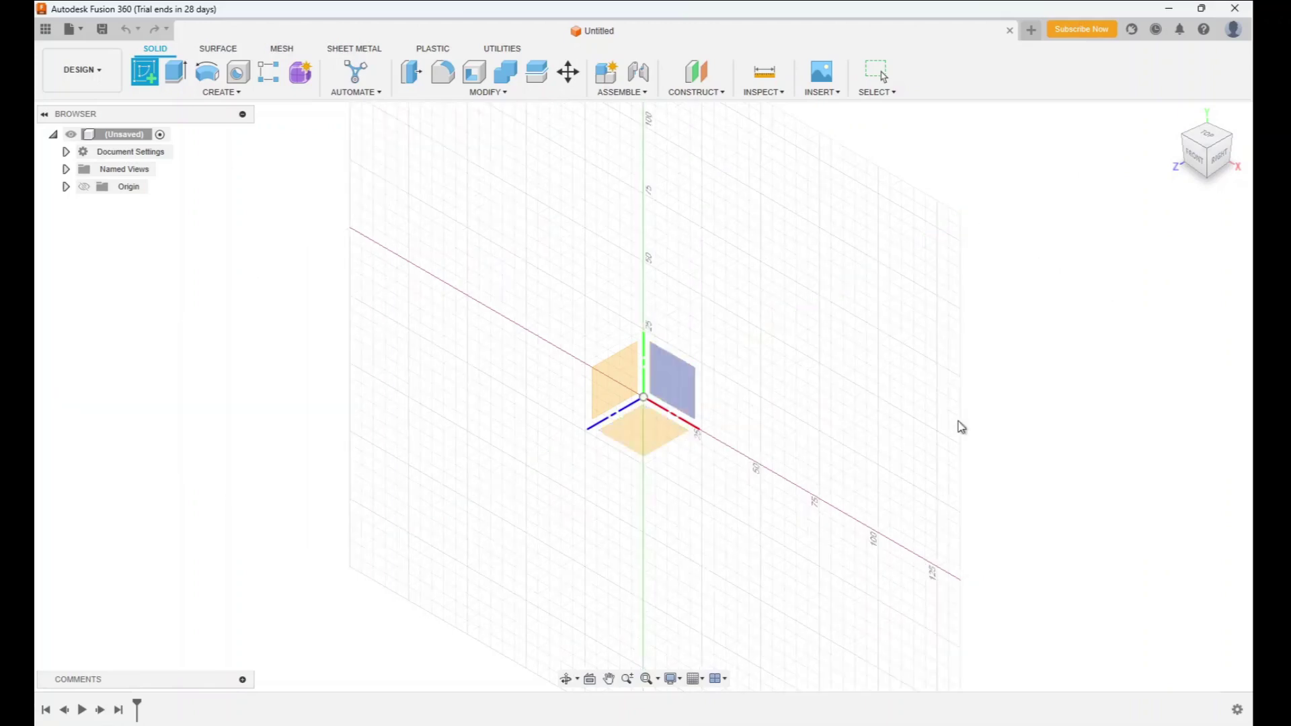
left_click(648, 436)
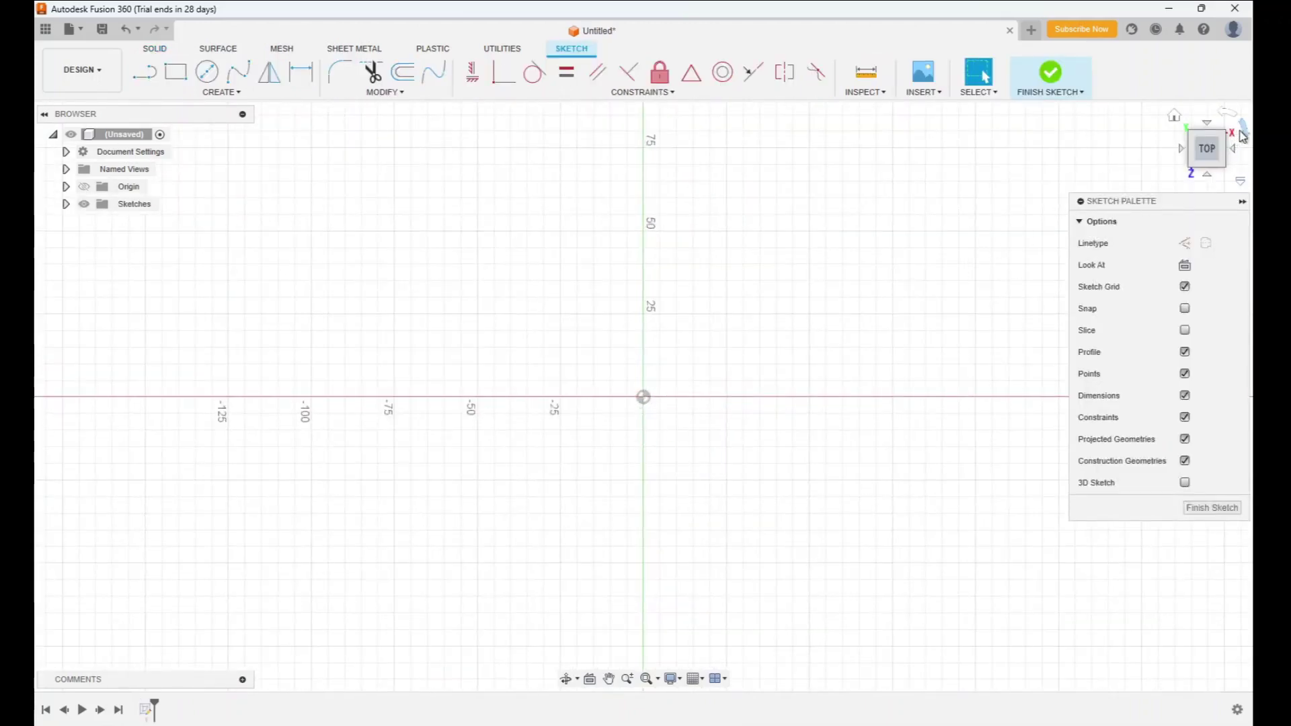
left_click(1247, 129)
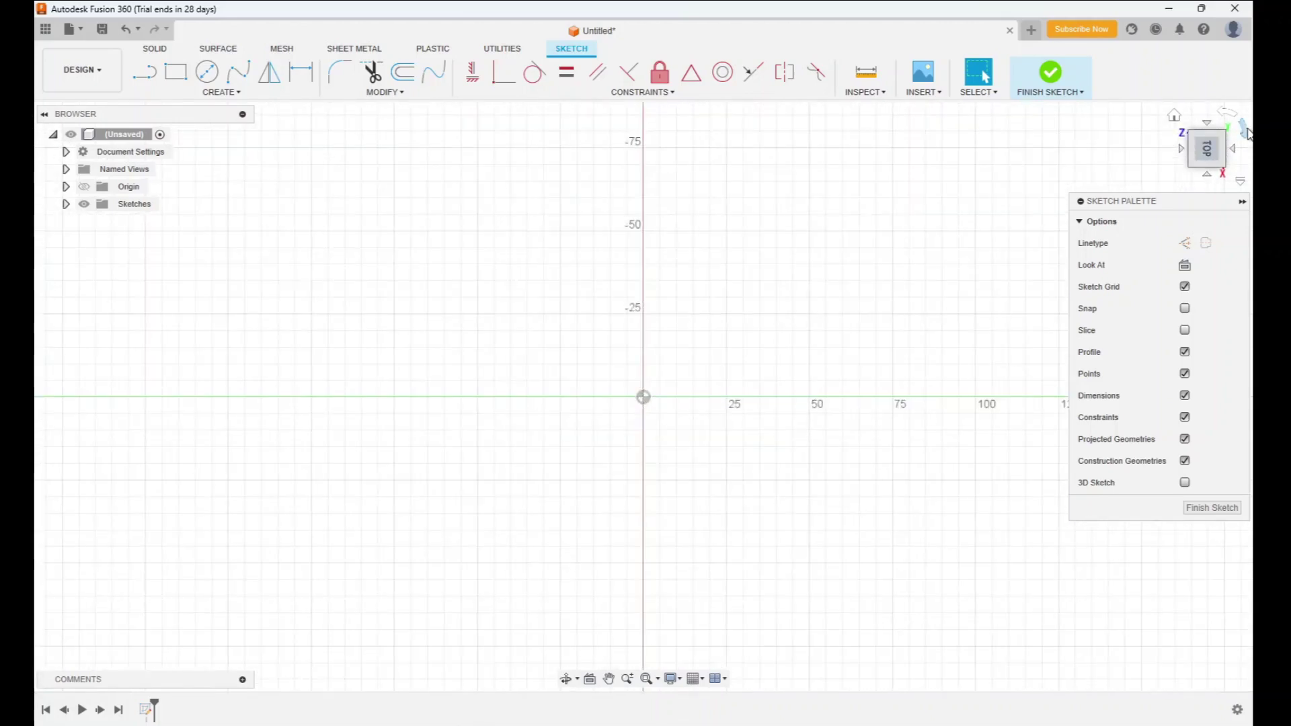
- Draw a 14000 mm straight line from the origin along the Z axis
left_click(144, 72)
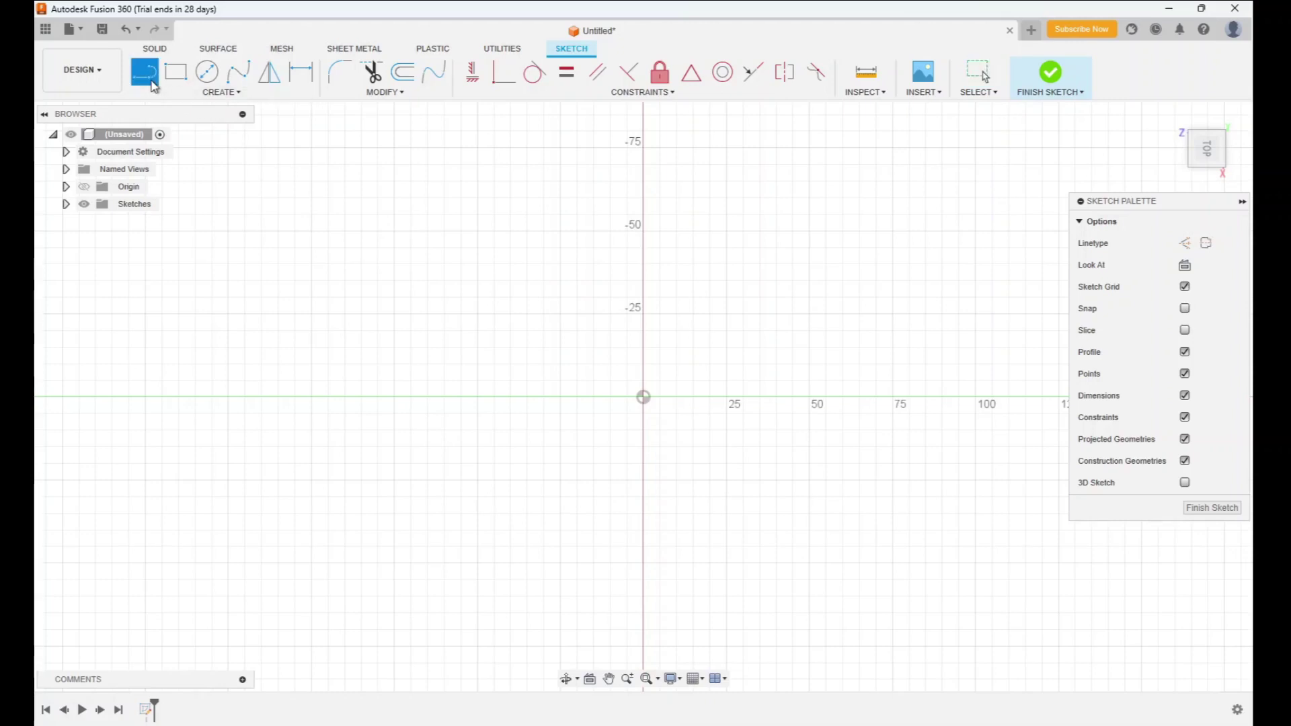
left_click(644, 397)
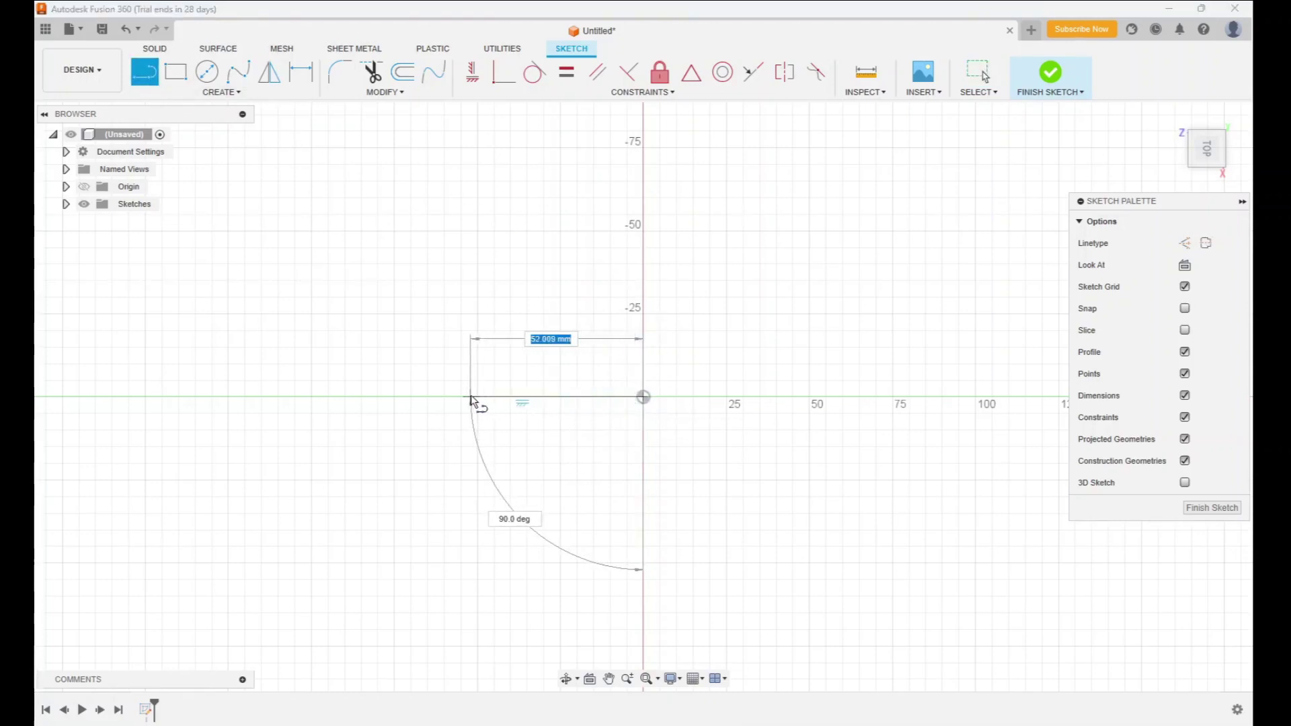
type("14")
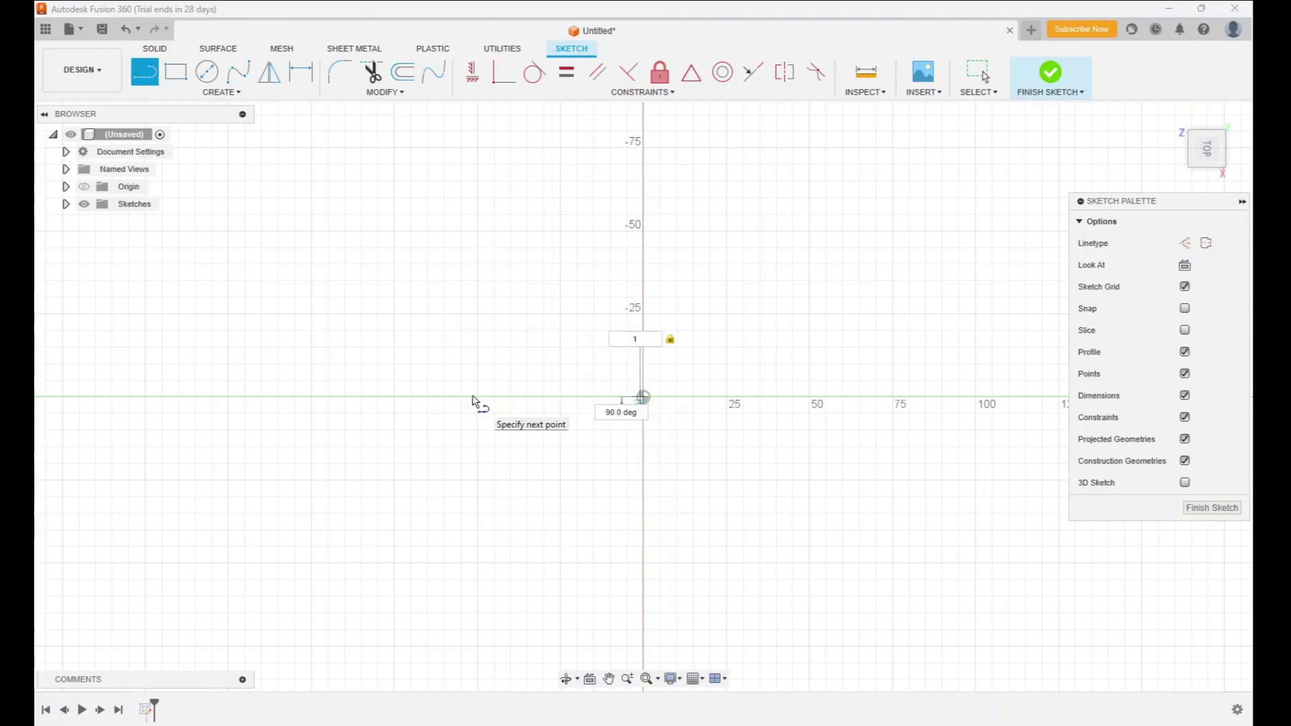
key("Return")
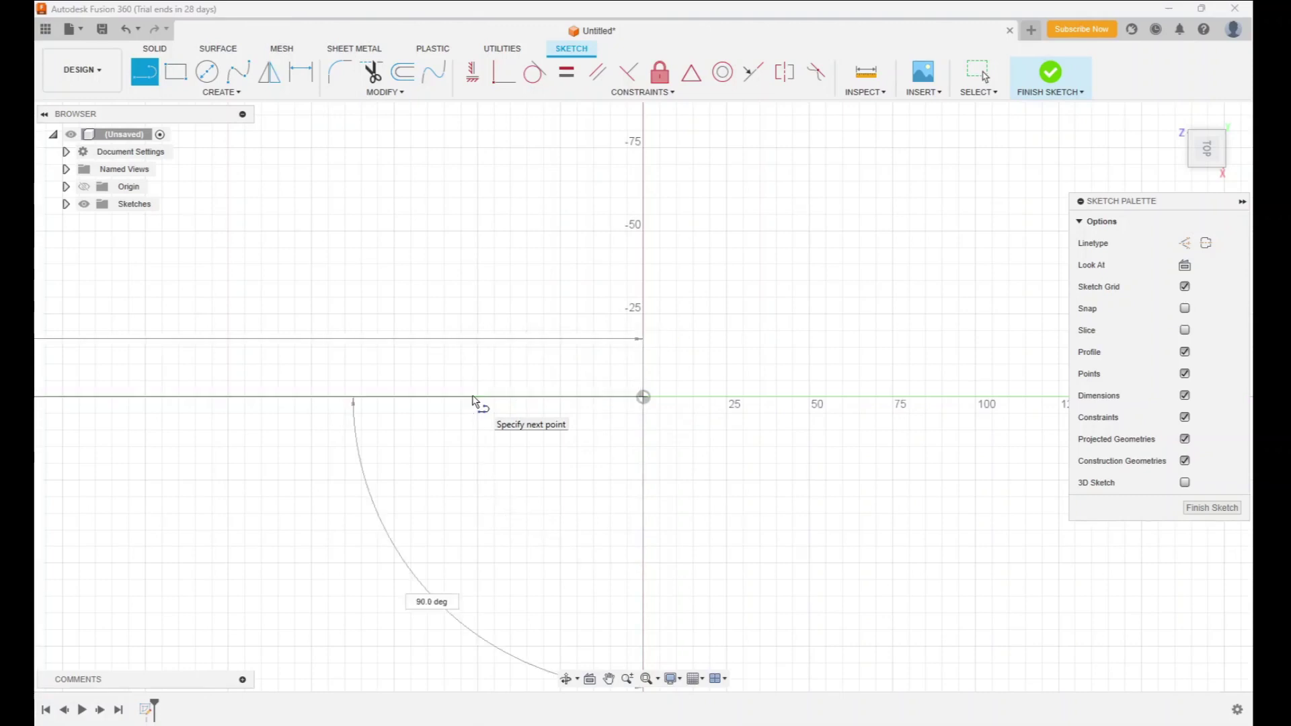
key("Escape")
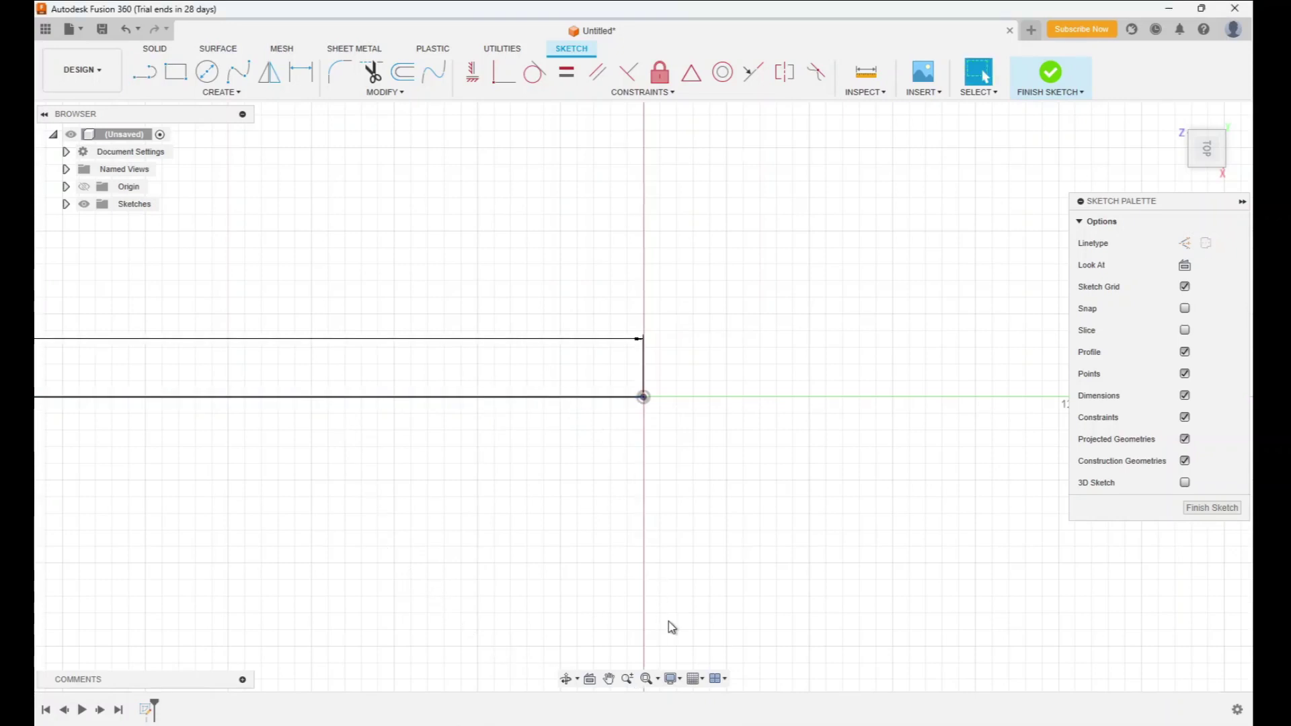
left_click(647, 679)
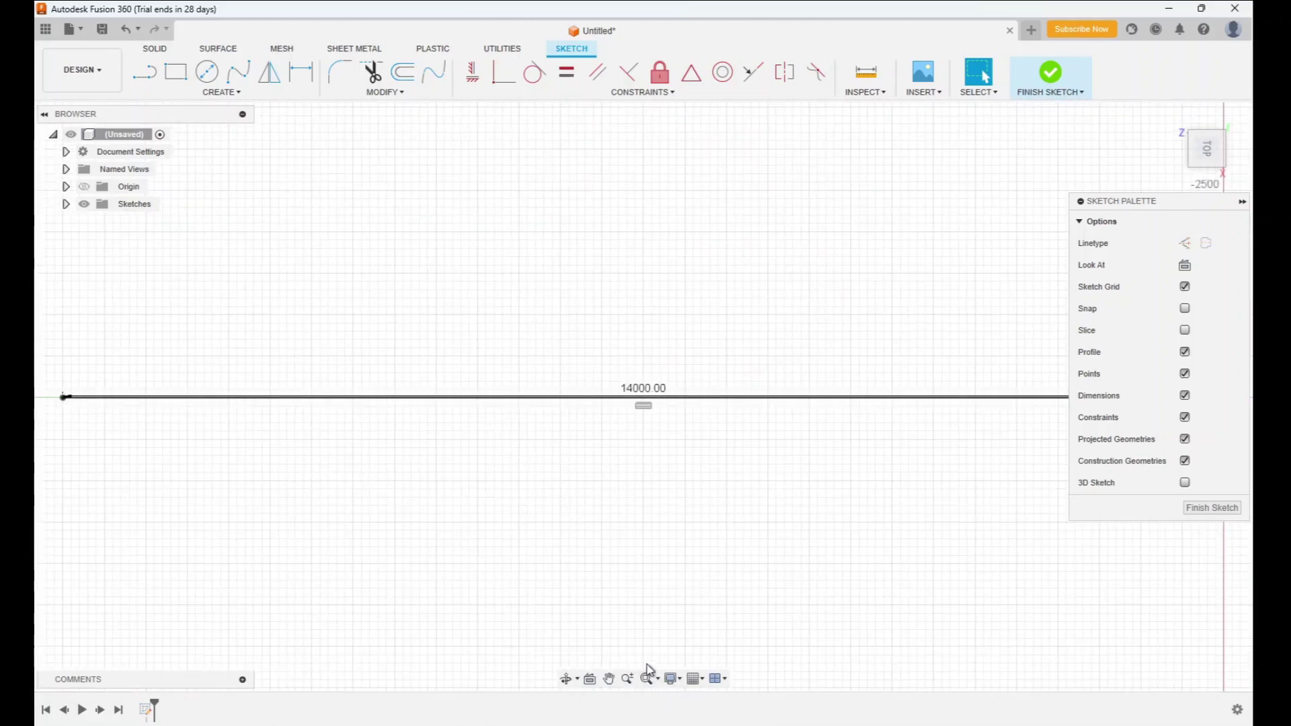
- Convert the 14000 mm line to construction geometry and finish the sketch, returning to the home view
left_click(1085, 202)
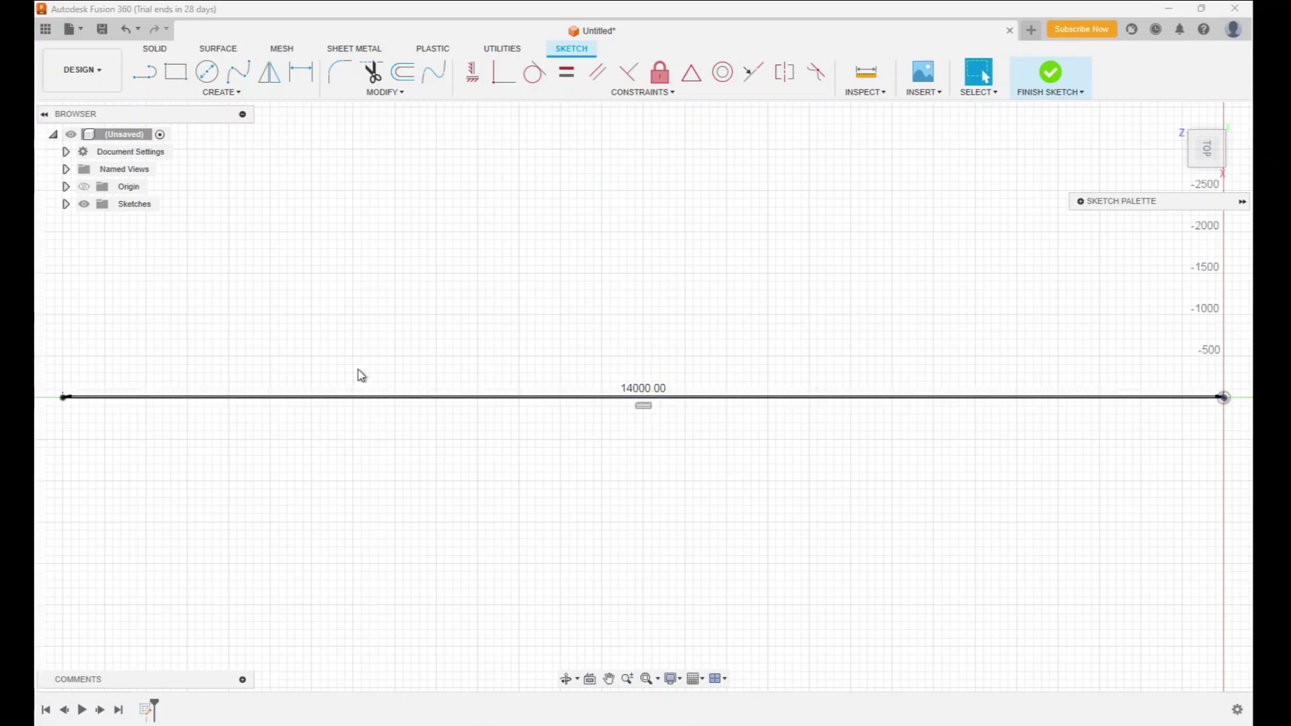
left_click(683, 398)
left_click(582, 402)
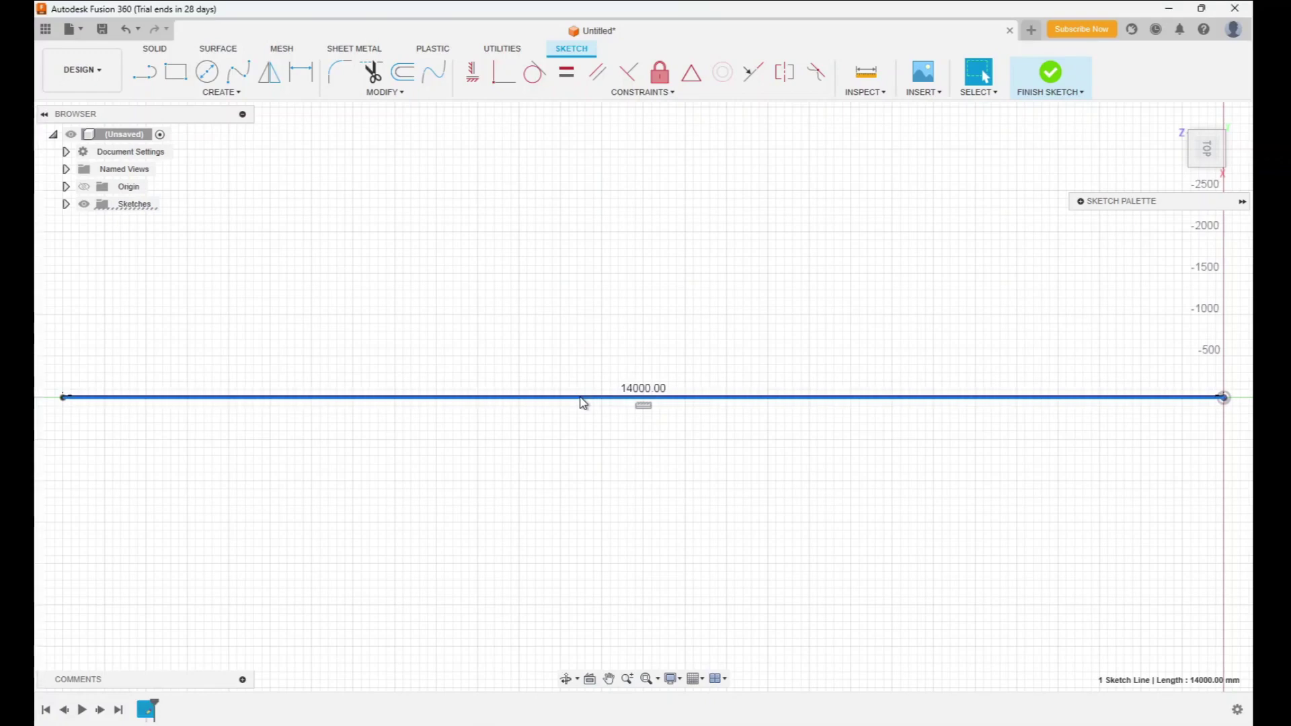
key("x")
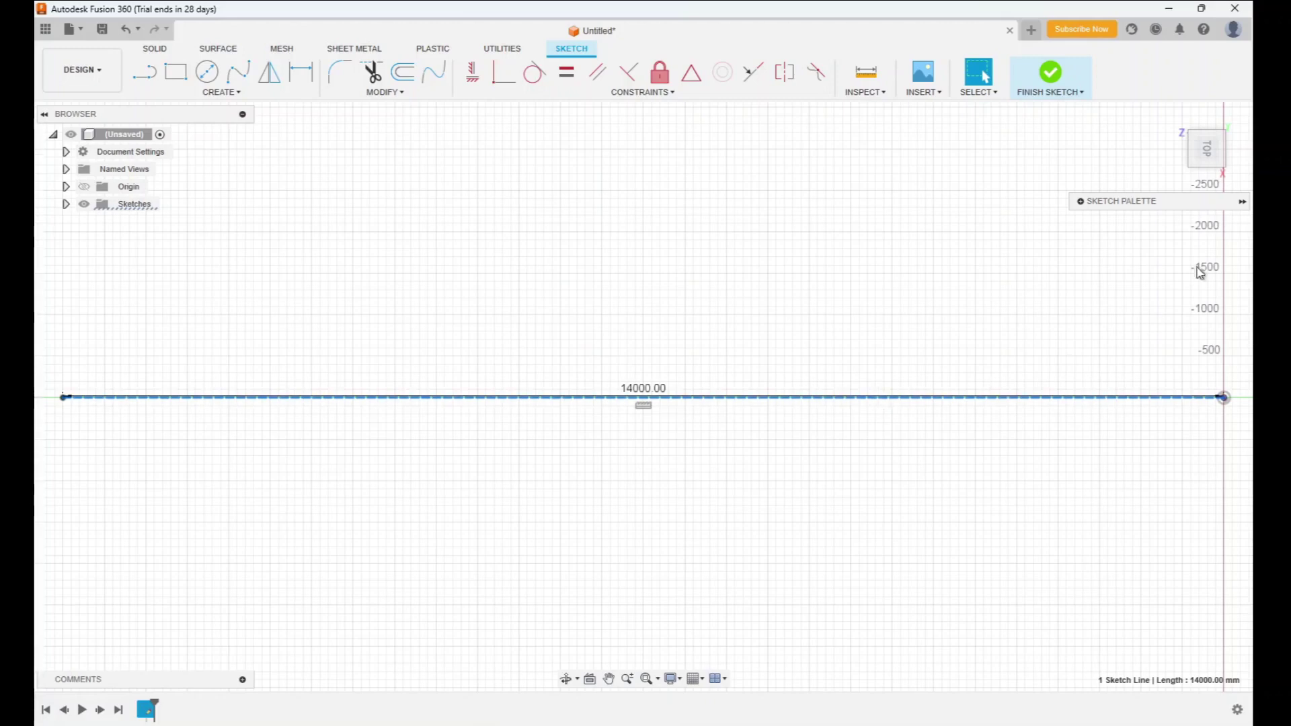
left_click(1051, 75)
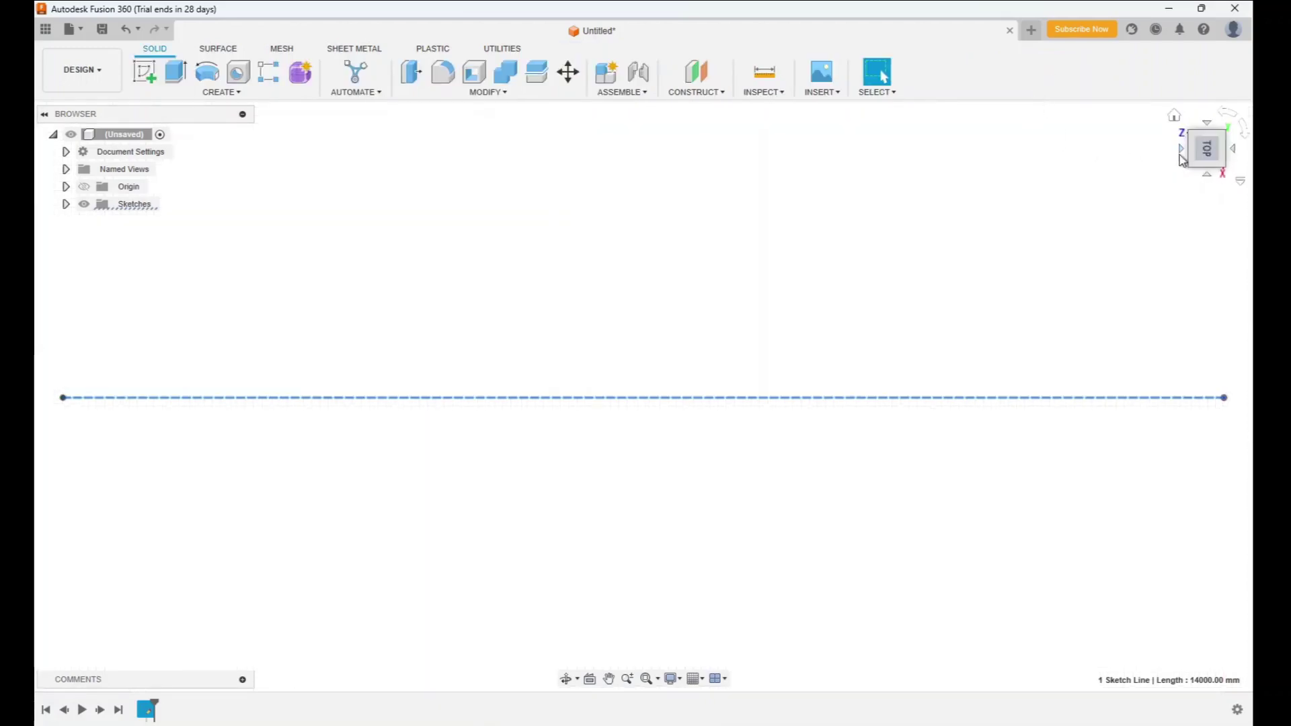
left_click(1175, 116)
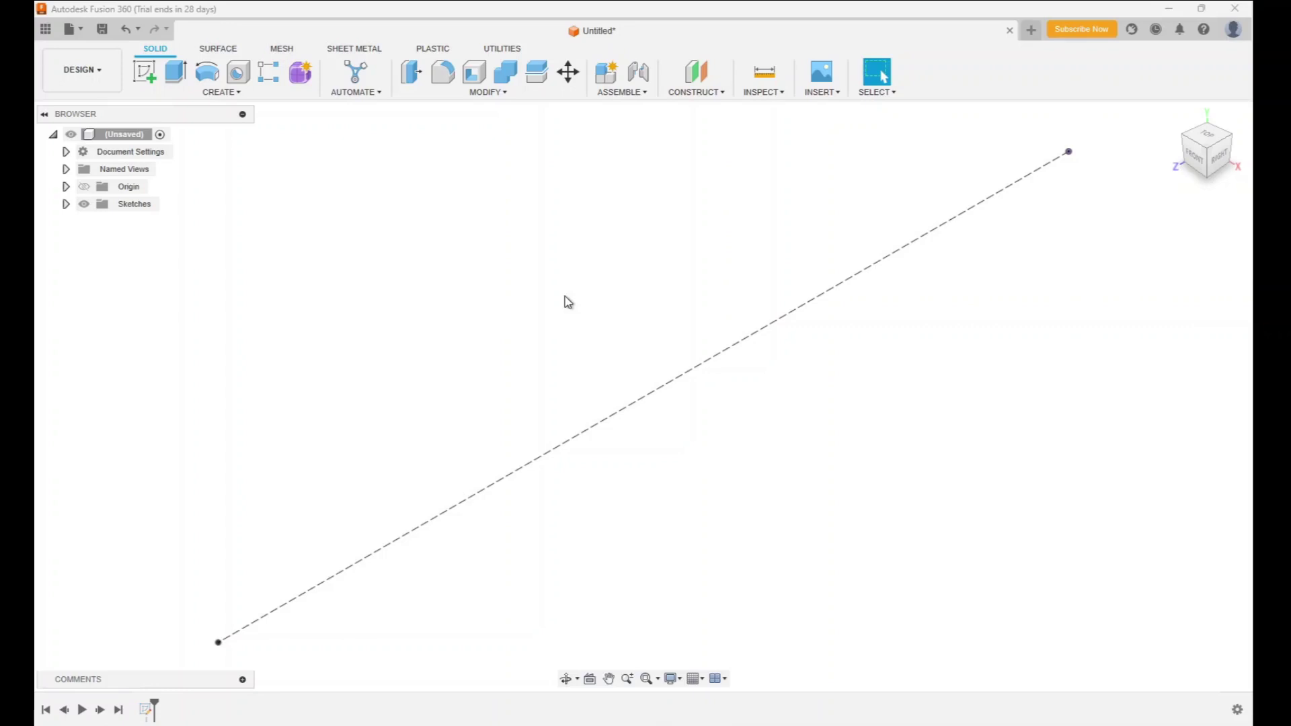
- Insert the image PXL_20230920_171323759 from the Ophelia tegninger folder on the computer as a canvas on the XZ plane
left_click(834, 91)
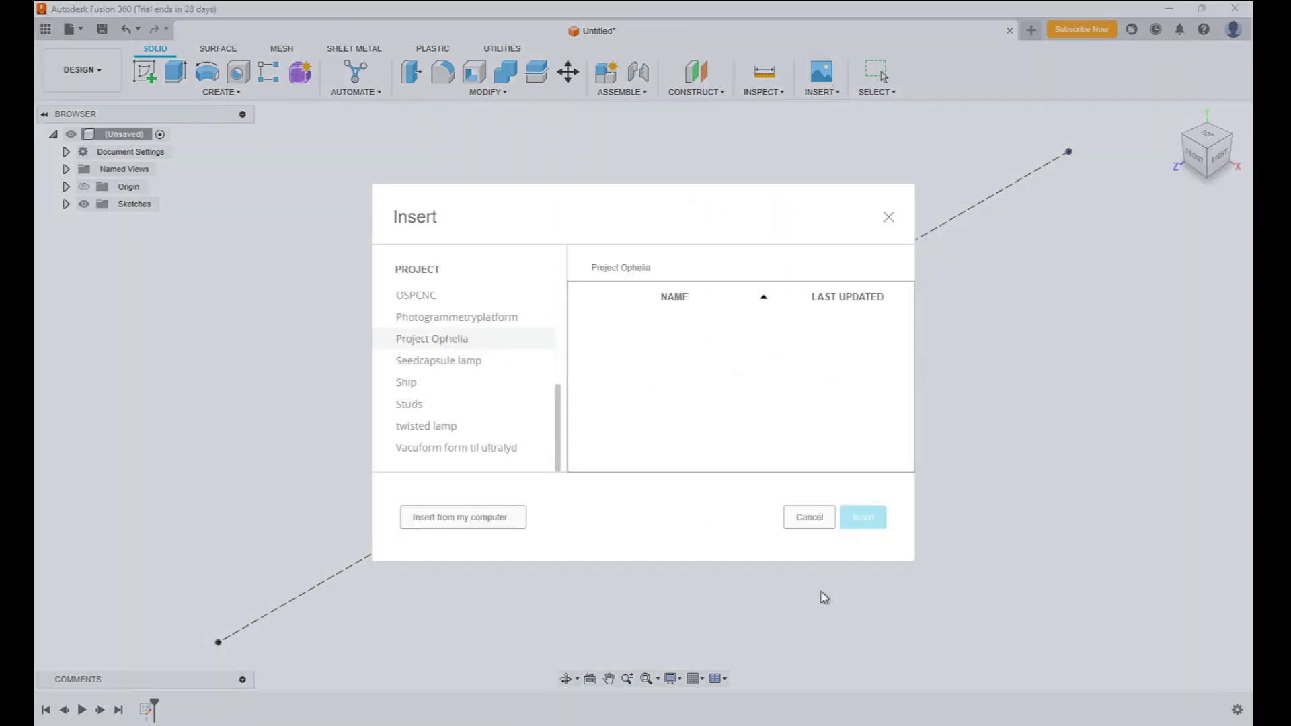
left_click(815, 526)
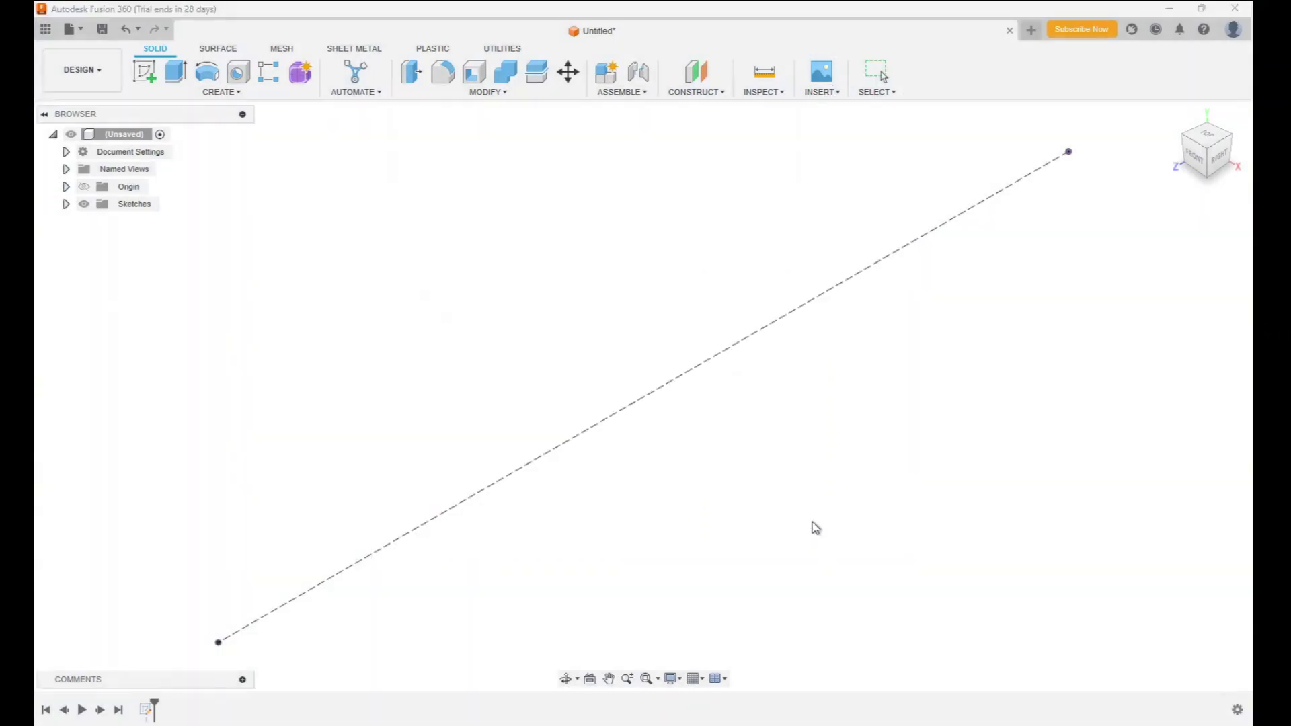
left_click(836, 93)
left_click(829, 139)
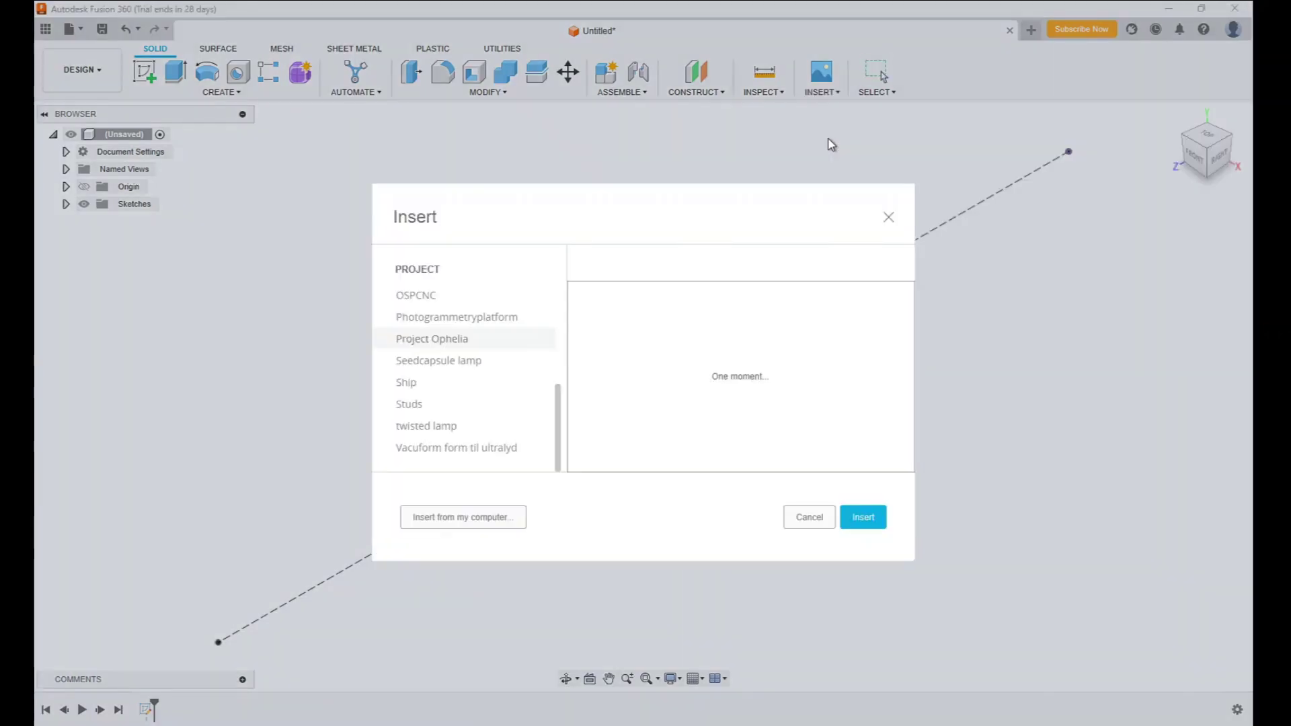
left_click(463, 519)
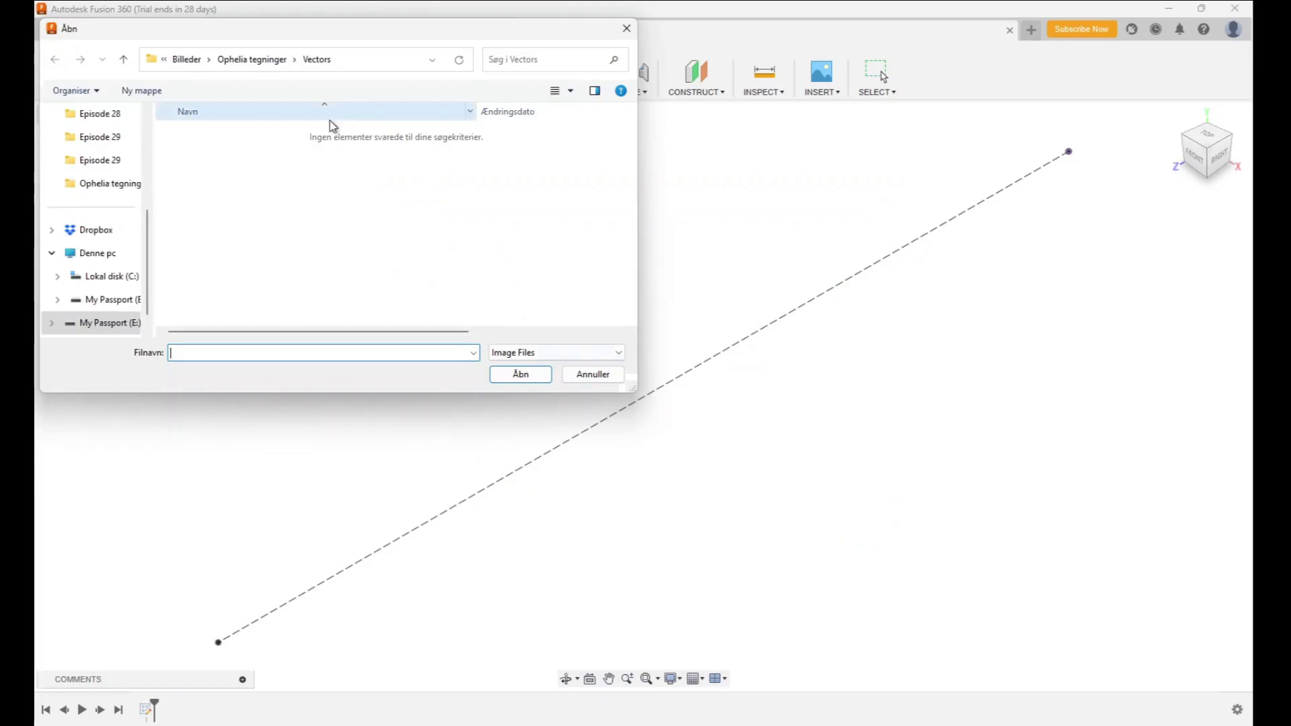
left_click(127, 188)
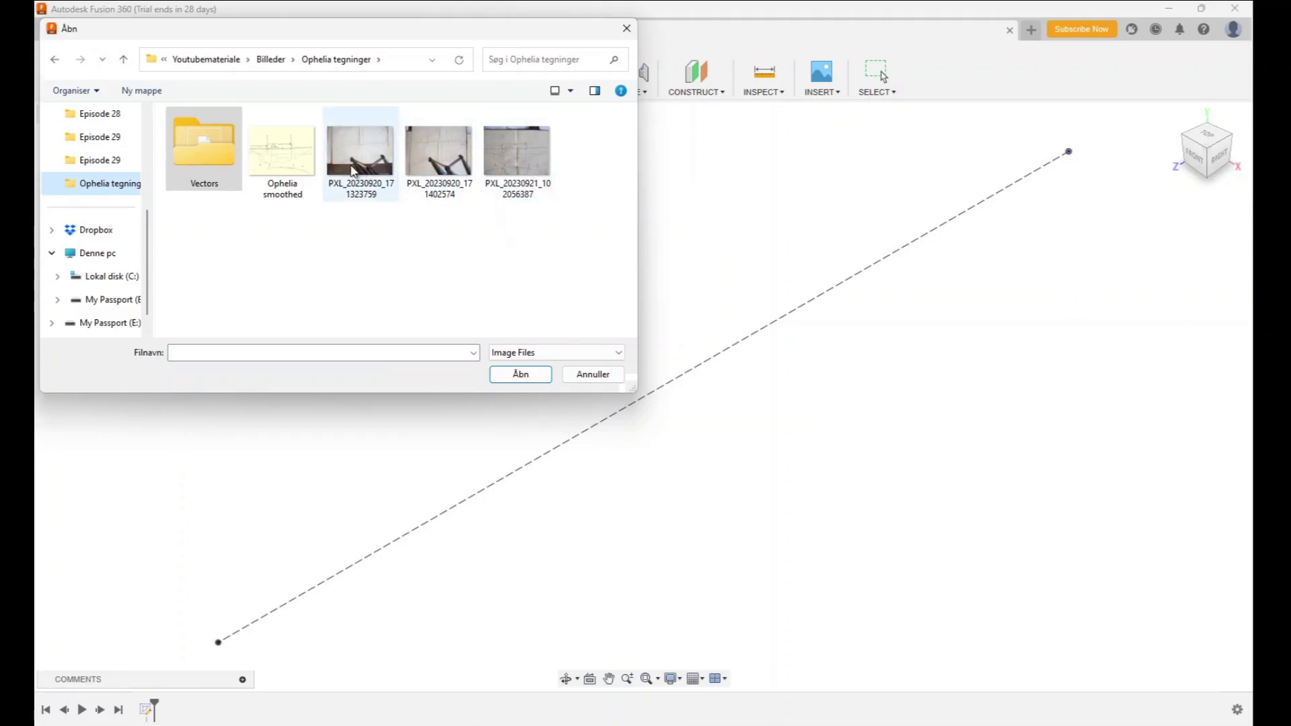
left_click(440, 167)
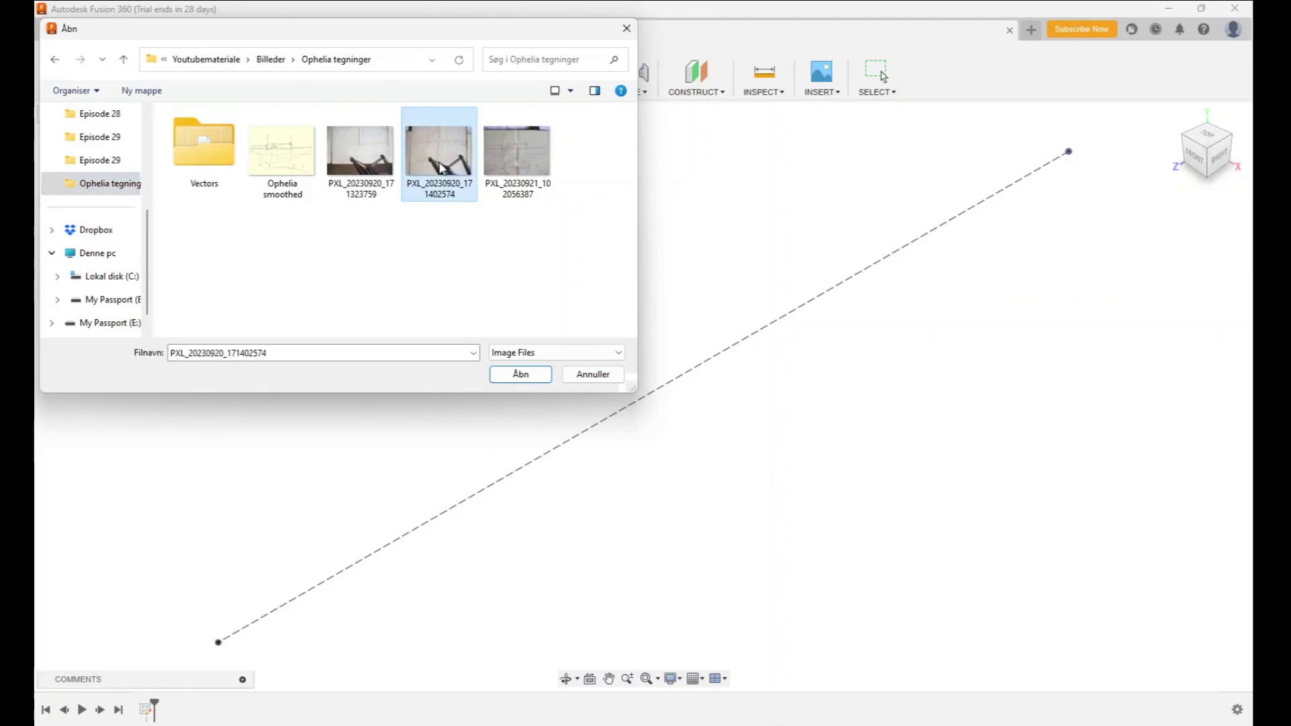
left_click(362, 153)
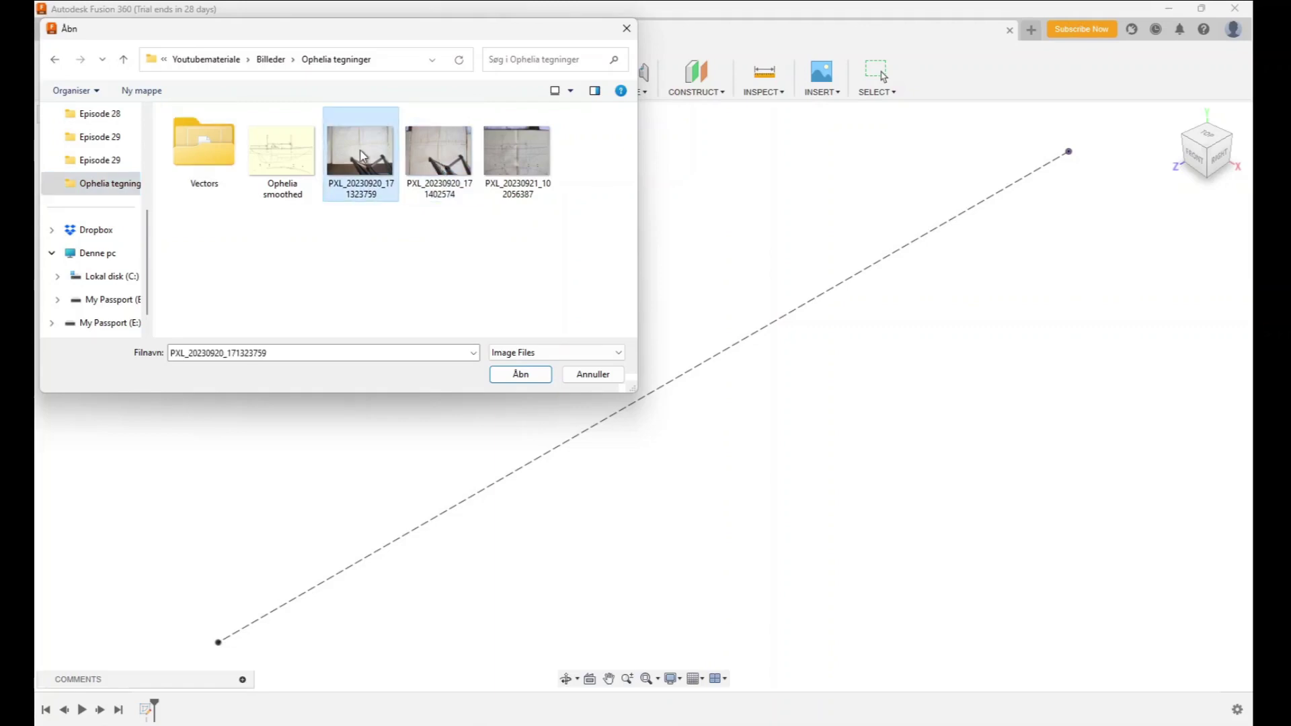
left_click(537, 377)
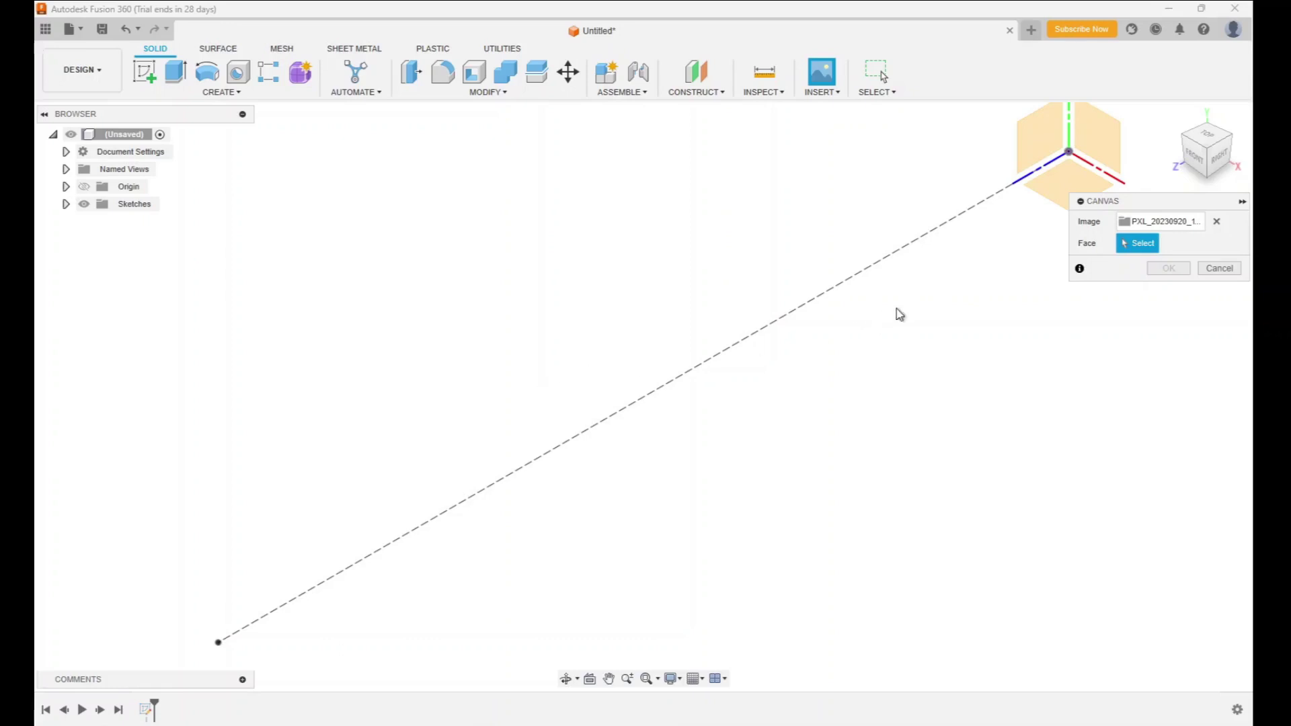
left_click(1068, 189)
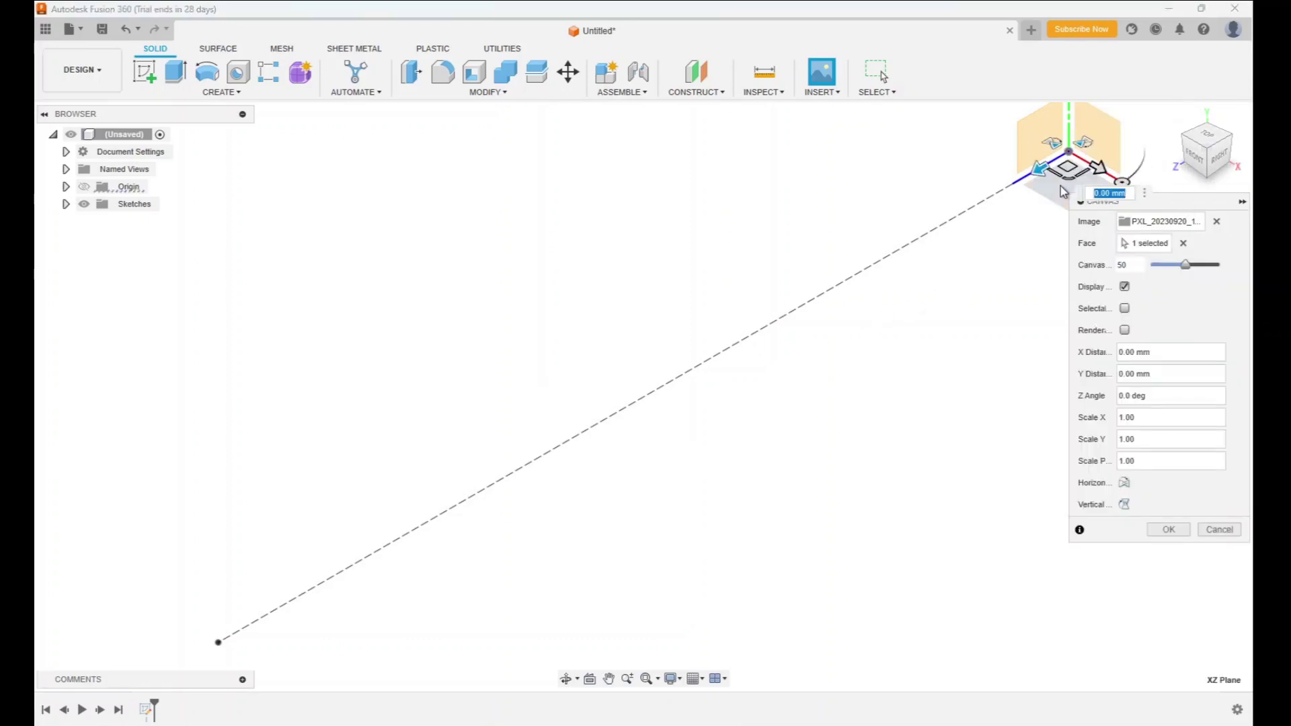
- Set the canvas scale to 100 in both X and Y
left_click(1126, 417)
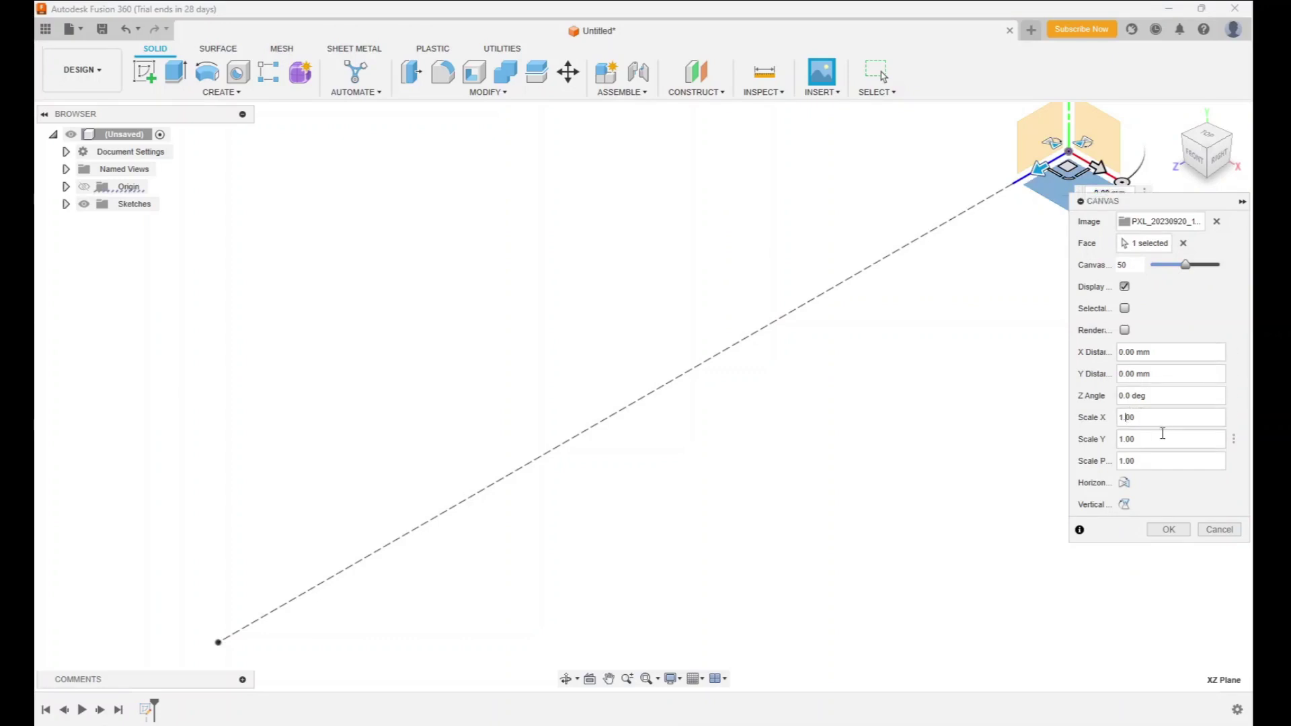
type("00")
left_click(1123, 438)
type("00")
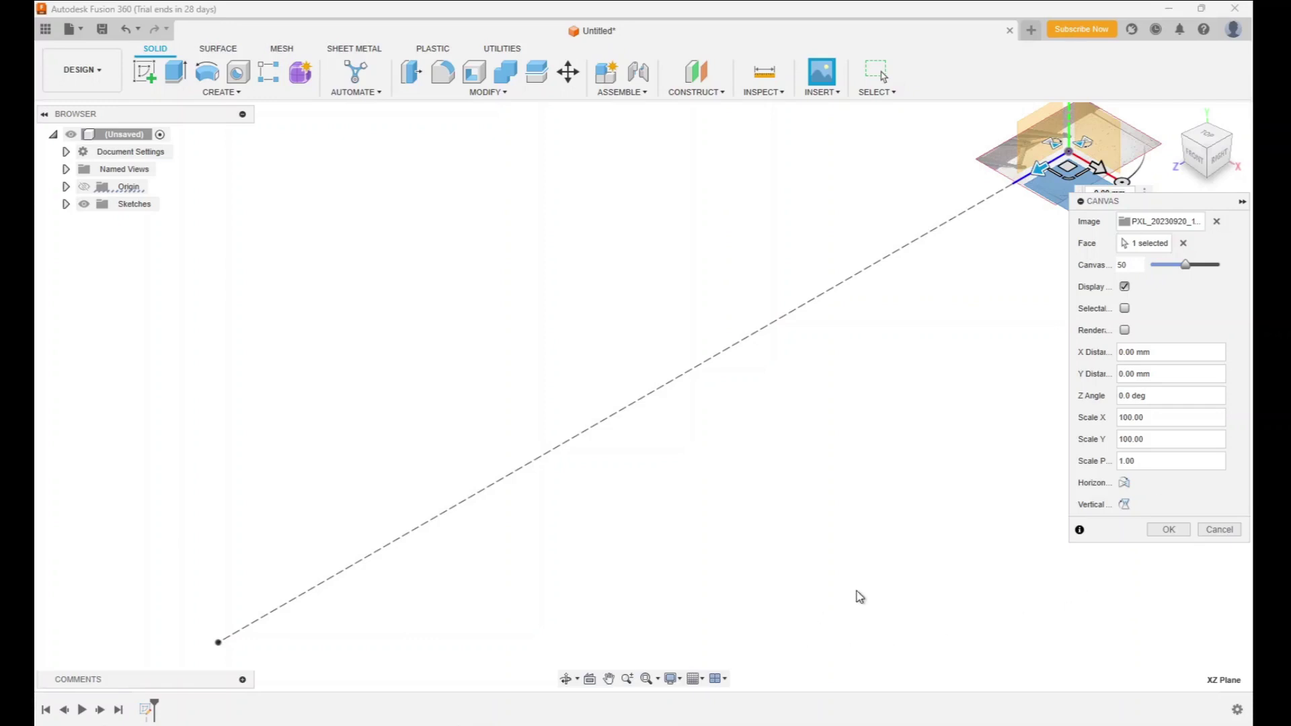
- Flip the canvas image horizontally, raise its opacity to 66 and accept the canvas
left_click(609, 680)
left_click_drag(989, 323, 771, 451)
scroll(867, 345, "up", 5)
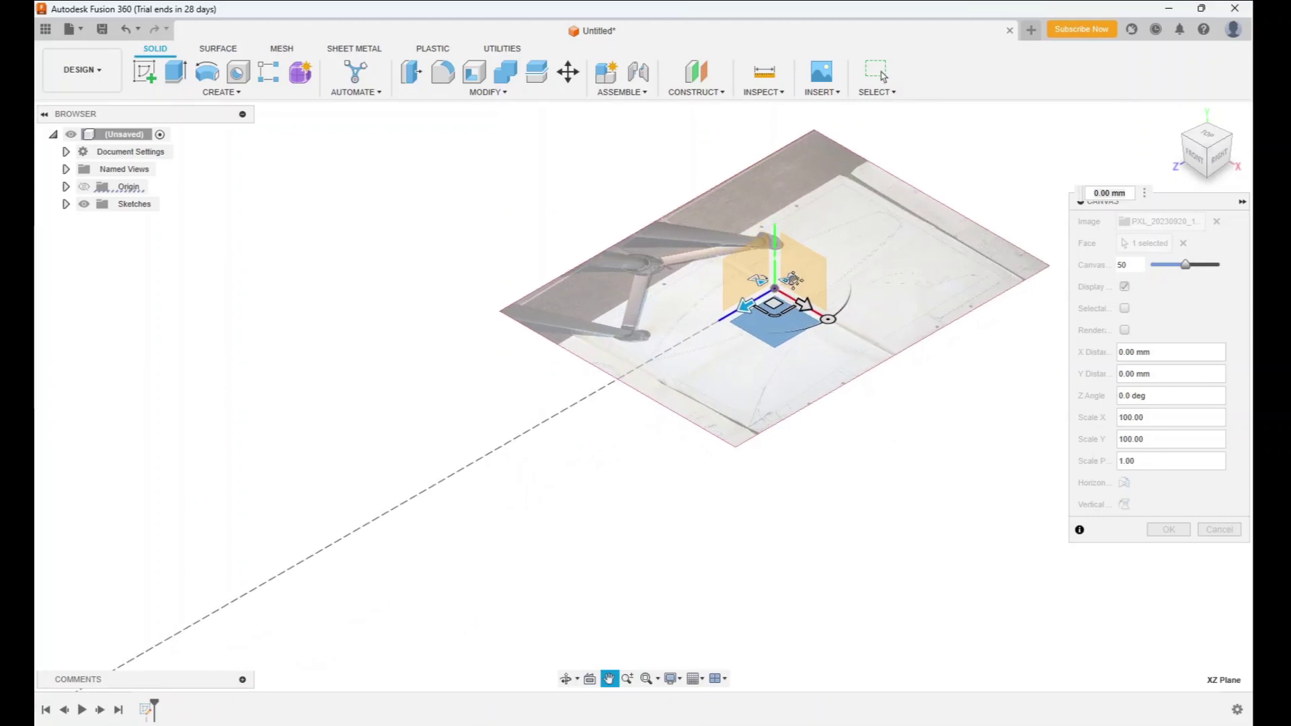
key("Escape")
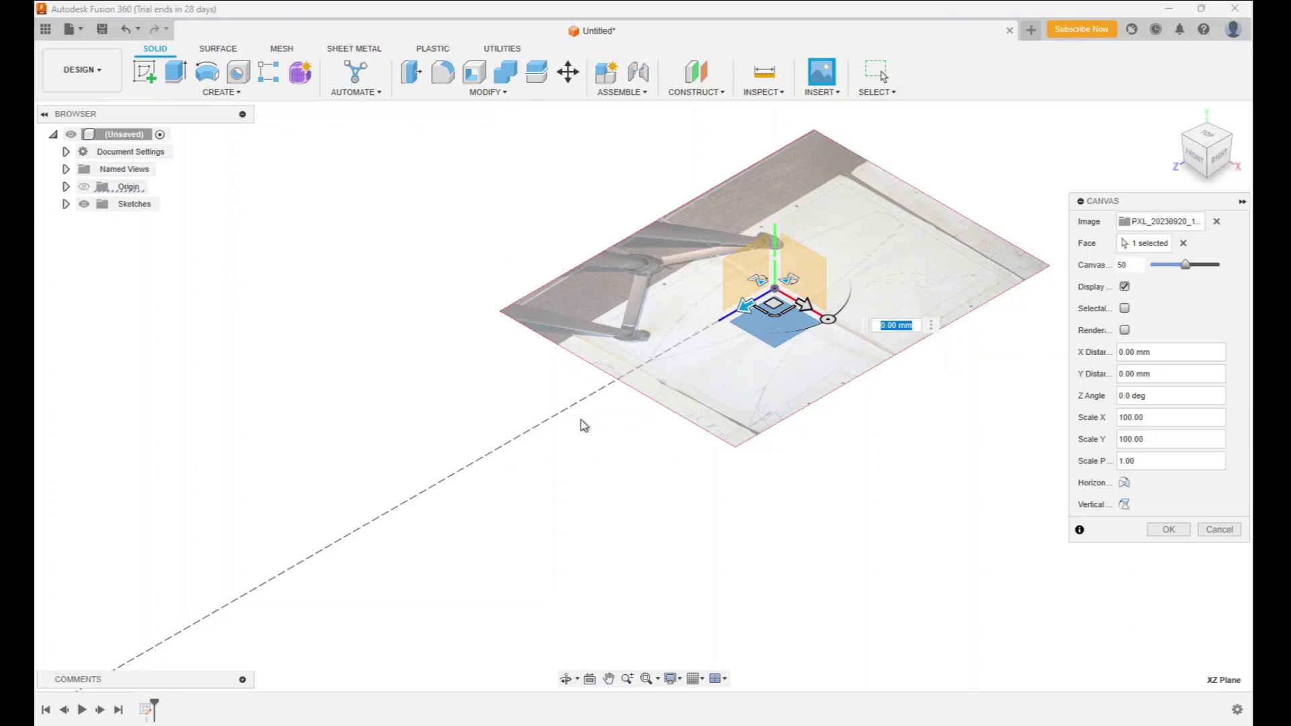
left_click(450, 548)
left_click(792, 283)
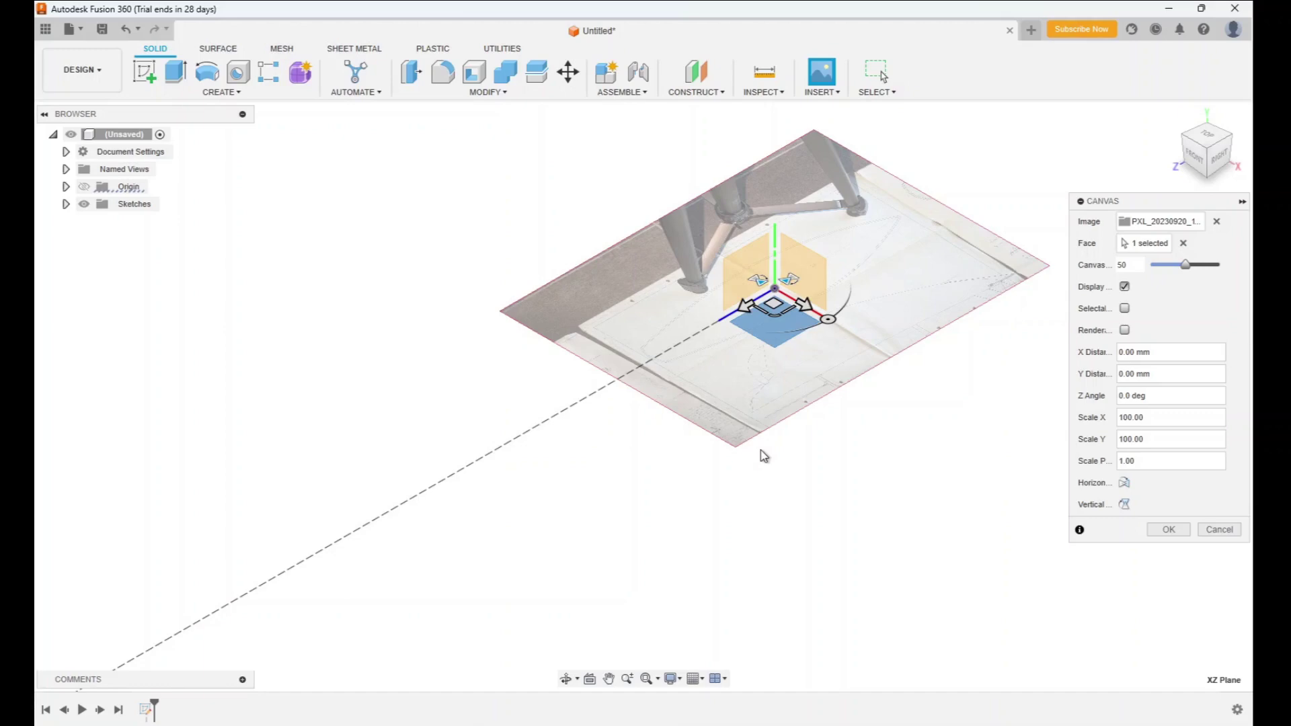
left_click_drag(1187, 265, 1201, 272)
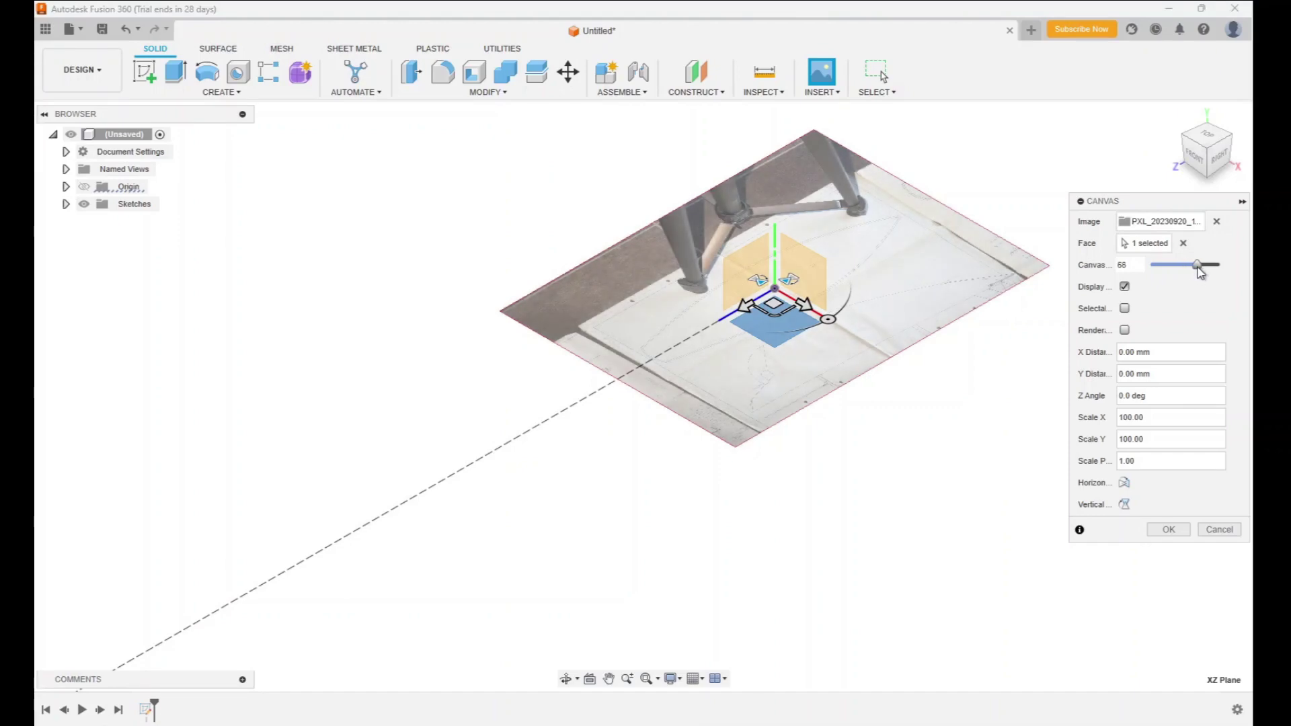
left_click(1169, 531)
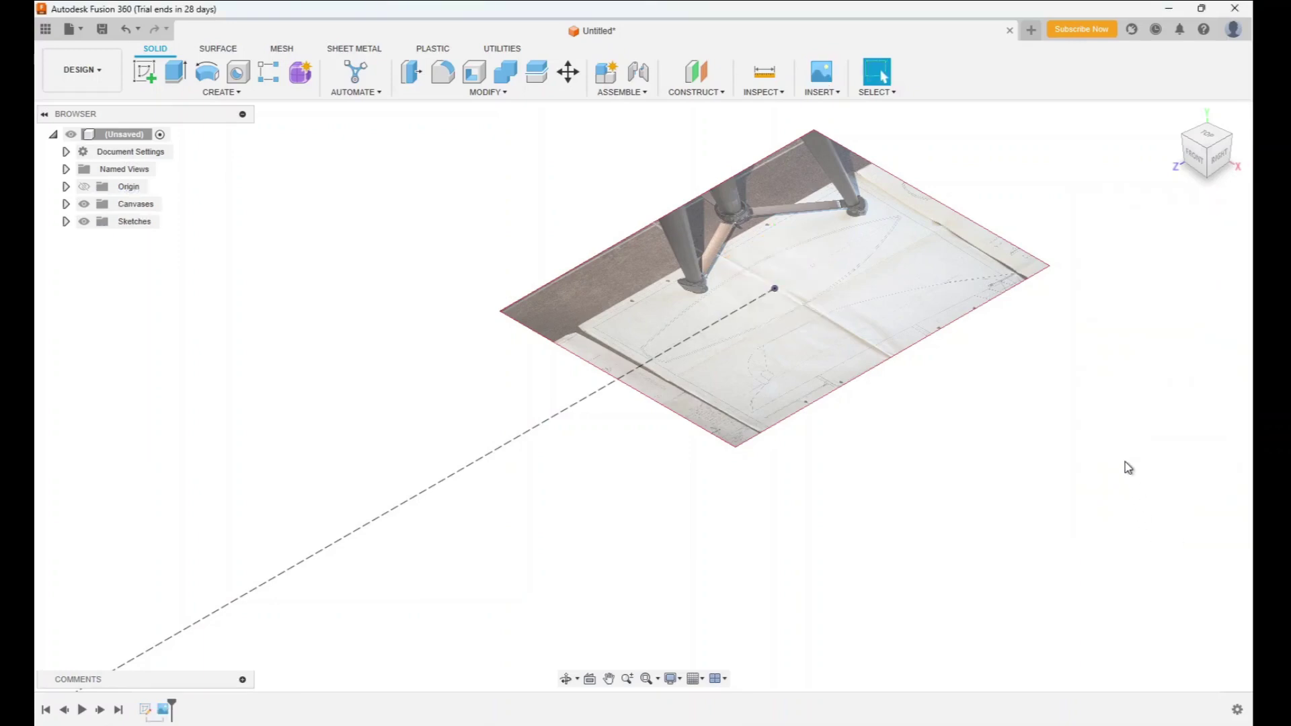
- Start calibrating the PXL_20230920_171323759 canvas from the top view and pick the outer tip of the hull outline's pointed end as first point
left_click(1197, 140)
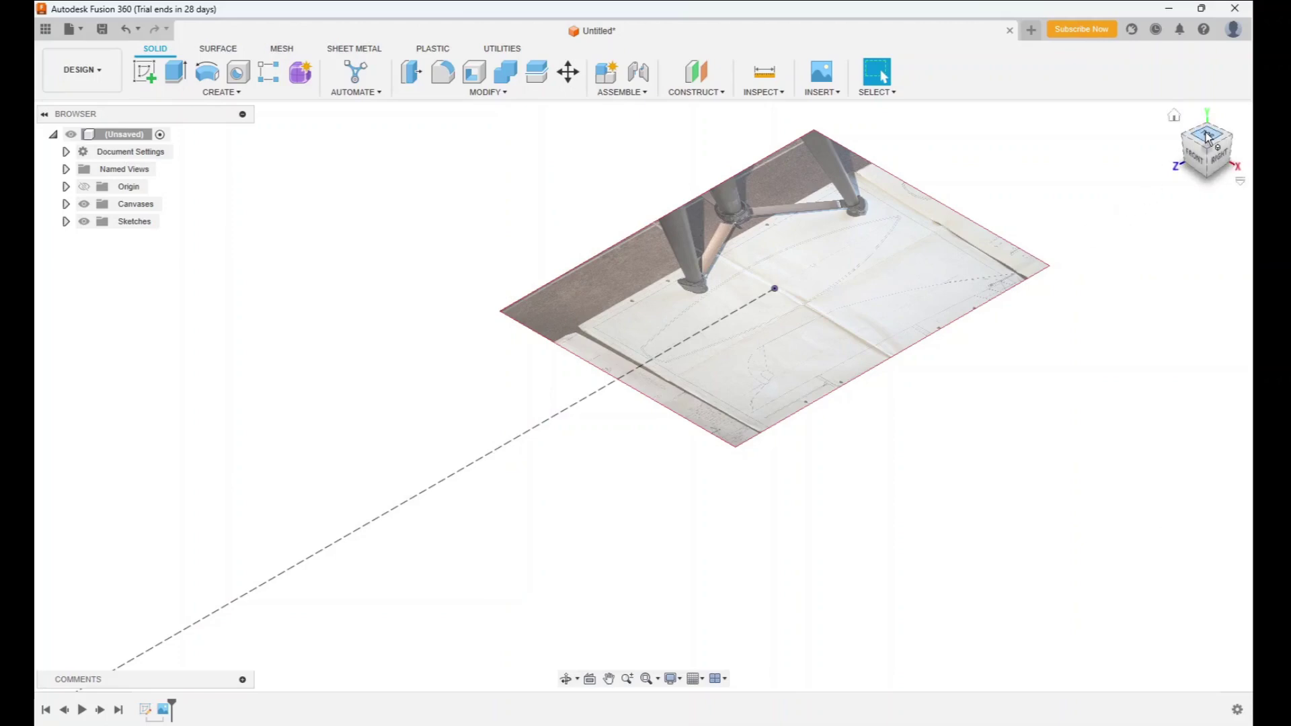
left_click(654, 683)
left_click_drag(1127, 456, 602, 456)
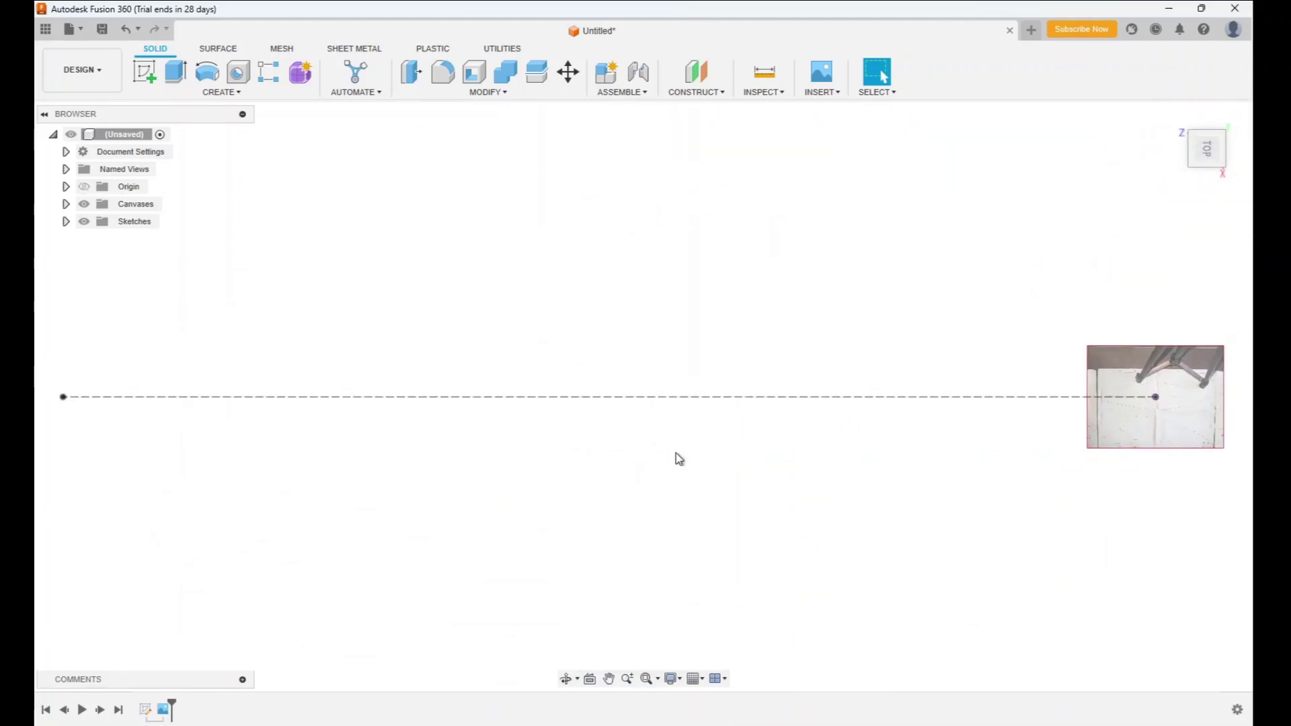
scroll(1083, 388, "down", 3)
scroll(1083, 387, "up", 8)
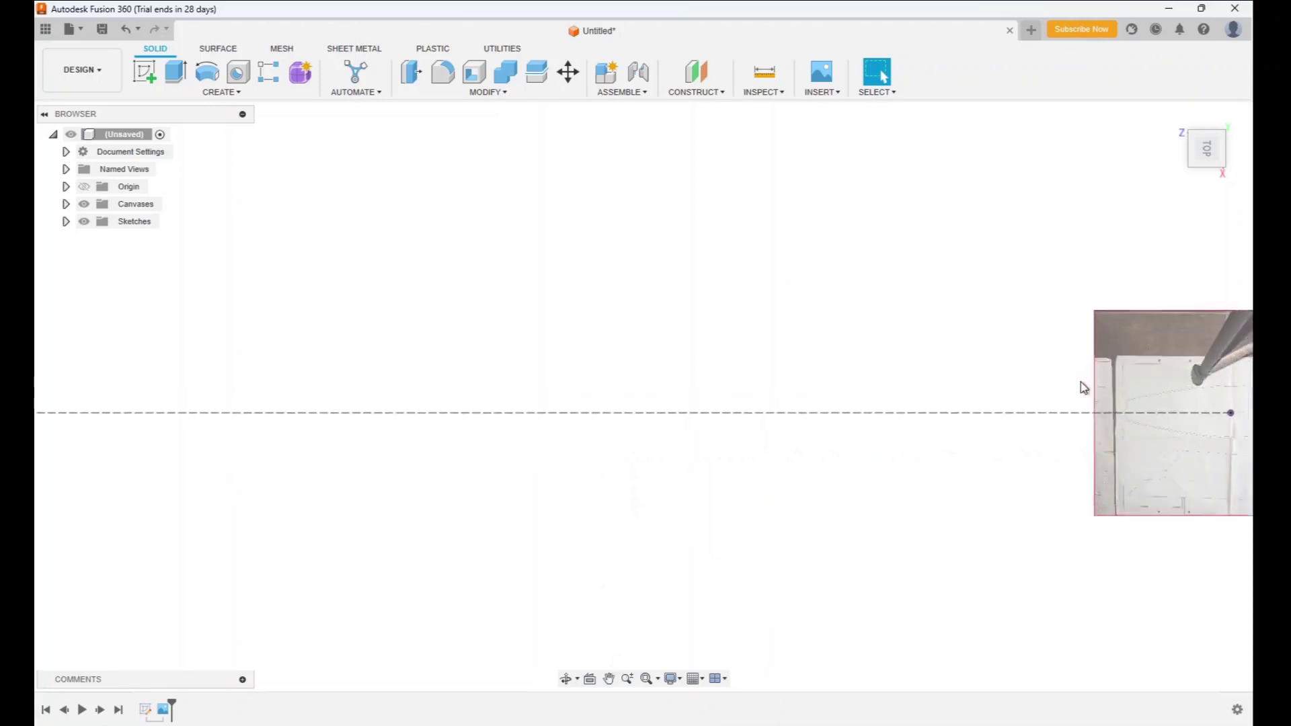
left_click(609, 678)
left_click_drag(1170, 512, 511, 434)
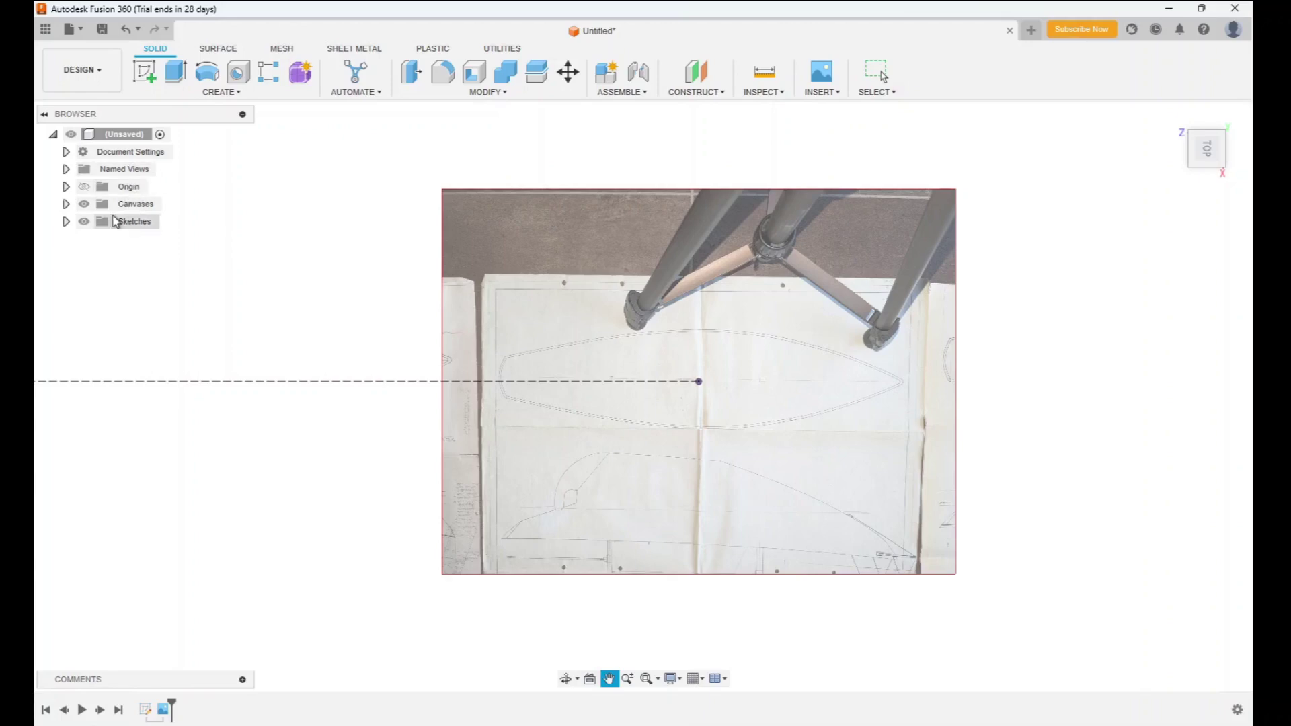
left_click(66, 205)
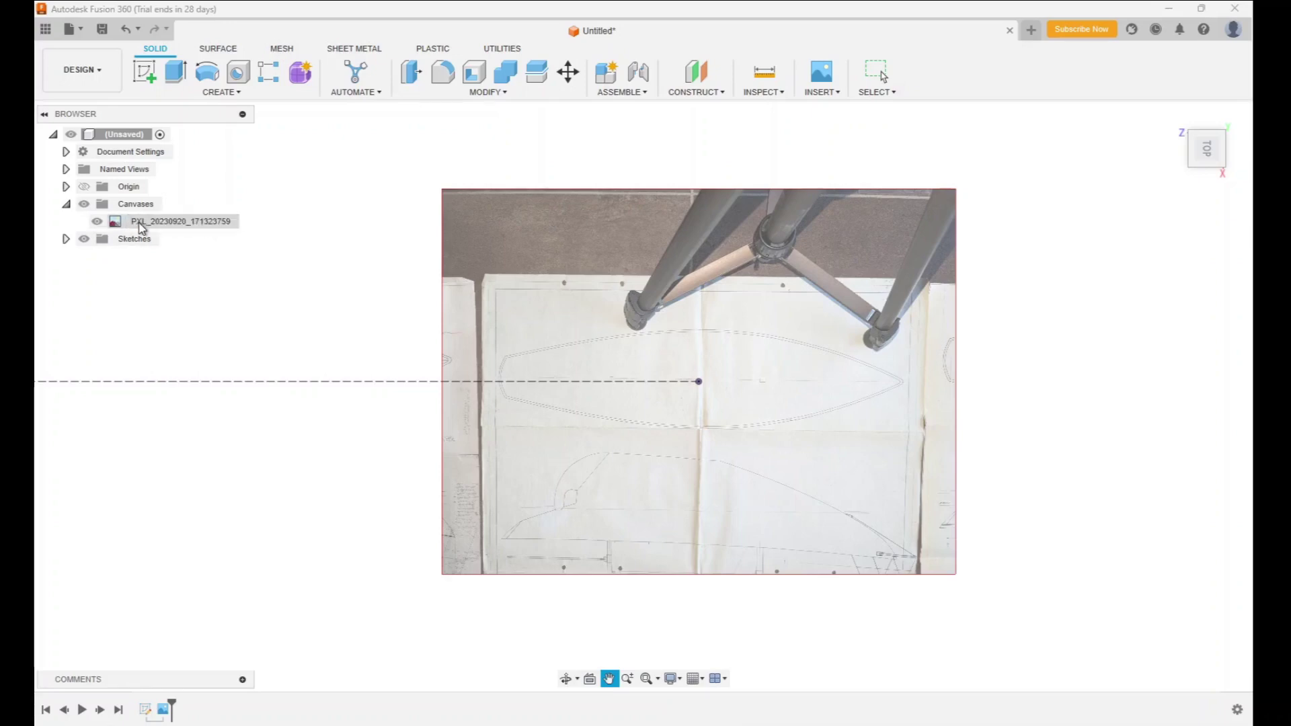
left_click(206, 226)
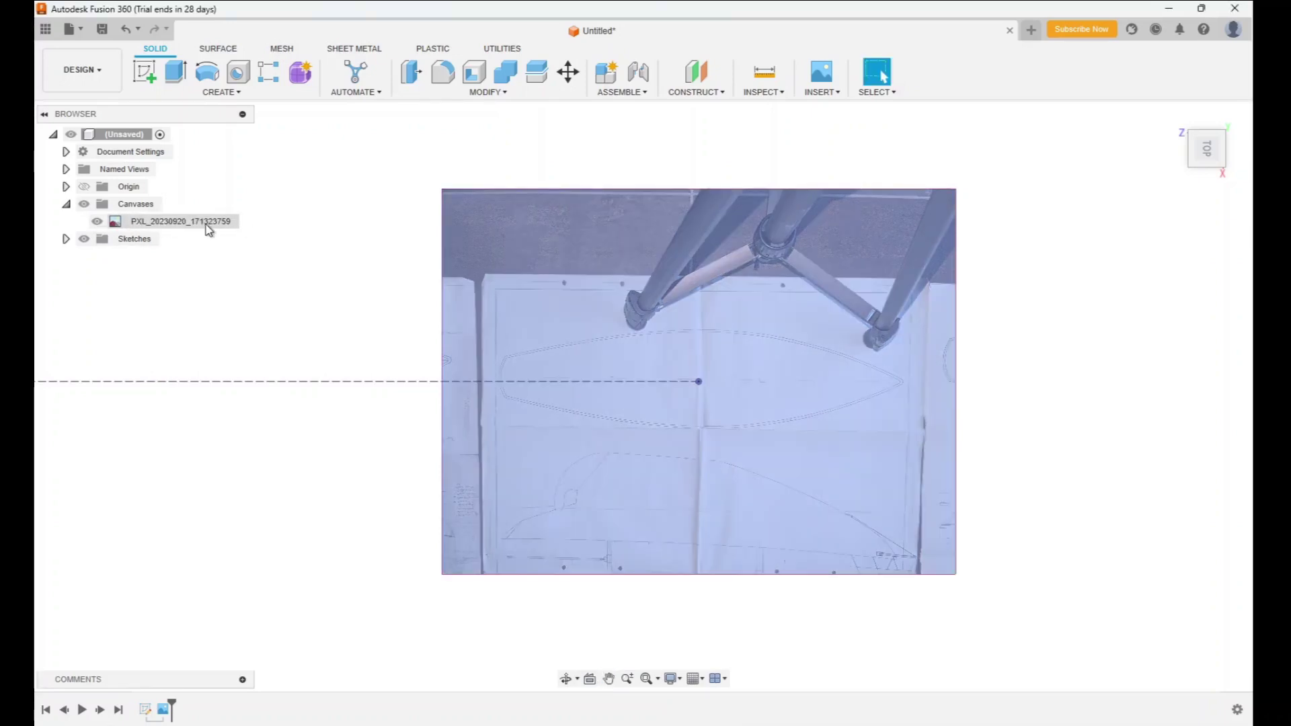
right_click(206, 226)
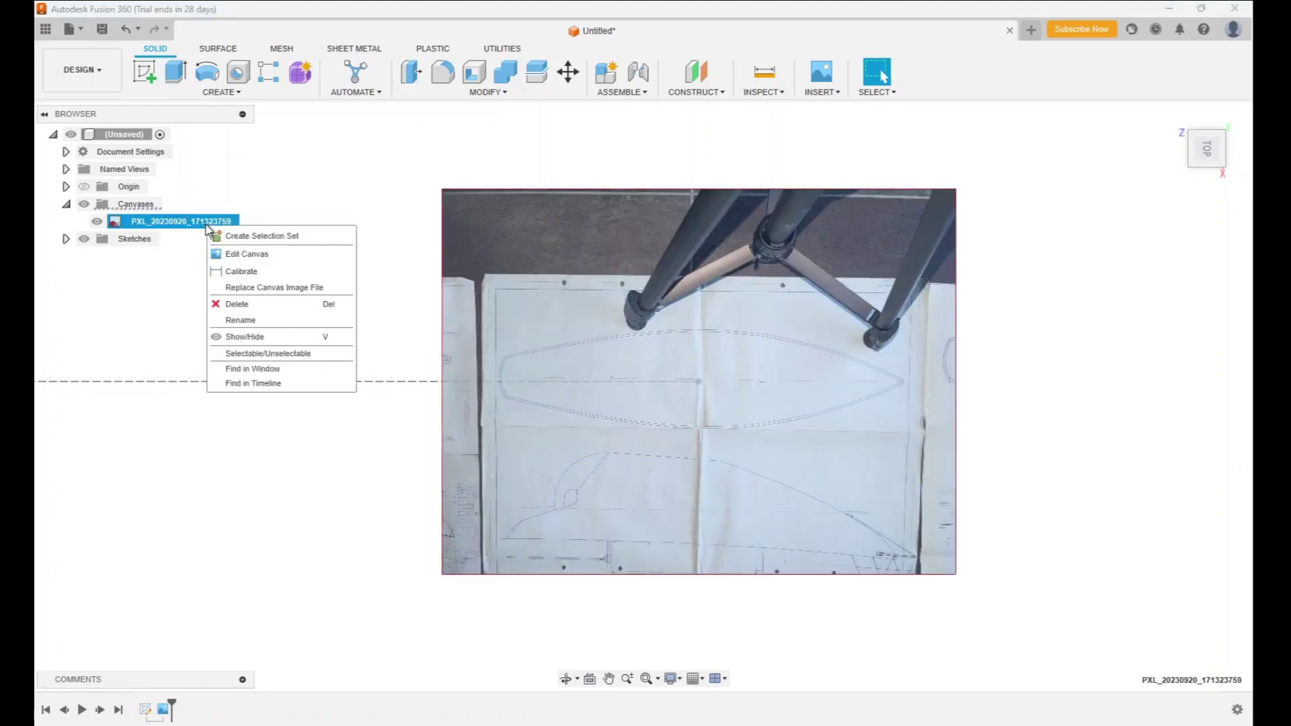
left_click(243, 272)
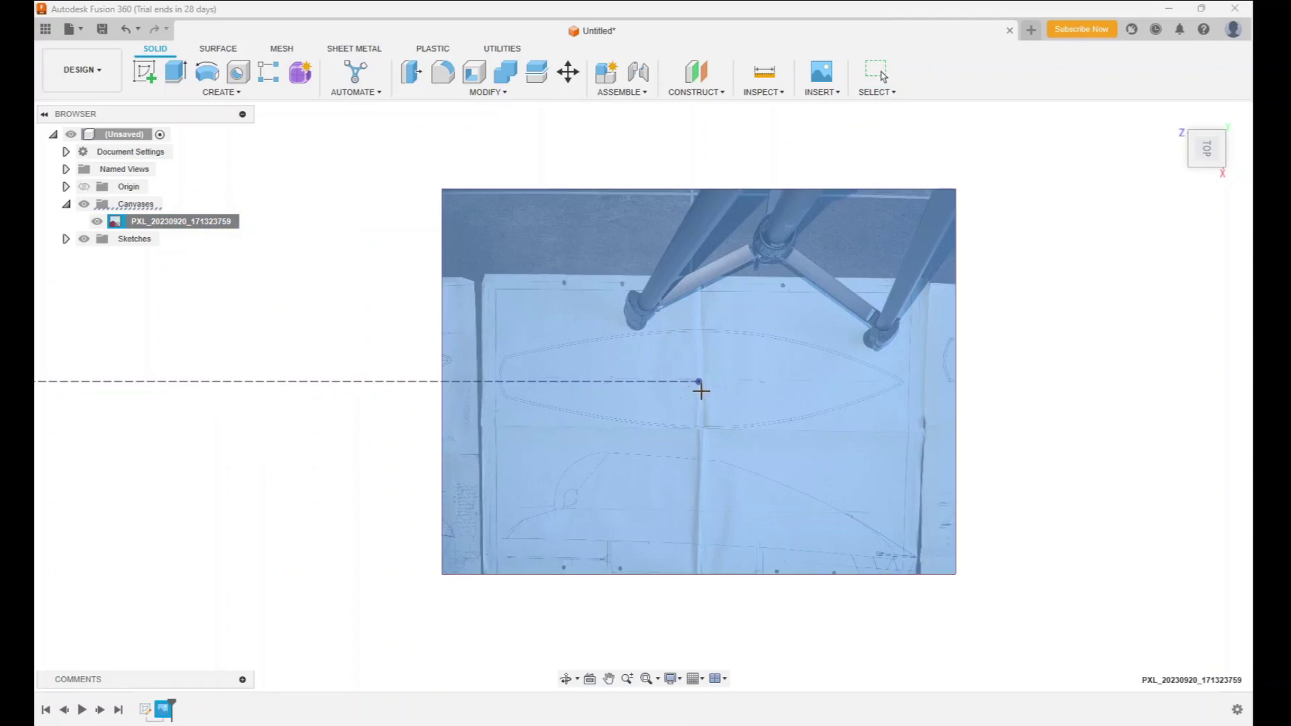
scroll(907, 387, "up", 6)
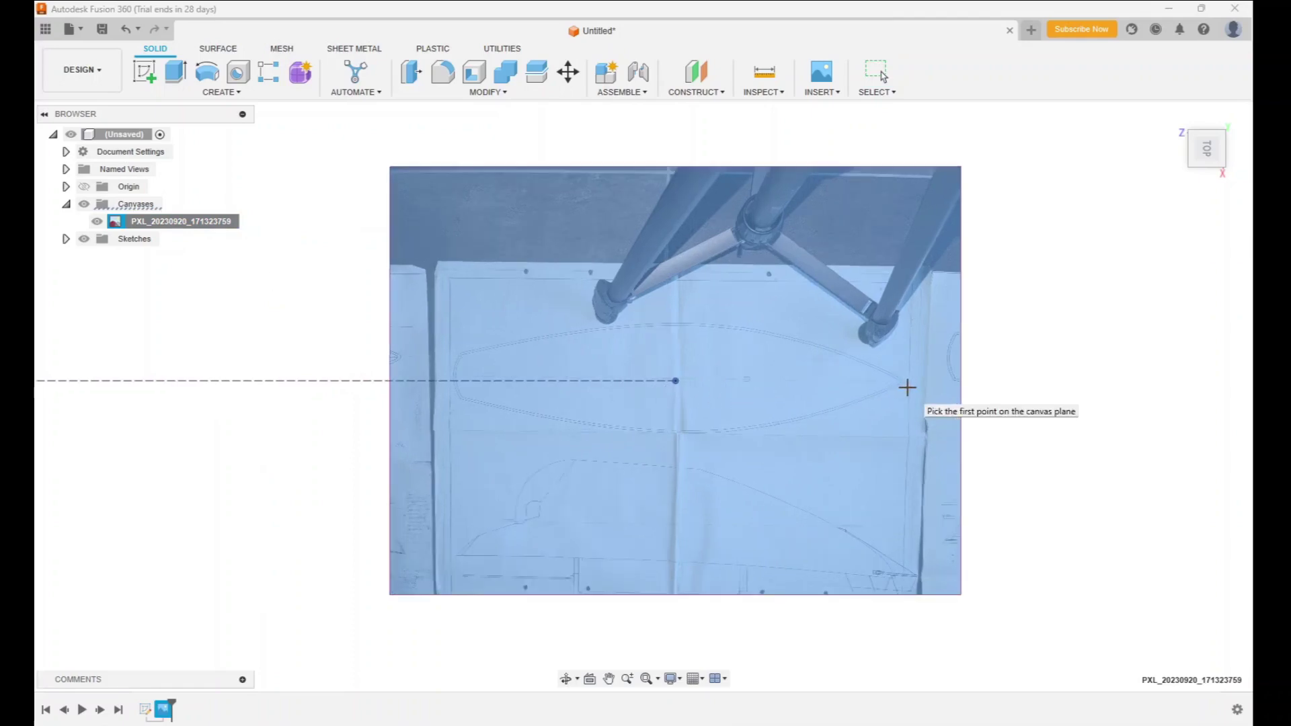
scroll(908, 387, "up", 3)
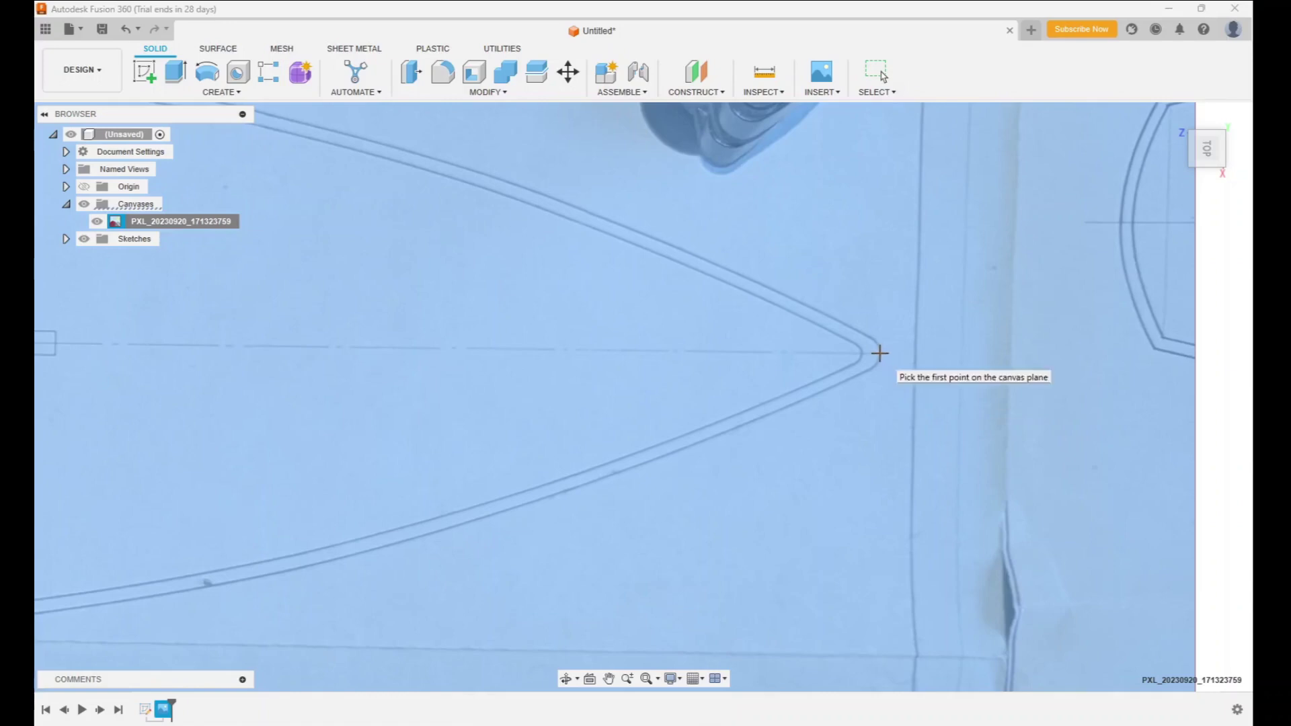
left_click(881, 353)
- Pick the outer edge of the hull outline's blunt end on its centreline as the second calibration point
left_click(610, 680)
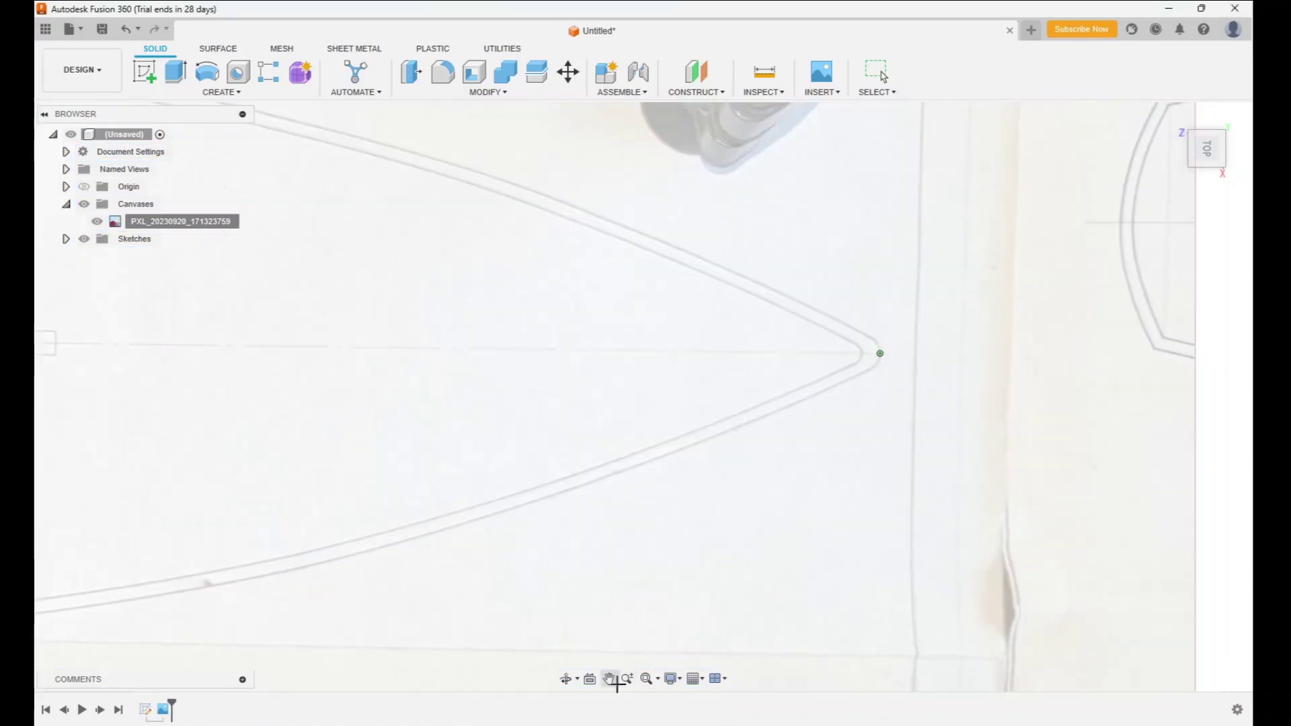
left_click_drag(184, 410, 1162, 401)
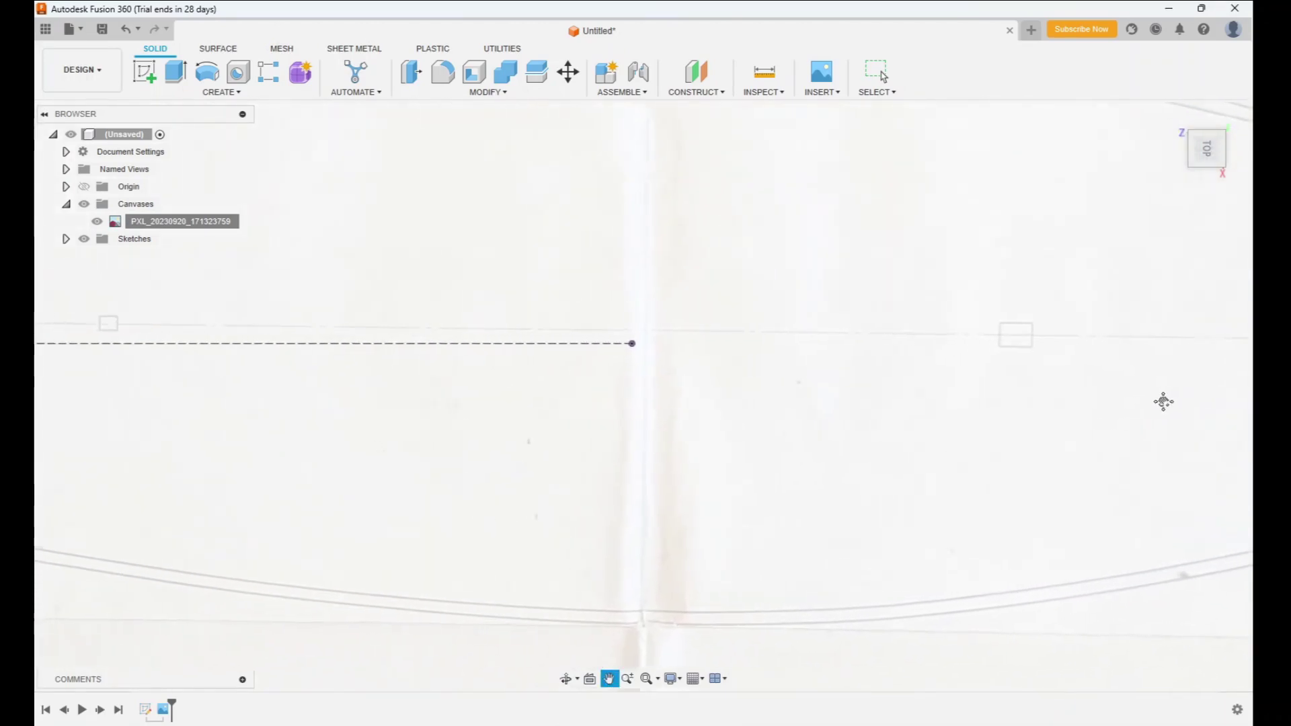
left_click_drag(152, 366, 1169, 413)
key("Escape")
left_click(507, 366)
left_click(507, 366)
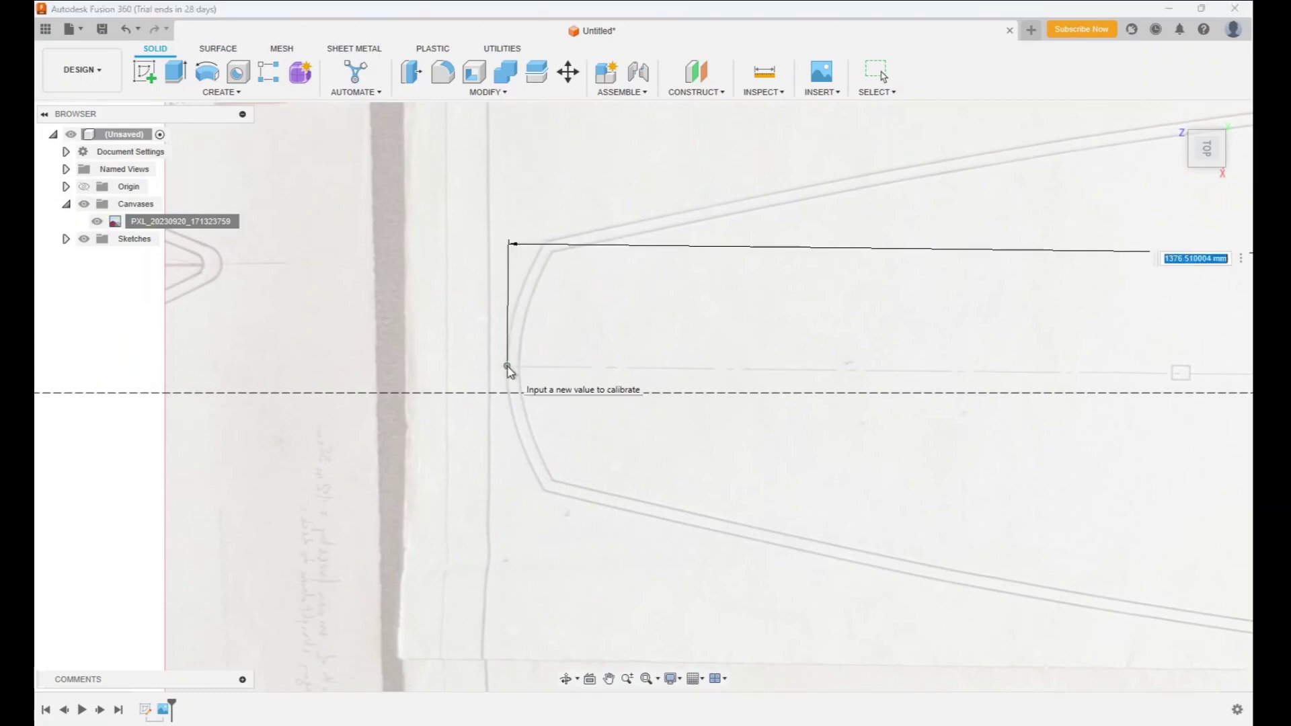
- Set the calibration distance between the two hull end points to 14000 mm and apply it
left_click(609, 678)
left_click_drag(1081, 405, 695, 504)
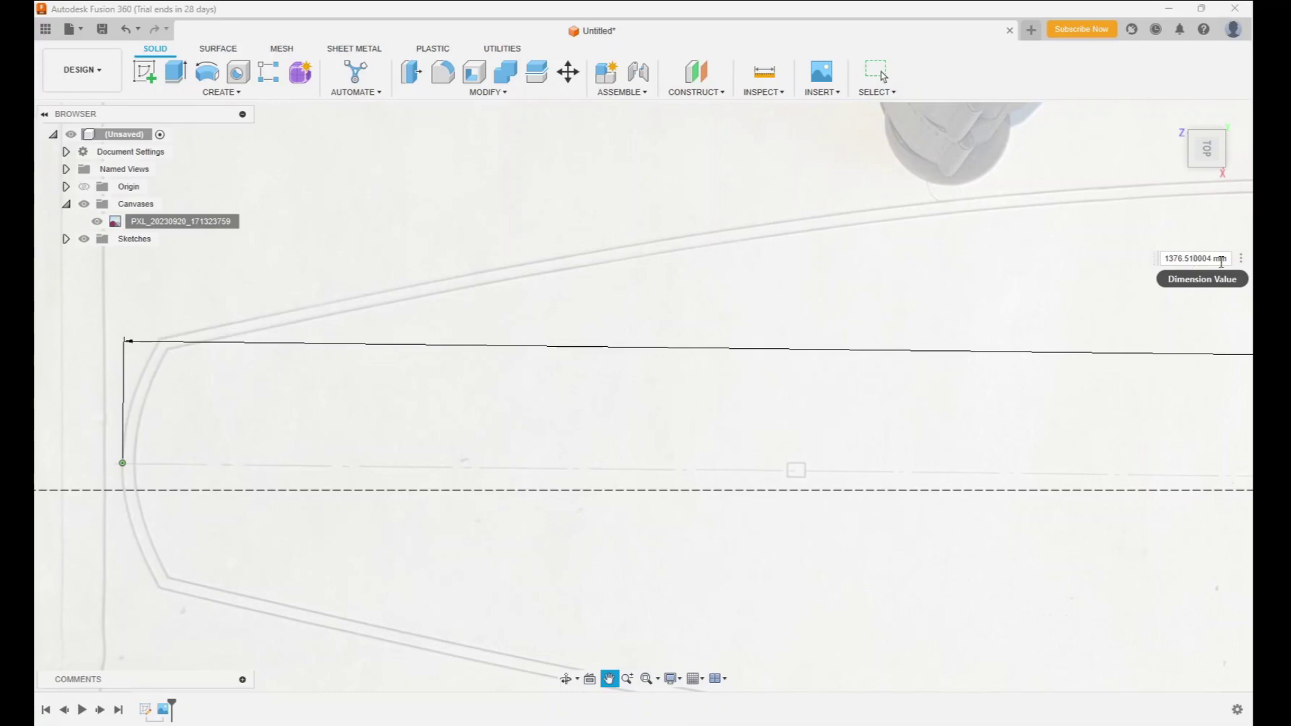
key("BackSpace")
key("BackSpace")
key("BackSpace")
key("BackSpace")
key("BackSpace")
type("0")
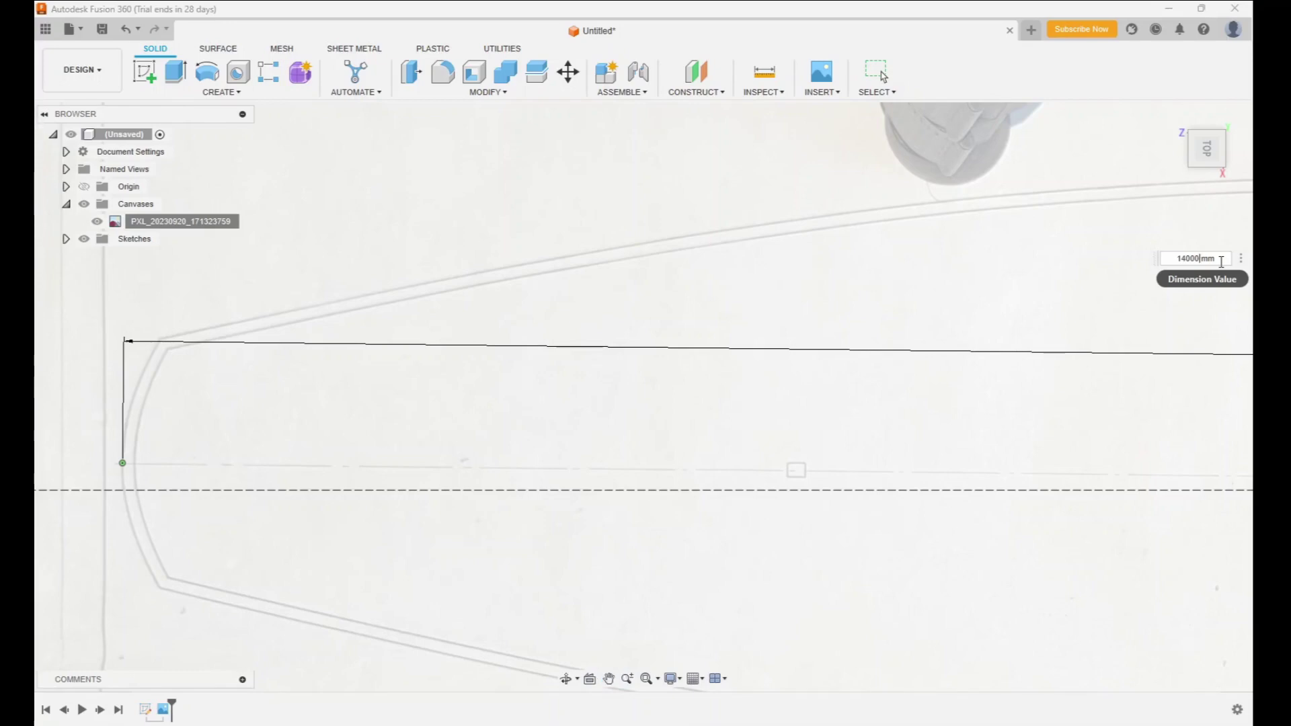
key("Return")
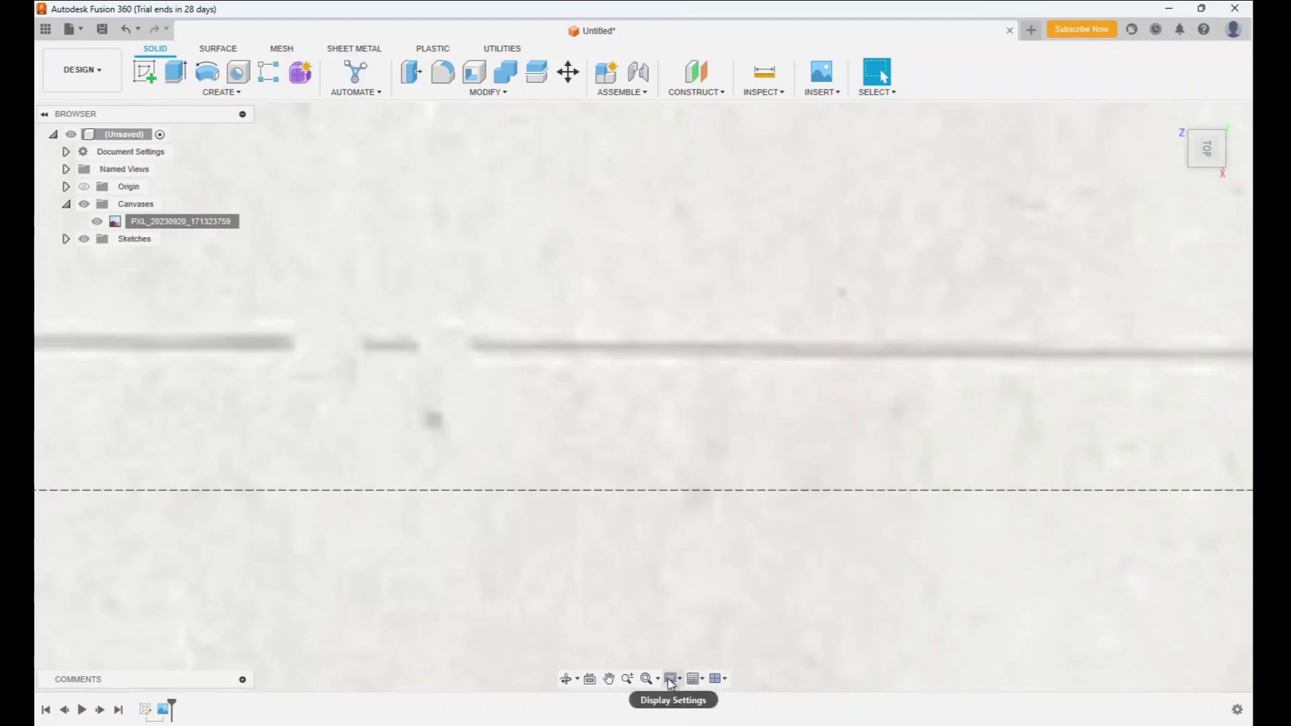
- Edit the canvas and move it about 7102 mm in X so the hull outline lies over the 14000 mm reference line
left_click(646, 679)
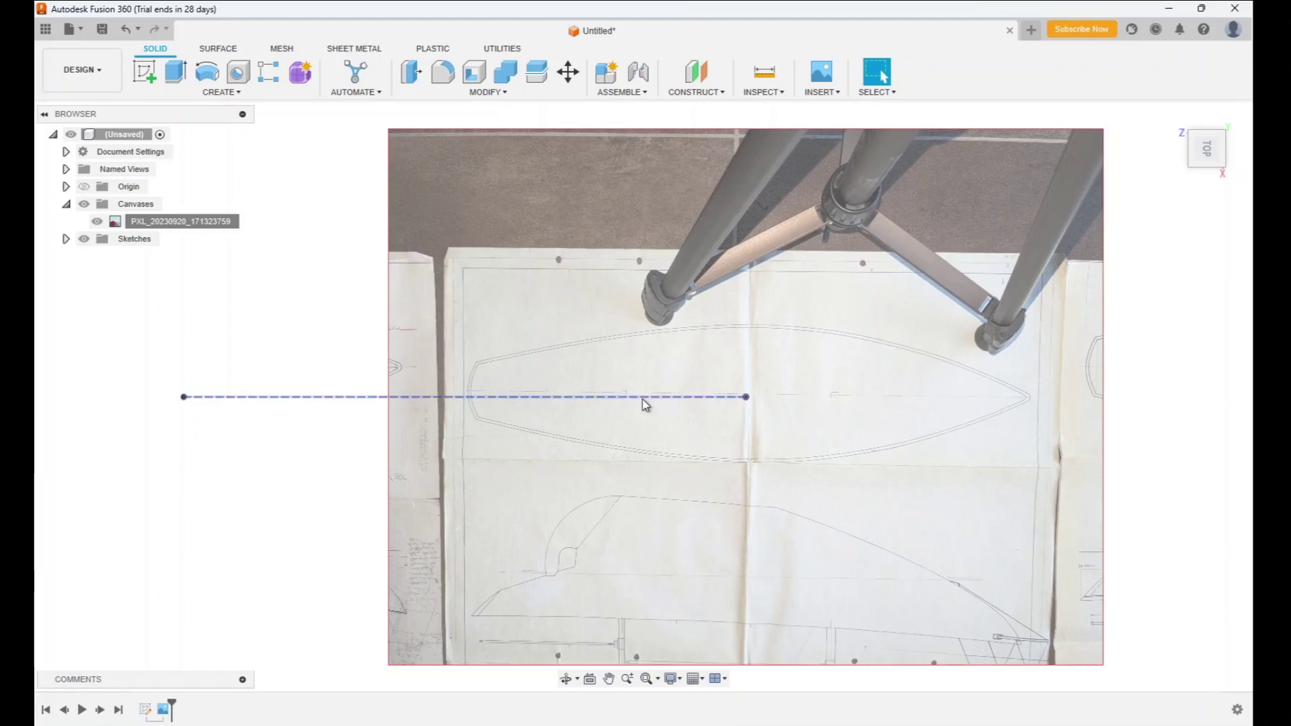
left_click(224, 222)
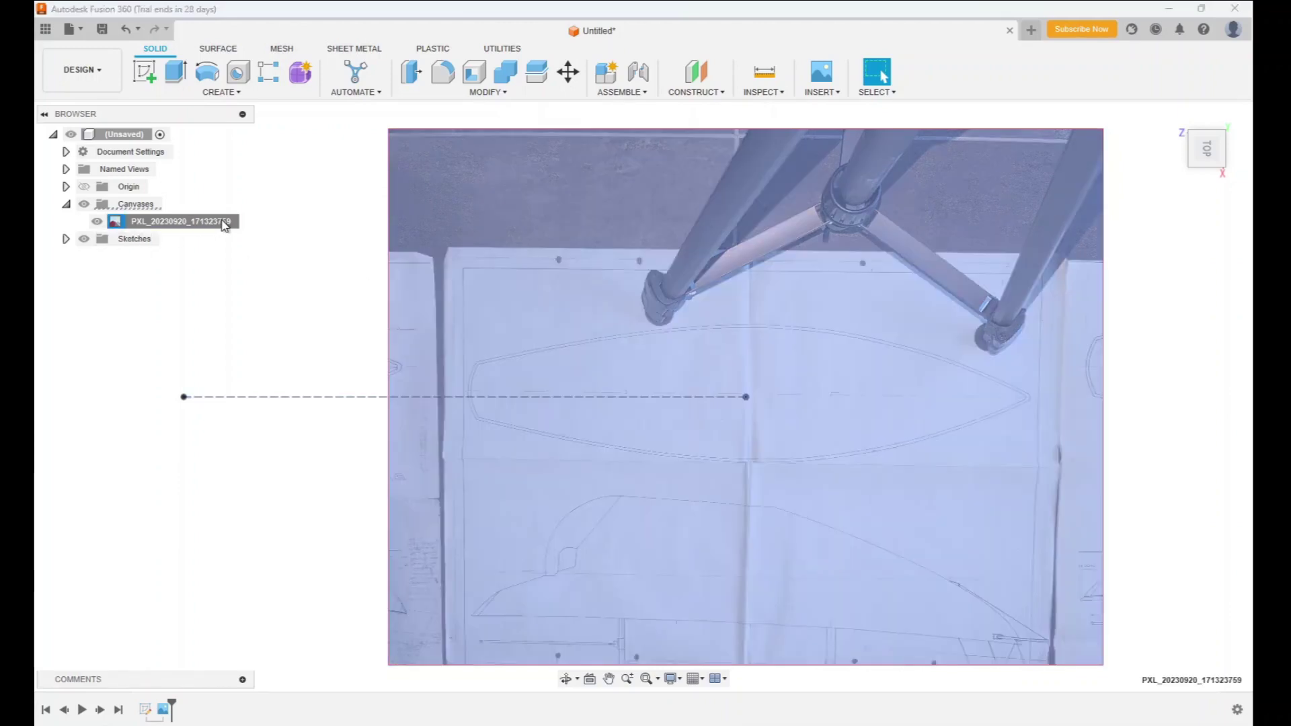
right_click(224, 223)
left_click(259, 250)
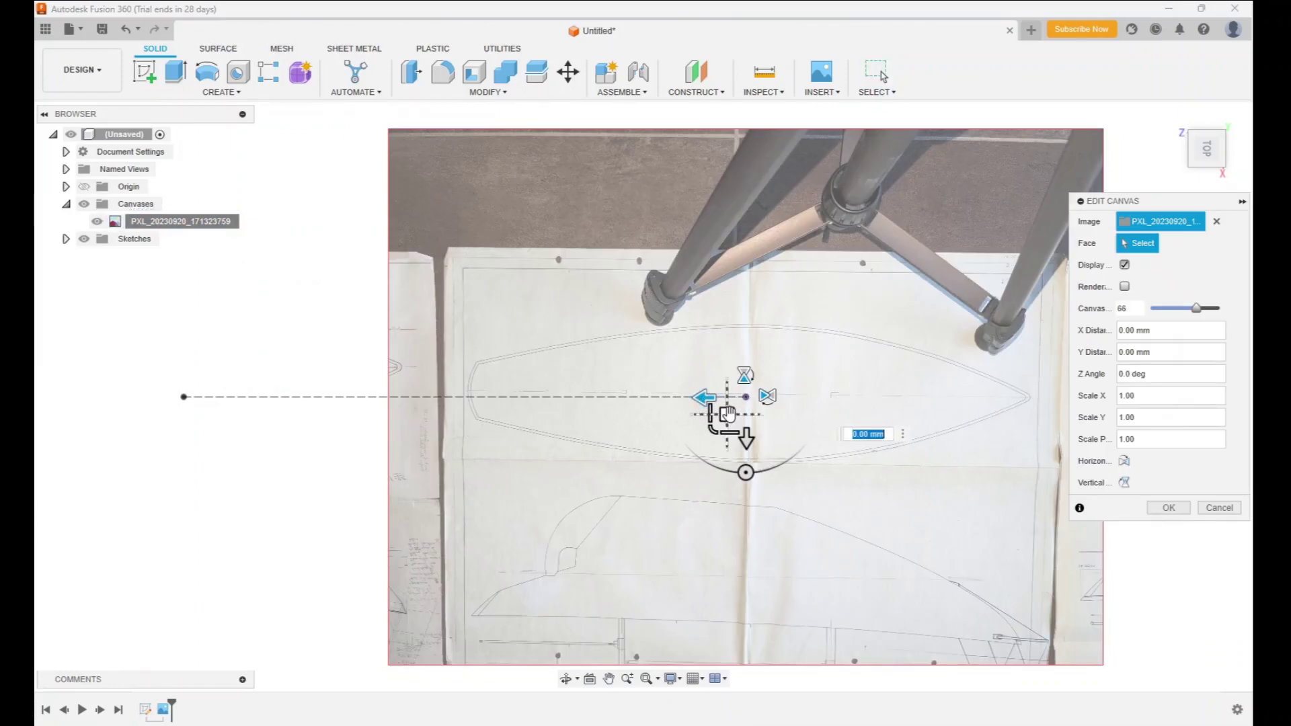
left_click_drag(726, 415, 444, 414)
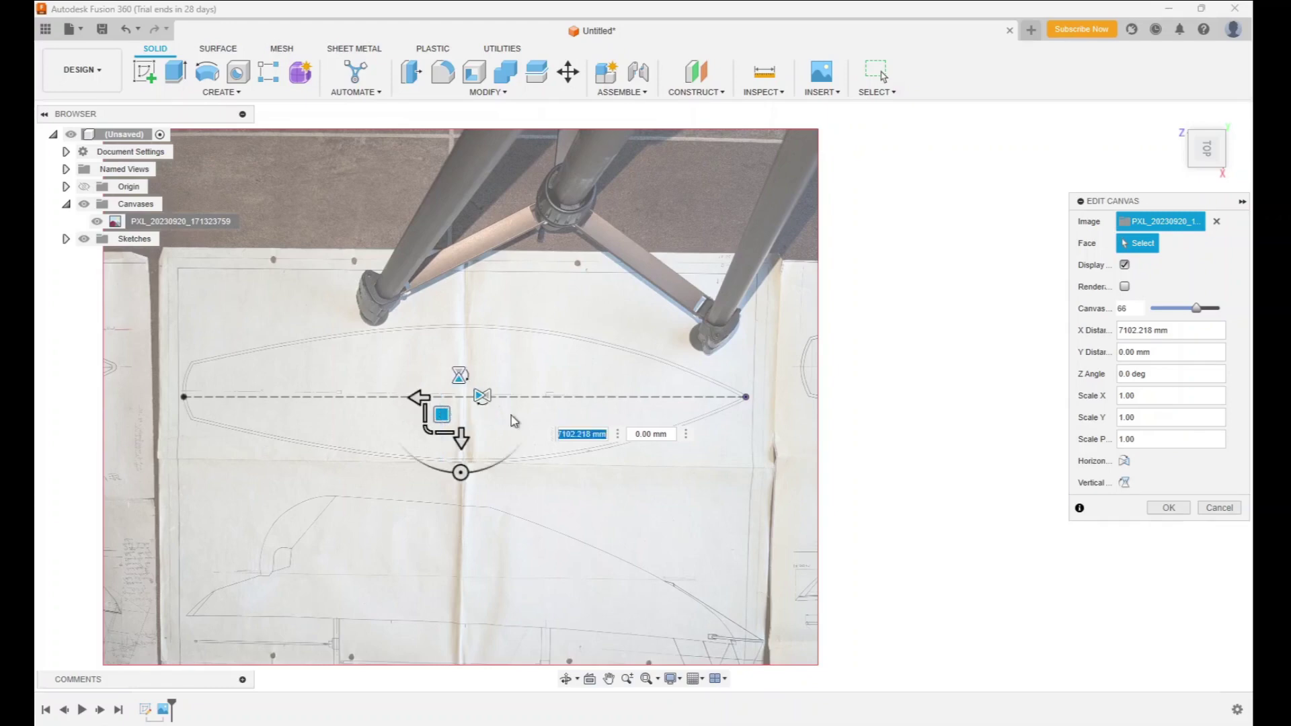
- Rotate the canvas to level the hull centreline, trying Z angles of 0.5 and 0.8 deg and settling on 0.7 deg
left_click(1158, 373)
key("shift+Left")
key("Return")
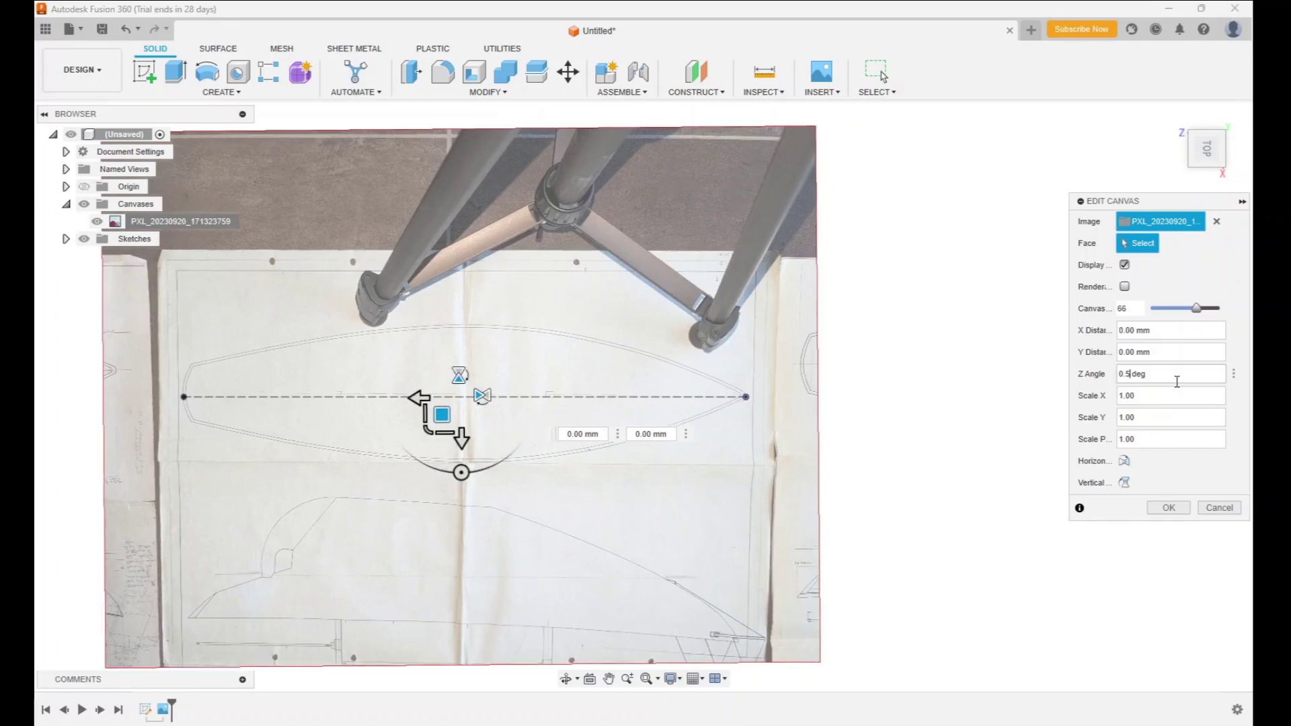
scroll(516, 413, "up", 5)
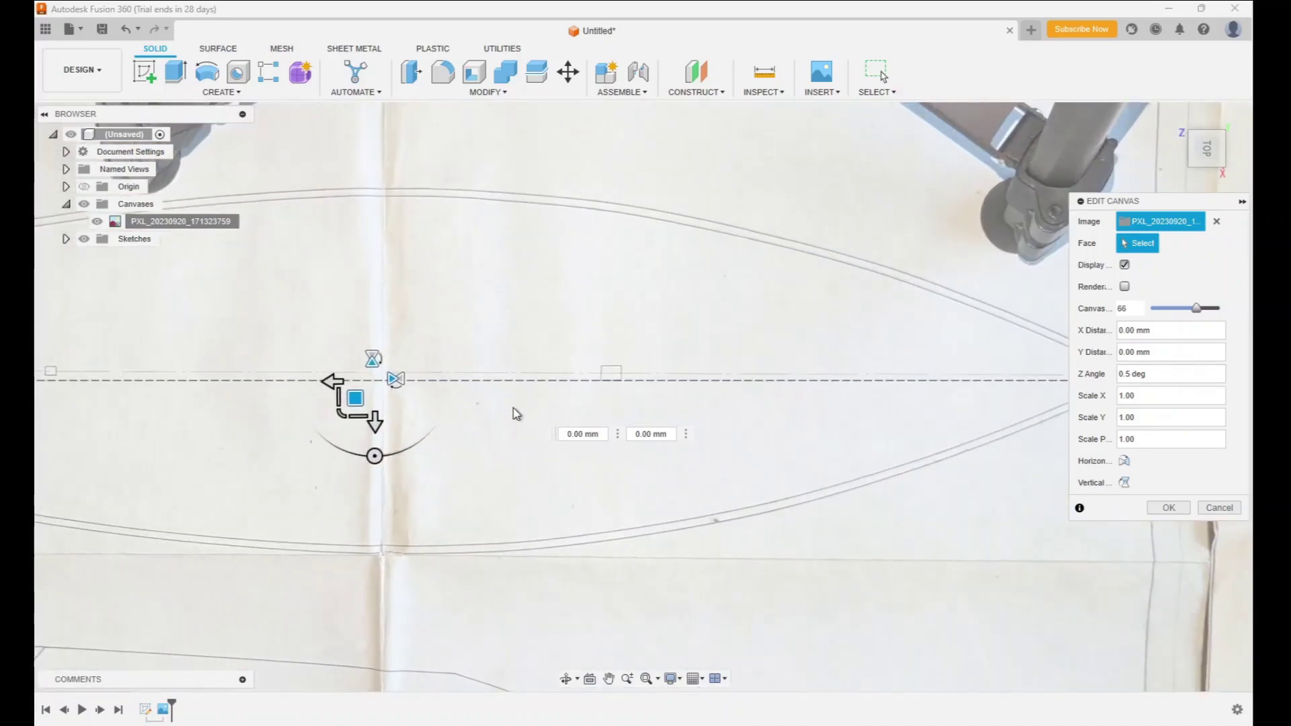
scroll(515, 414, "down", 1)
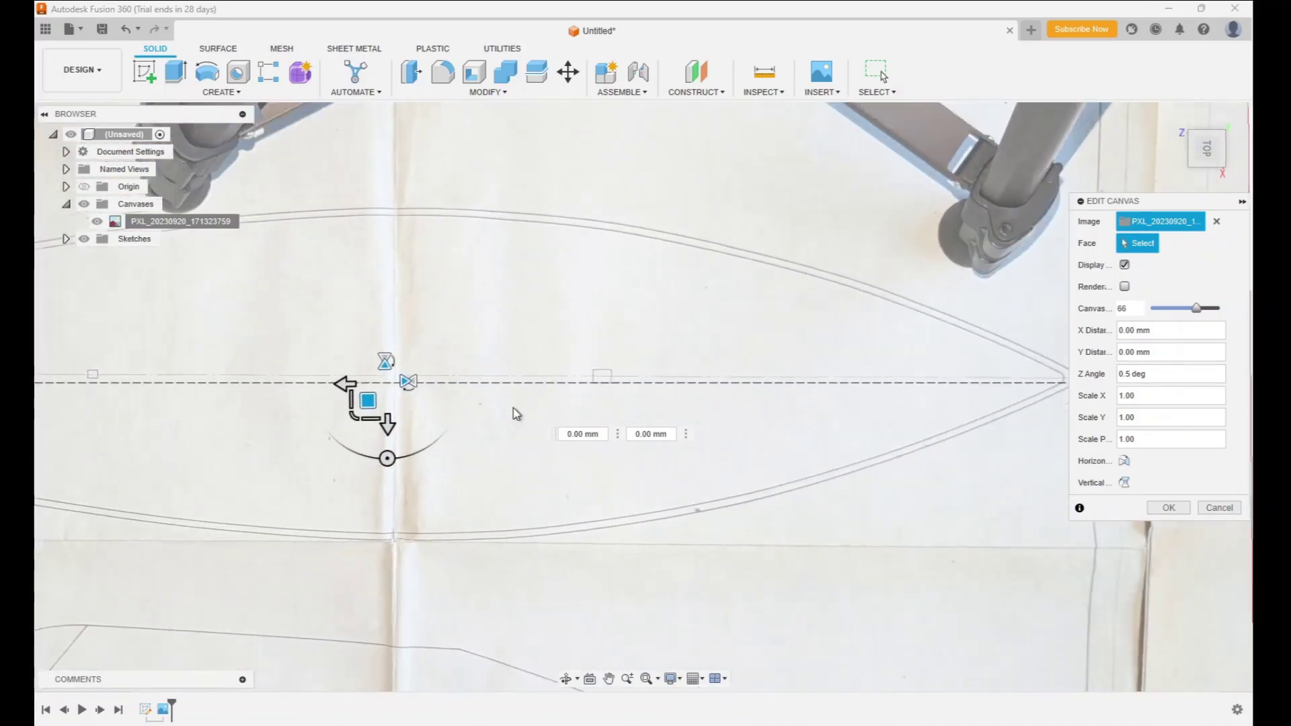
left_click(1168, 368)
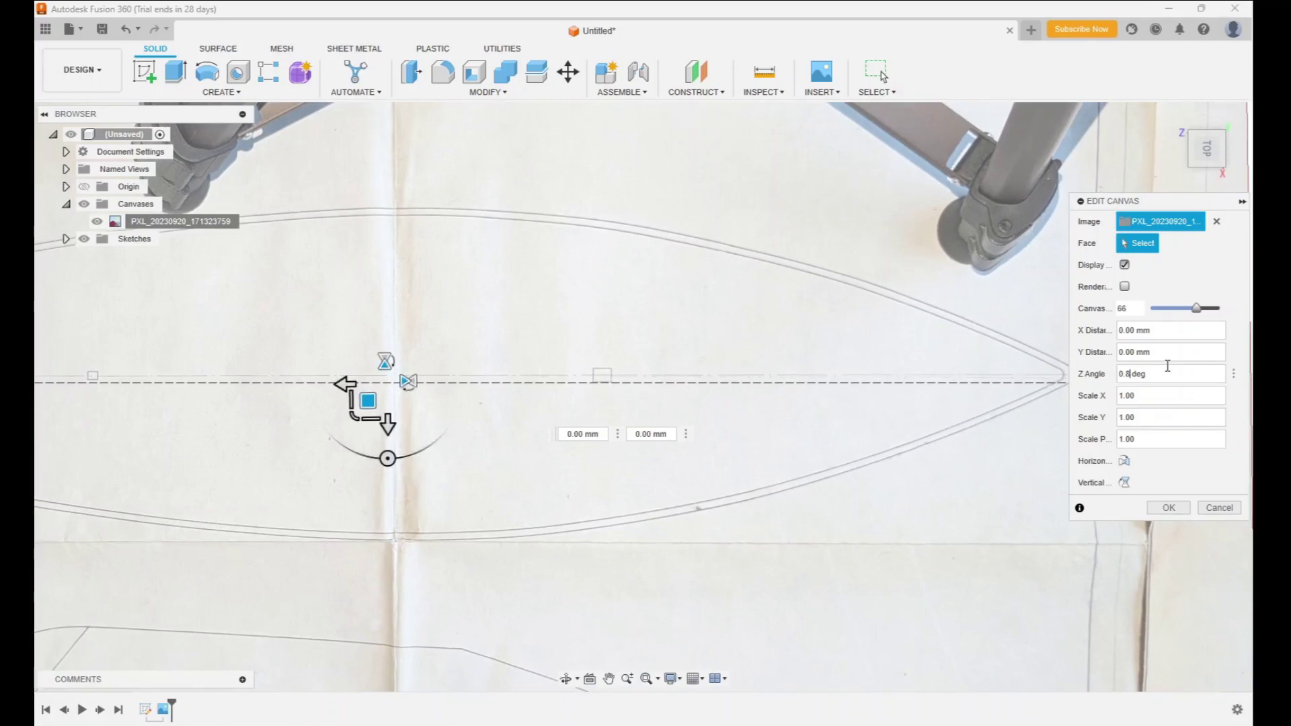
key("BackSpace")
type("7")
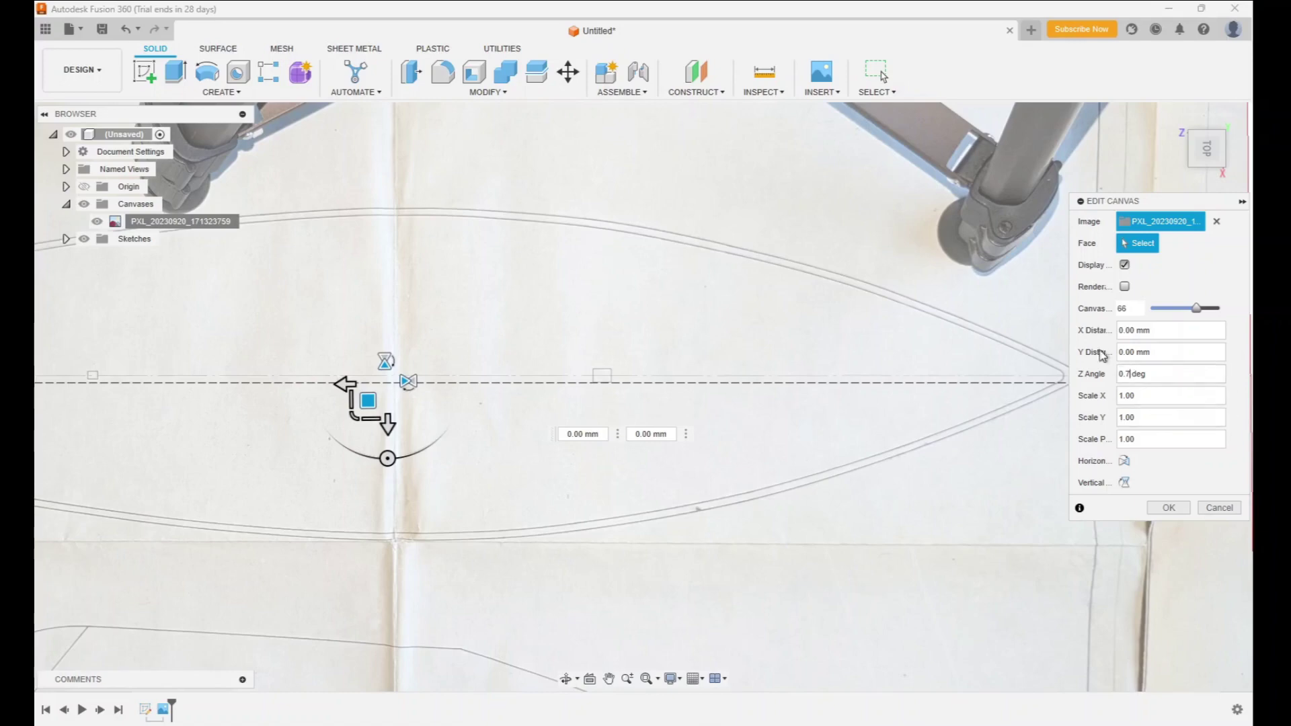
- Align the hull's pointed tip with the reference line's end by refining the canvas X distance through 10, 5, -5, -10 and -12 to -15 mm
left_click(608, 680)
scroll(680, 516, "down", 4)
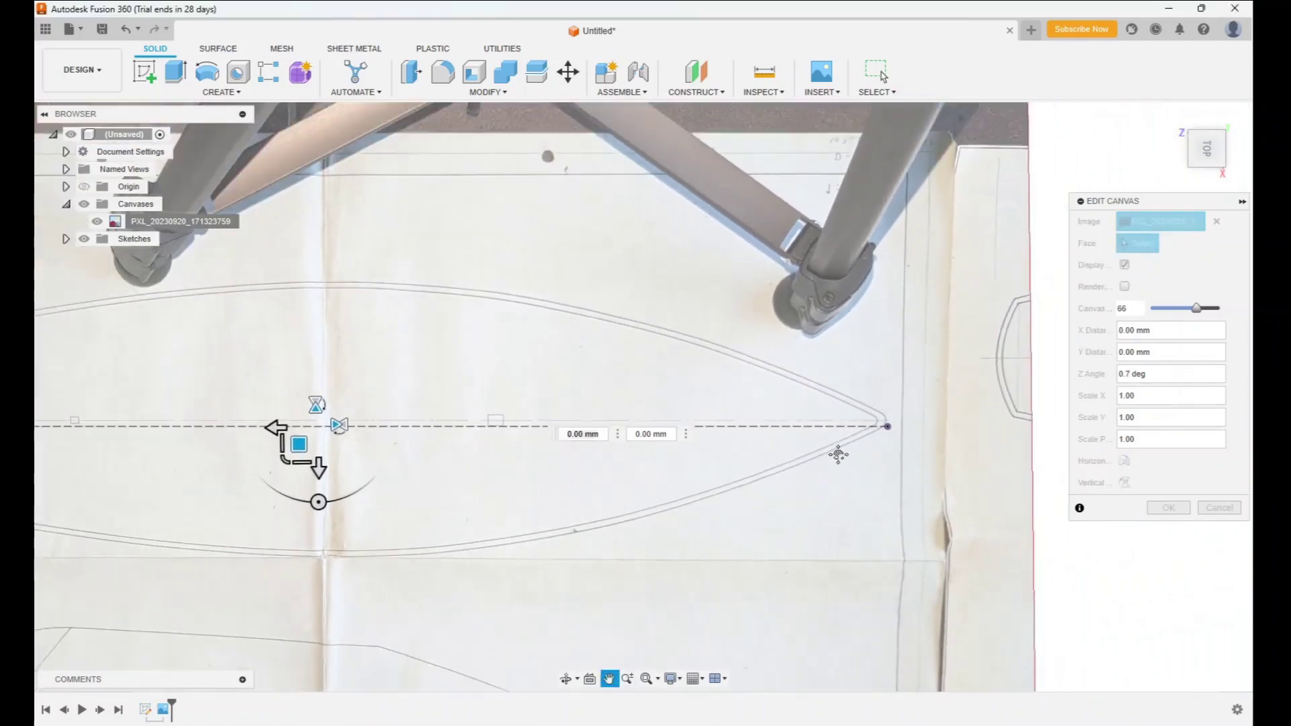
scroll(838, 455, "up", 5)
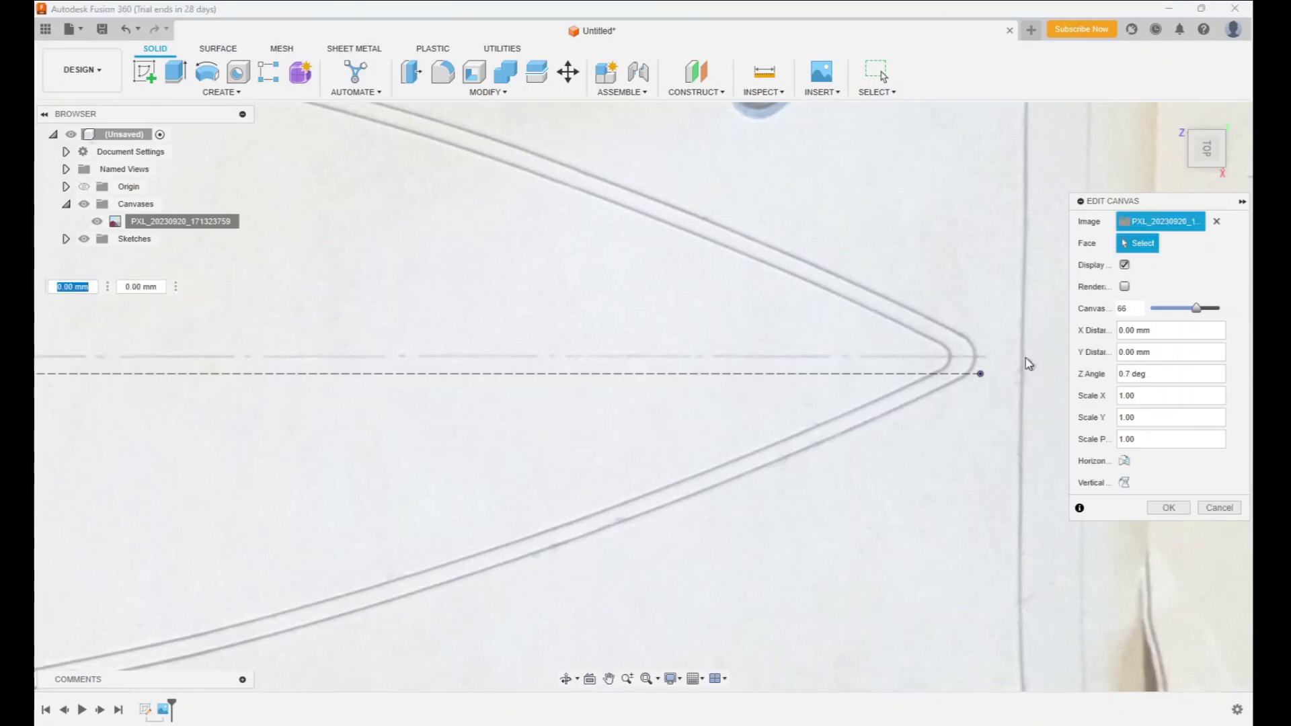
left_click(1122, 330)
type("10")
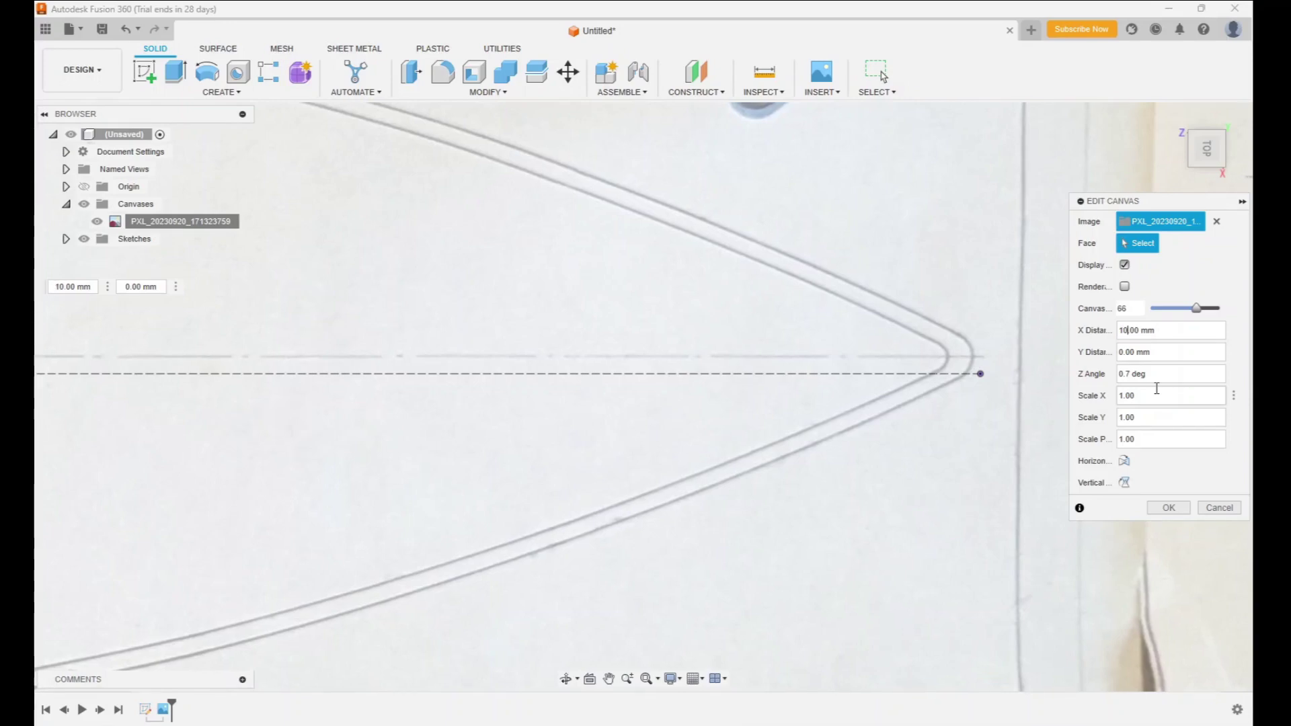
key("BackSpace")
type("5")
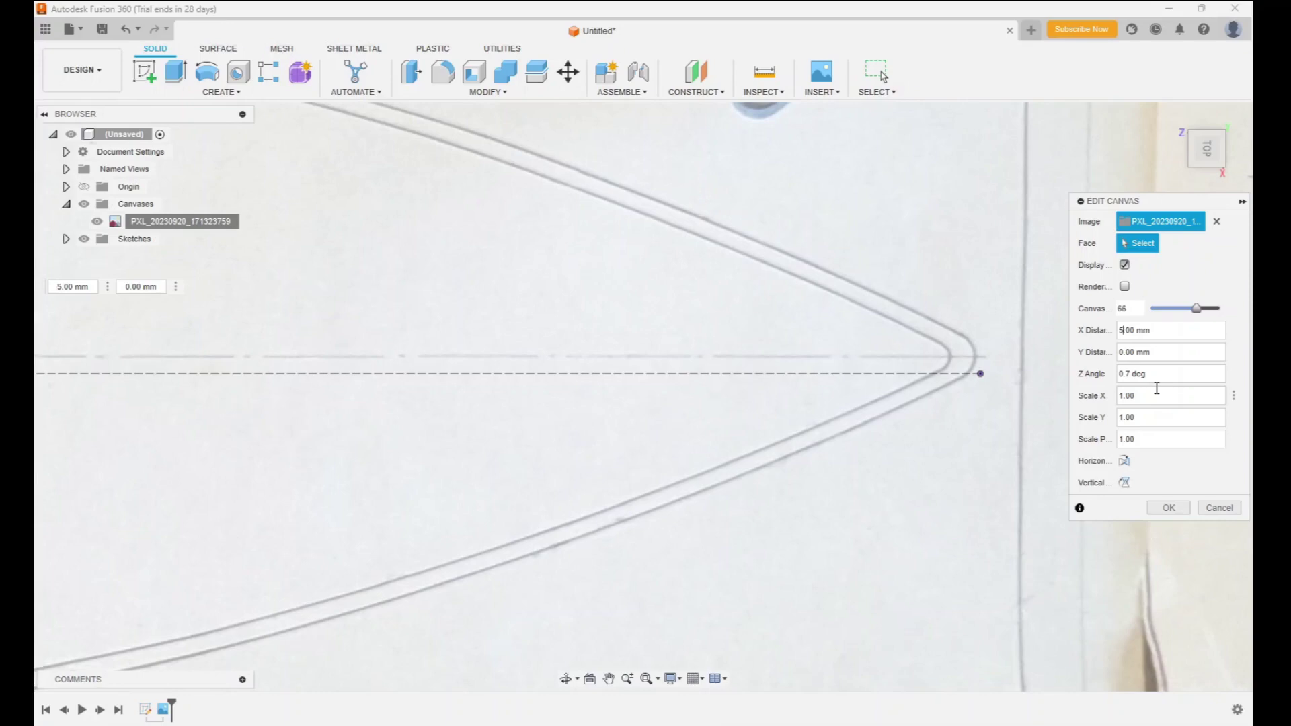
key("BackSpace")
type("-5")
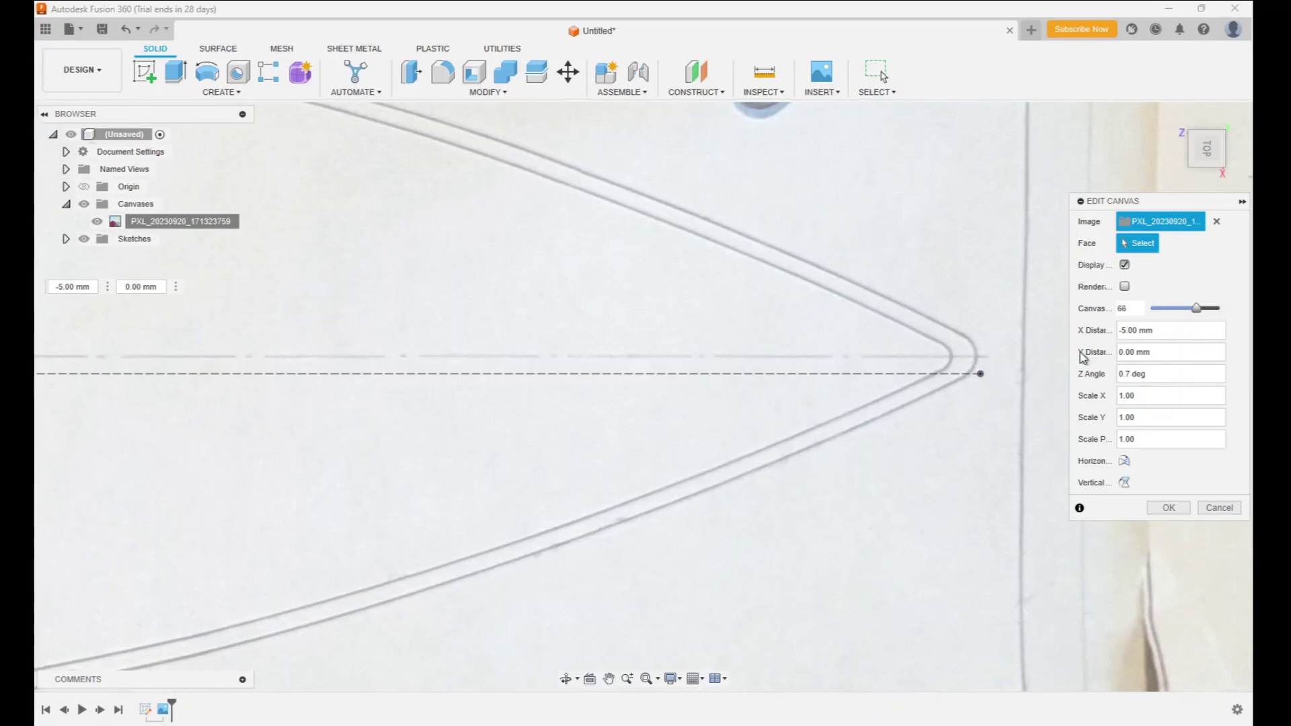
key("shift+Left")
key("shift+Left")
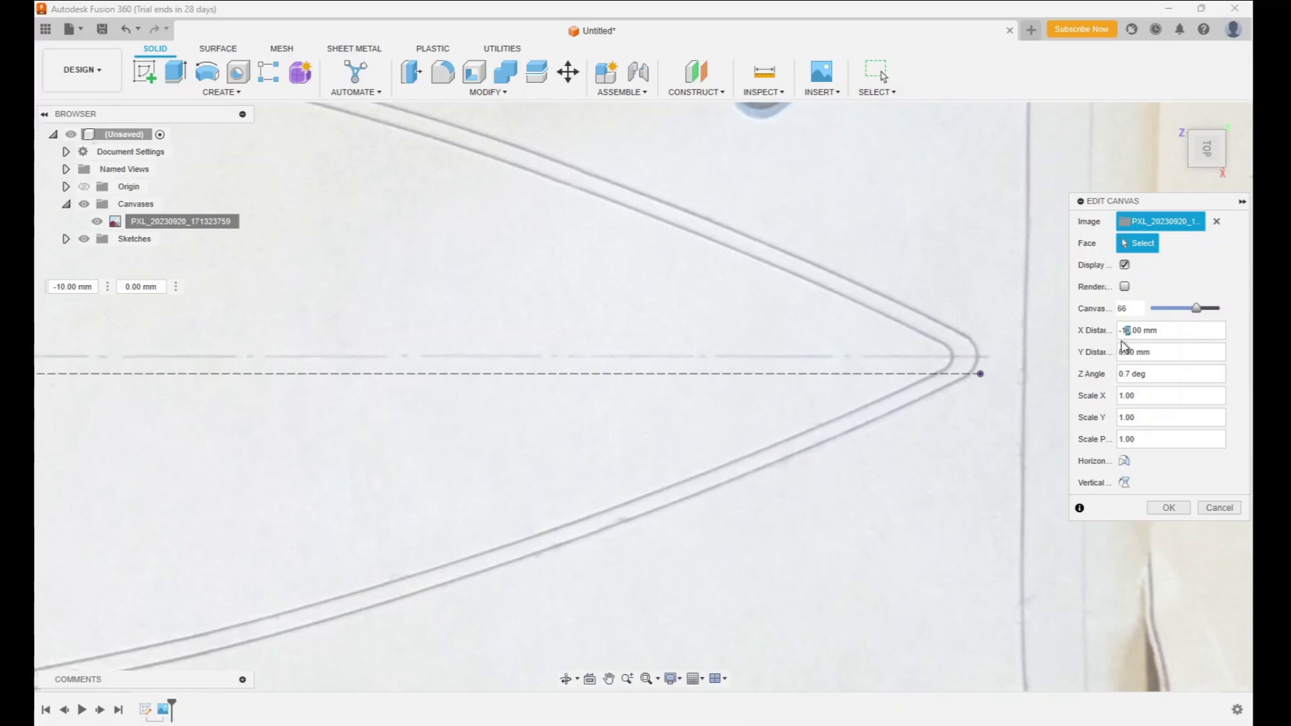
type("2")
scroll(993, 369, "down", 3)
scroll(1000, 363, "up", 6)
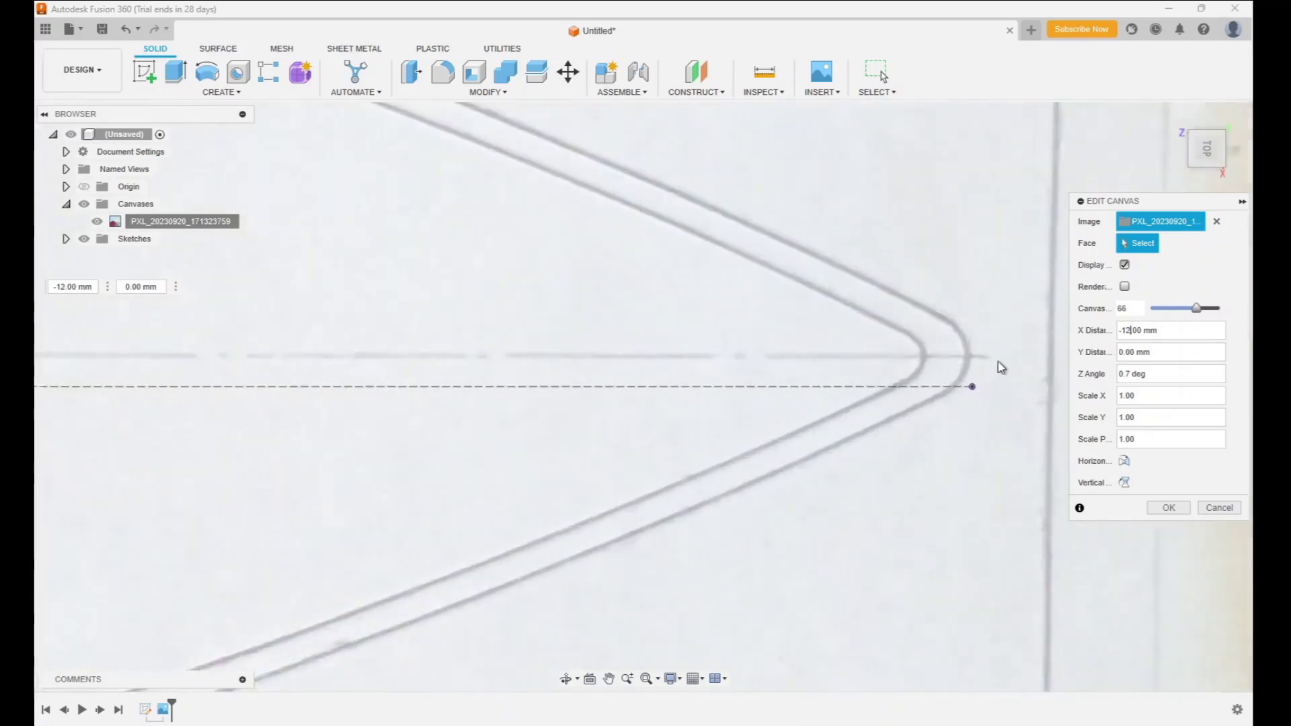
scroll(998, 367, "up", 2)
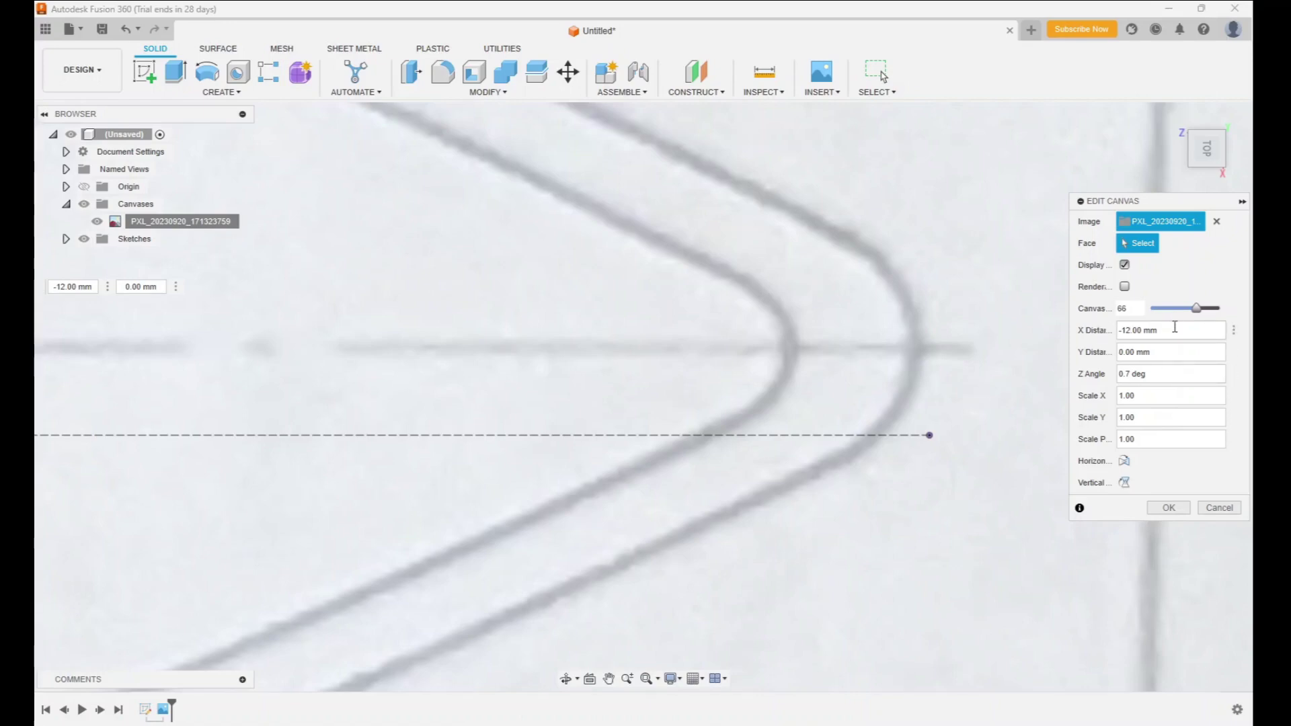
type("5")
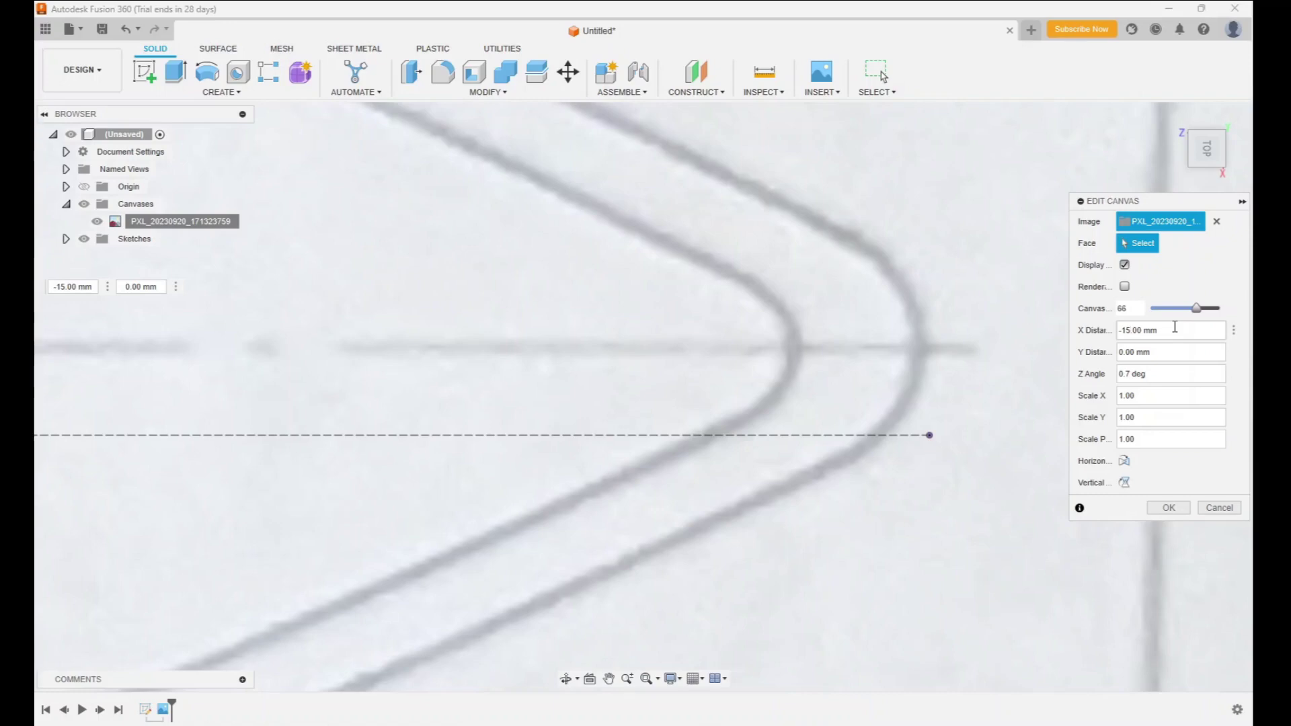
- Shift the canvas in Y through 10, 40 and 60 mm to 73 mm so the hull centreline lies on the reference line
left_click(1133, 350)
type("10")
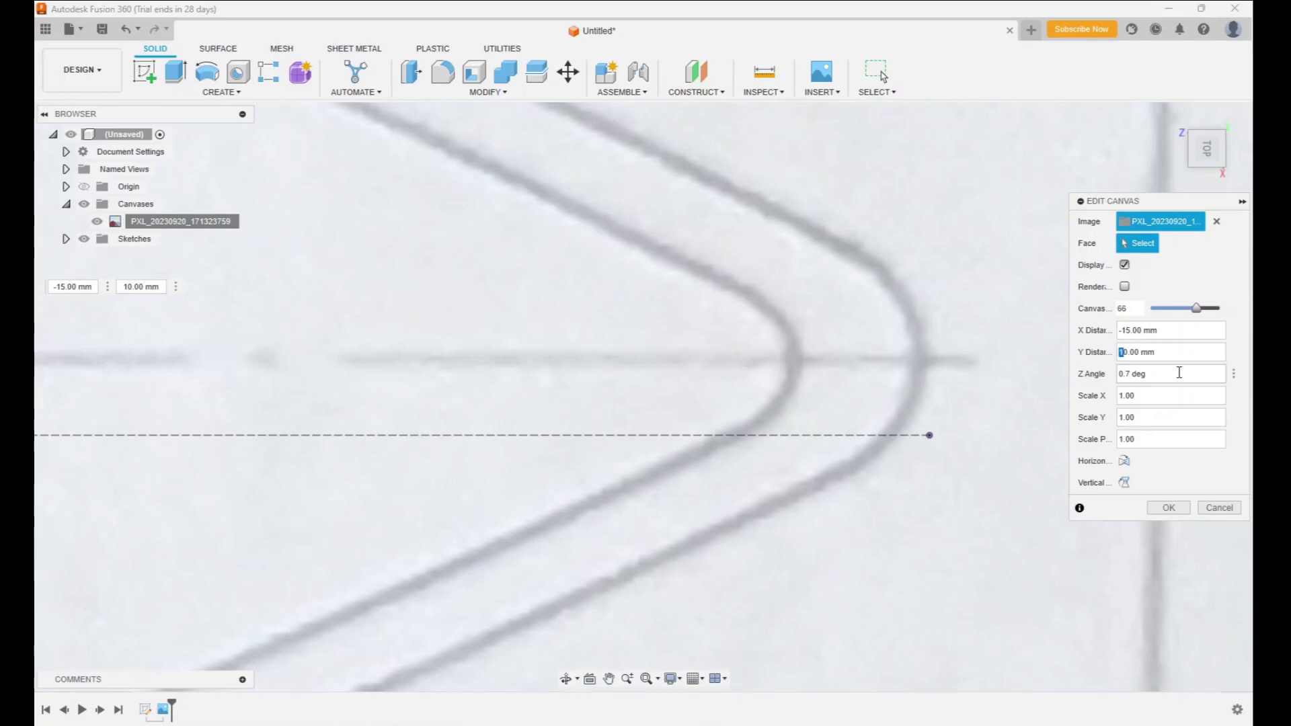
type("2")
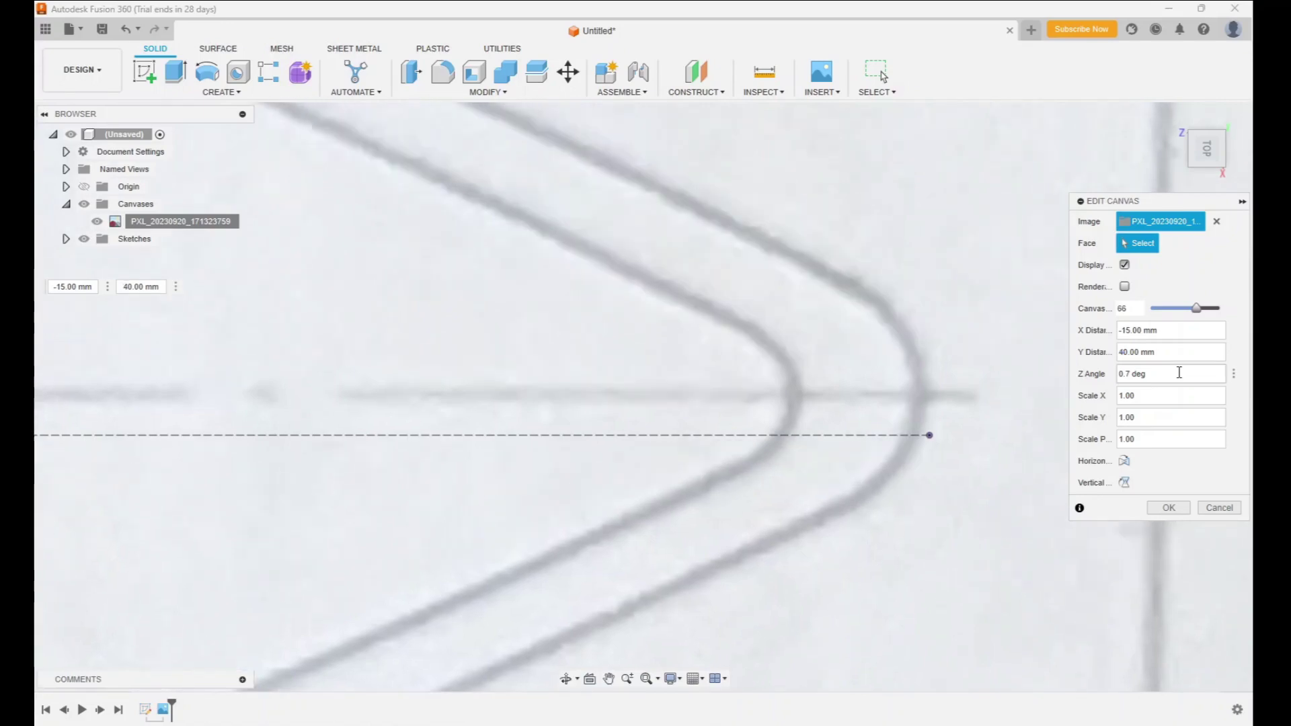
key("Left")
key("Left")
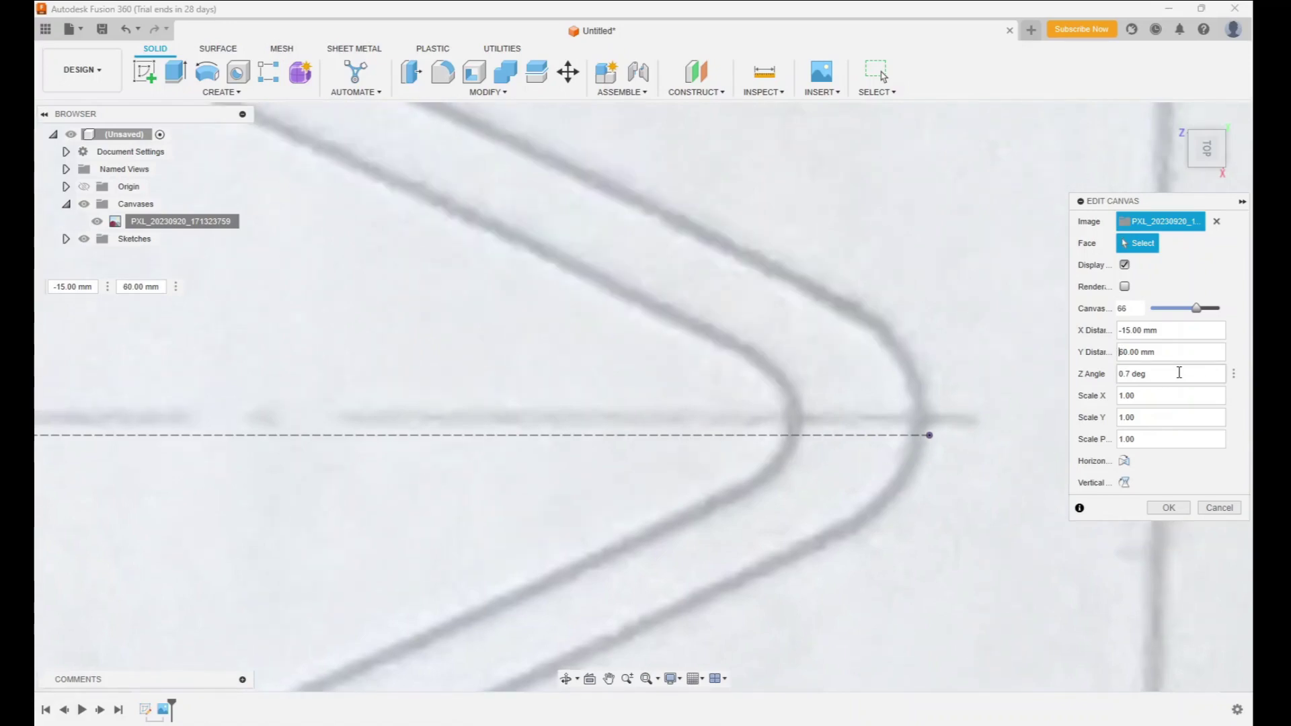
type("73")
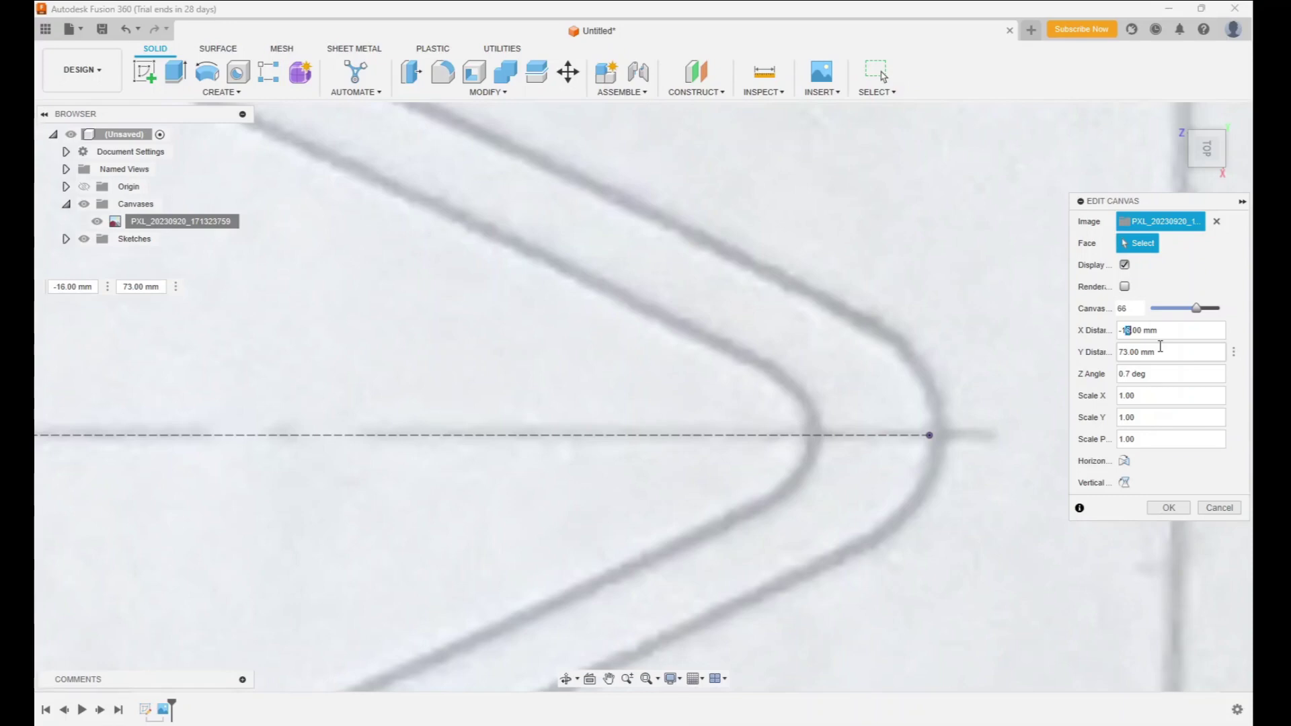
- Set the canvas X distance to -10 mm so the hull's pointed tip meets the reference line's end, and apply the edit
key("BackSpace")
type("5")
type("0")
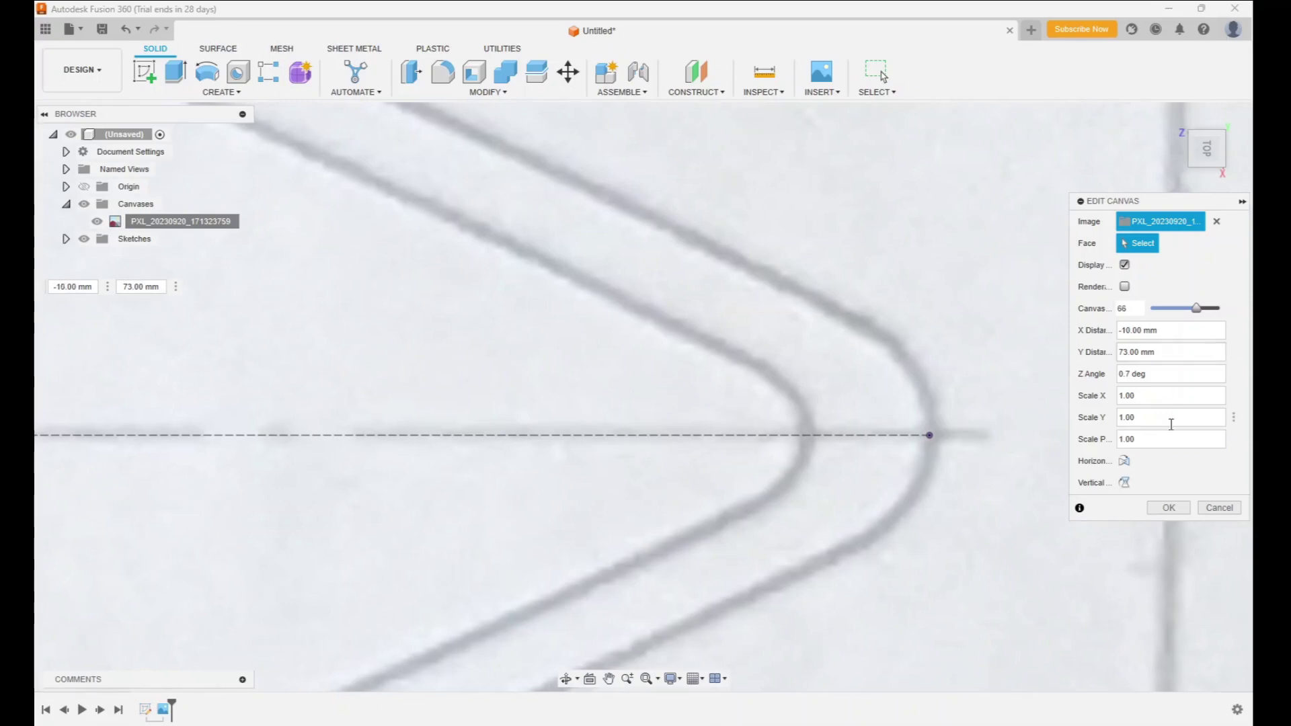
left_click(1168, 507)
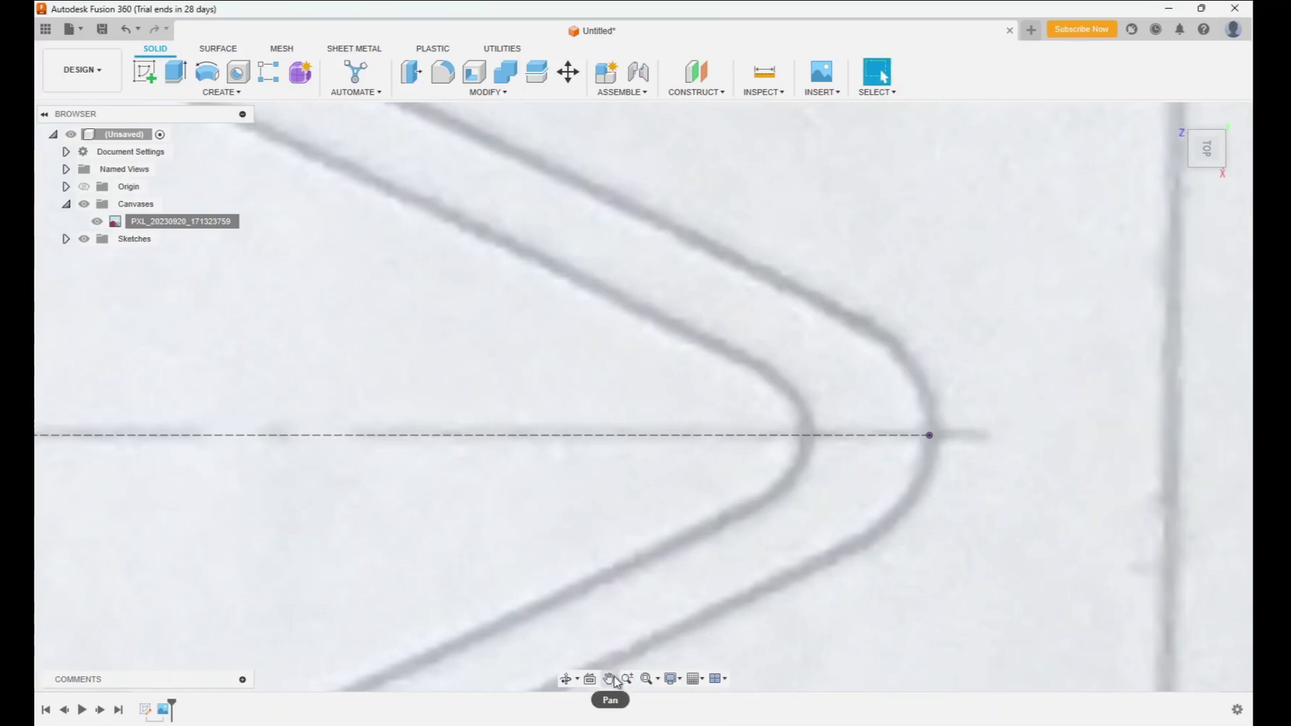
- Examine how the hull outline lines up with the reference line along its length and at the stern, ending with the whole canvas in view
left_click(609, 679)
mouse_move(268, 510)
left_mouse_down()
mouse_move(1231, 470)
mouse_move(572, 451)
left_mouse_up()
scroll(571, 450, "down", 5)
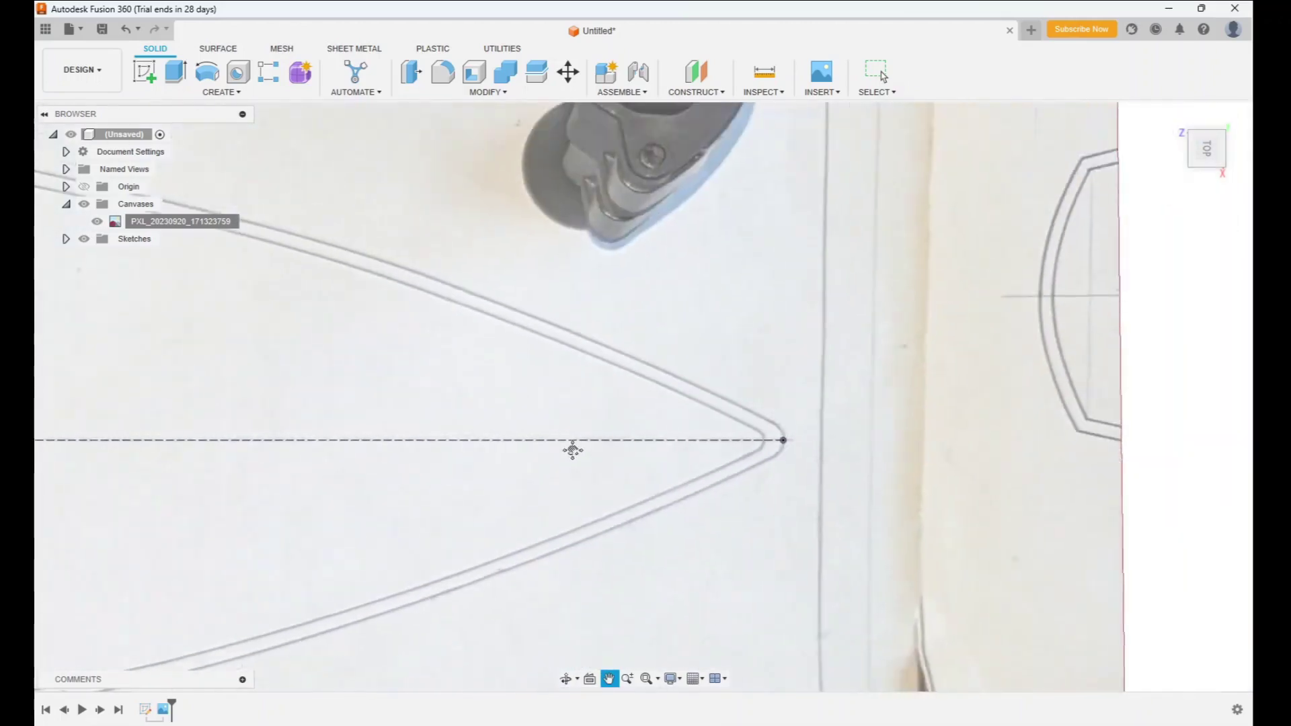
left_click_drag(256, 466, 1037, 434)
left_click_drag(258, 440, 842, 444)
scroll(504, 404, "up", 6)
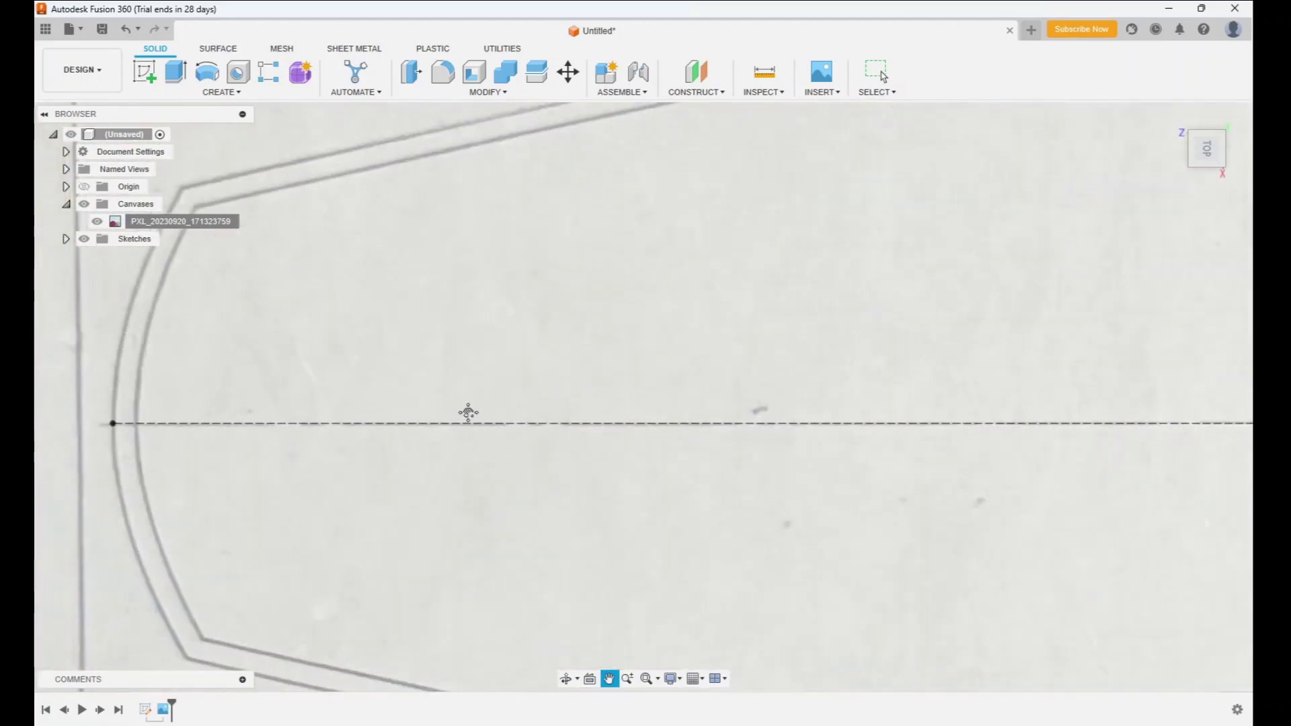
left_click_drag(260, 437, 729, 421)
scroll(729, 421, "up", 5)
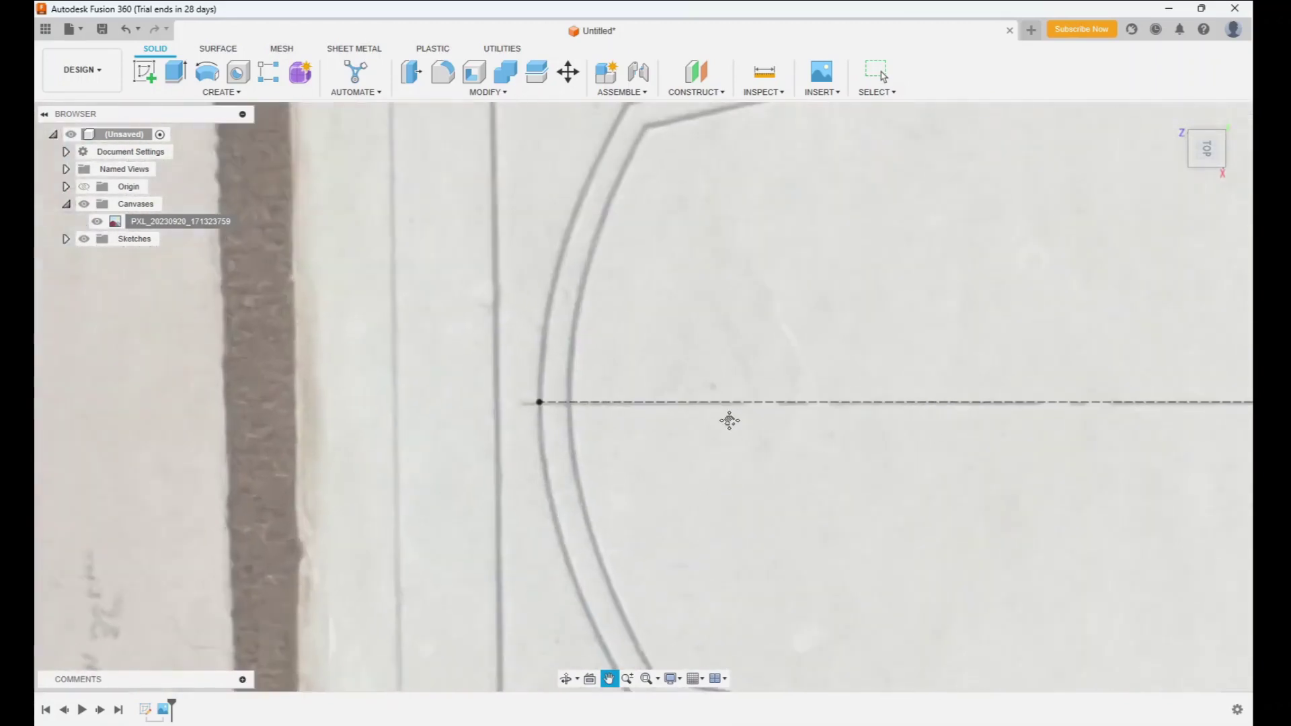
scroll(730, 421, "up", 3)
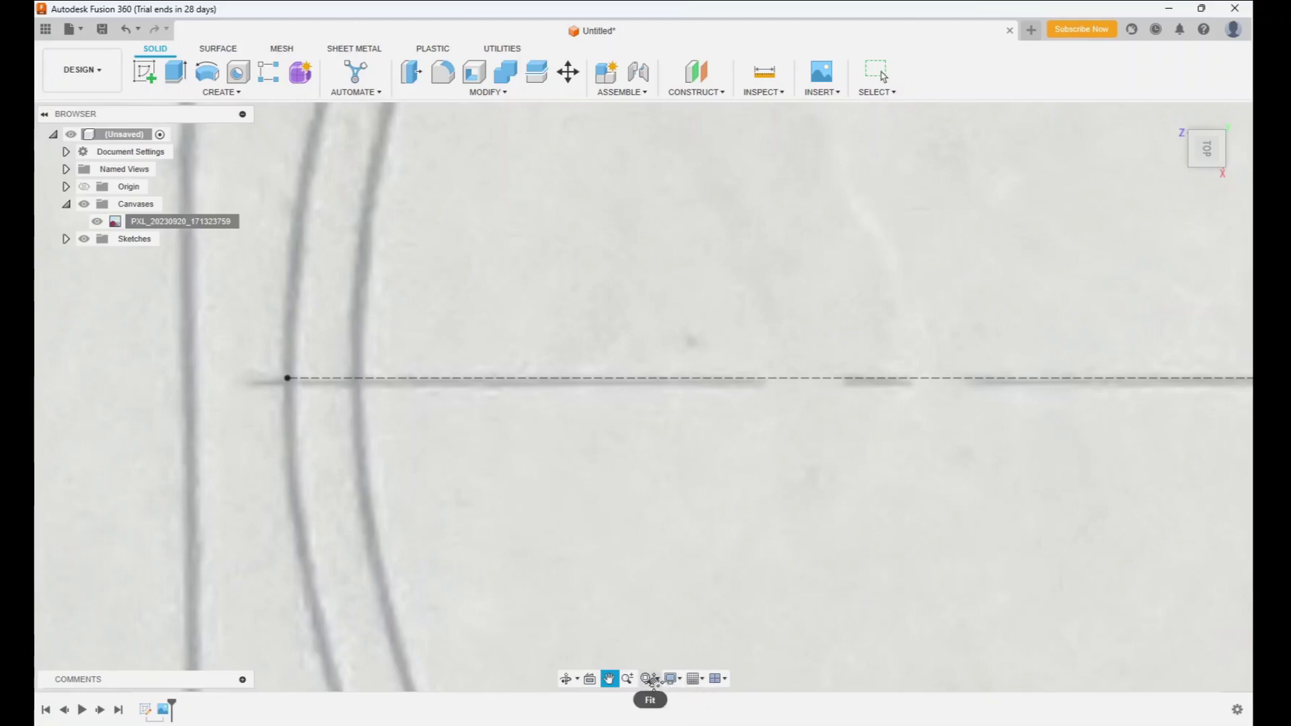
left_click(647, 679)
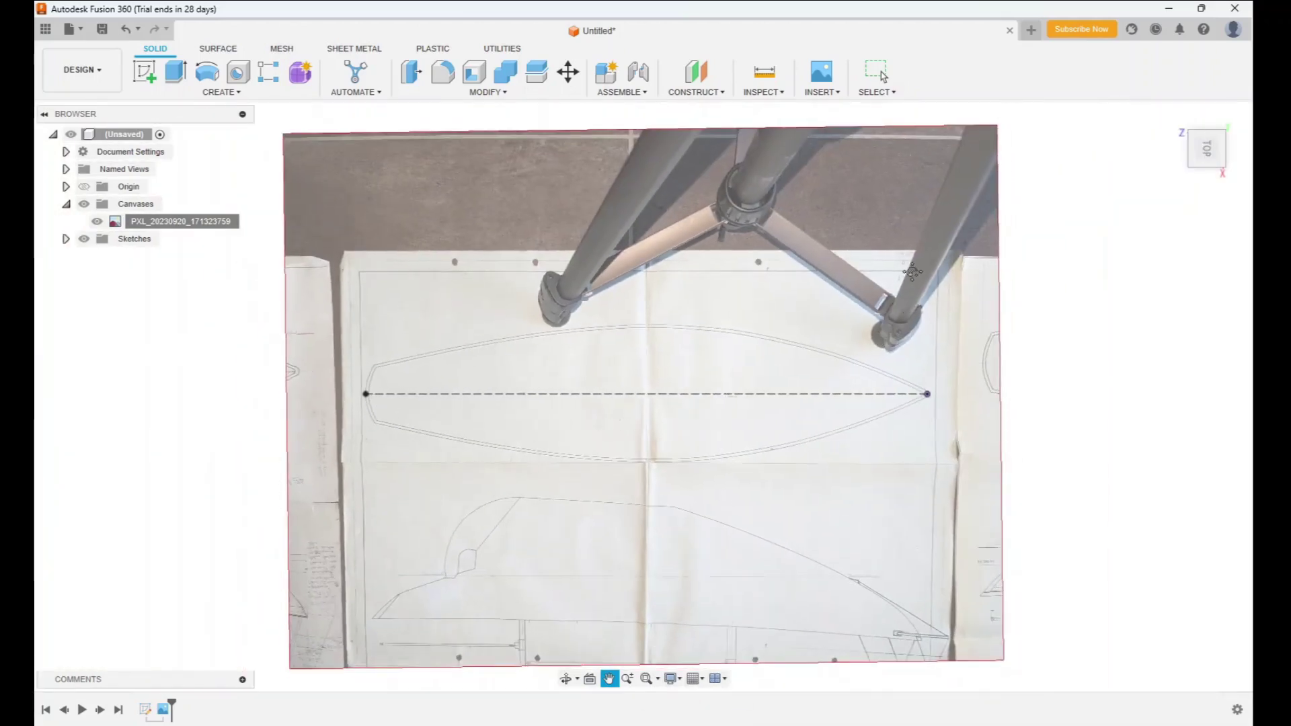
- Insert the side-view drawing photo as a second canvas on the YZ plane, keeping zero offsets and scale 1.00
mouse_move(1169, 135)
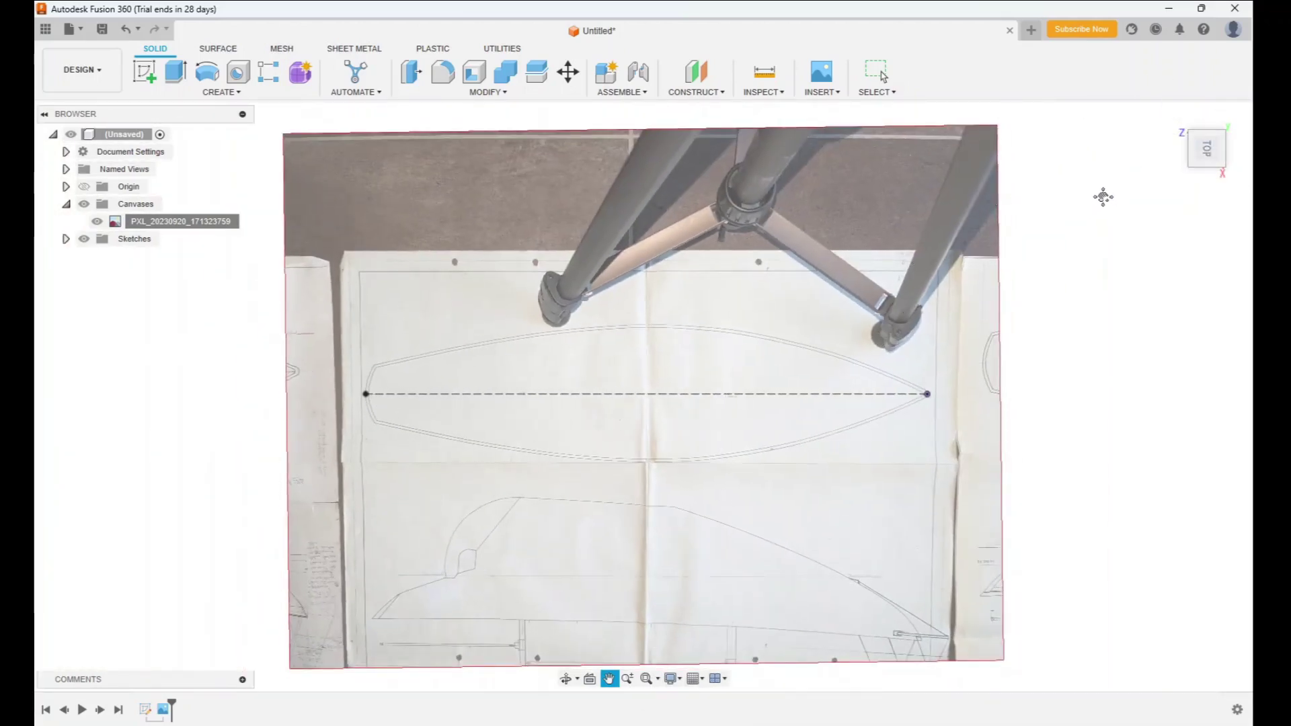
left_click(1176, 120)
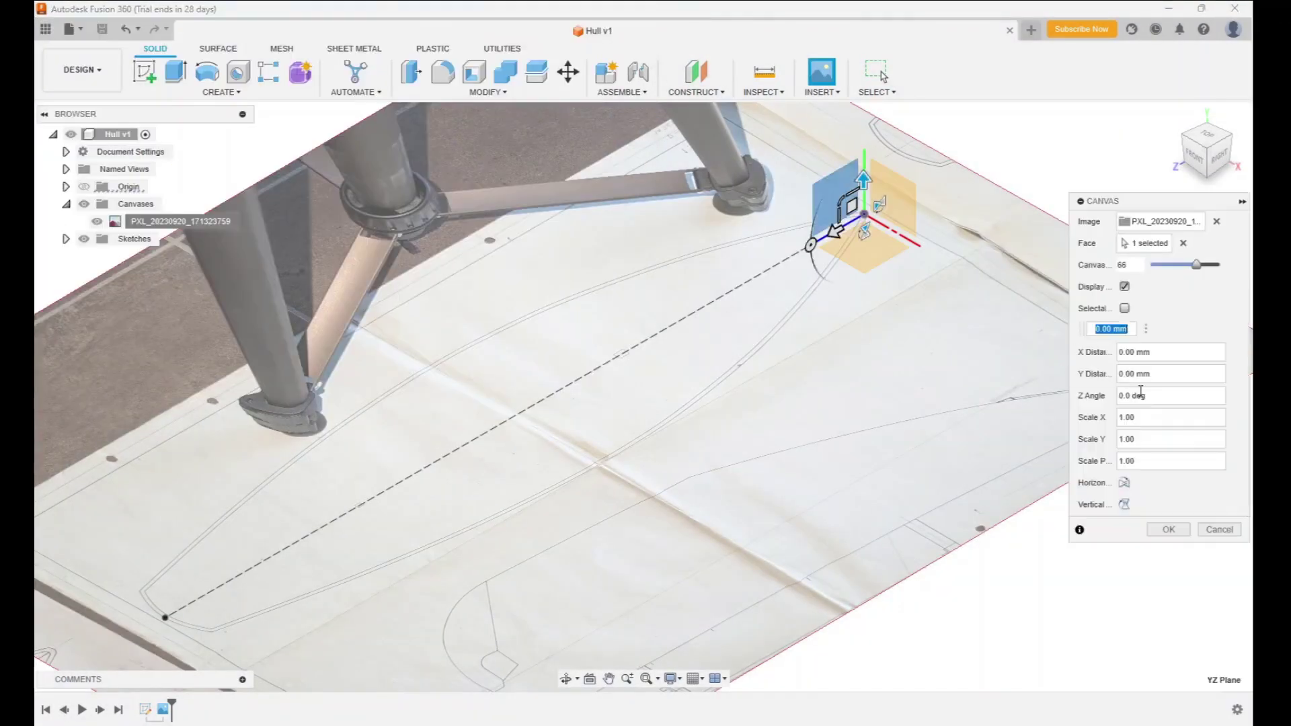
left_click(1169, 529)
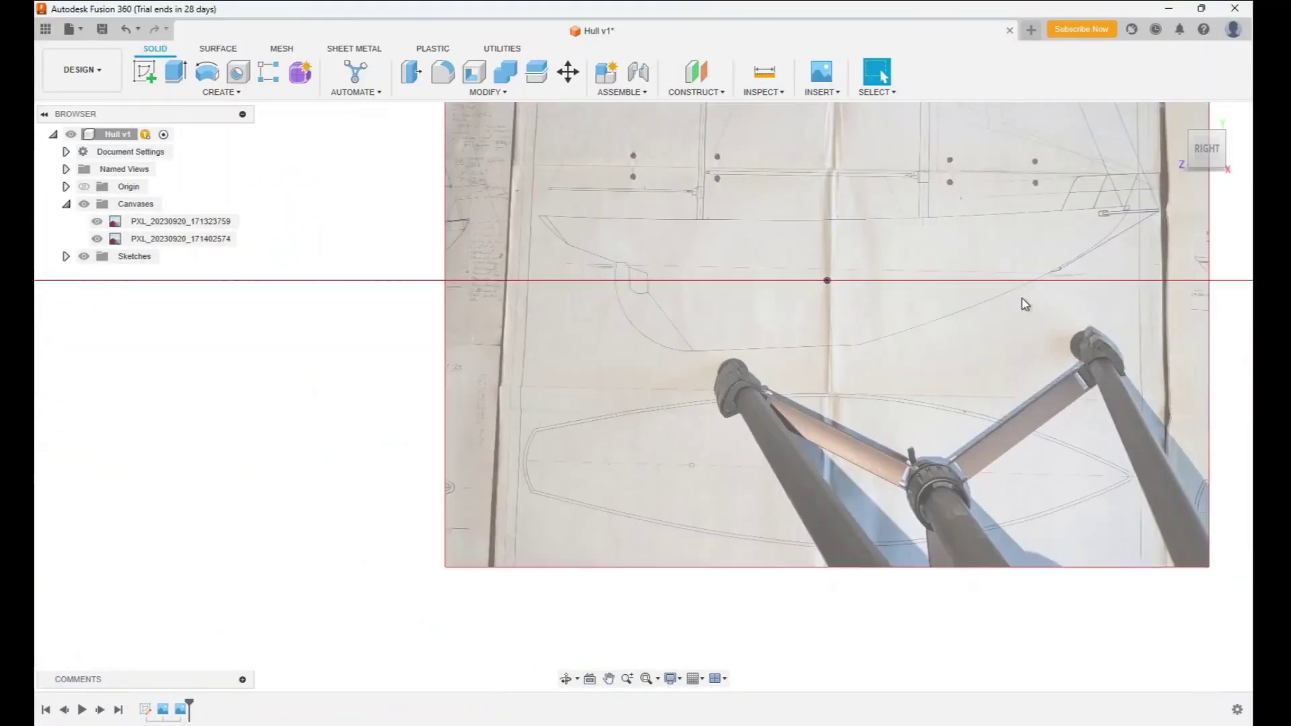
- Calibrate the side-view canvas between the bow end of the deck line and the stern end of the hull
left_click(193, 243)
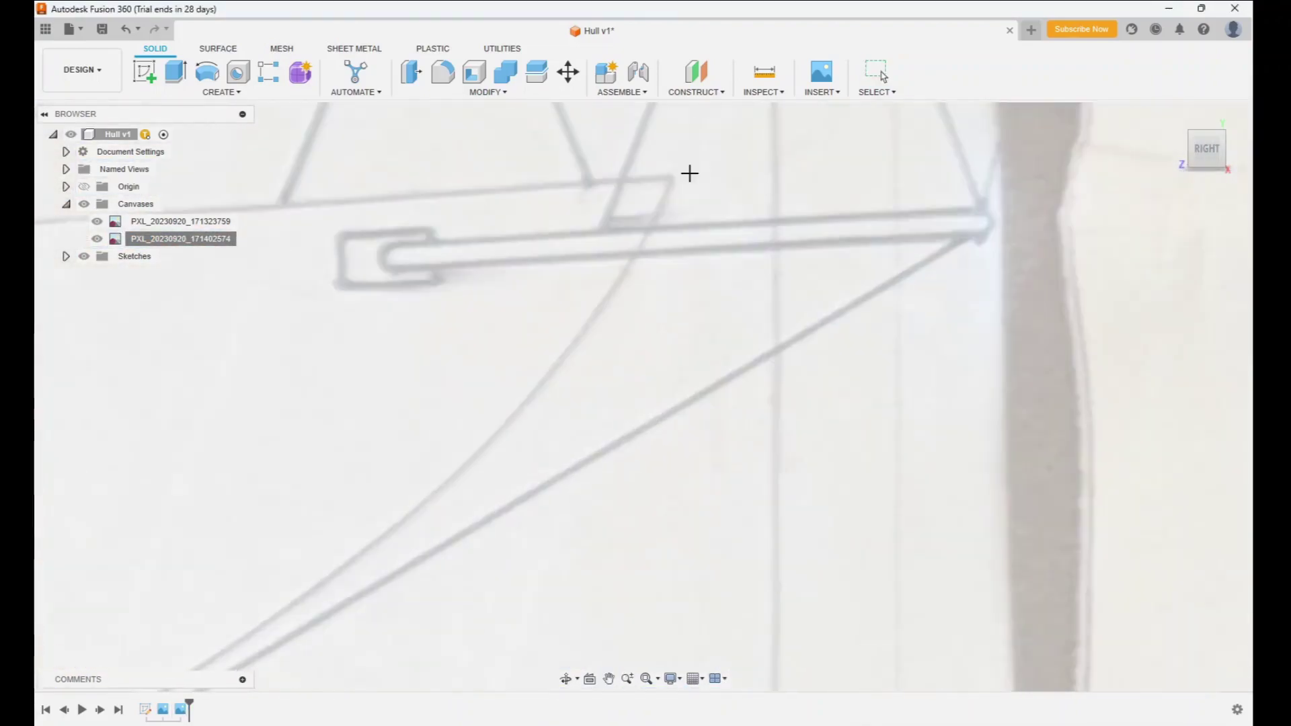
left_click(672, 179)
left_click(130, 339)
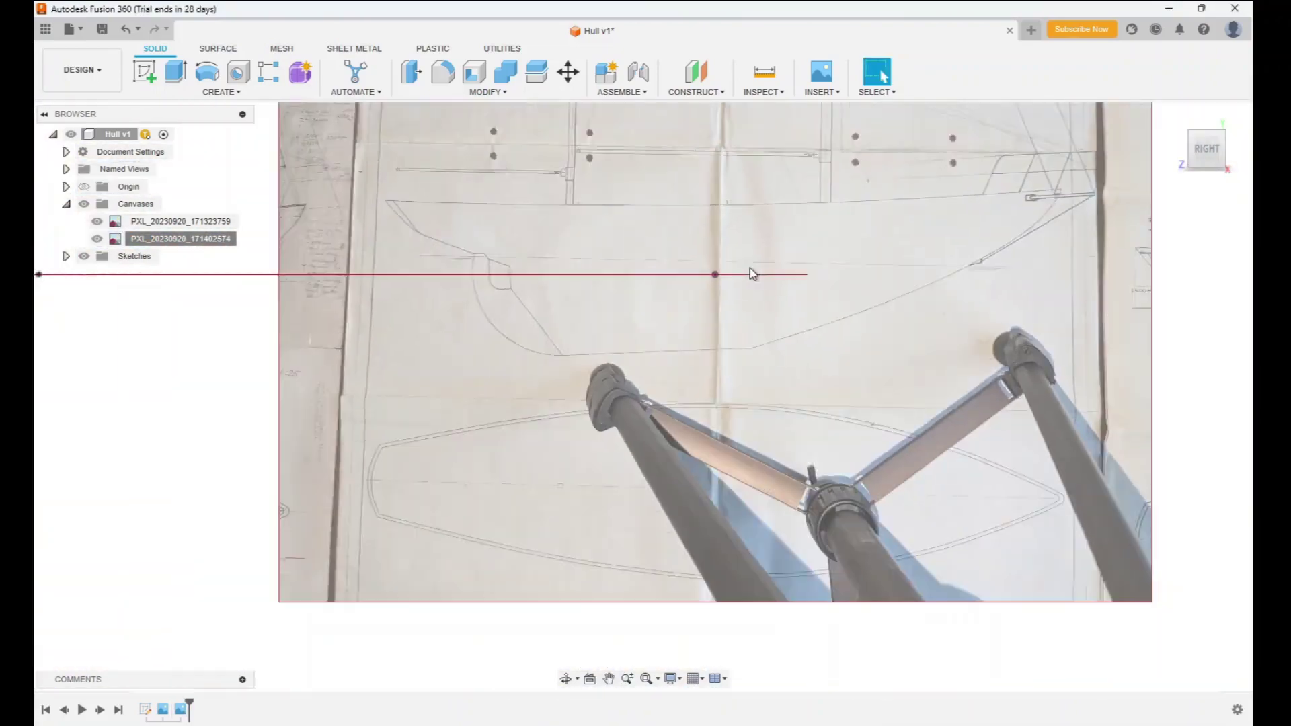
- Edit the side-view canvas, moving it about -342 mm in X and 7126 mm in Y and rotating it 1 deg about Z
right_click(182, 238)
left_click(232, 268)
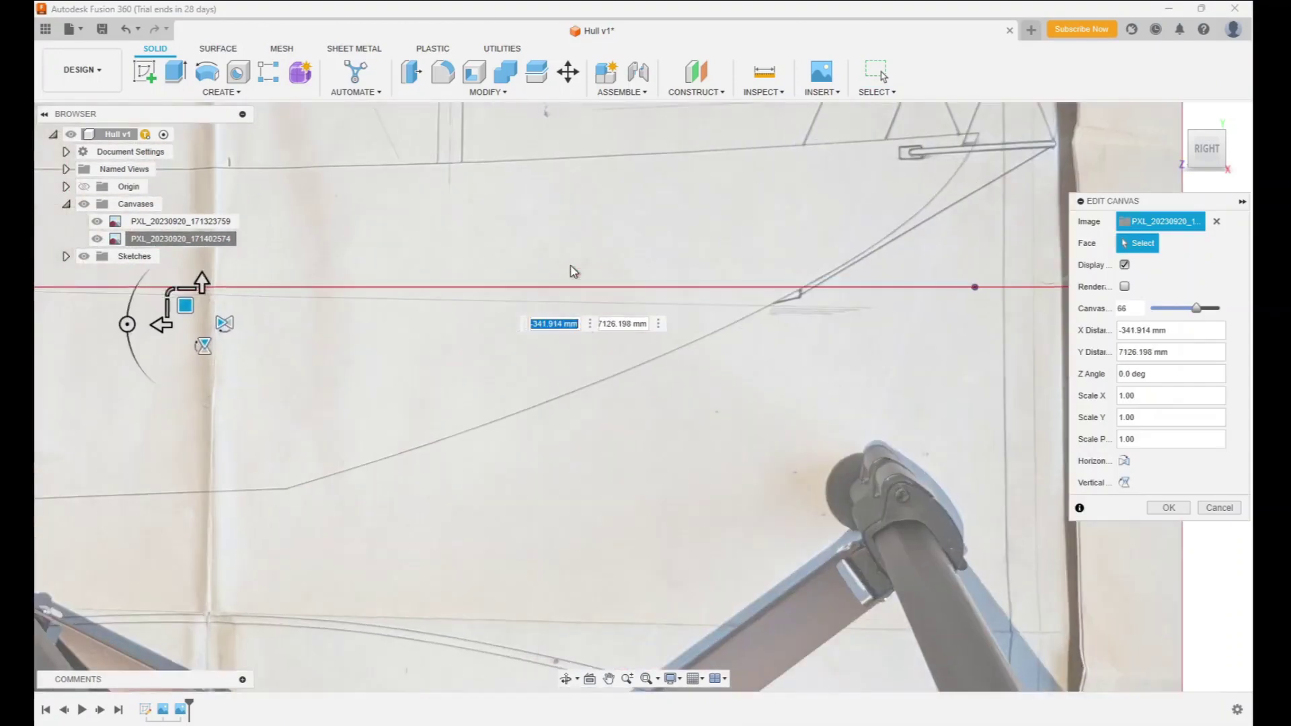
type("0")
key("Tab")
type("0")
key("Tab")
type("2")
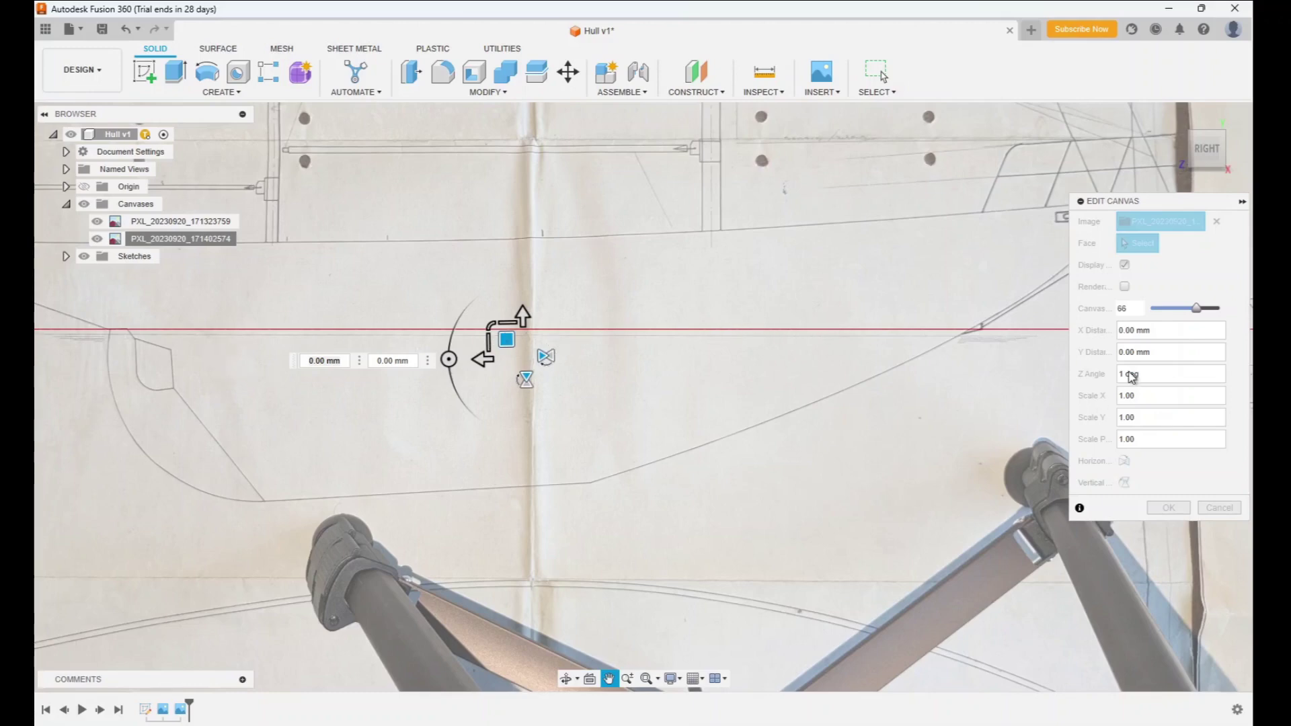
key("Escape")
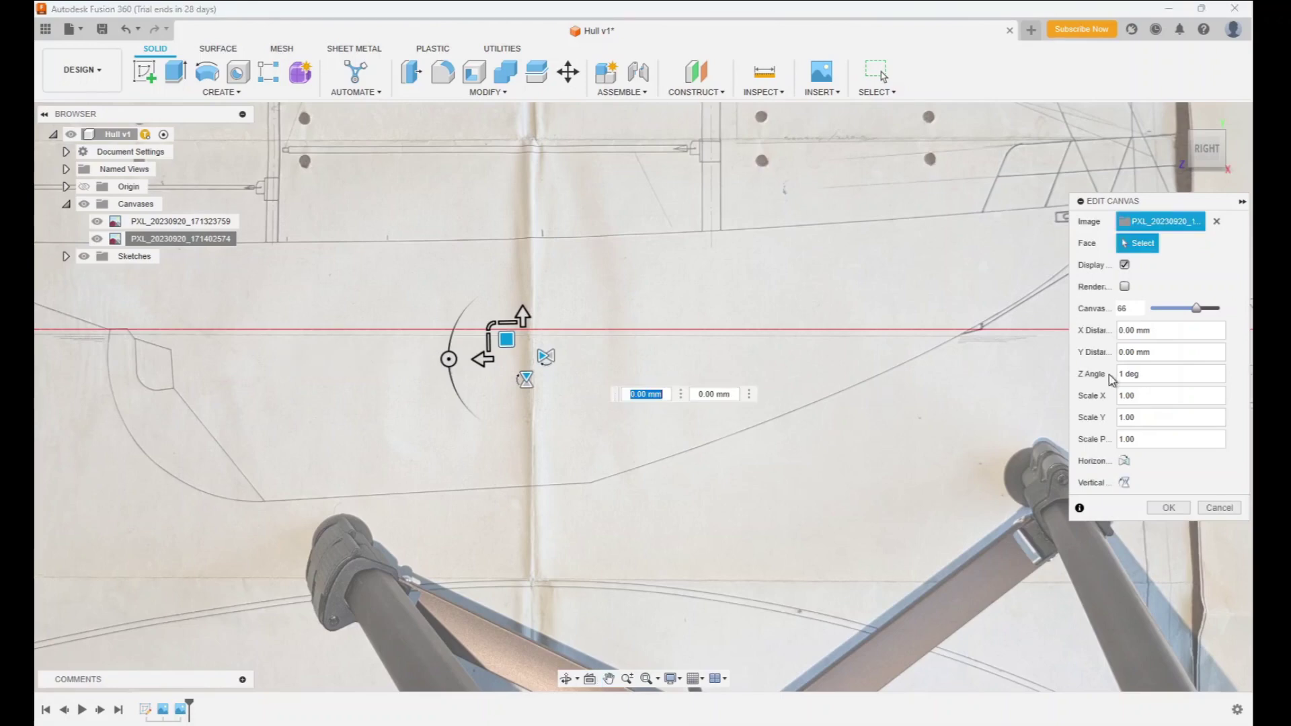
- Refine the side-view canvas's Z angle to 1.1 deg to level the waterline and apply the edit
left_click(1126, 376)
type(".5")
key("BackSpace")
type("1")
left_click_drag(1195, 204, 1047, 449)
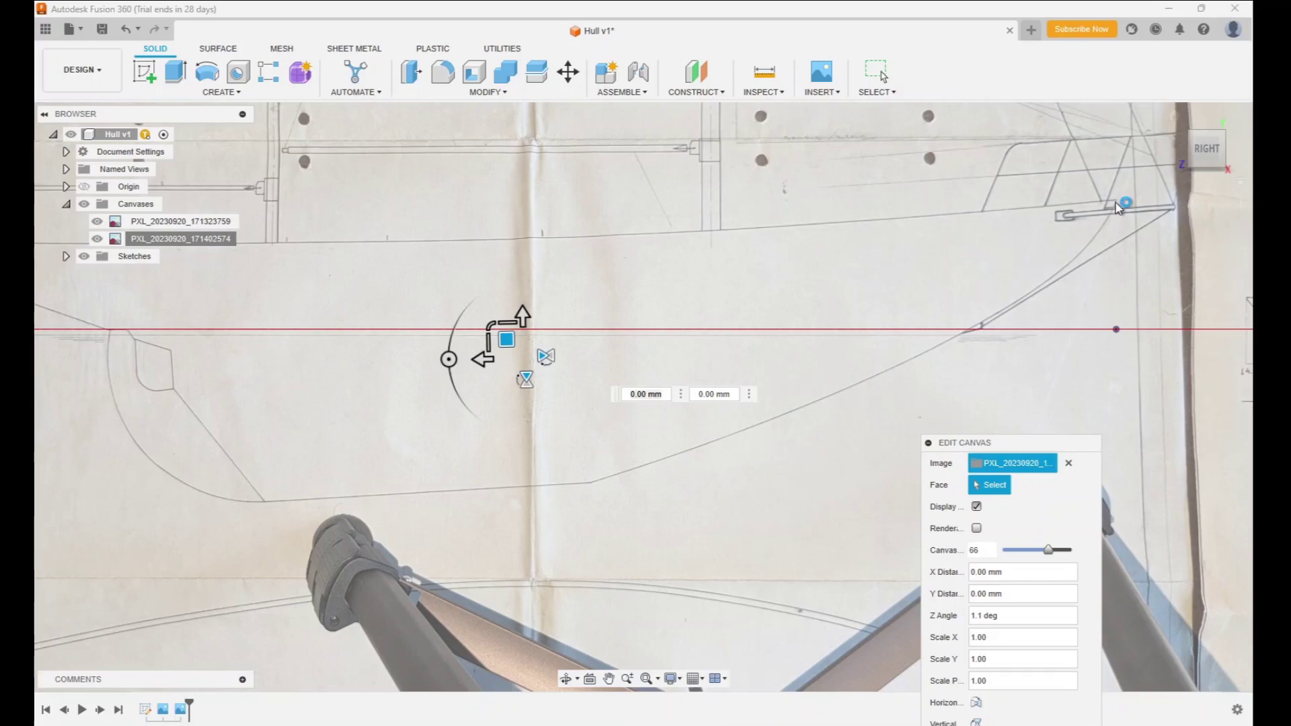
left_click_drag(1028, 444, 1005, 281)
left_click(992, 584)
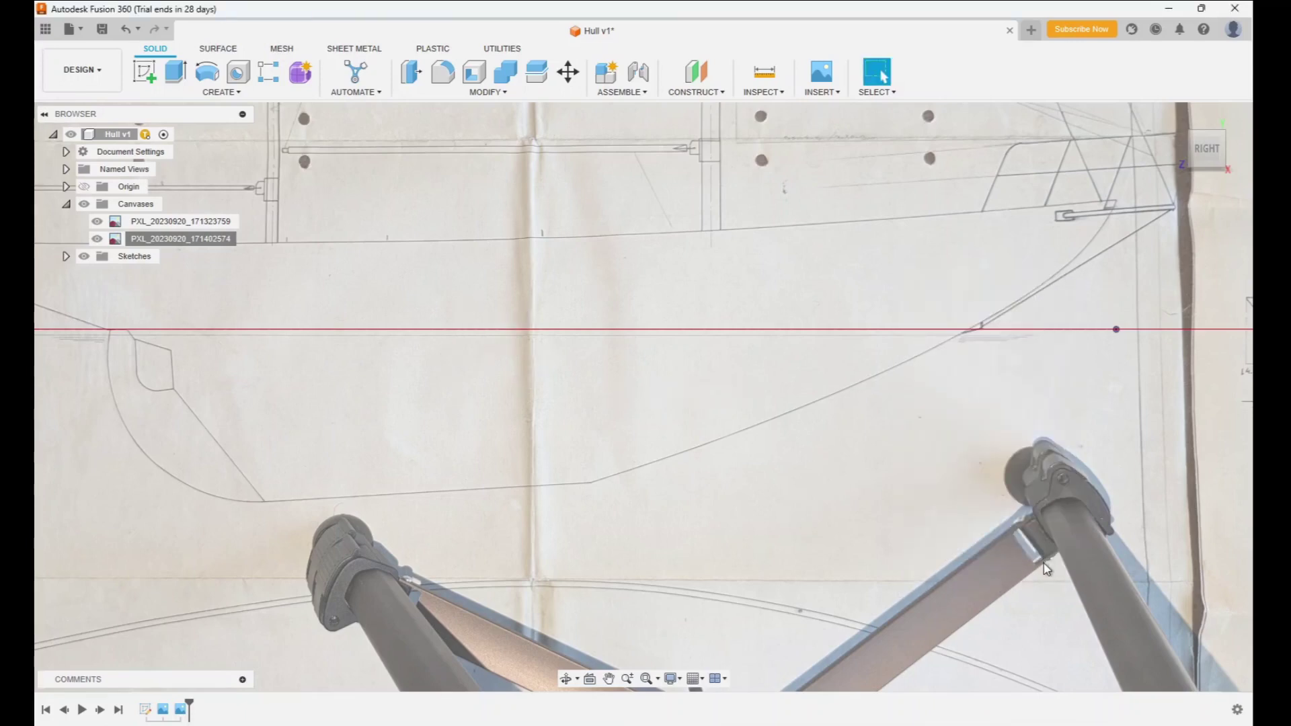
- In a new sketch on the YZ plane, draw a 3000 mm vertical line up from the origin and make it construction geometry
scroll(898, 279, "down", 3)
left_click(144, 72)
left_click(988, 273)
scroll(673, 369, "up", 7)
left_click(148, 81)
left_click(578, 471)
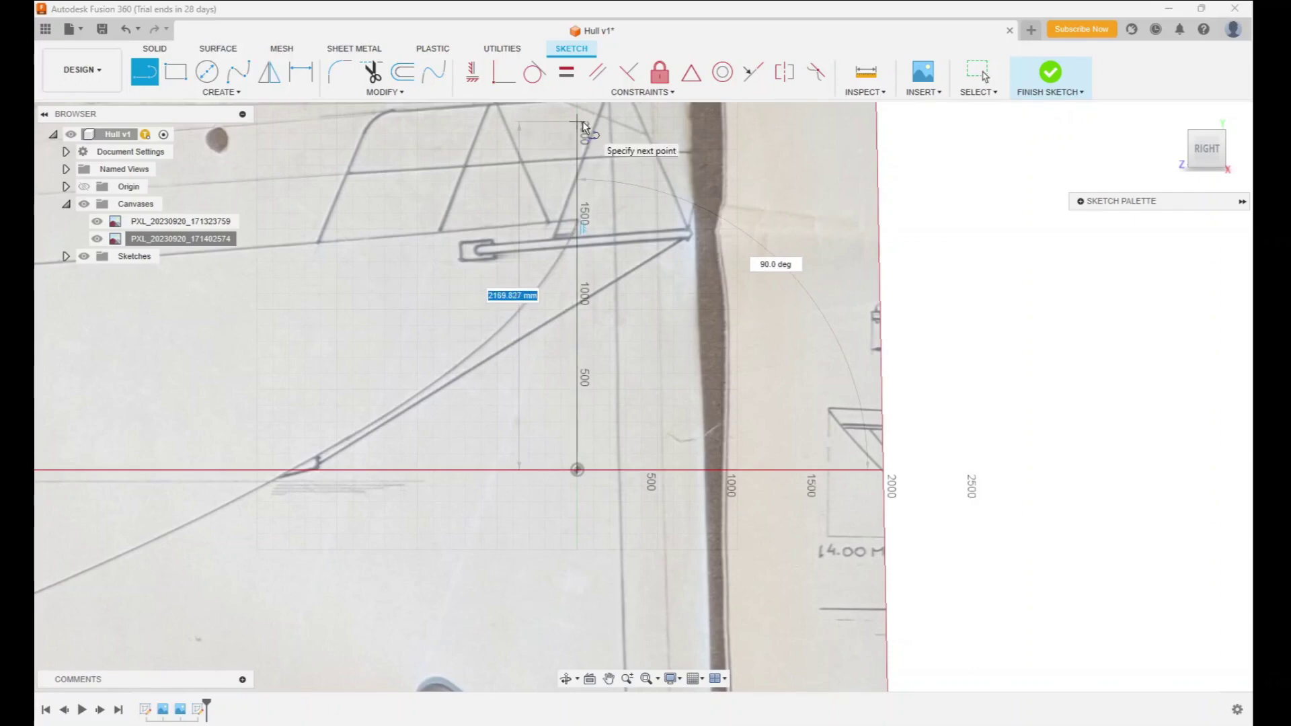
type("3000")
key("Tab")
key("Return")
key("Escape")
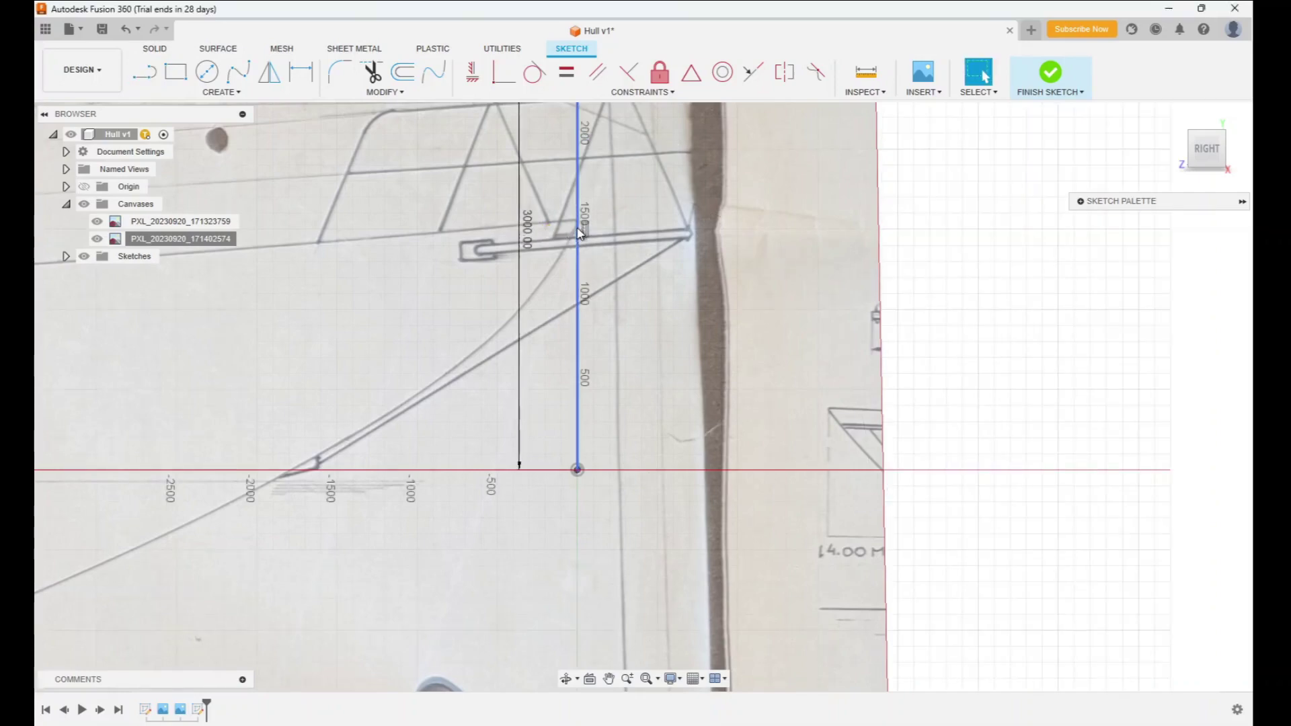
left_click(578, 394)
key("x")
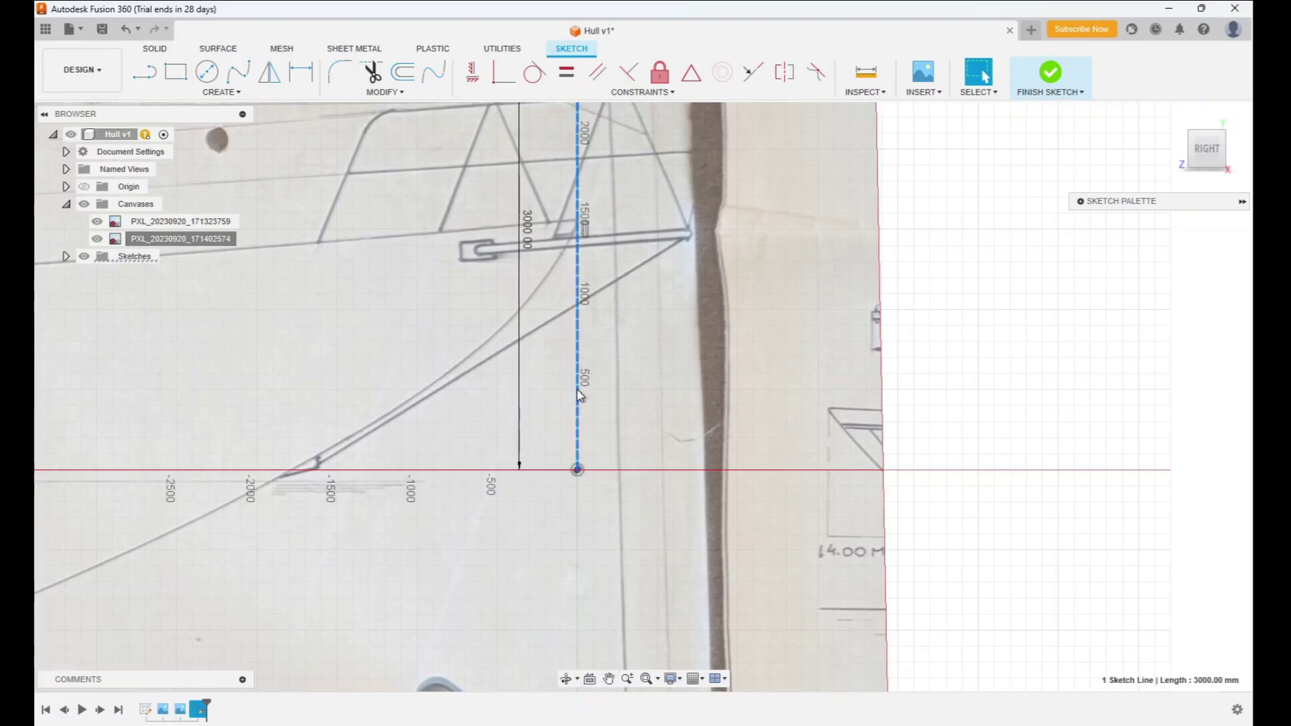
- Check the side-view hull's alignment with the reference geometry from bow to stern and finish the sketch
left_click(610, 681)
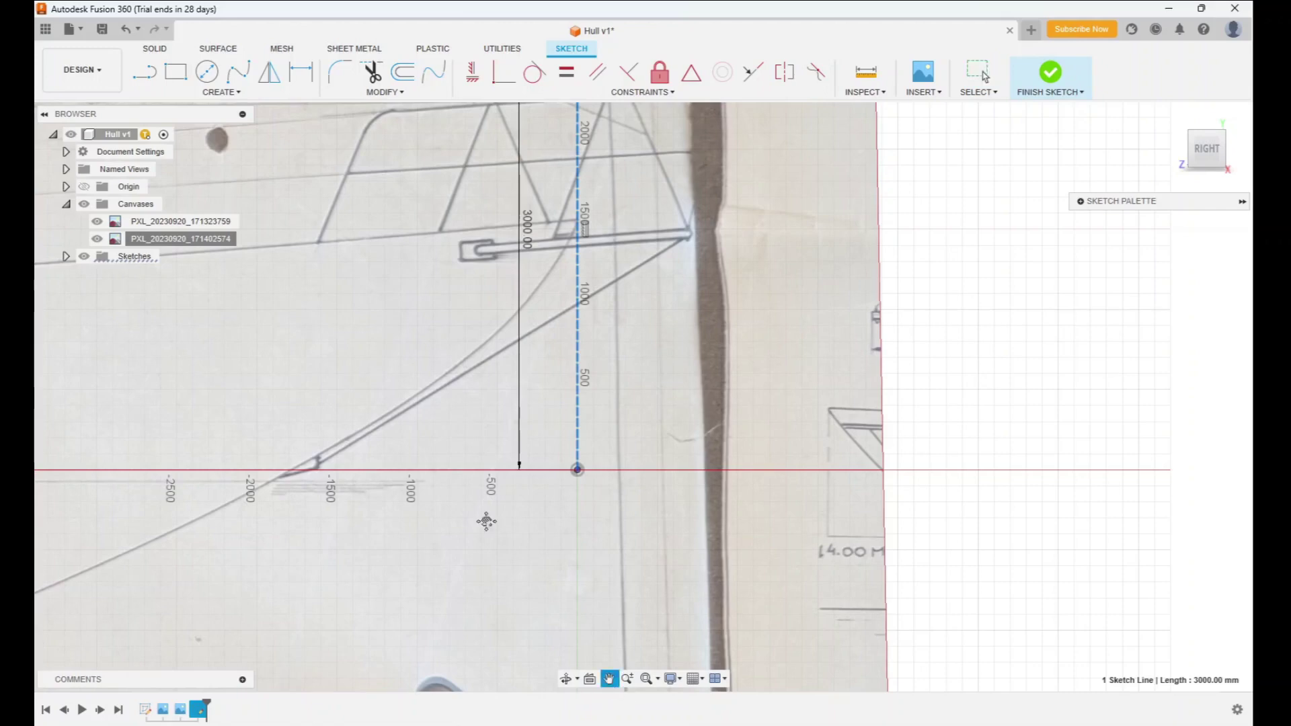
scroll(435, 361, "up", 1)
left_click_drag(435, 360, 692, 361)
scroll(692, 362, "up", 2)
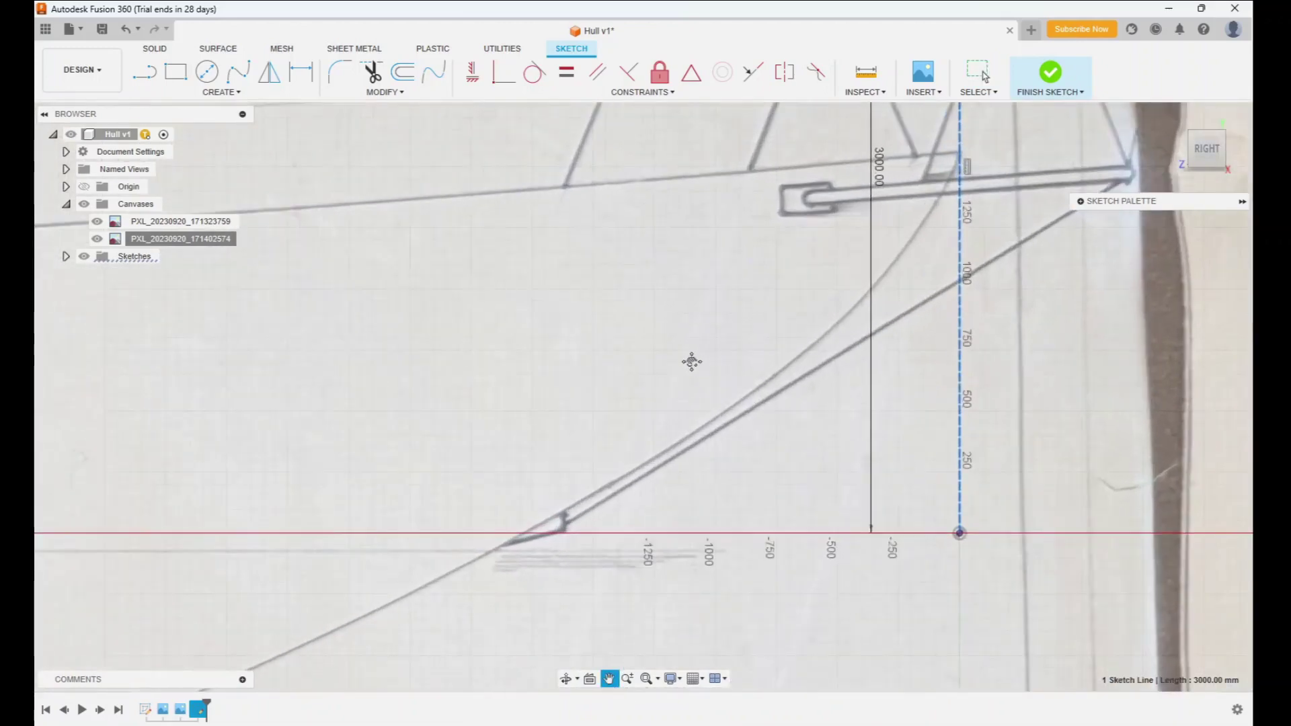
scroll(692, 362, "down", 4)
left_click_drag(352, 351, 868, 341)
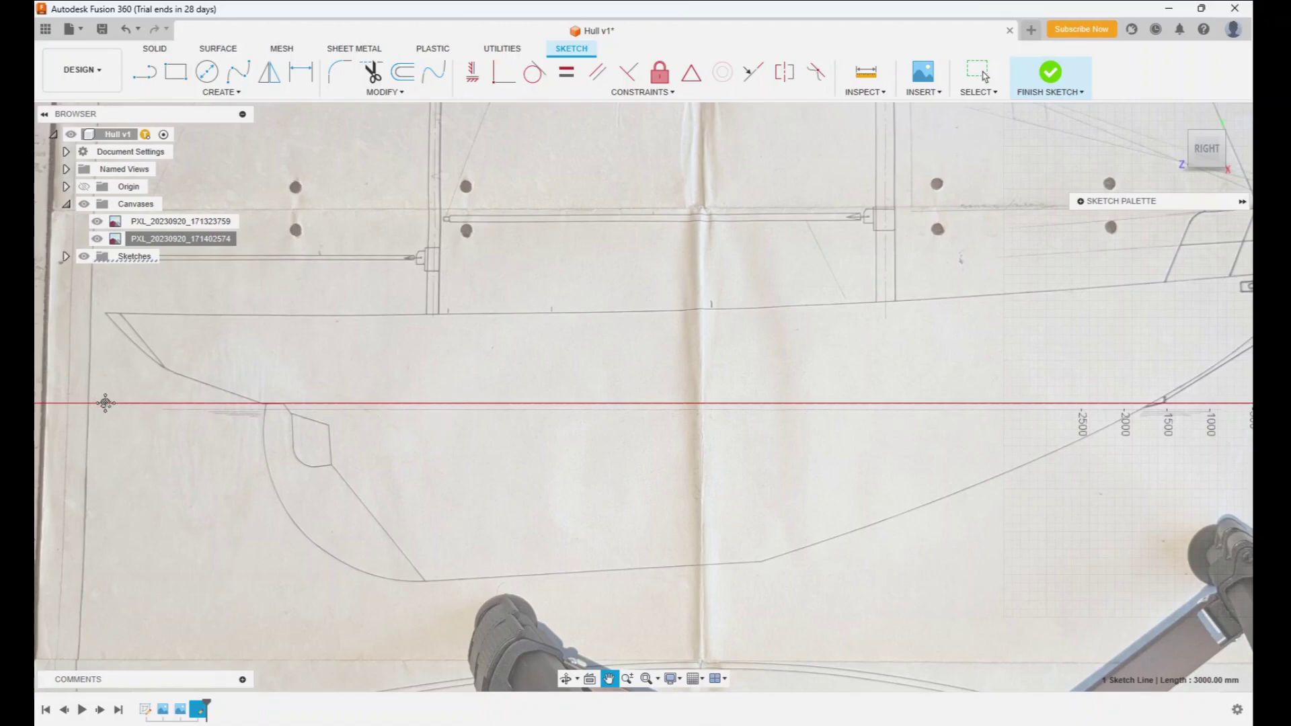
left_click(144, 71)
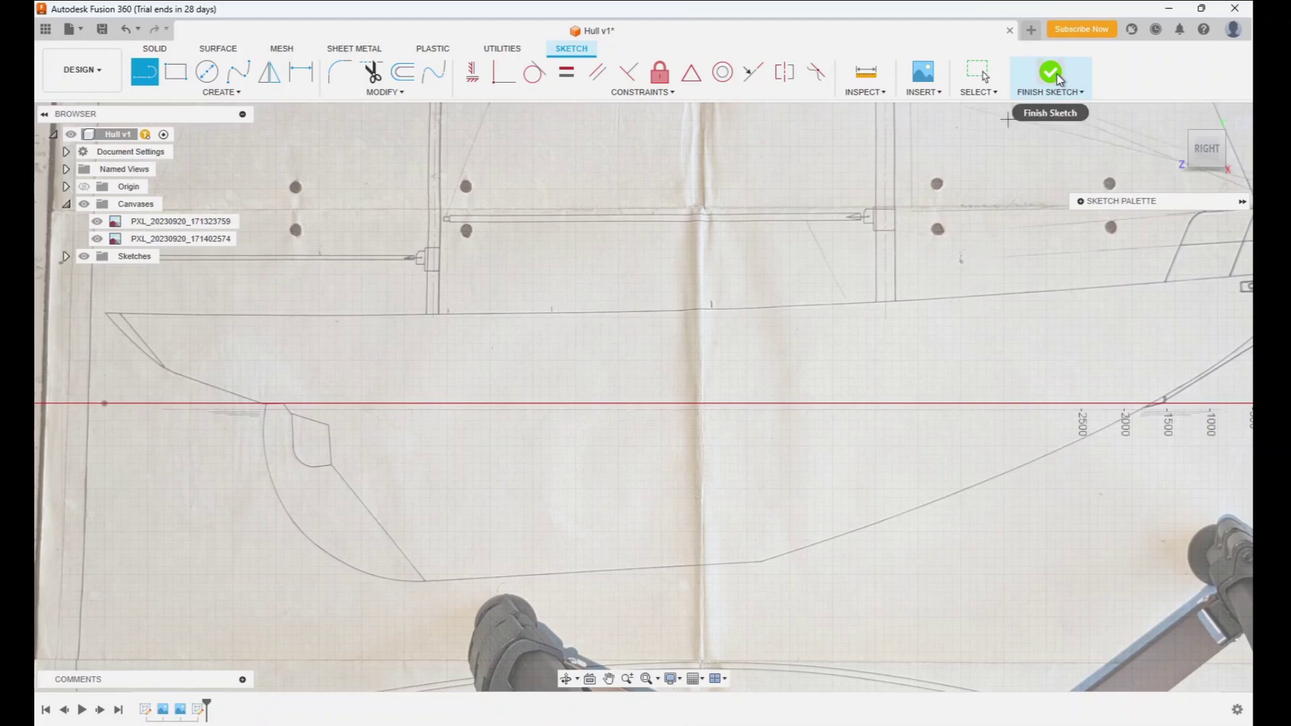
left_click(1051, 73)
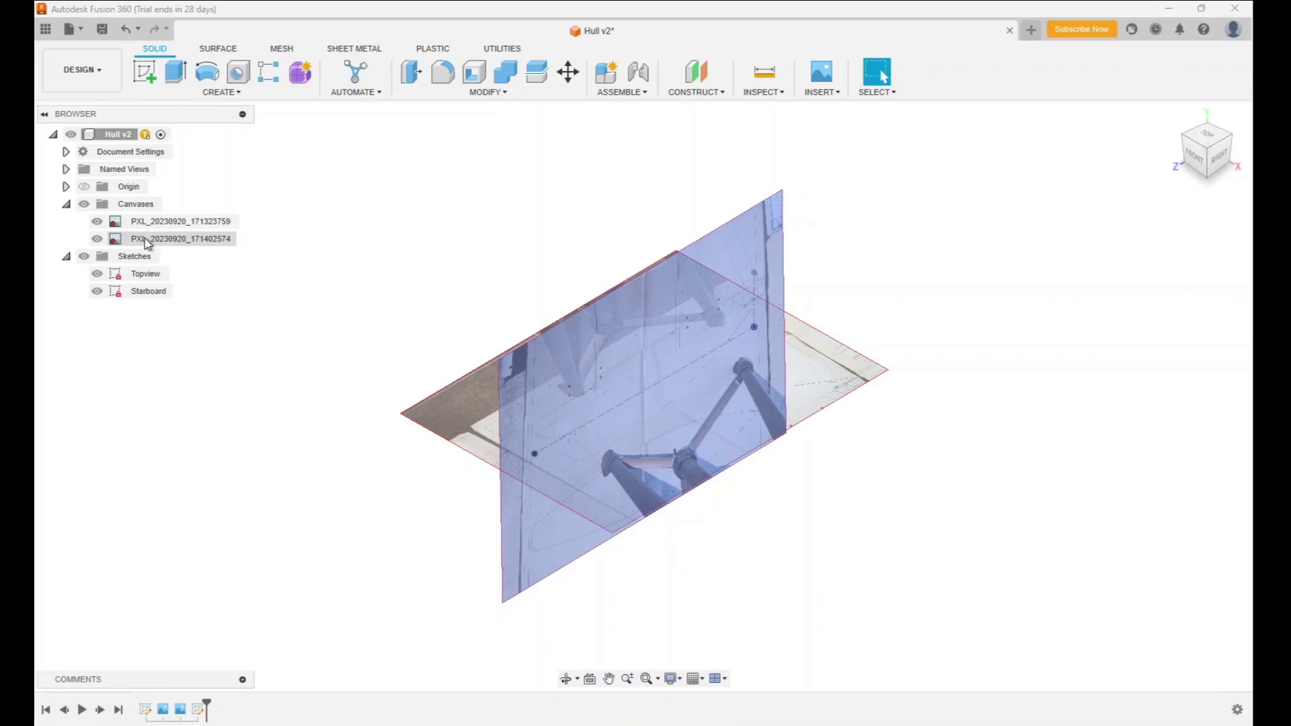
- Hide the side-view canvas PXL_20230920_171402574
left_click(102, 244)
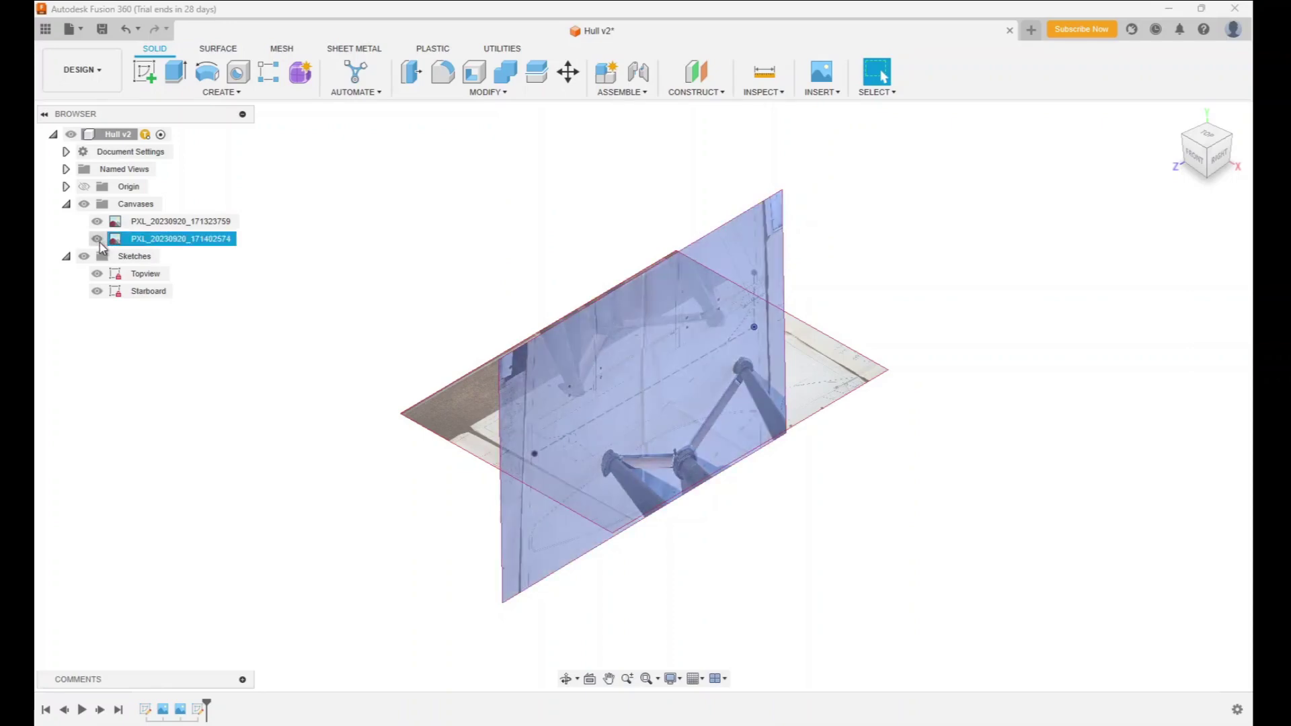
left_click(98, 241)
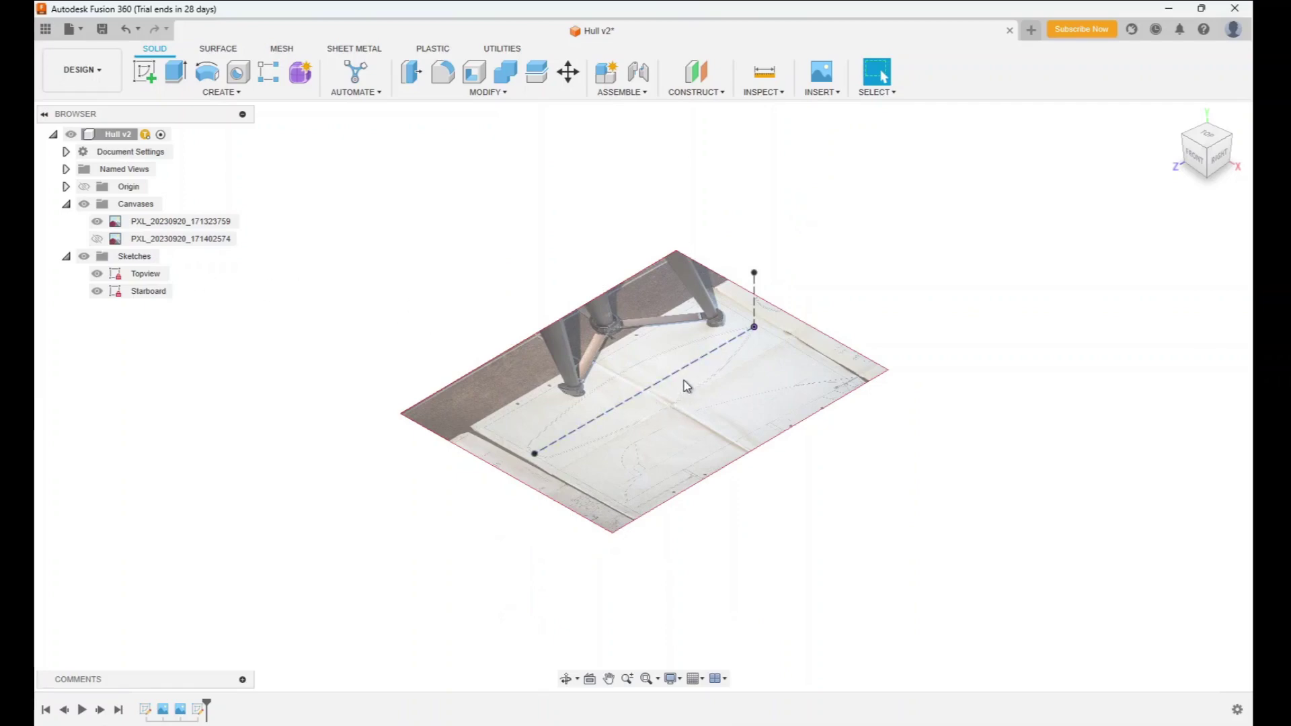
right_click(666, 380)
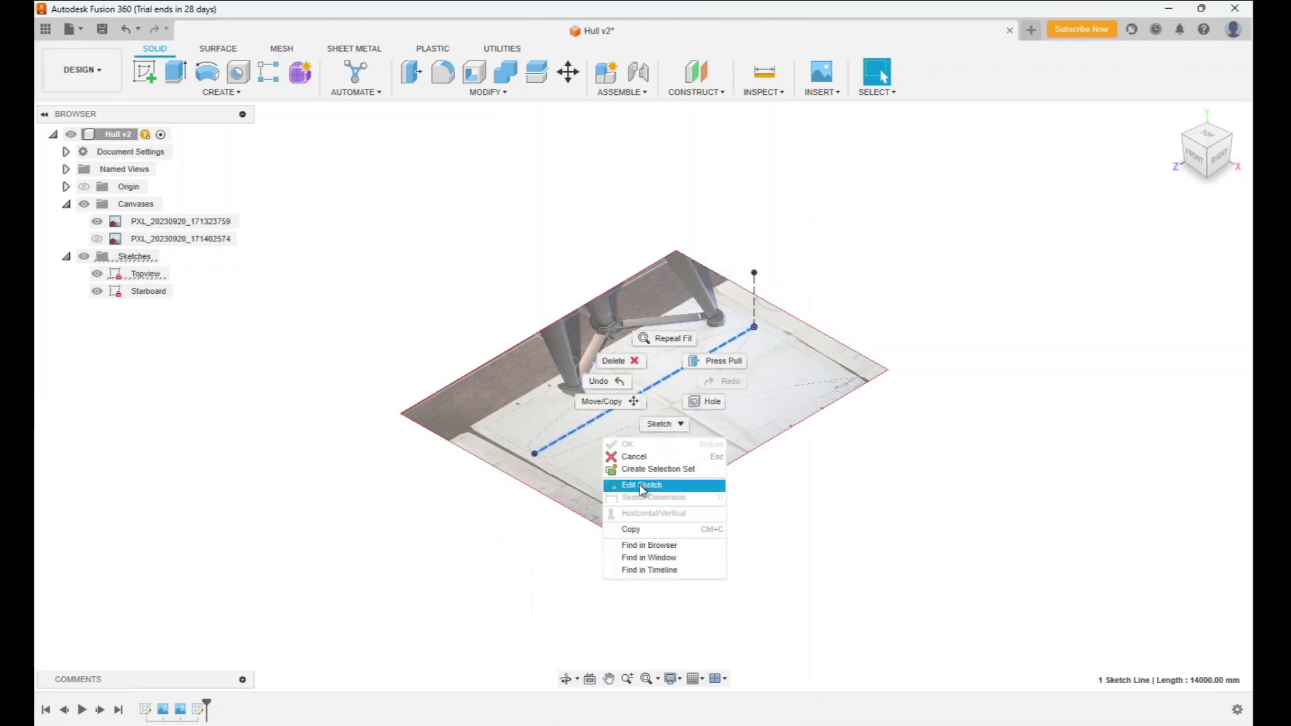
left_click(641, 485)
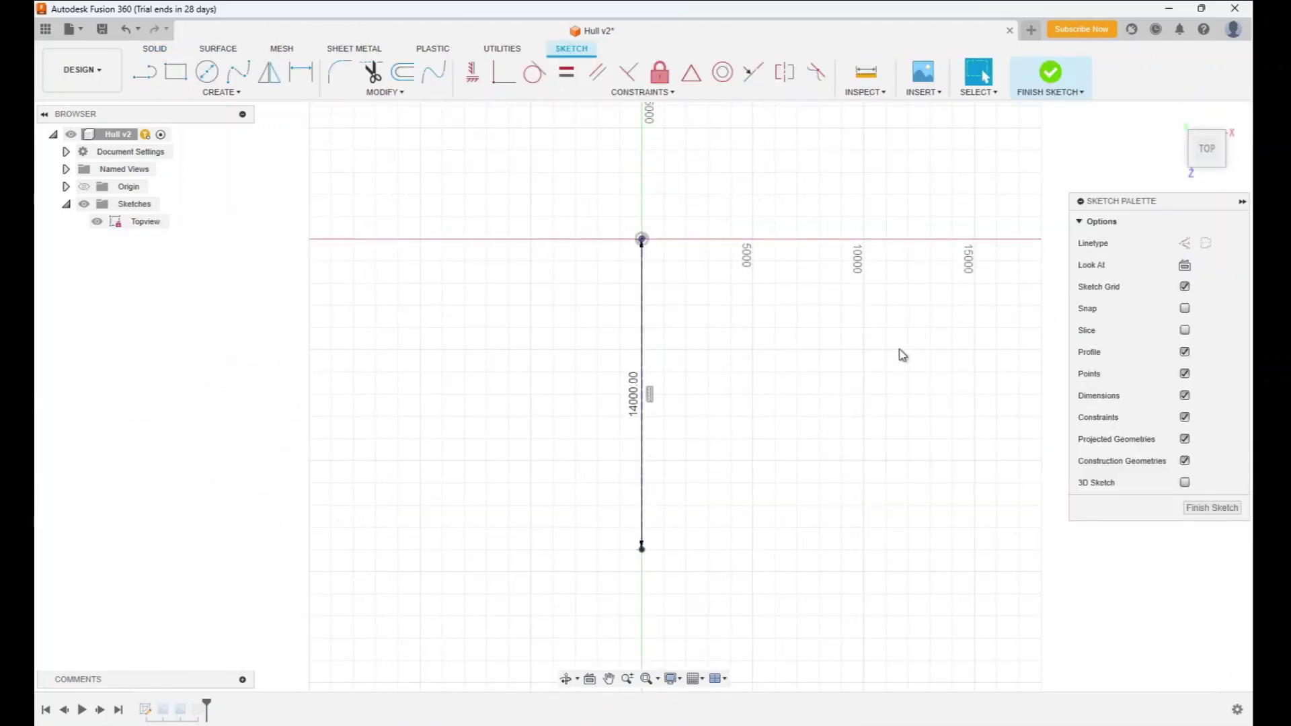
left_click(1246, 135)
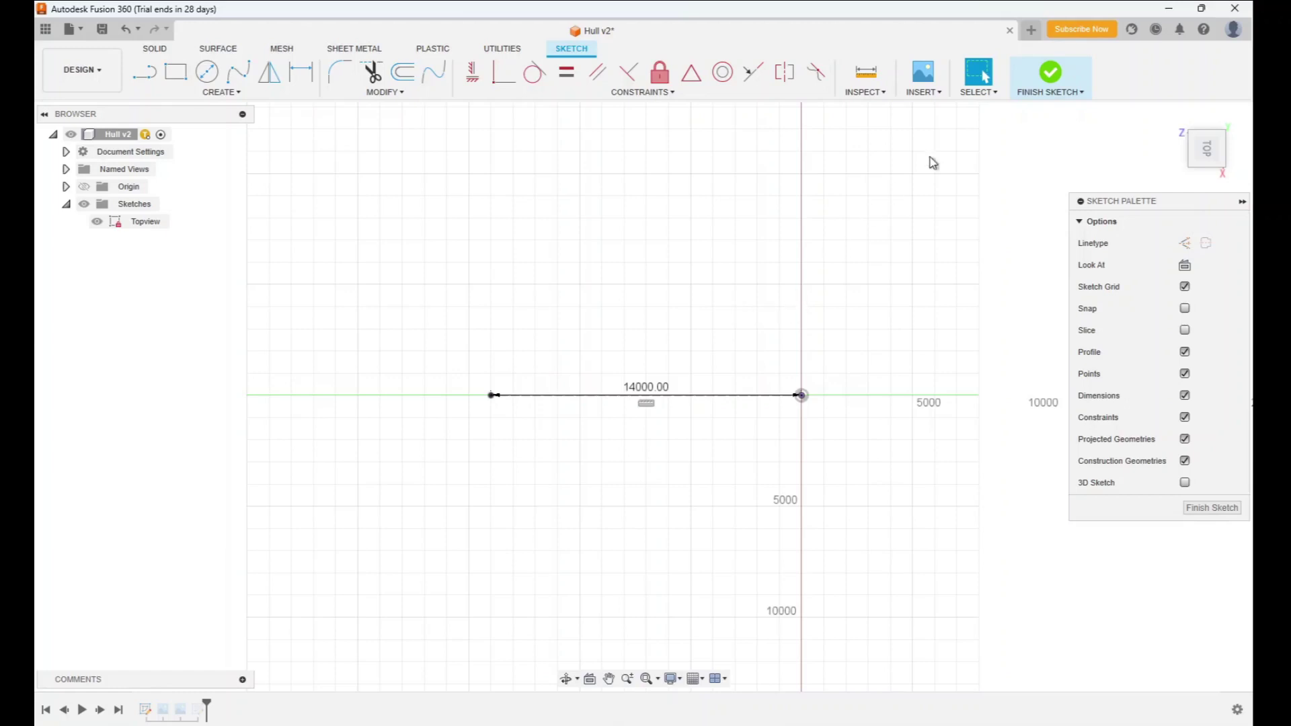
left_click(1048, 75)
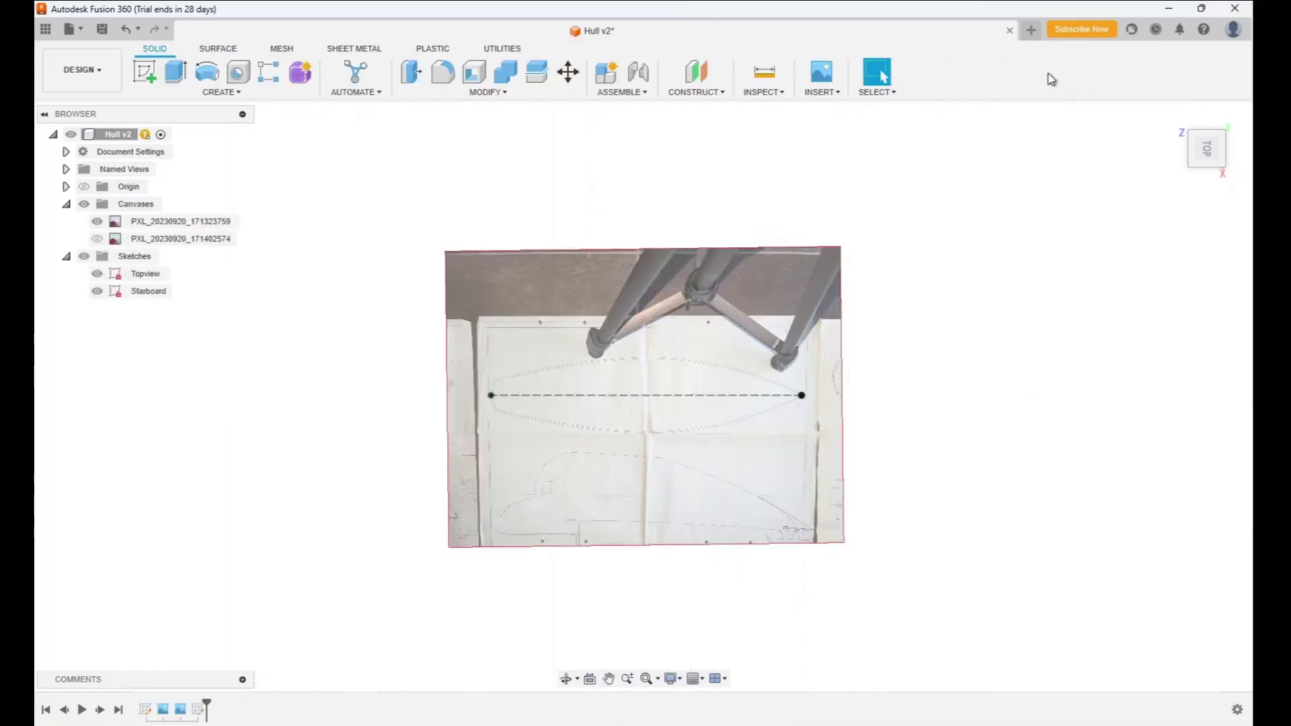
- Rename the existing Topview sketch as Baseline and start a new sketch on the top-view plane
left_click(146, 274)
left_click(146, 273)
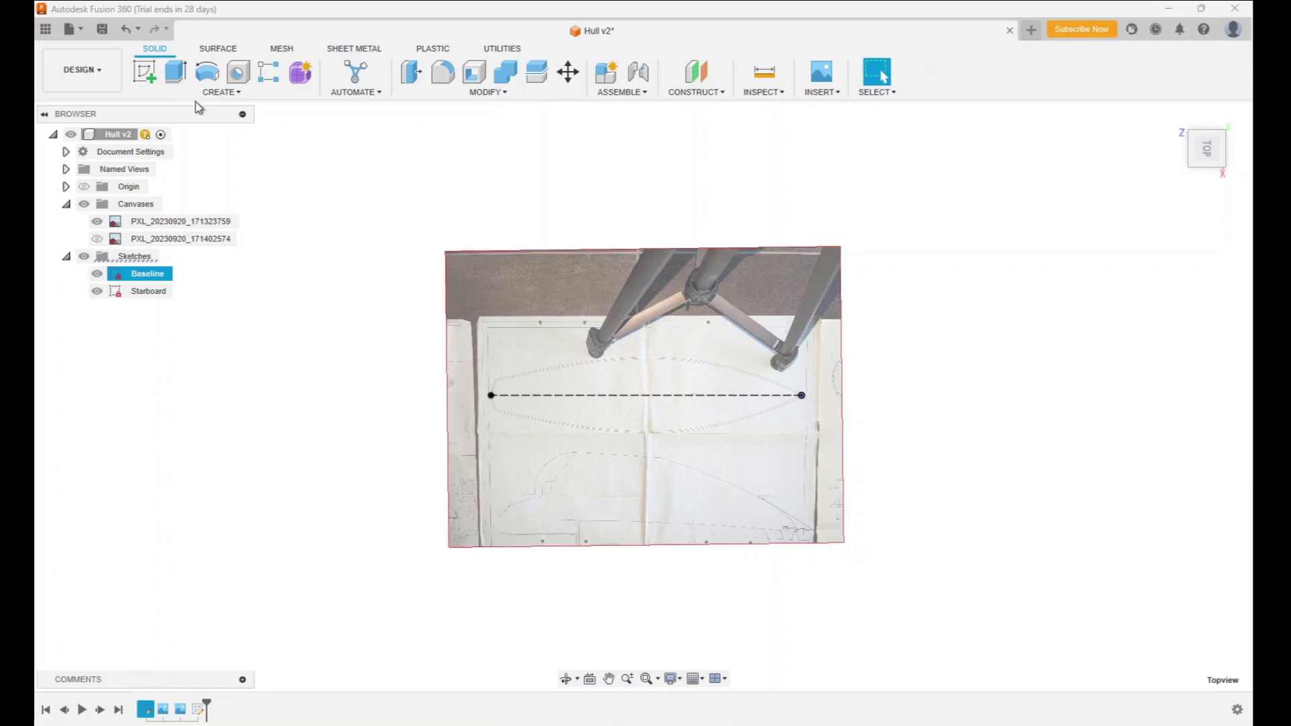
left_click(144, 72)
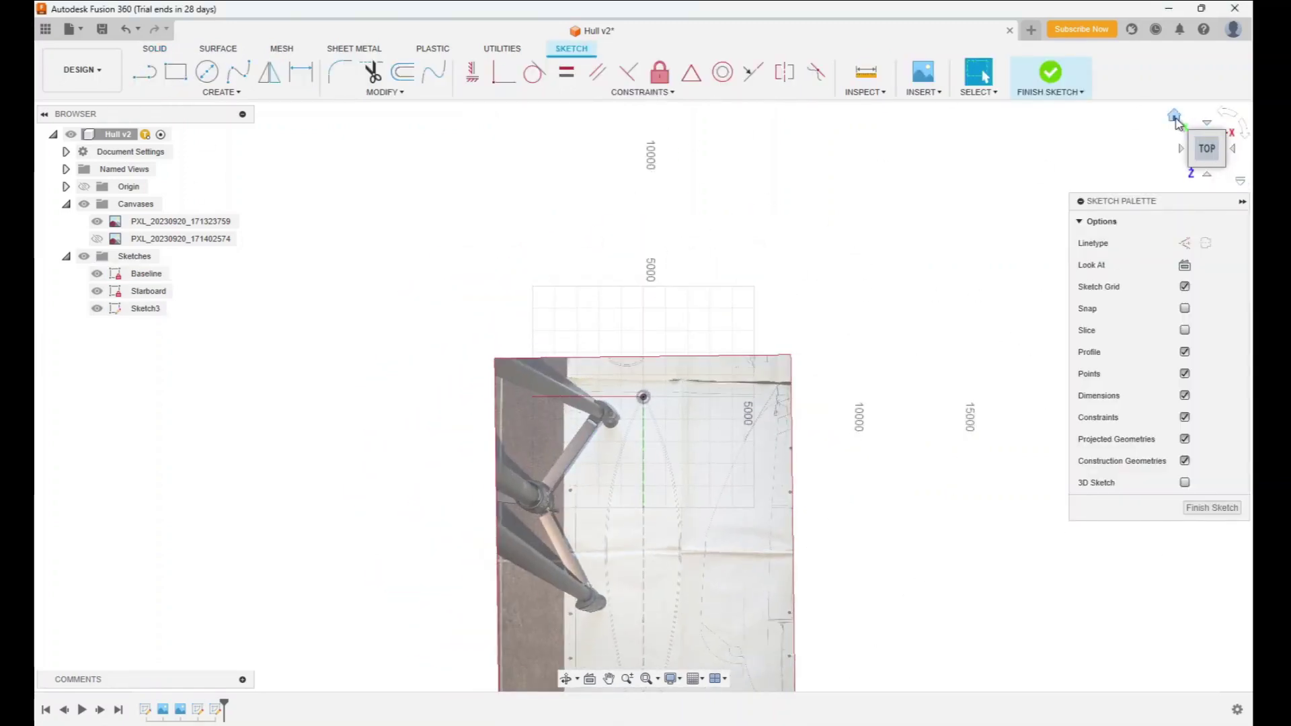
left_click(1175, 119)
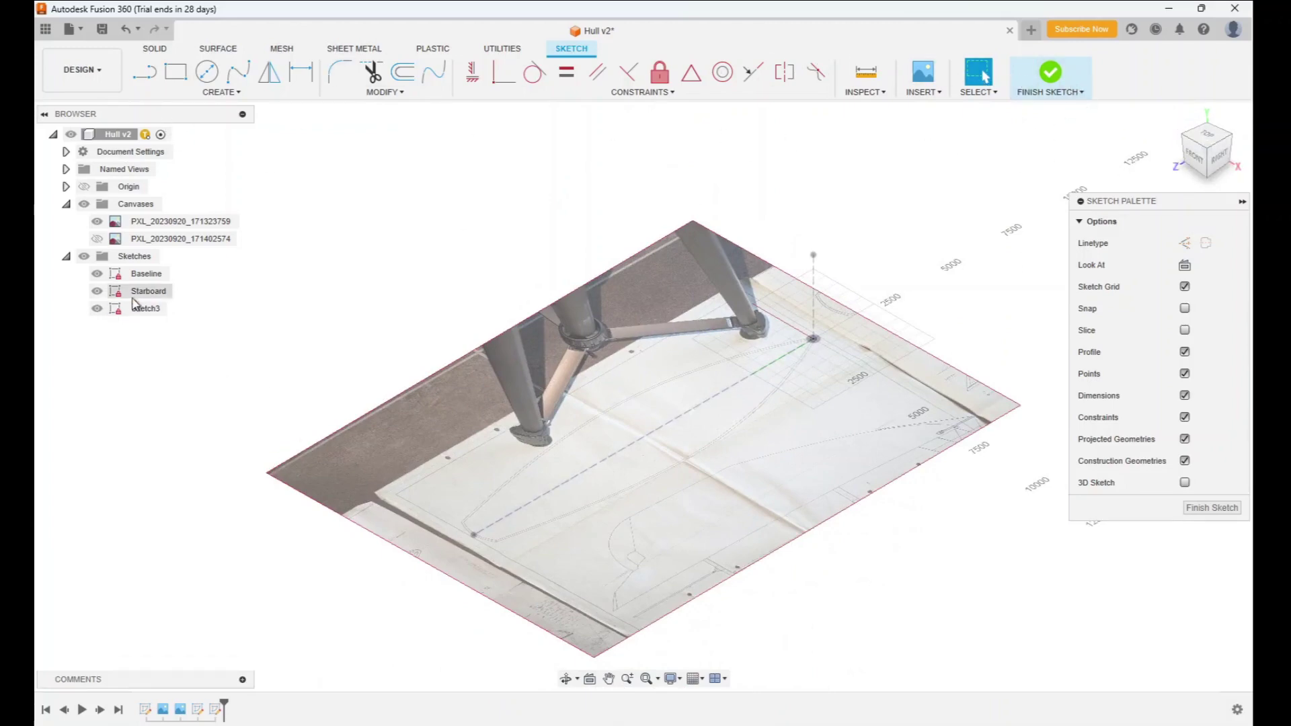
- Rename the newly created Sketch3 as Topview
left_click(150, 310)
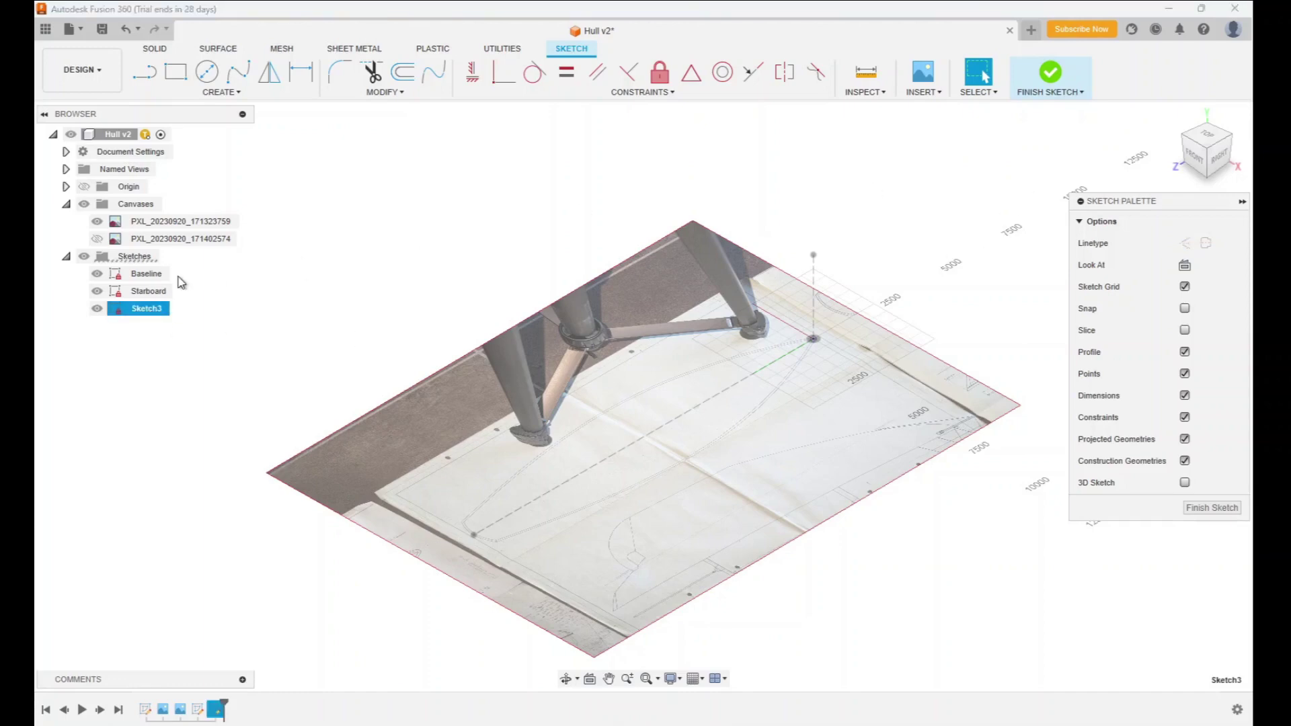
double_click(154, 311)
key("Return")
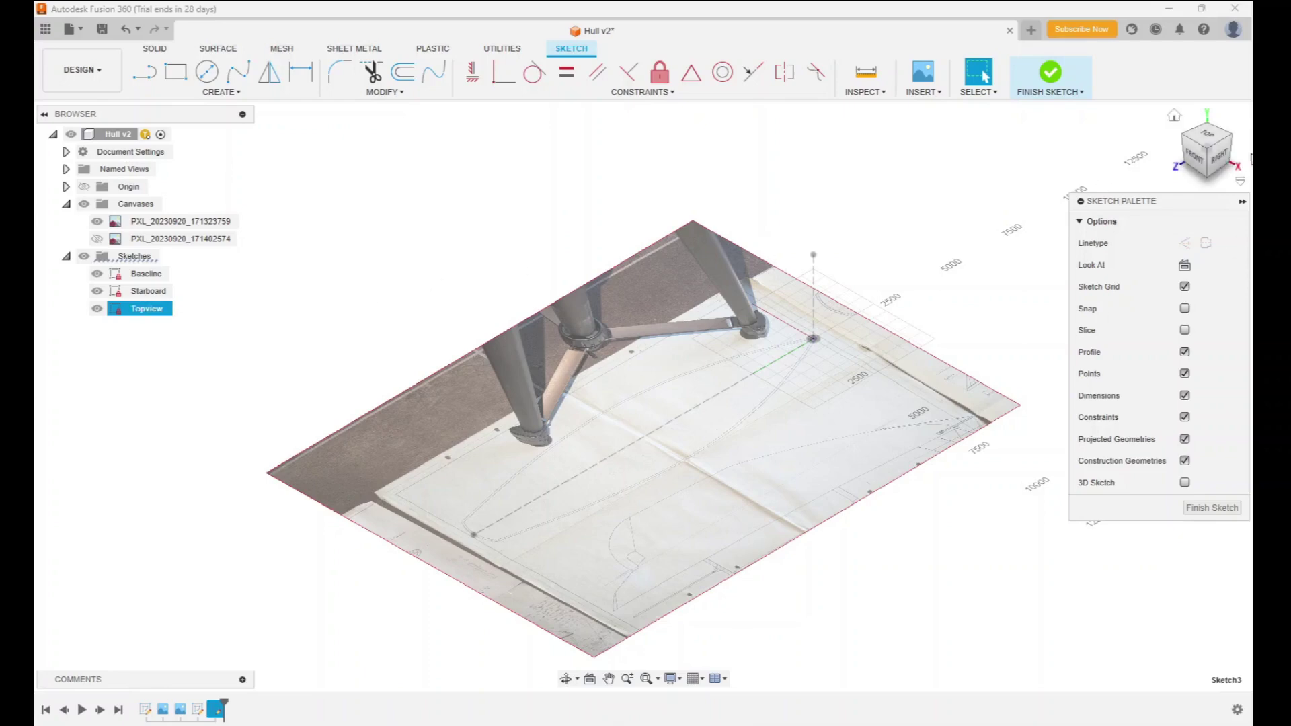
- Draw a centreline about 14950 mm long from the origin along the baseline past the stern and make it construction geometry
left_click(1207, 135)
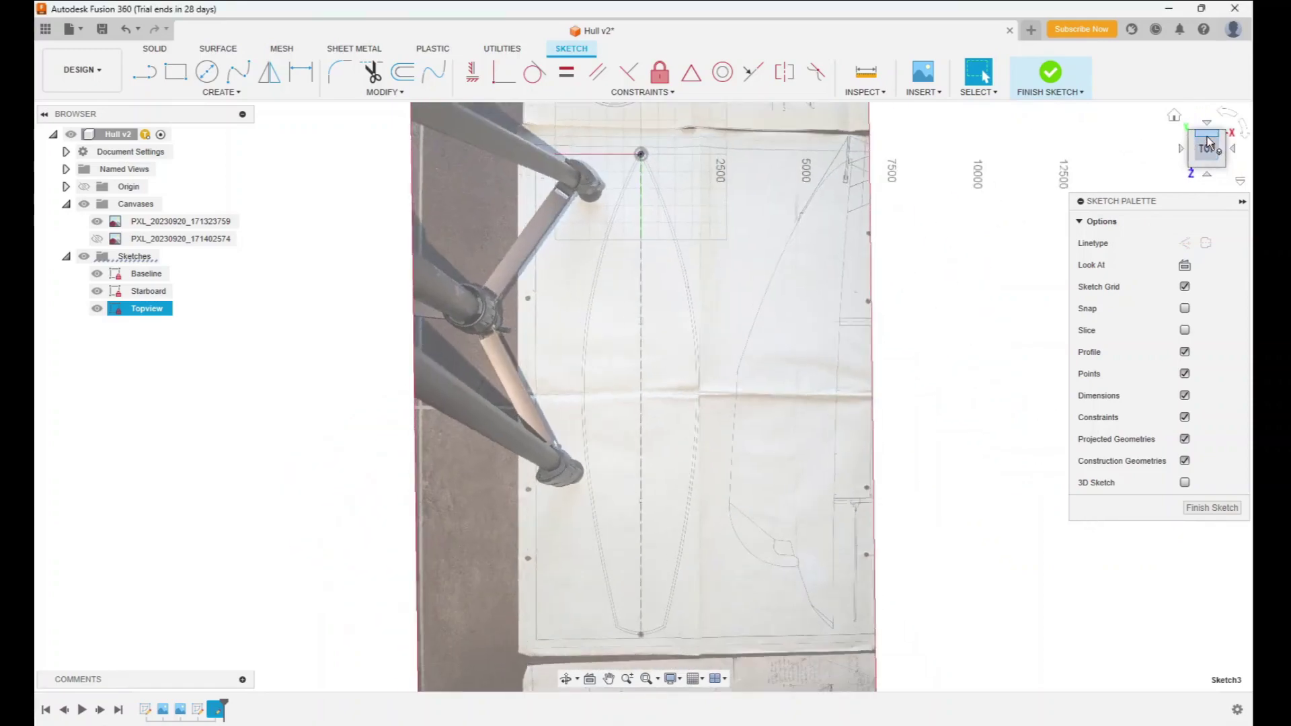
scroll(666, 239, "up", 5)
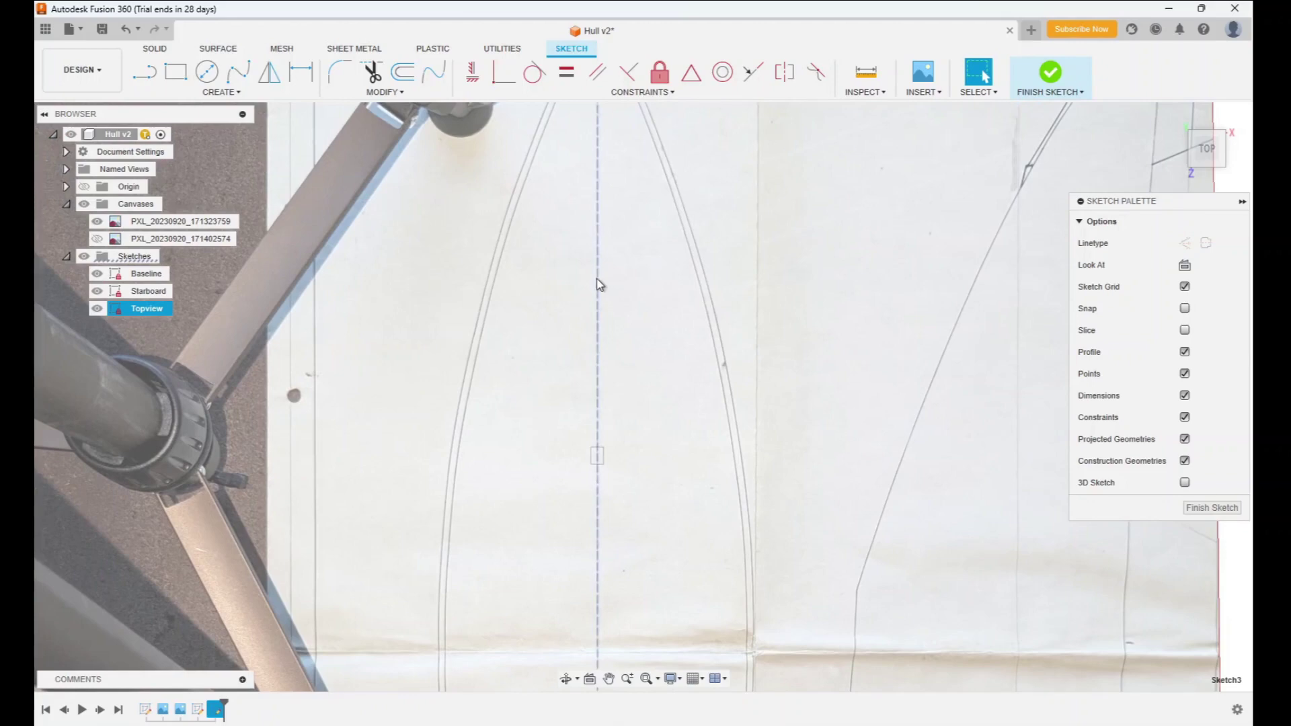
left_click(609, 679)
mouse_move(649, 507)
left_mouse_down()
mouse_move(678, 403)
mouse_move(663, 545)
left_mouse_up()
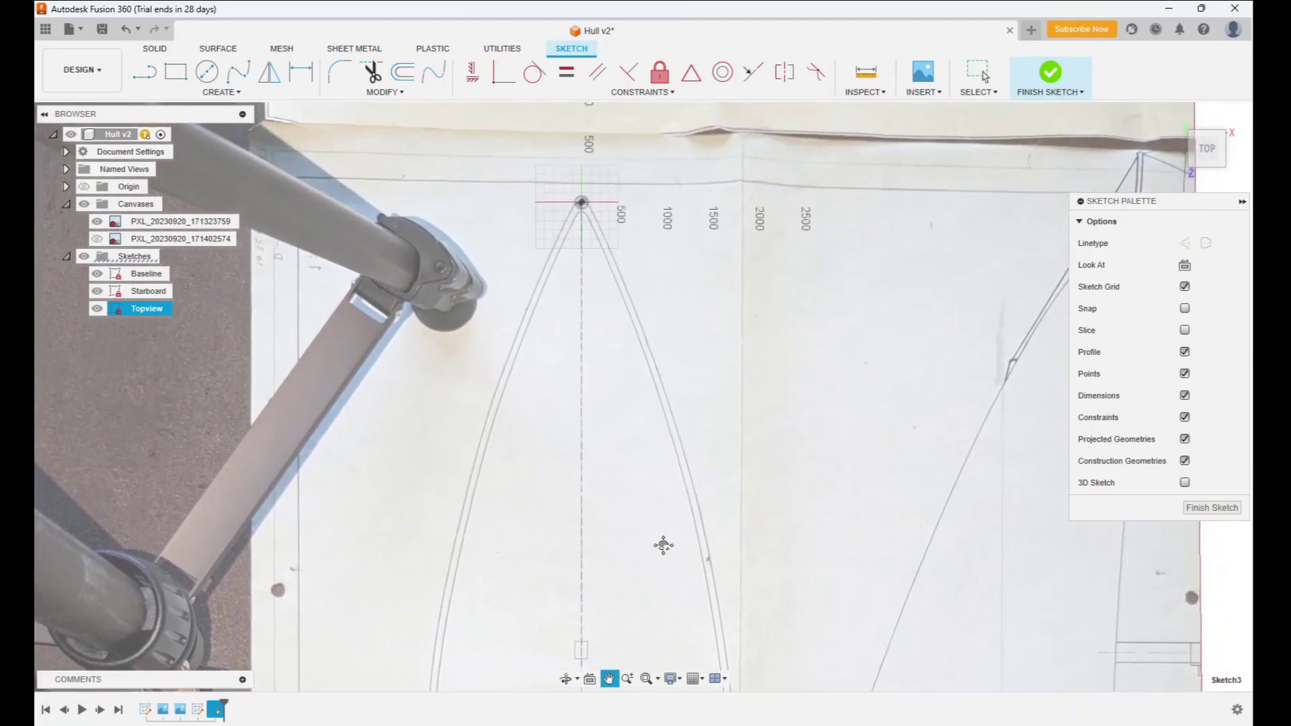
left_click(1243, 135)
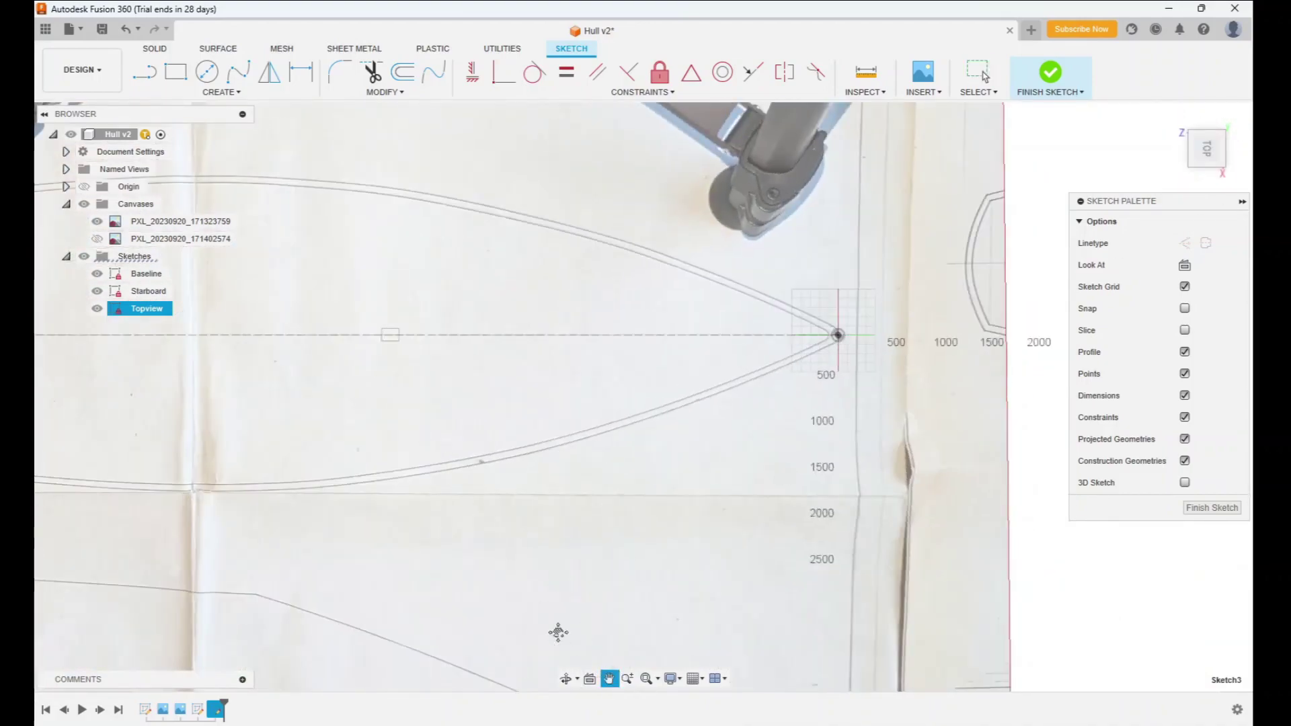
mouse_move(328, 417)
left_mouse_down()
mouse_move(565, 397)
mouse_move(571, 410)
mouse_move(467, 402)
left_mouse_up()
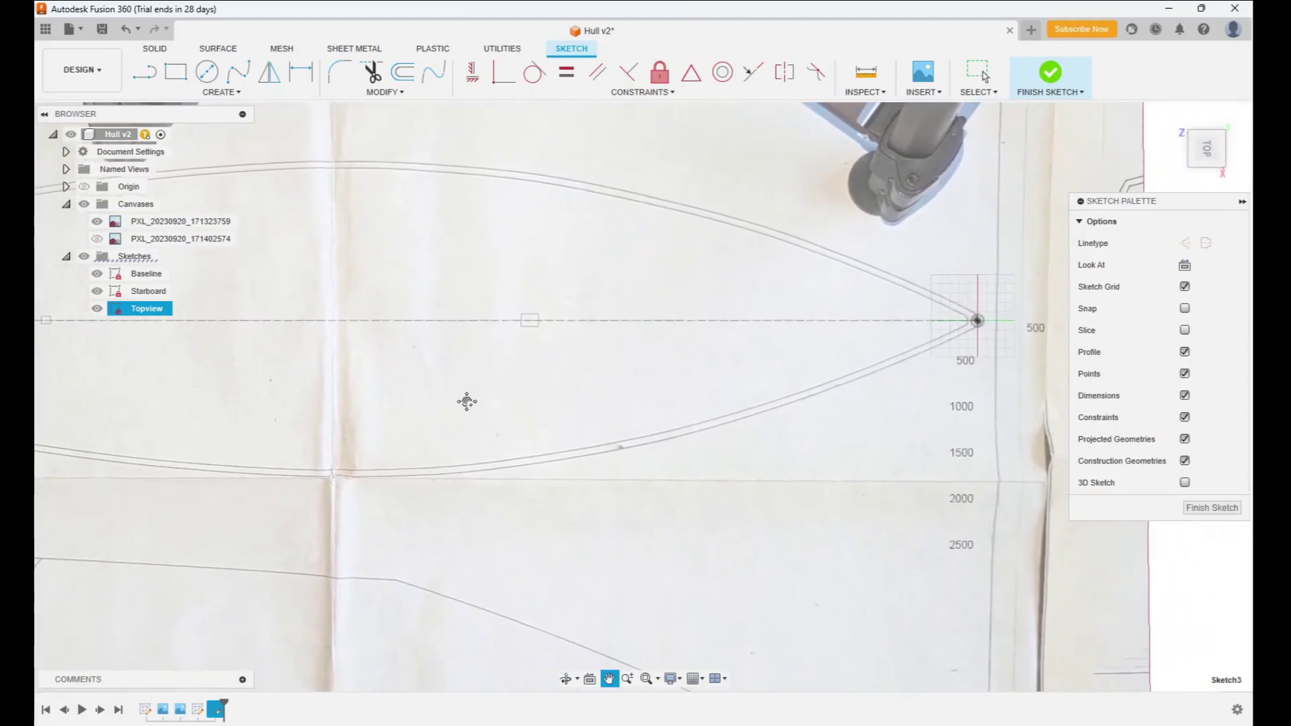
key("l")
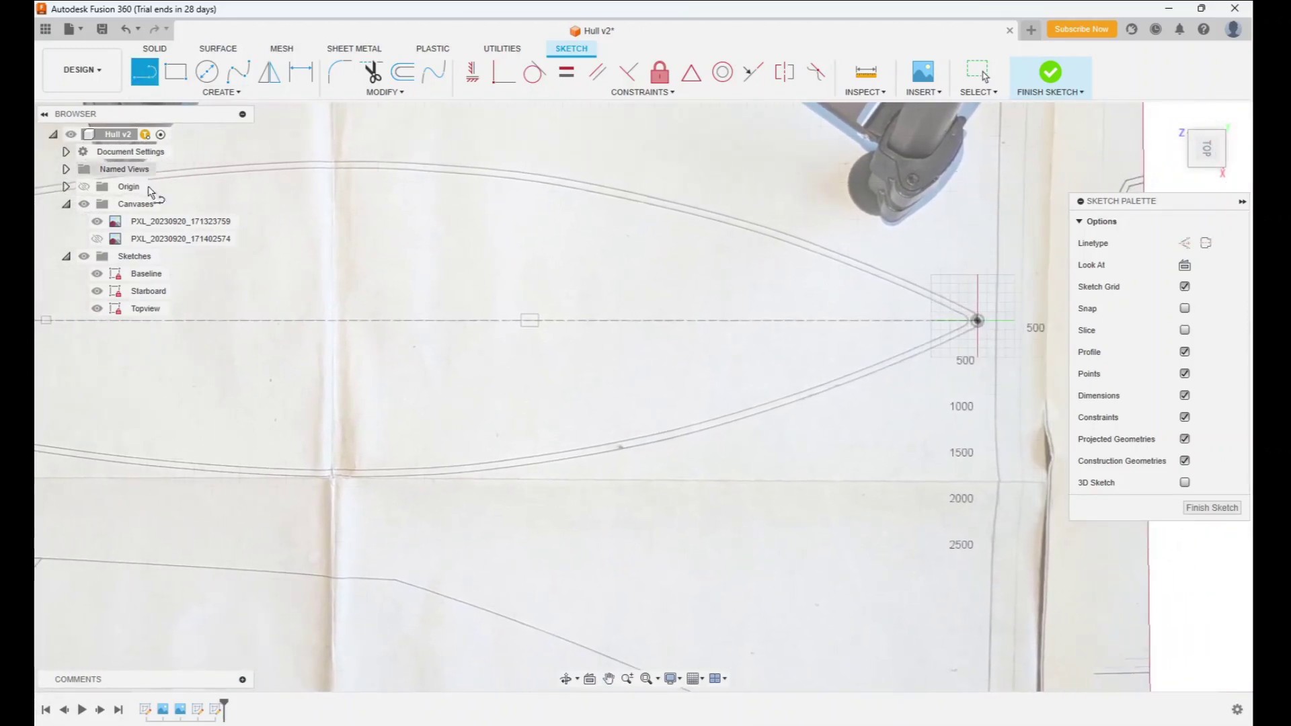
left_click(977, 321)
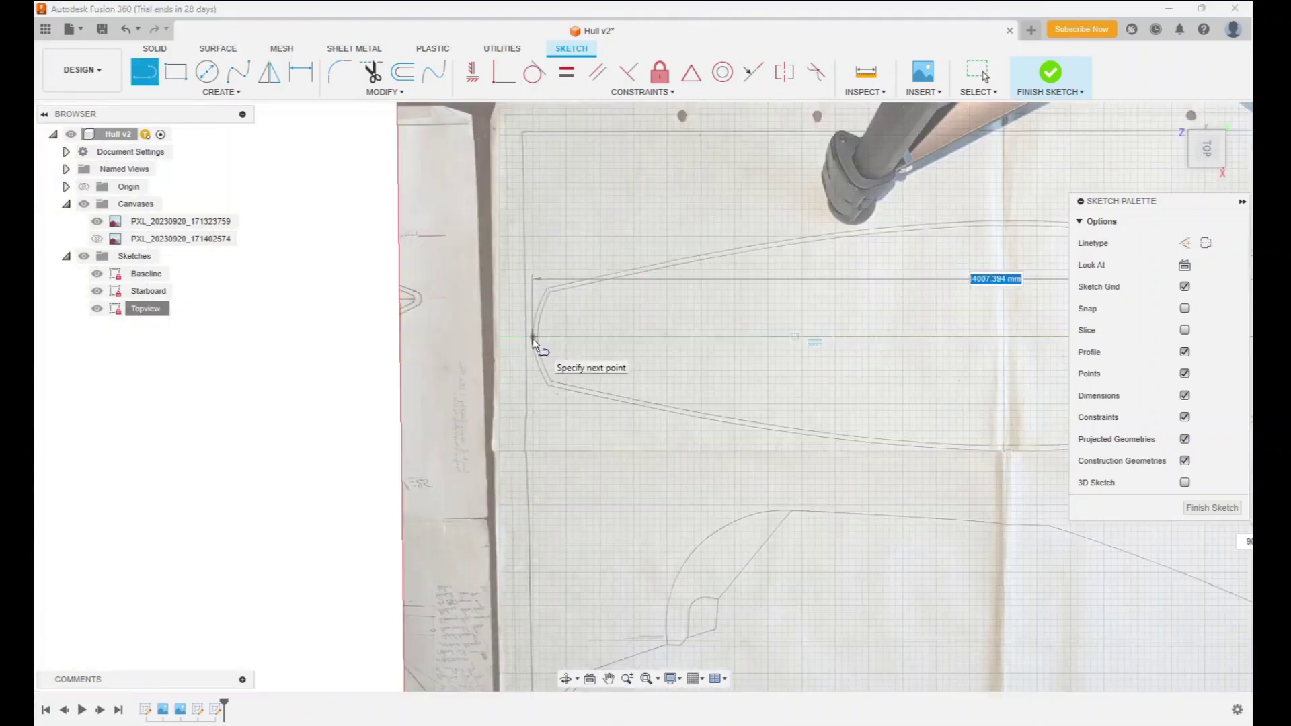
left_click(469, 337)
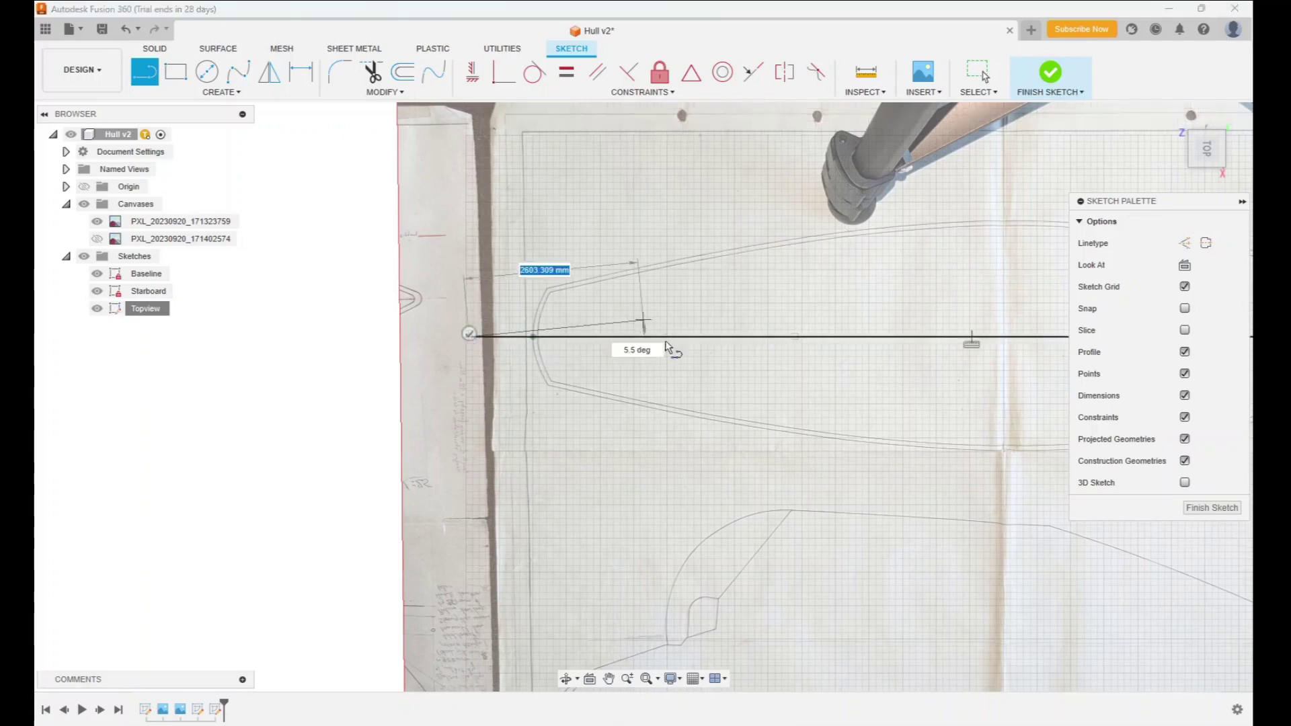
right_click(743, 372)
left_click(672, 369)
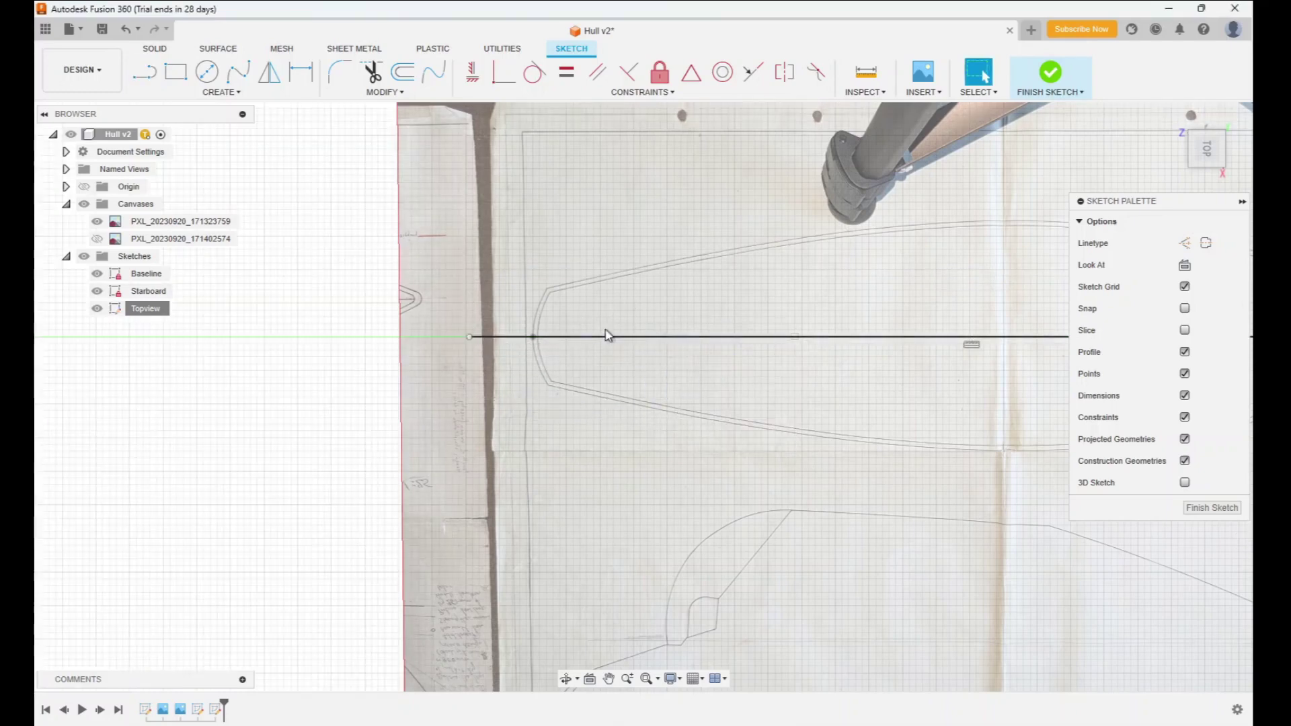
left_click(509, 344)
key("x")
- Draw two perpendicular lines, about 125 mm and 182 mm long, from the centreline to the outer hull edge just behind the bow tip
left_click(610, 680)
left_click_drag(1034, 435, 388, 388)
scroll(747, 306, "up", 5)
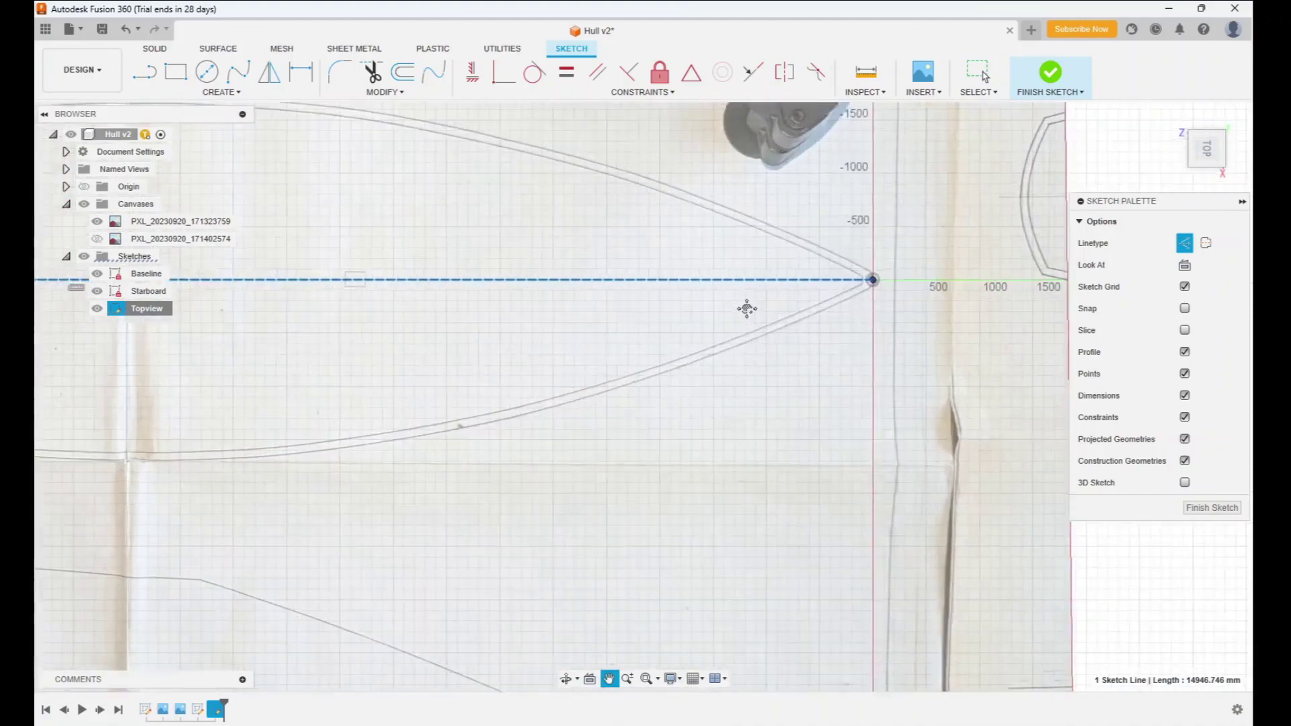
left_click(144, 72)
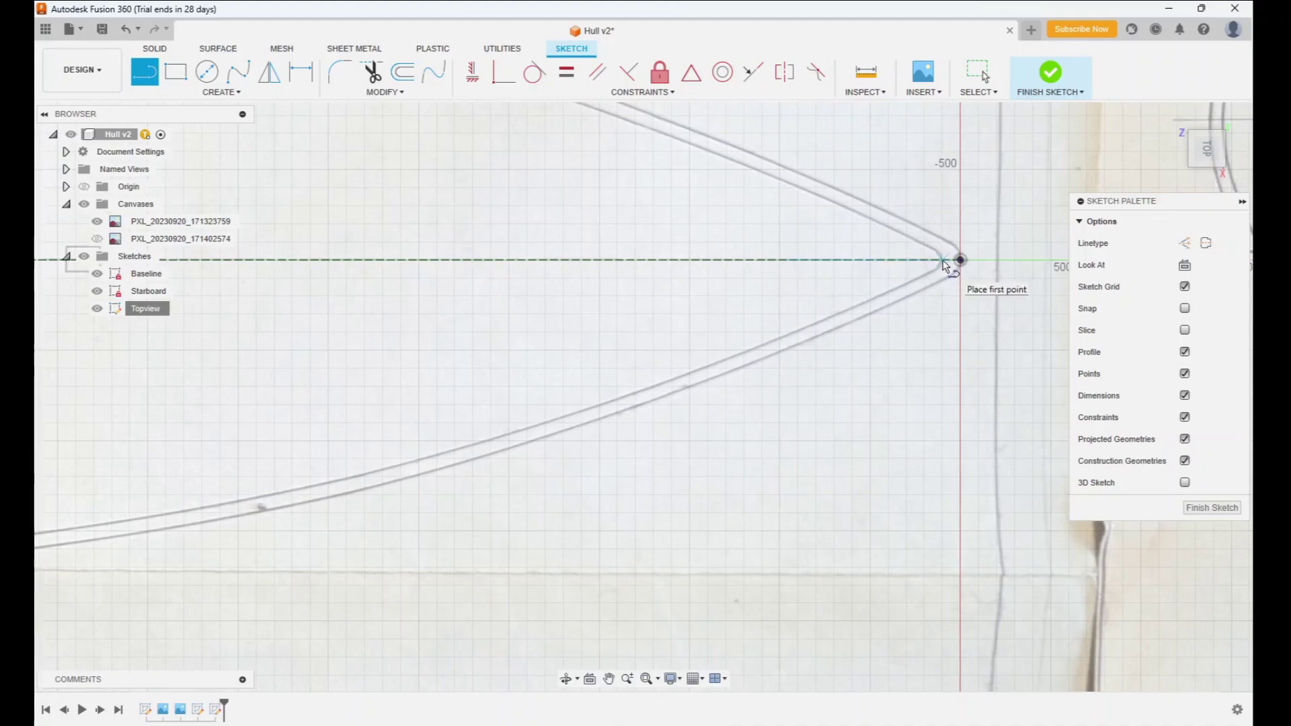
scroll(922, 313, "up", 5)
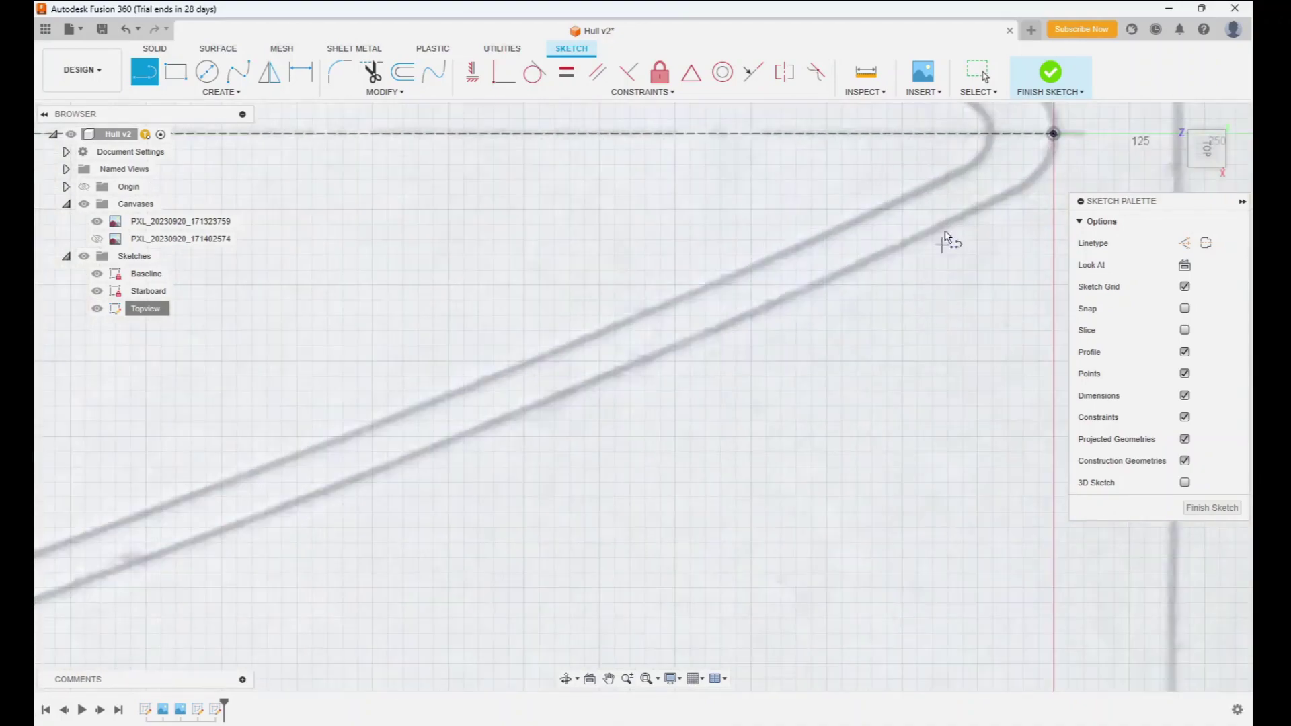
left_click(979, 135)
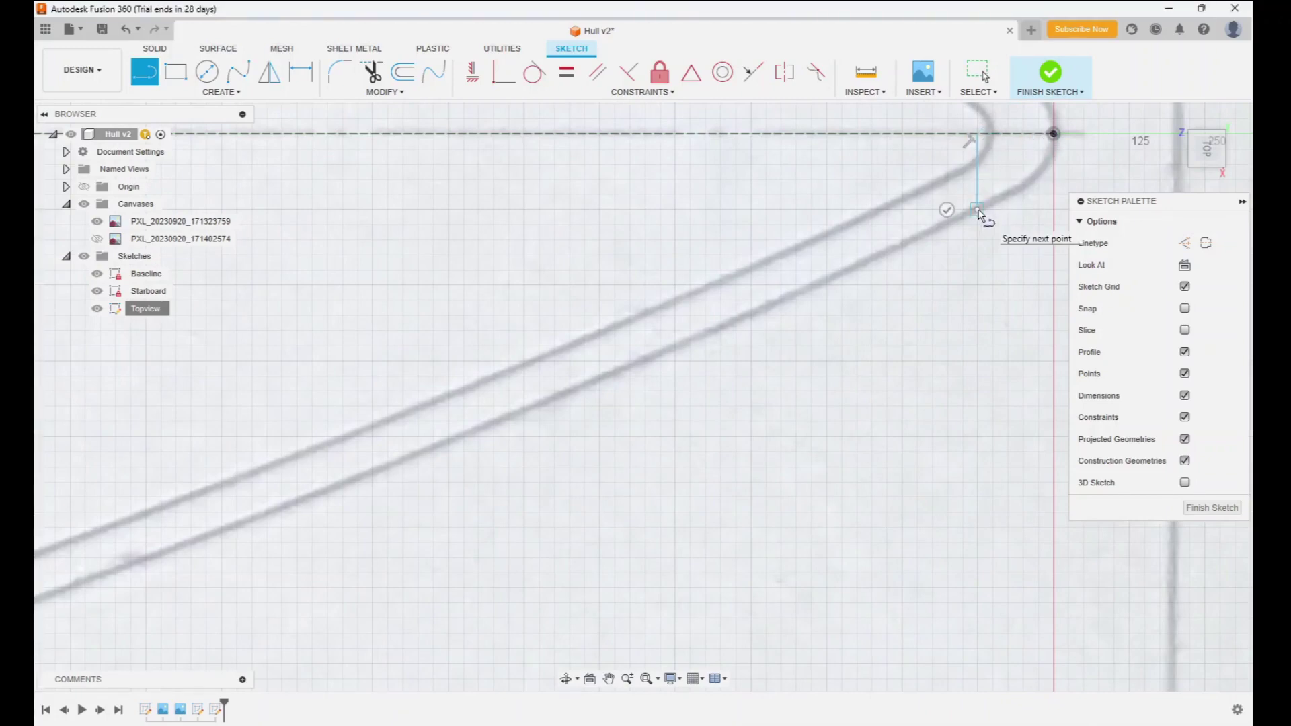
left_click(978, 210)
key("Escape")
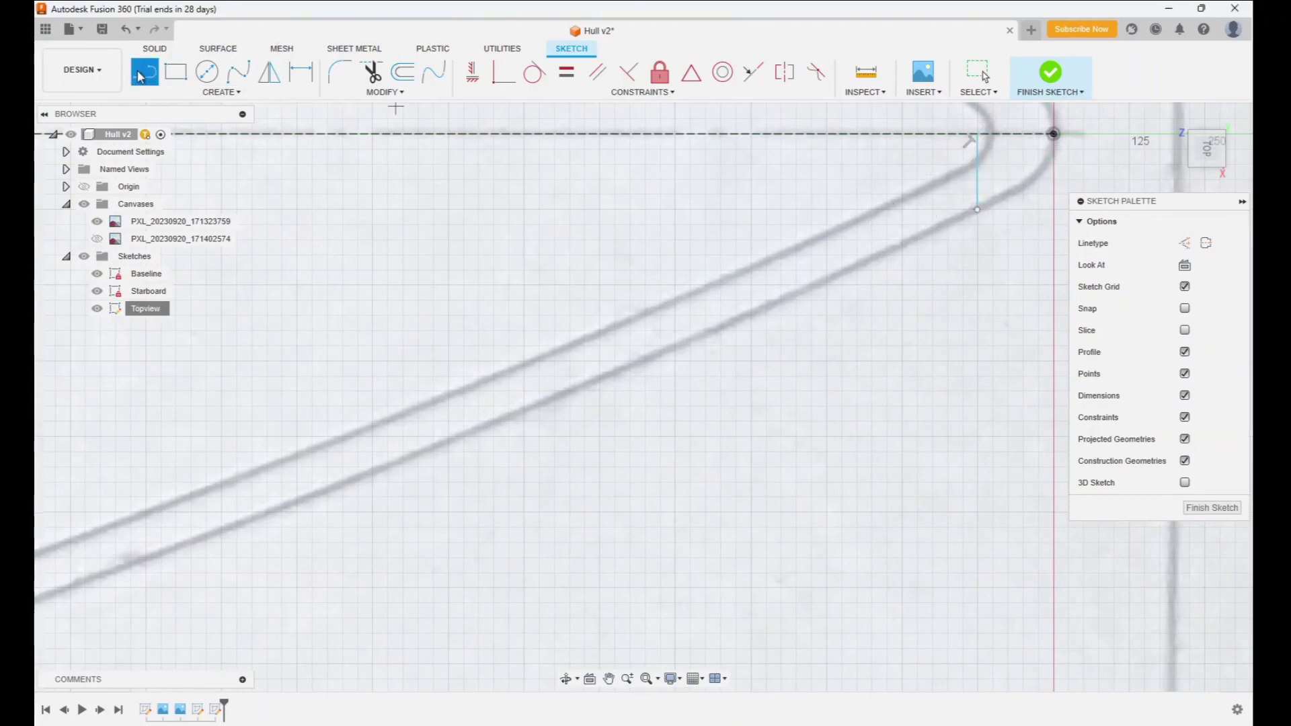
left_click(903, 135)
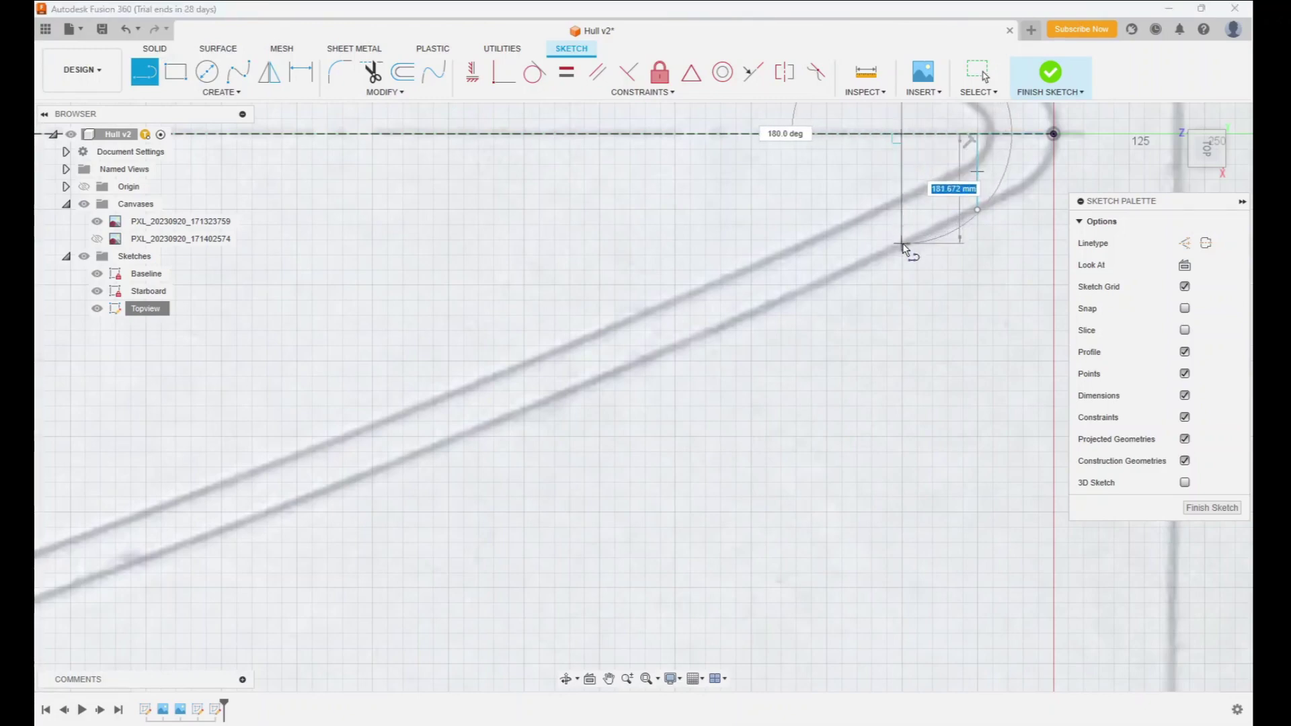
left_click(902, 246)
key("Escape")
scroll(872, 303, "down", 5)
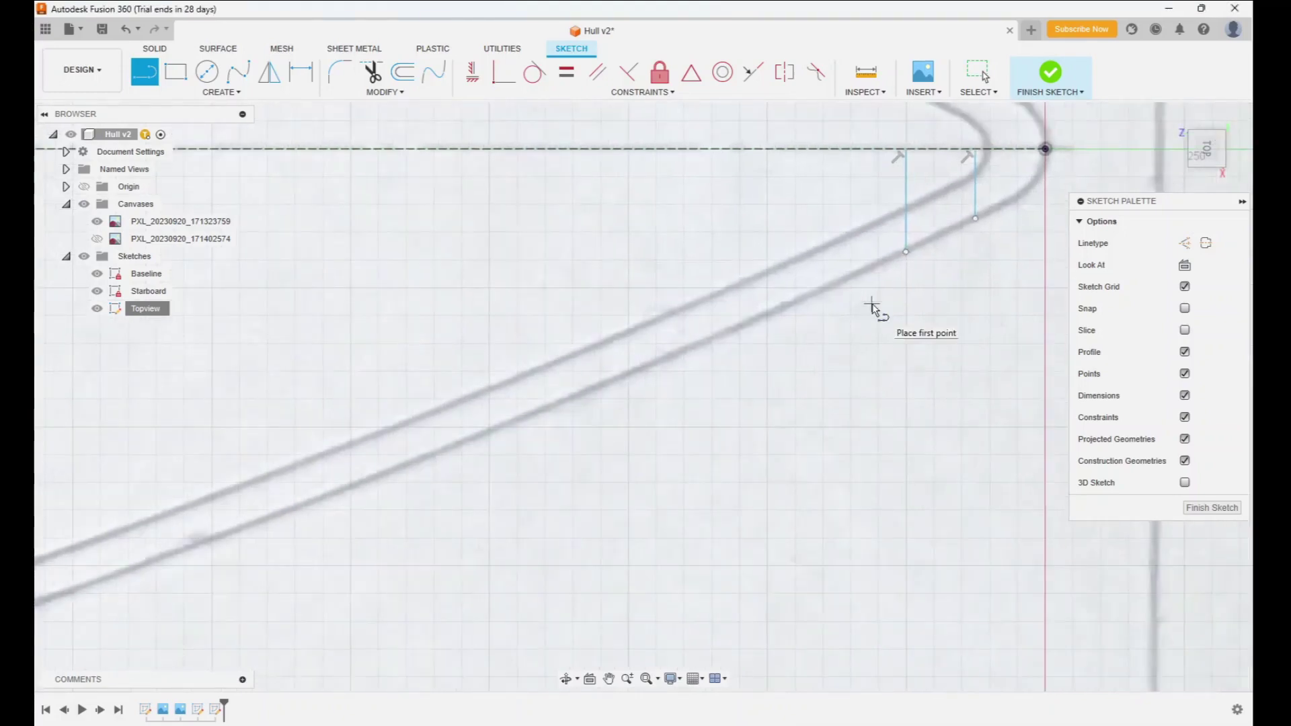
- Draw three more perpendicular lines further aft along the bow section, from the centreline to the outer hull edge
scroll(873, 304, "down", 2)
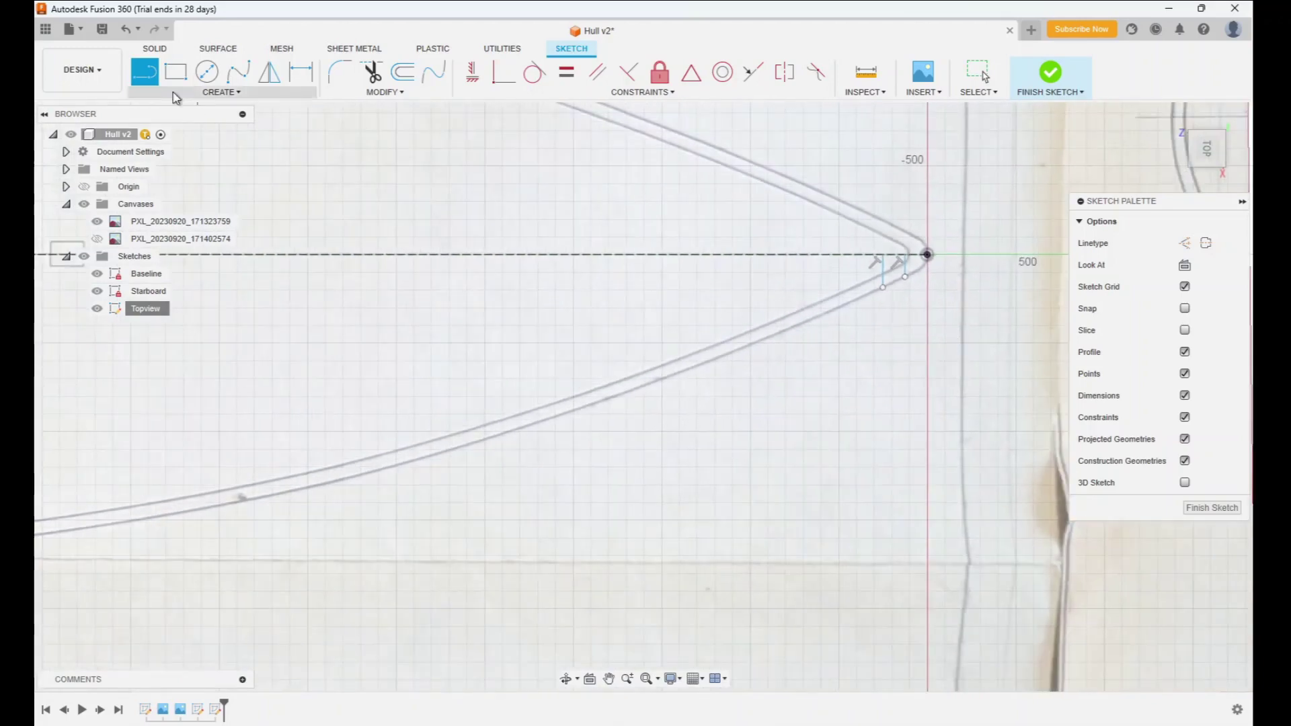
left_click(751, 255)
left_click(749, 347)
left_click(136, 66)
left_click(573, 255)
scroll(574, 410, "up", 5)
left_click(567, 403)
left_click(543, 411)
scroll(508, 347, "down", 5)
left_click(362, 219)
scroll(364, 420, "up", 5)
left_click(357, 395)
scroll(404, 375, "down", 5)
- Draw two perpendicular lines from the centreline to the outer hull edge in the forward mid-section, the first about 1420 mm long
left_click(609, 680)
left_click_drag(350, 430, 785, 399)
left_click(145, 72)
left_click(678, 171)
scroll(680, 385, "up", 3)
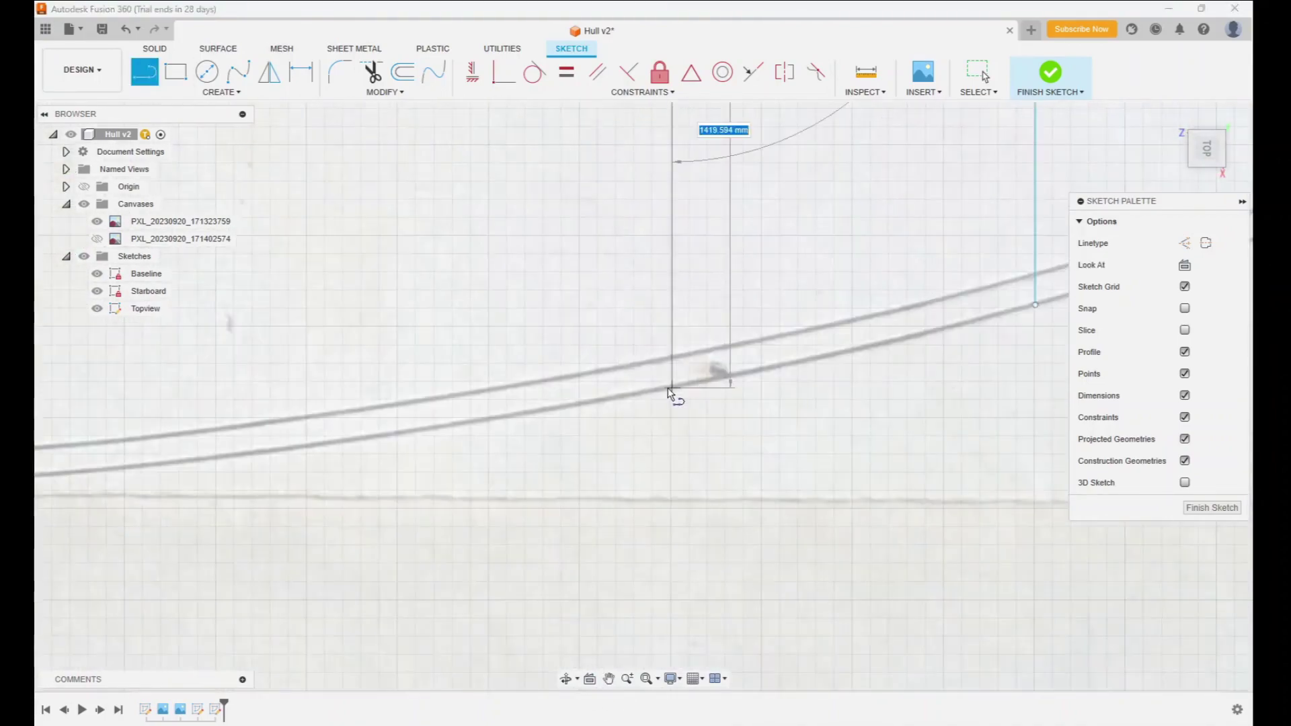
left_click(673, 386)
scroll(647, 394, "down", 5)
left_click(487, 300)
scroll(488, 421, "up", 5)
left_click(486, 395)
scroll(471, 396, "down", 3)
- Draw perpendicular lines from the centreline to the outer hull edge on both sides of the midship paper fold
left_click(609, 679)
left_click_drag(422, 248, 697, 303)
left_click(631, 247)
scroll(631, 447, "up", 3)
left_click(630, 467)
key("Escape")
scroll(371, 222, "up", 1)
scroll(363, 229, "down", 1)
key("l")
left_click(324, 127)
double_click(324, 476)
left_click(609, 679)
left_click_drag(289, 350, 760, 407)
left_click(145, 72)
left_click(586, 183)
scroll(591, 529, "up", 5)
double_click(483, 432)
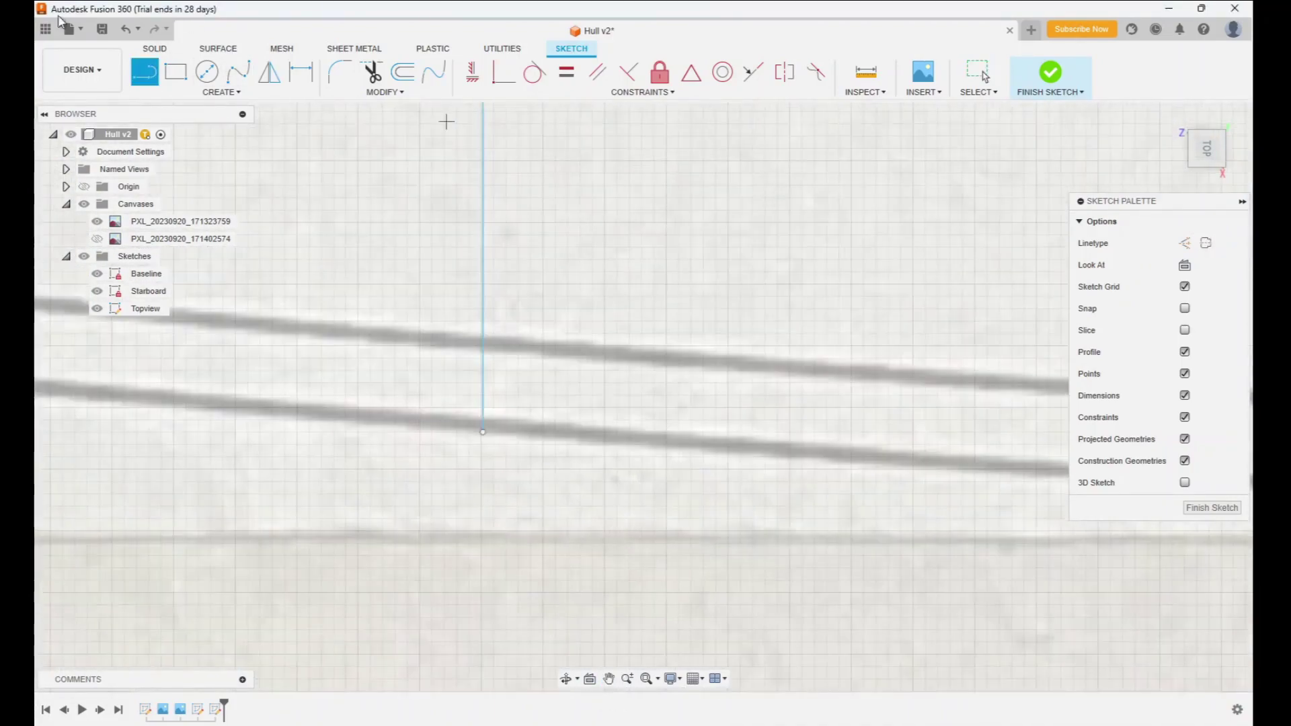
key("Escape")
left_click(483, 235)
scroll(482, 236, "down", 5)
- Draw three spaced perpendicular lines from the centreline to the outer hull edge aft of midships
middle_click_drag(364, 236, 608, 461)
scroll(599, 437, "up", 2)
left_click(145, 72)
left_click(422, 129)
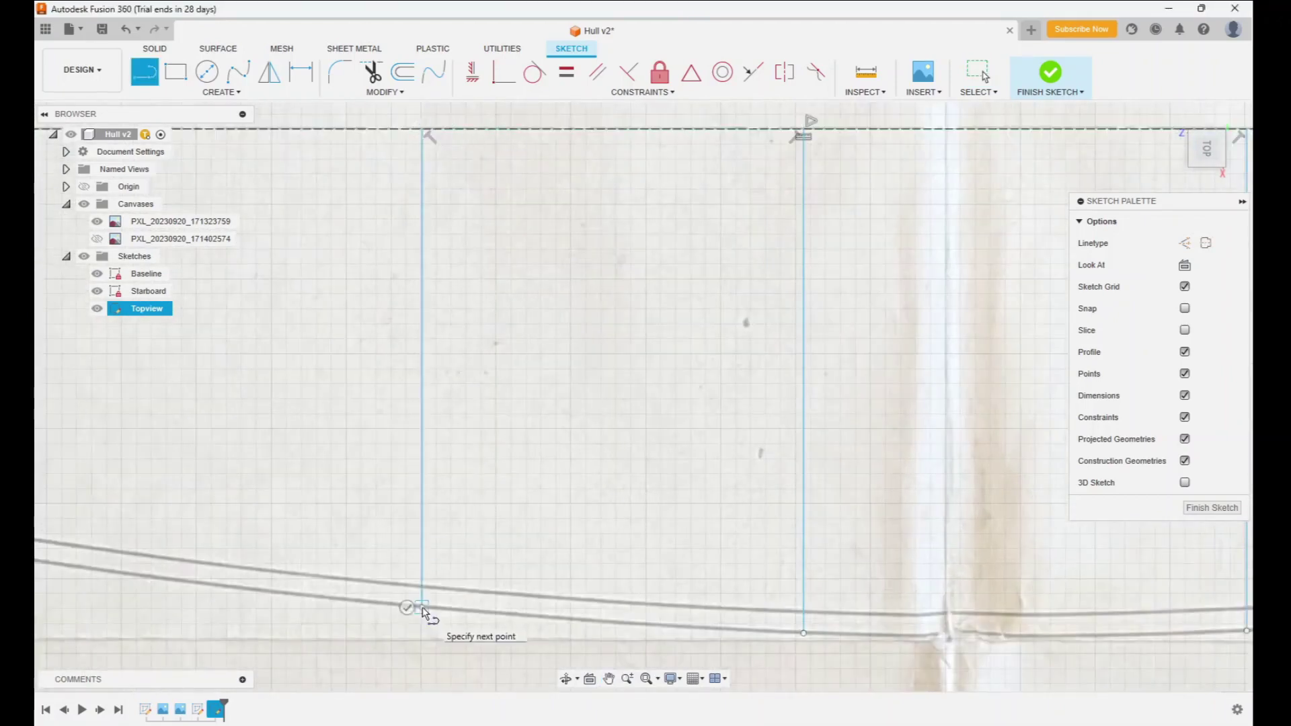
left_click(422, 608)
left_click(405, 600)
middle_click_drag(269, 128, 482, 161)
left_click(630, 166)
left_click(630, 610)
left_click(613, 602)
left_click(329, 165)
left_click(330, 546)
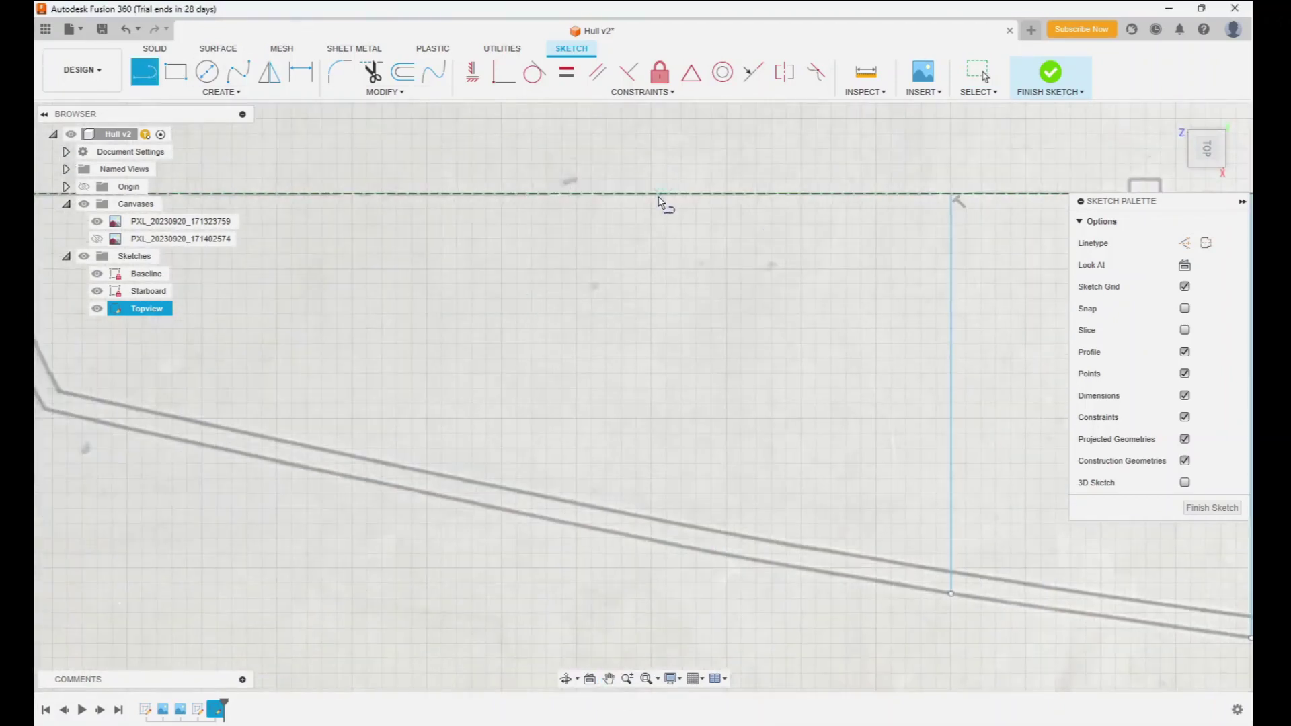
- Draw two perpendicular lines from the centreline to the outer hull edge in the section approaching the stern
left_click(651, 194)
left_click(651, 542)
left_click(352, 193)
left_click(352, 476)
- Delete the forward one of the two newest perpendicular lines and redraw it to end exactly on the outer hull edge
key("Escape")
left_click(652, 394)
key("Delete")
key("l")
left_click(651, 194)
scroll(656, 540, "up", 4)
left_click(644, 544)
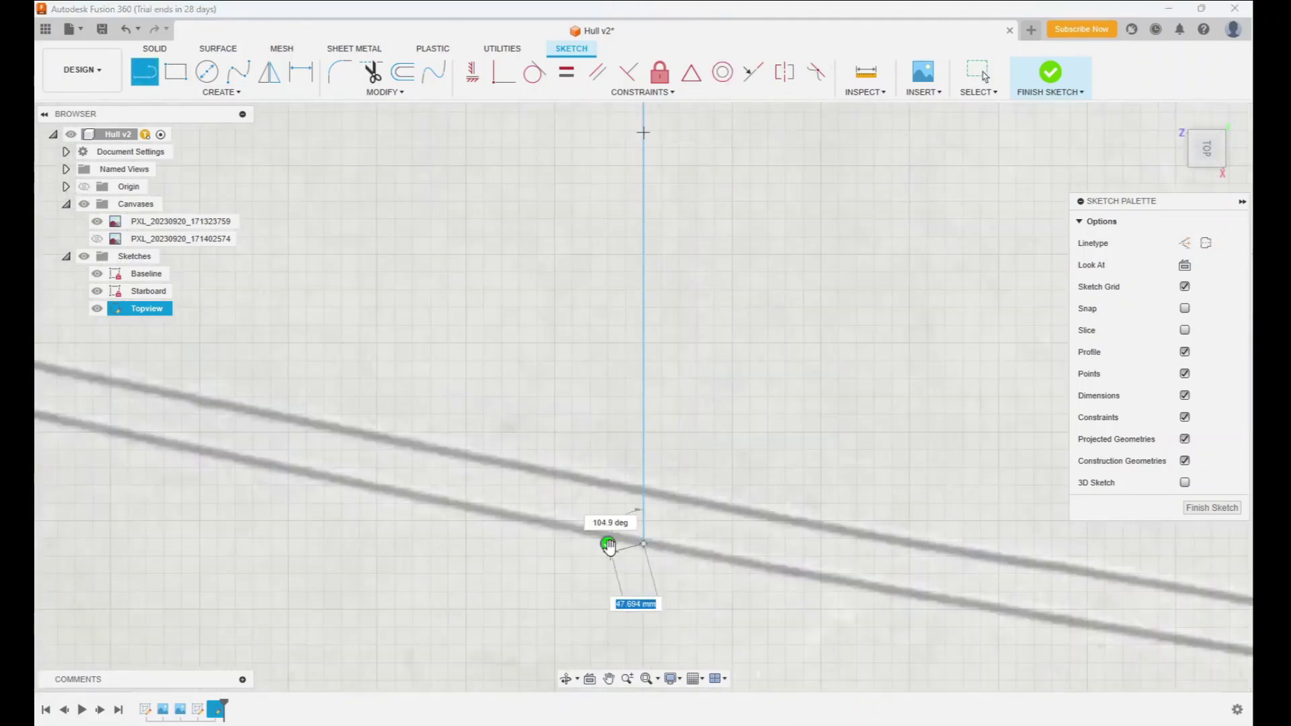
left_click(608, 546)
- Draw a perpendicular line between the hull's outer aft corner and the centreline
scroll(608, 546, "down", 7)
middle_click_drag(383, 436, 623, 388)
scroll(622, 388, "up", 5)
left_click(377, 522)
left_click(377, 198)
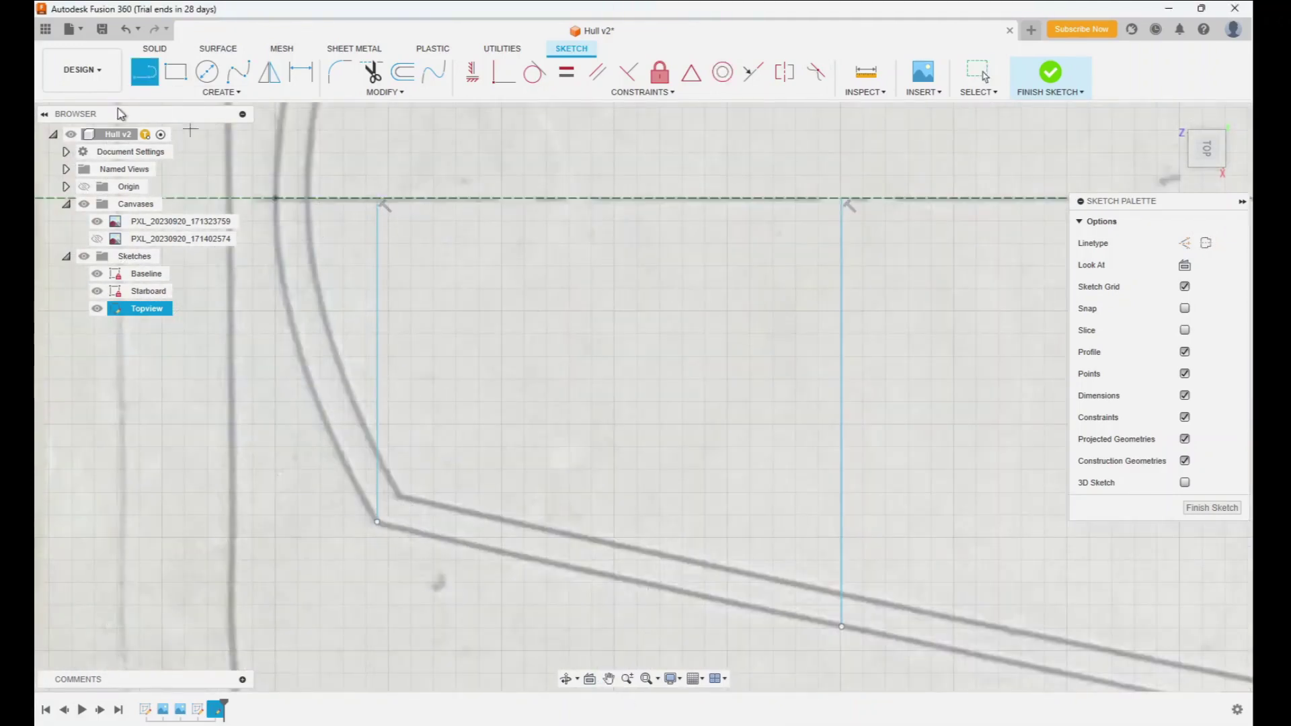
- Draw three short lines from the aft-corner line to the outer curve of the transom, perpendicular to that line
left_click(378, 243)
left_click(377, 359)
left_click(302, 359)
left_click(300, 340)
left_click(378, 448)
scroll(343, 450, "up", 4)
left_click(322, 441)
scroll(373, 378, "down", 5)
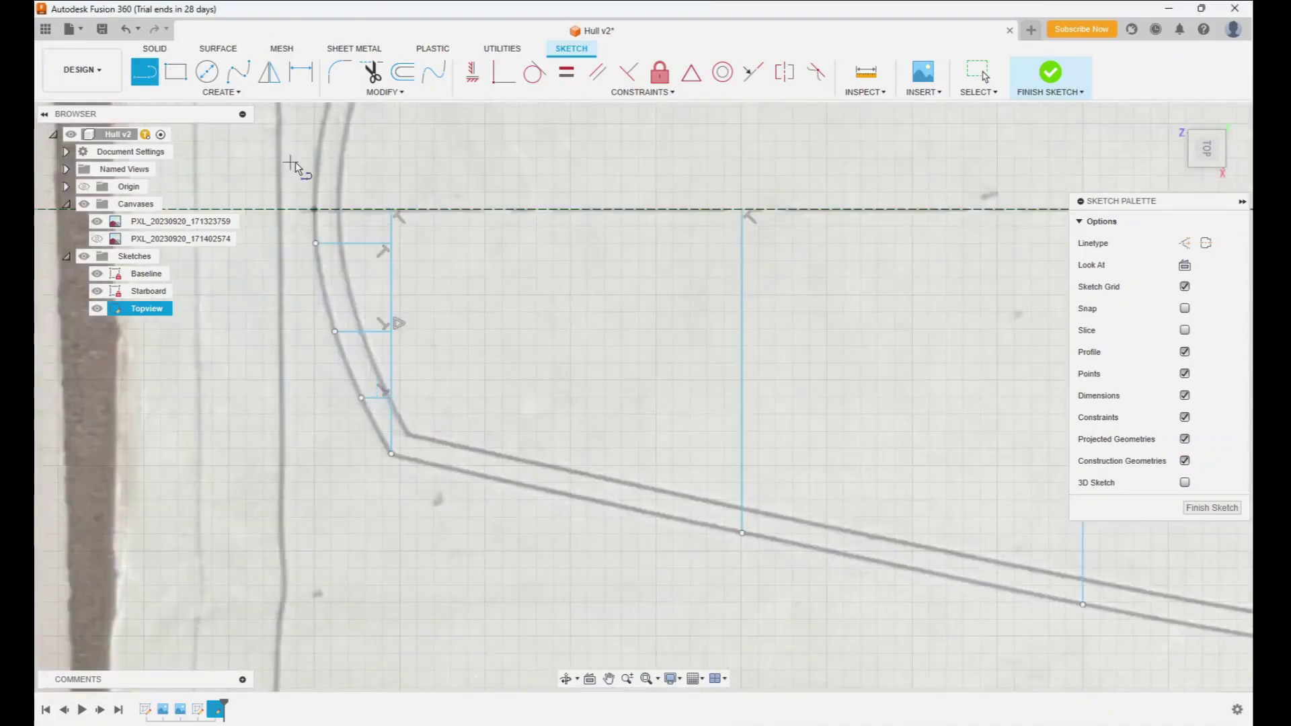
- Draw a short line along the centreline from the aft-corner line to the transom's outer curve
left_click(389, 208)
scroll(329, 192, "up", 5)
left_click(257, 281)
key("Escape")
- Convert the aft-corner line, its short transom lines and the next two perpendicular lines forward to construction geometry
left_click(441, 391)
key("x")
scroll(625, 548, "down", 5)
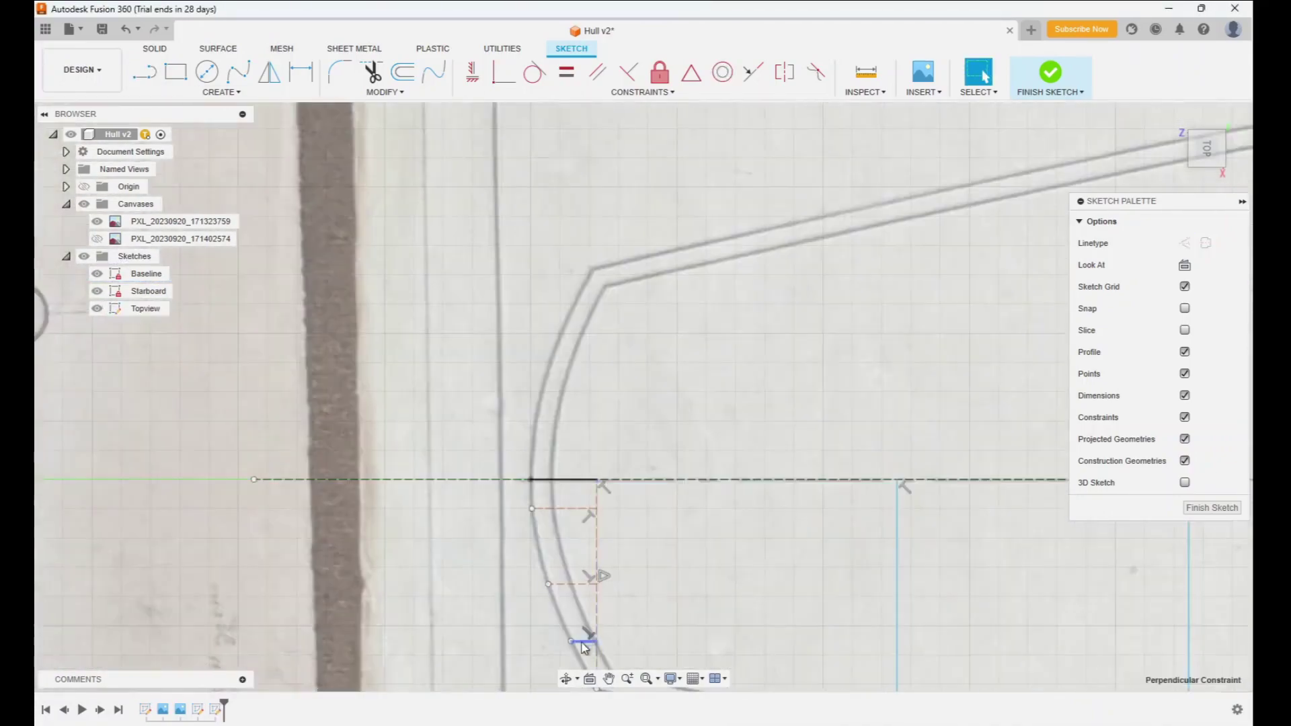
left_click(578, 325)
key("x")
left_click(871, 337)
key("x")
- Convert the perpendicular lines from the aft mid-section to just forward of the midship fold to construction geometry
left_click(609, 679)
left_click_drag(941, 431, 209, 435)
left_click(725, 432)
key("x")
left_click(1016, 430)
key("x")
middle_click_drag(1029, 463, 446, 395)
left_click(468, 395)
key("x")
left_click(902, 395)
key("x")
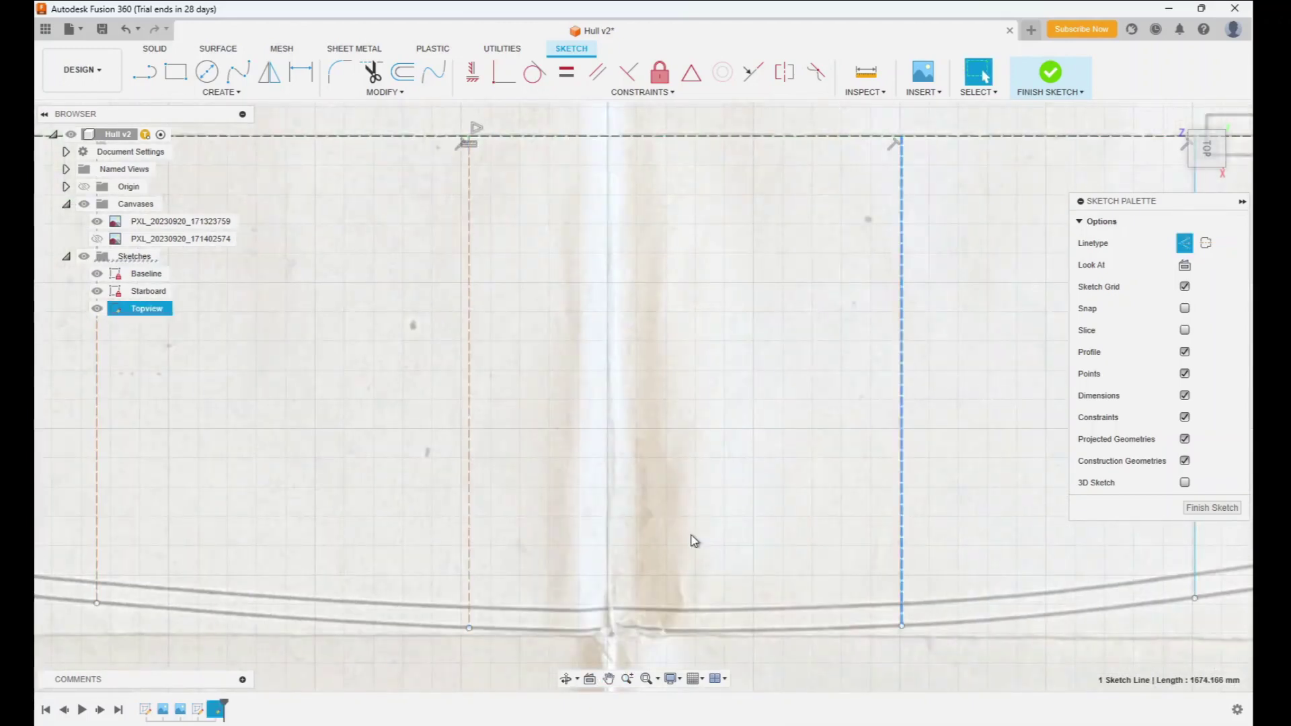
- Convert the next two perpendicular lines forward of the midship fold to construction geometry
left_click(609, 679)
left_click_drag(987, 498, 320, 539)
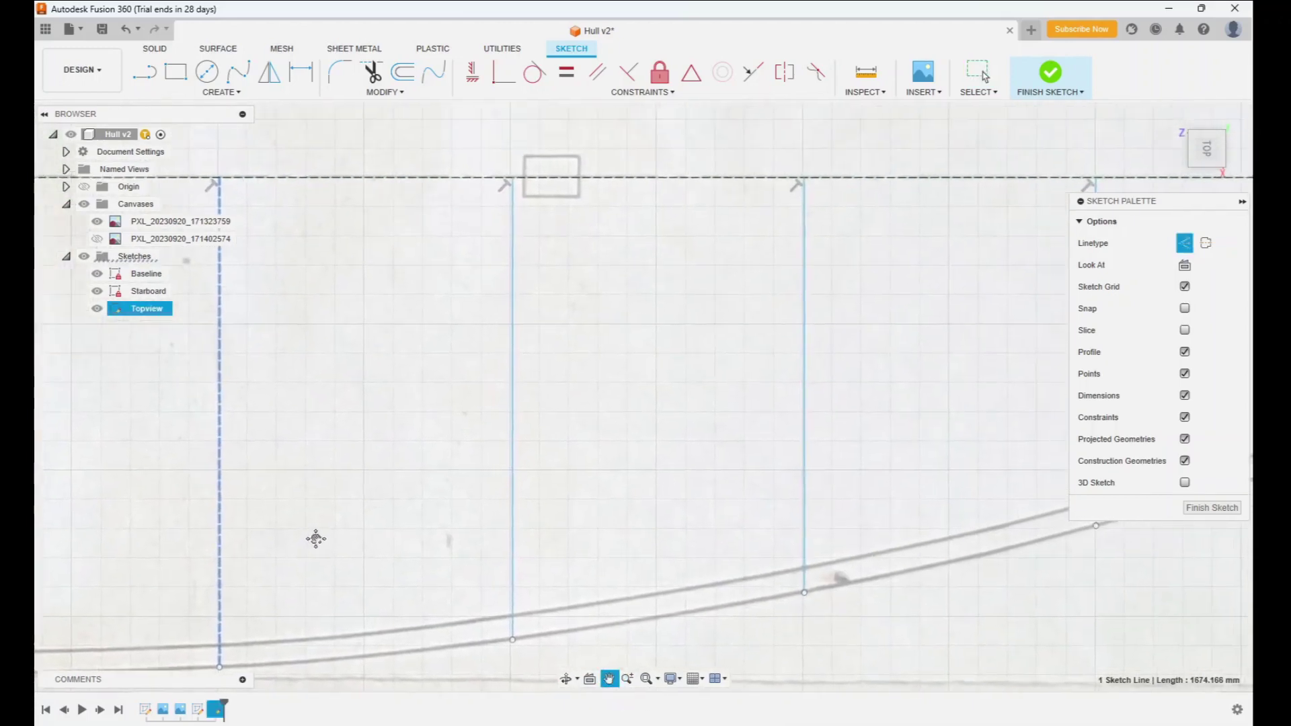
key("Escape")
left_click(512, 407)
key("x")
left_click(805, 409)
key("x")
- Convert the following two perpendicular lines in the bow section to construction geometry
left_click(609, 680)
left_click_drag(942, 408, 231, 453)
key("Escape")
left_click(384, 419)
key("x")
left_click(676, 388)
key("x")
- Convert the last three perpendicular lines near the bow tip to construction geometry
left_click_drag(899, 334, 420, 470)
left_click(609, 679)
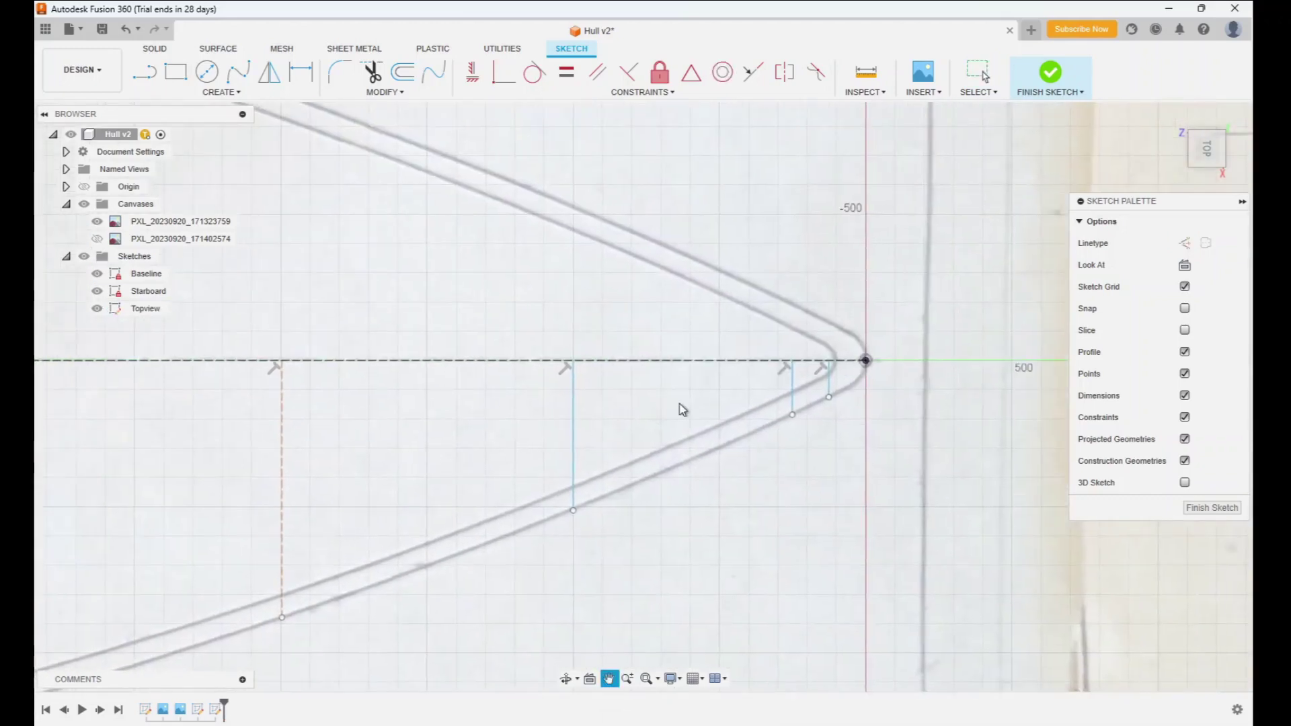
key("Escape")
left_click(573, 433)
key("x")
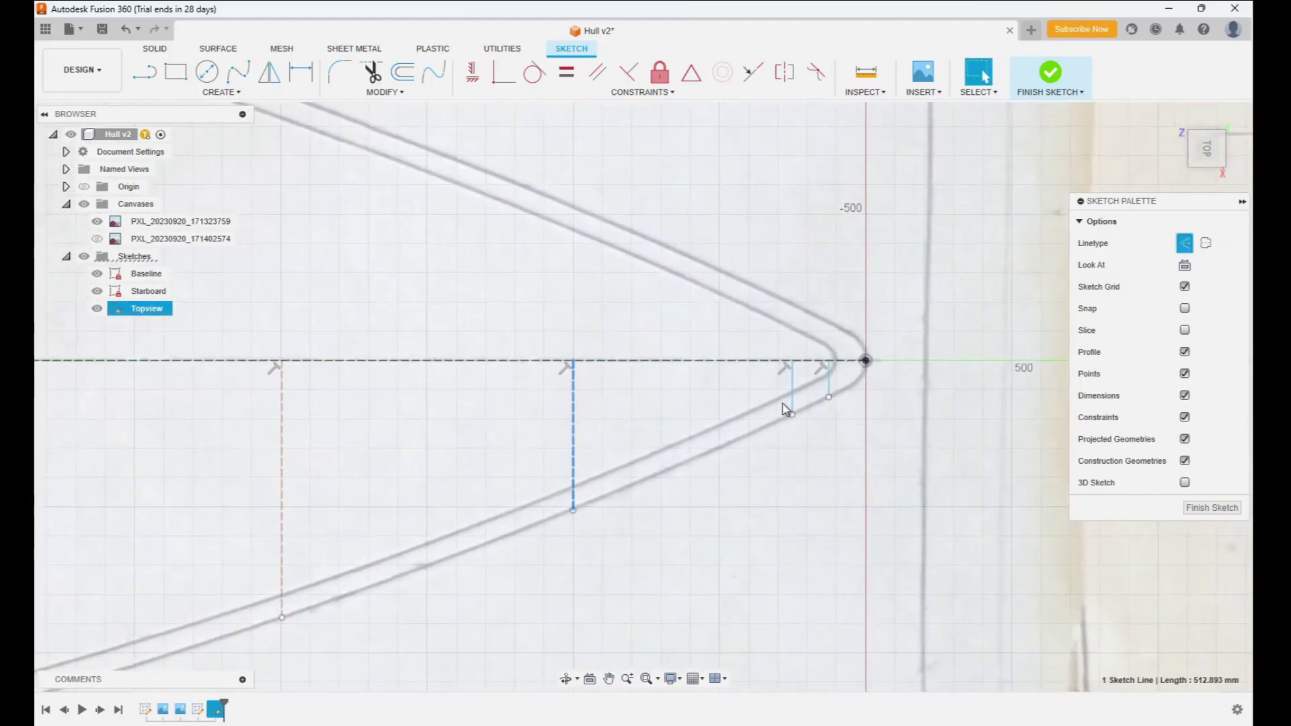
key("x")
left_click(830, 387)
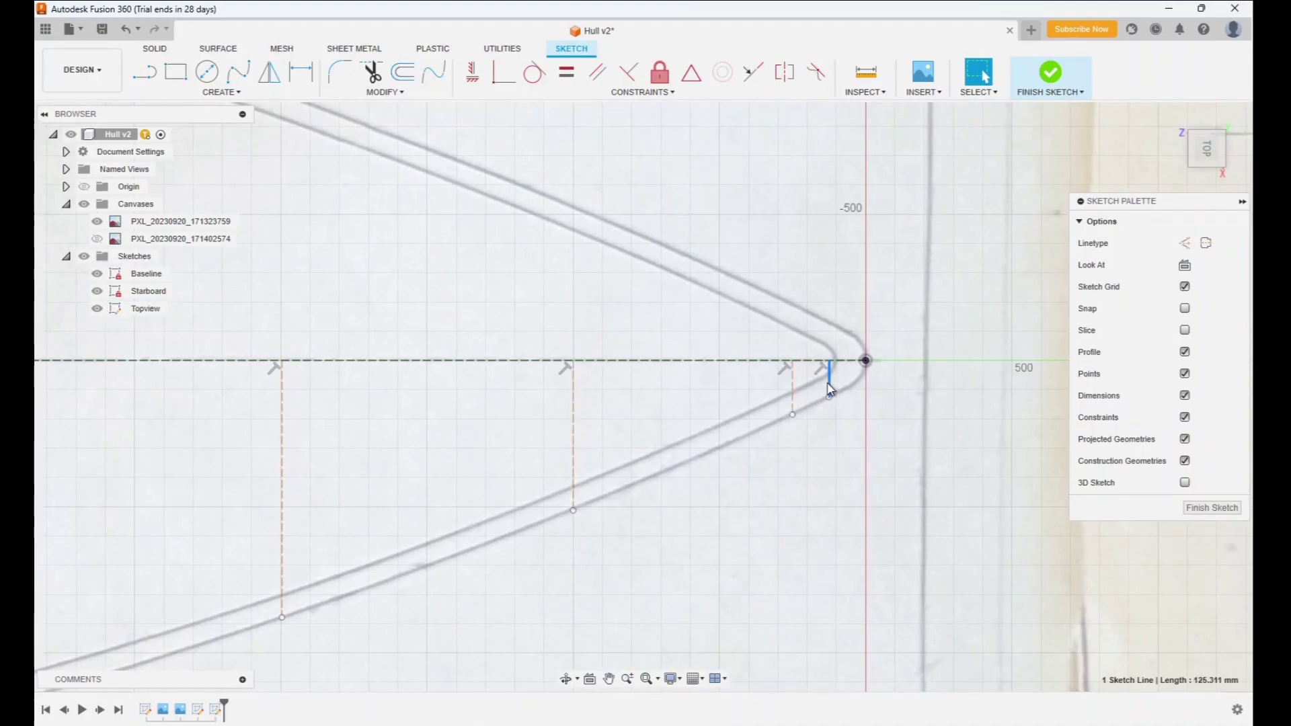
scroll(829, 450, "down", 2)
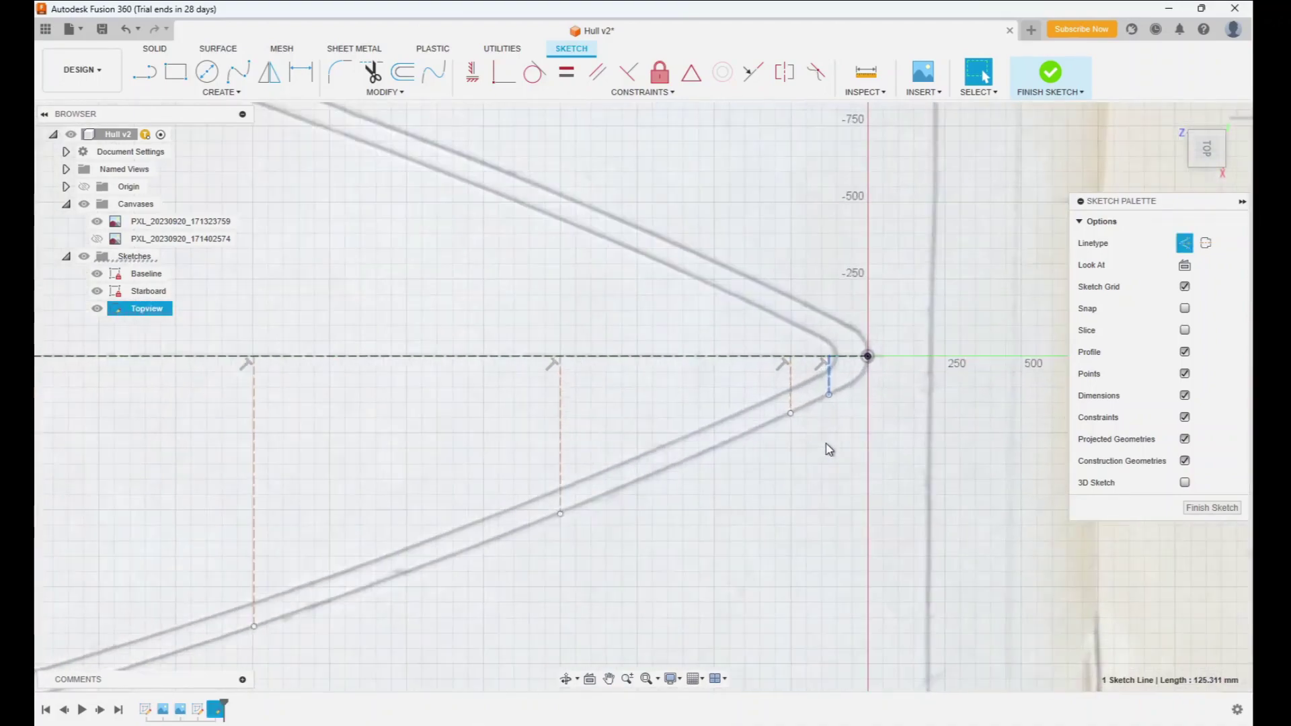
- Review the construction offset lines along the whole starboard half of the hull, from bow to transom
left_click(609, 679)
mouse_move(773, 508)
left_mouse_down()
mouse_move(833, 357)
mouse_move(853, 354)
left_mouse_up()
scroll(853, 355, "up", 2)
scroll(852, 355, "down", 4)
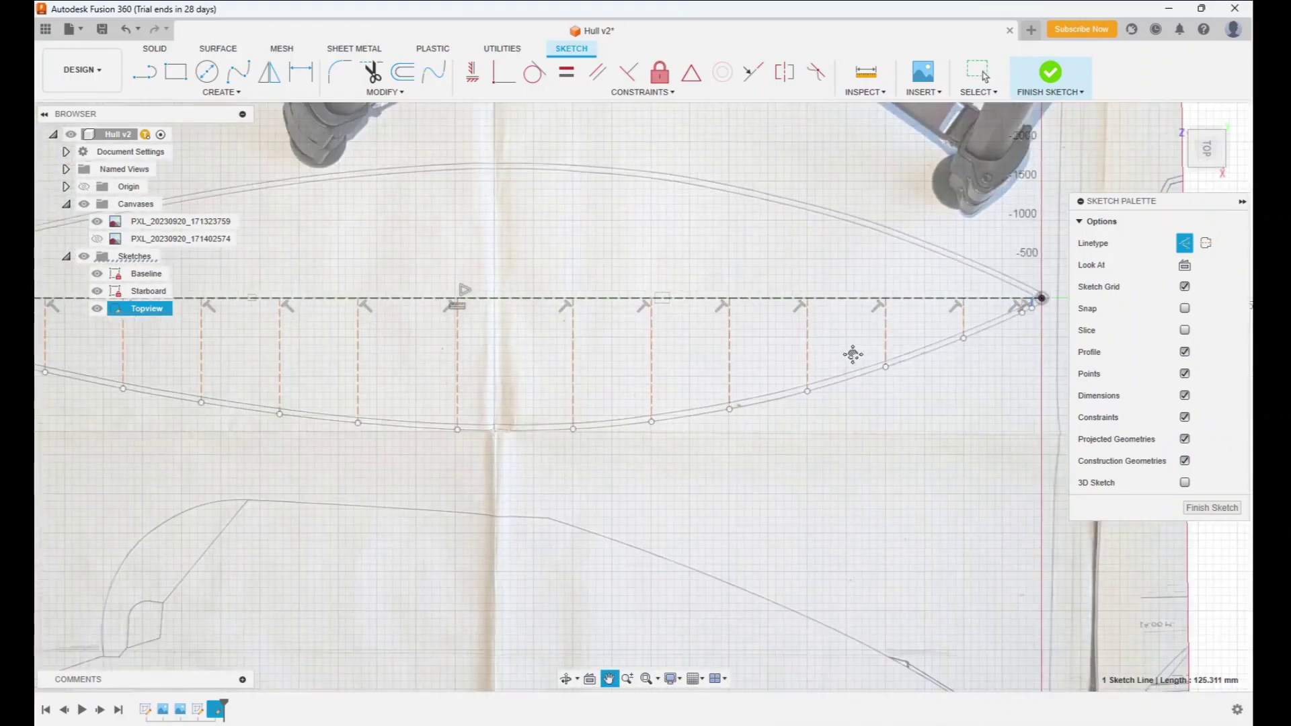
scroll(853, 354, "down", 1)
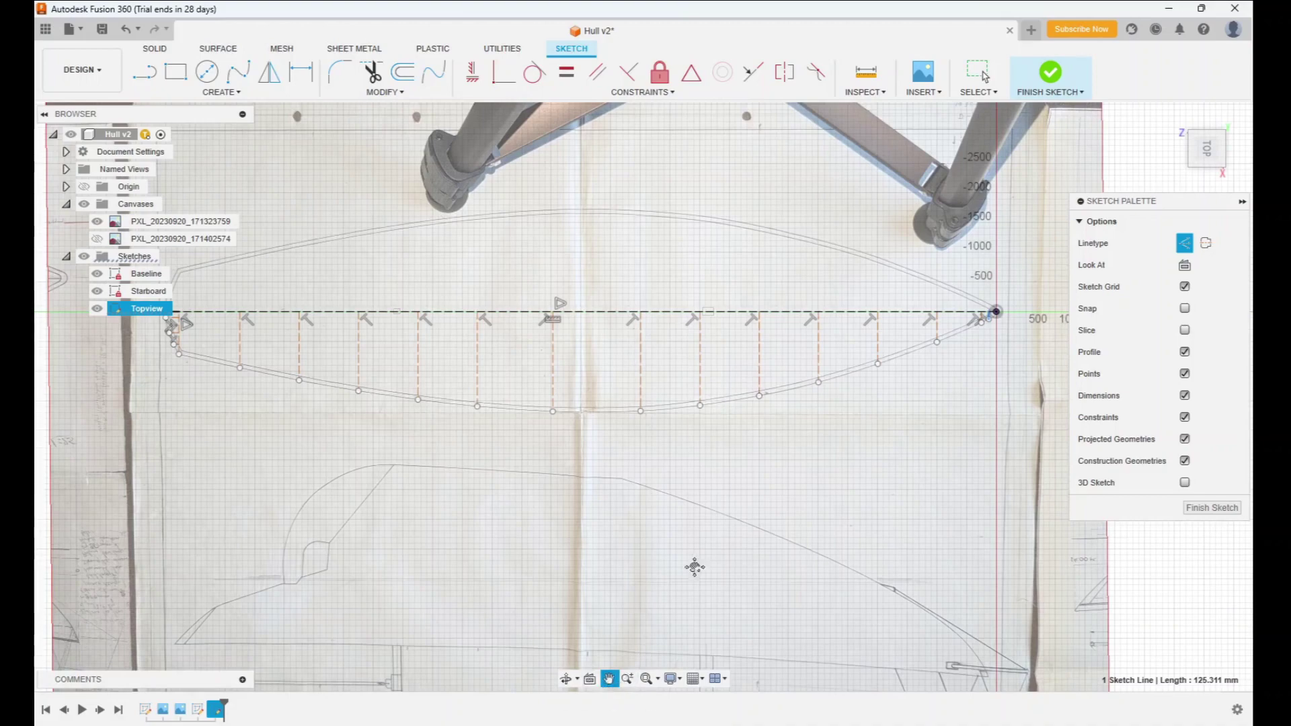
key("Escape")
left_click(610, 682)
left_click_drag(919, 428, 587, 542)
scroll(656, 499, "down", 3)
scroll(656, 498, "up", 6)
scroll(656, 498, "up", 4)
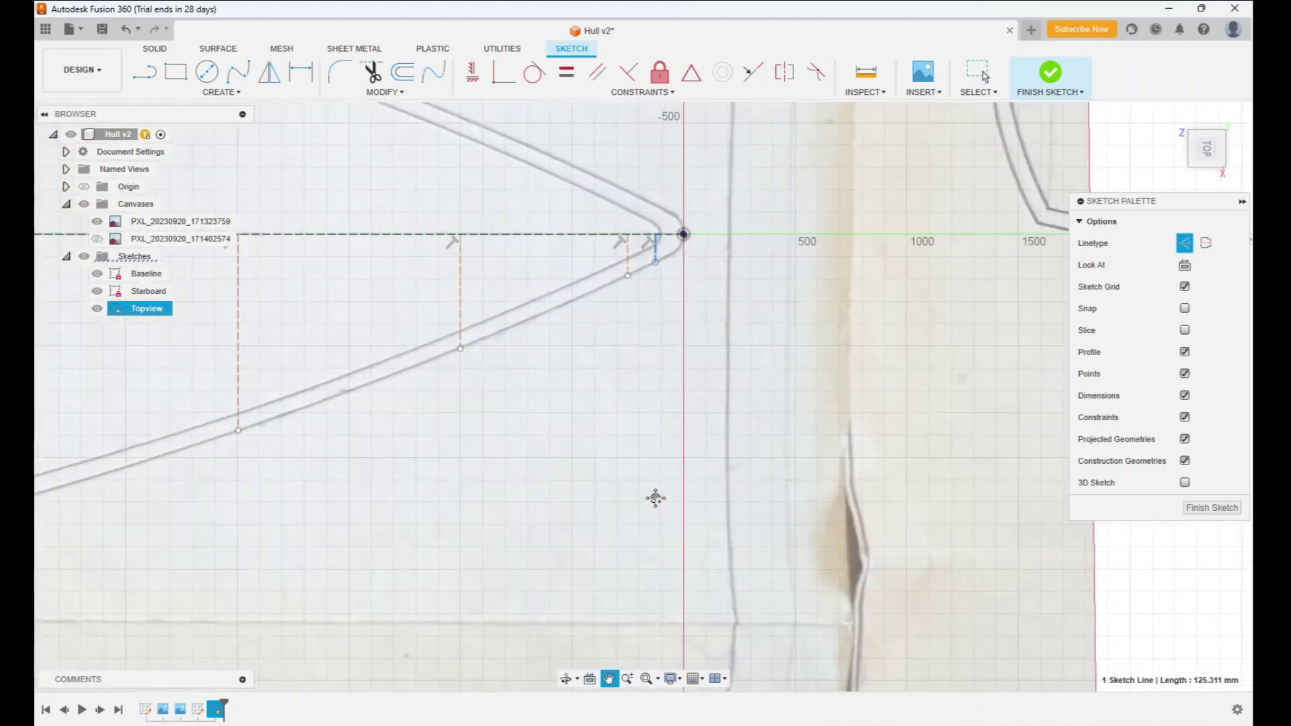
- Start a fit point spline at the origin on the bow tip and run it through the first four offset line endpoints
left_click(239, 73)
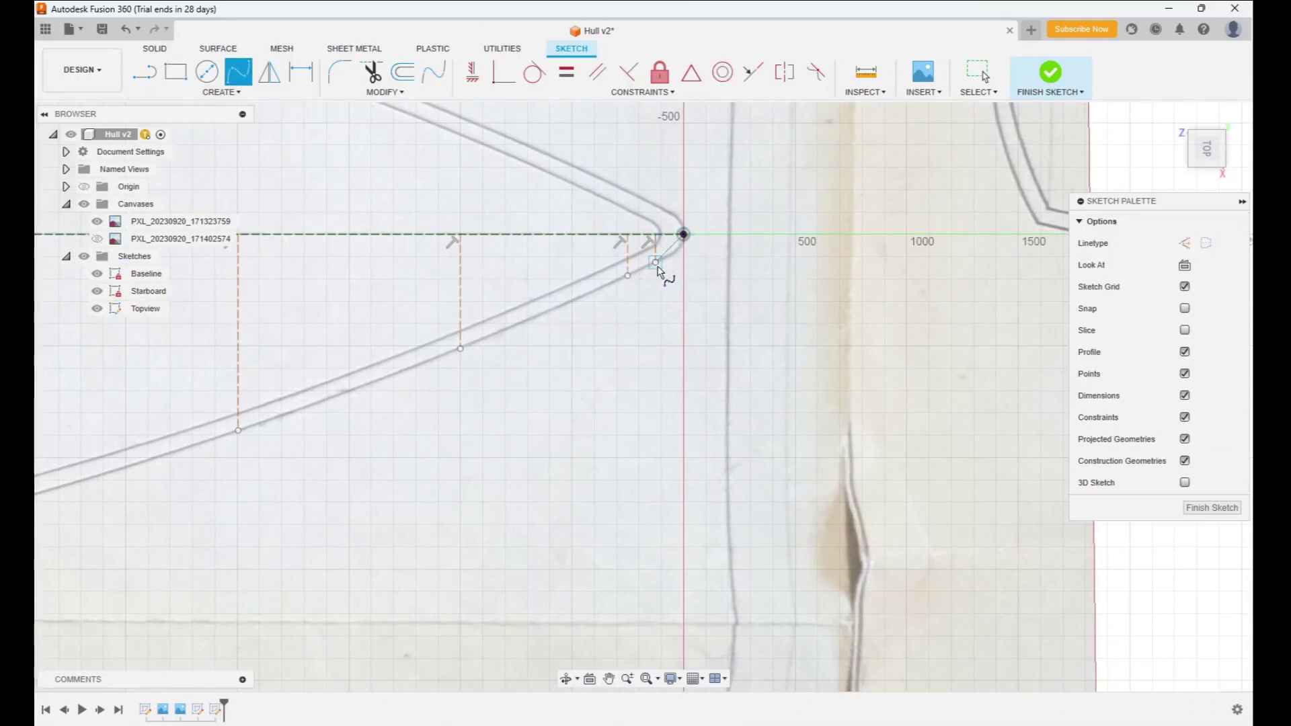
left_click(627, 276)
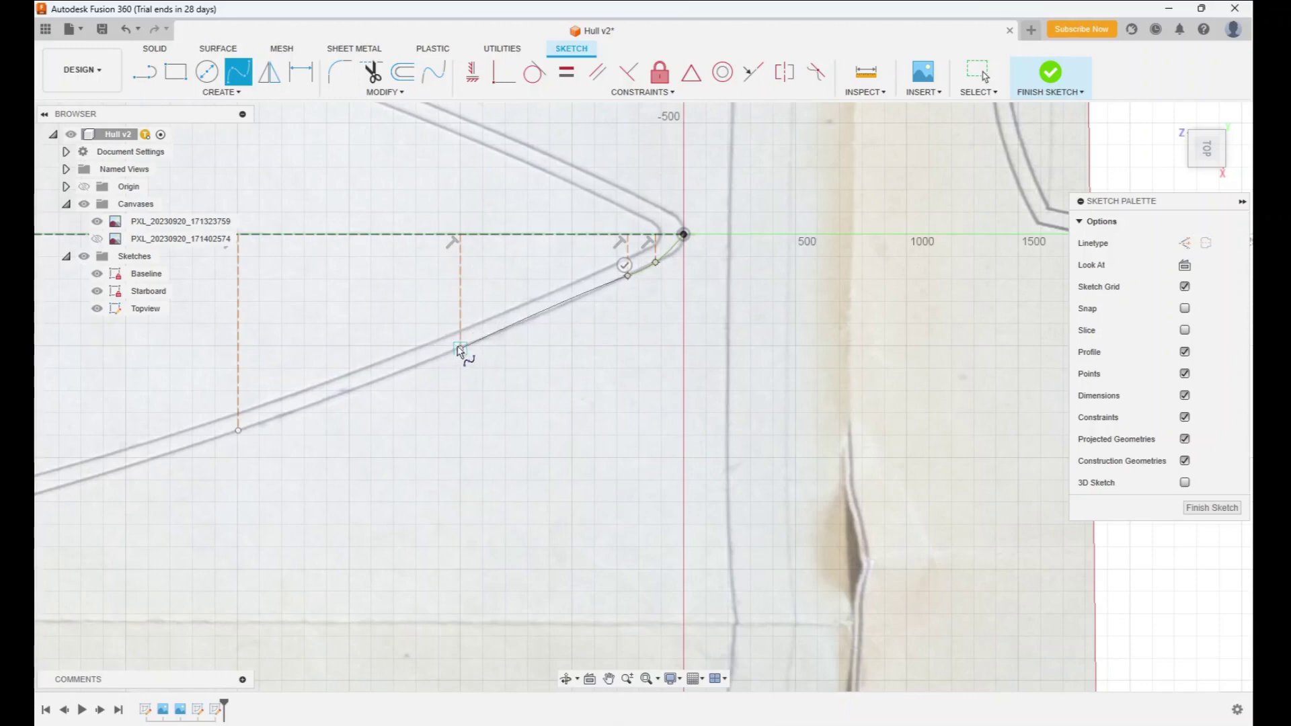
left_click(460, 349)
left_click(250, 421)
- Continue the hull spline aft through the next four offset line endpoints, up to the one just forward of the midship fold
left_click(609, 678)
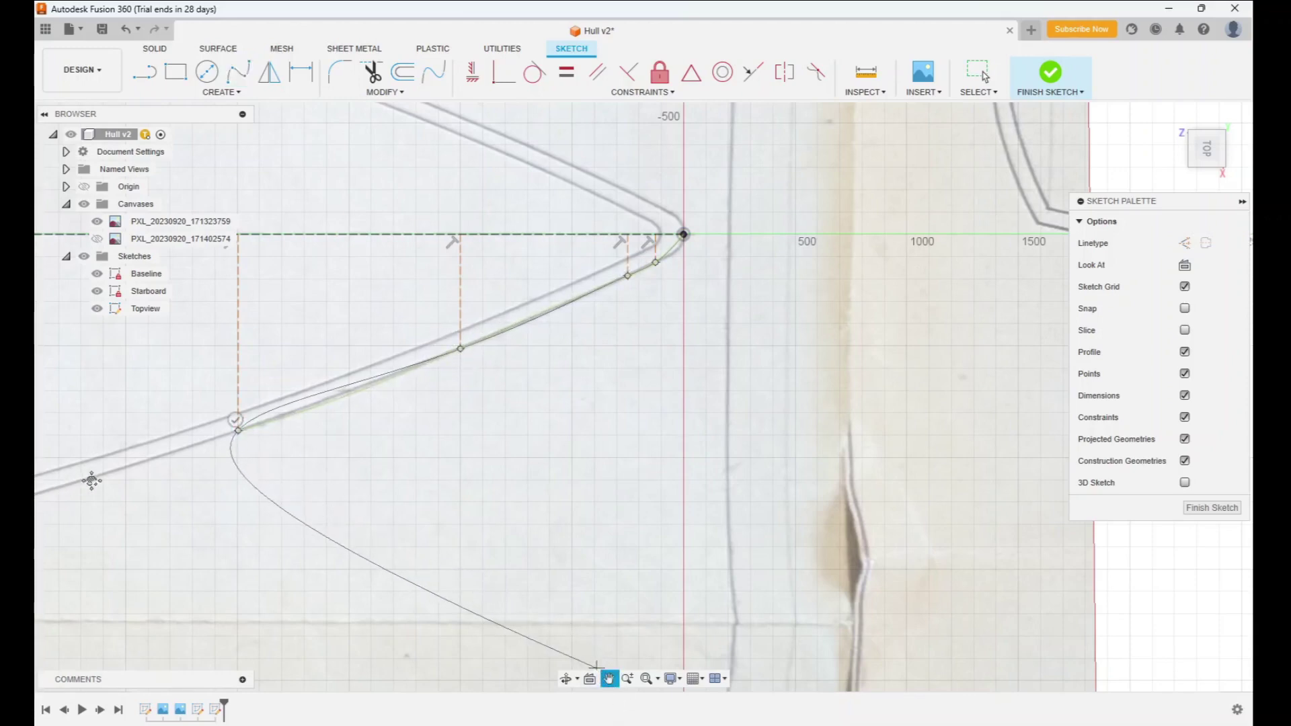
left_click_drag(80, 481, 415, 438)
scroll(951, 297, "up", 5)
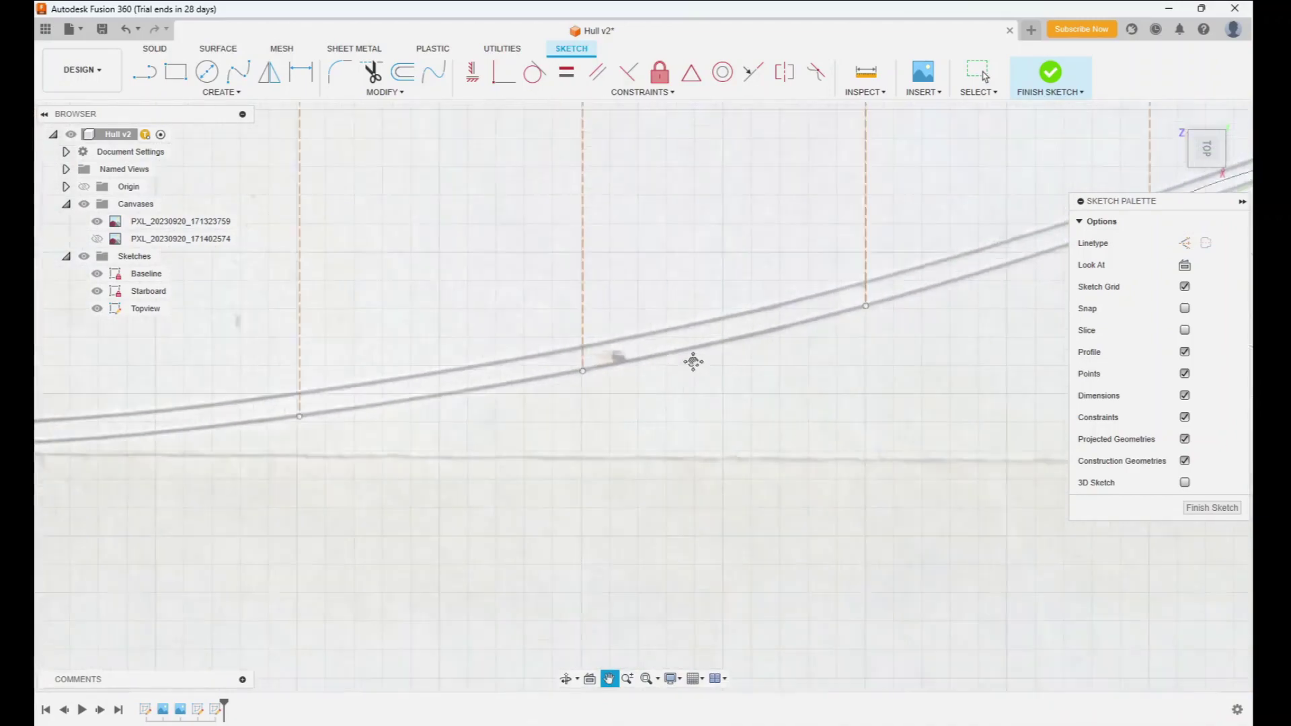
scroll(693, 362, "down", 5)
key("Escape")
left_click(753, 343)
left_click(654, 363)
left_click(555, 378)
left_click(455, 388)
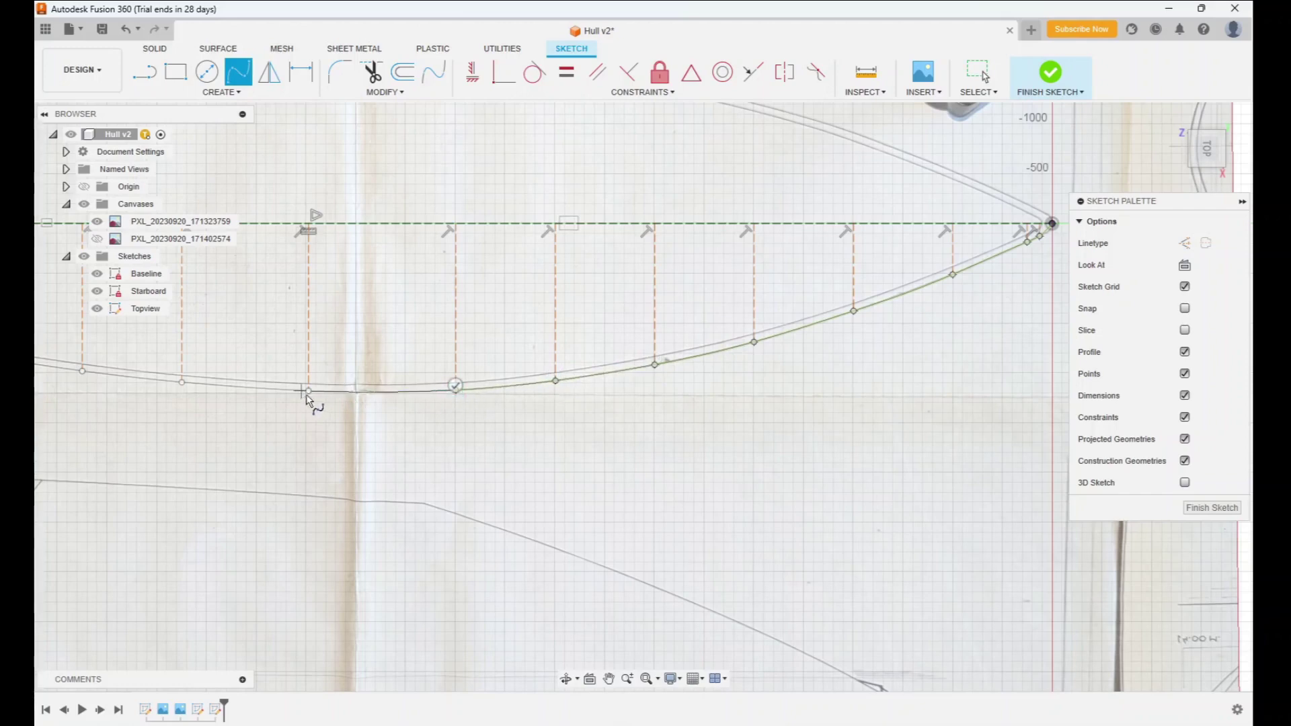
- Extend the hull spline past the midship fold through the remaining offset endpoints and finish it at the aft corner
left_click(183, 382)
left_click(83, 374)
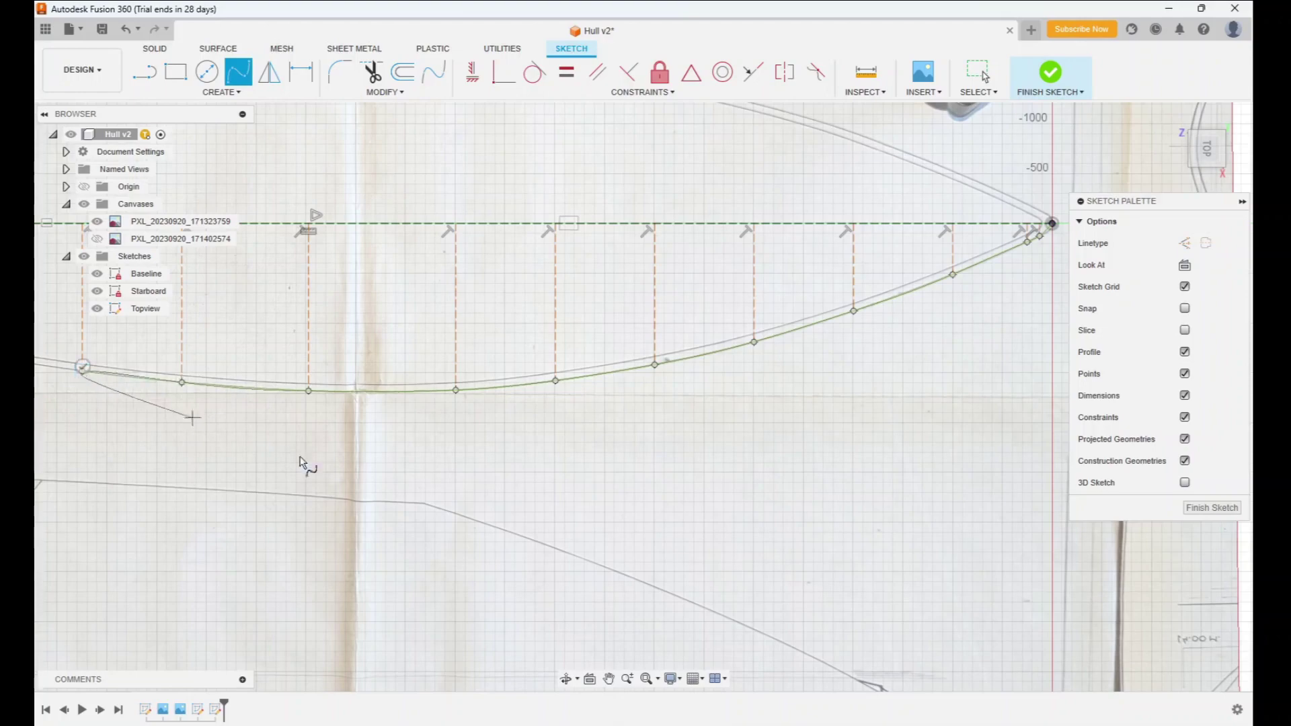
left_click_drag(215, 421, 984, 513)
key("Escape")
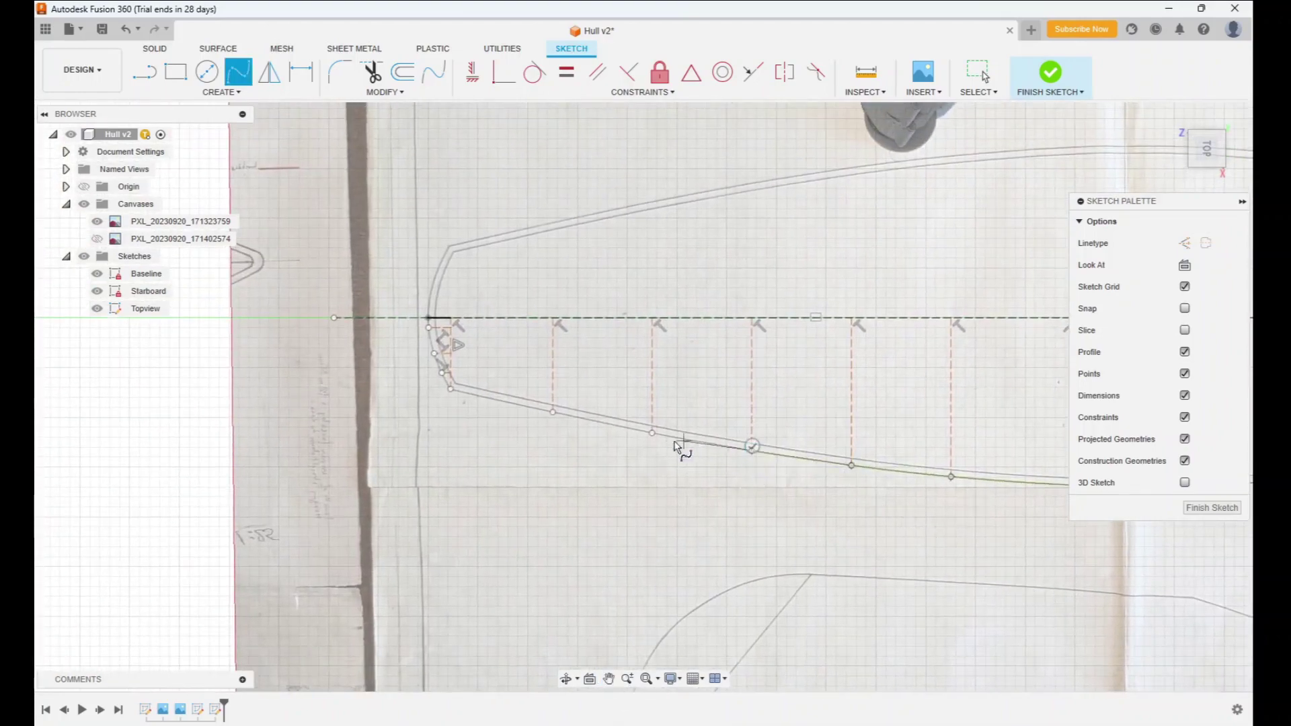
left_click(652, 433)
left_click(552, 409)
scroll(464, 409, "up", 6)
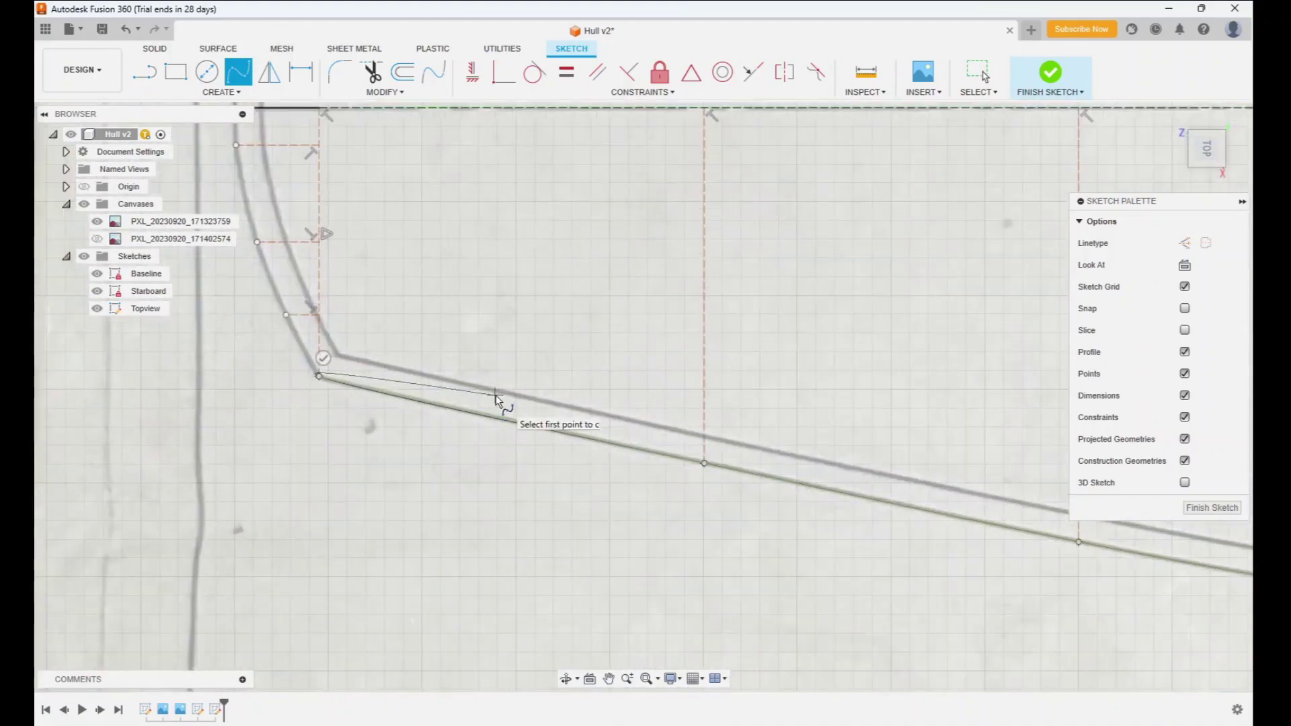
left_click(324, 356)
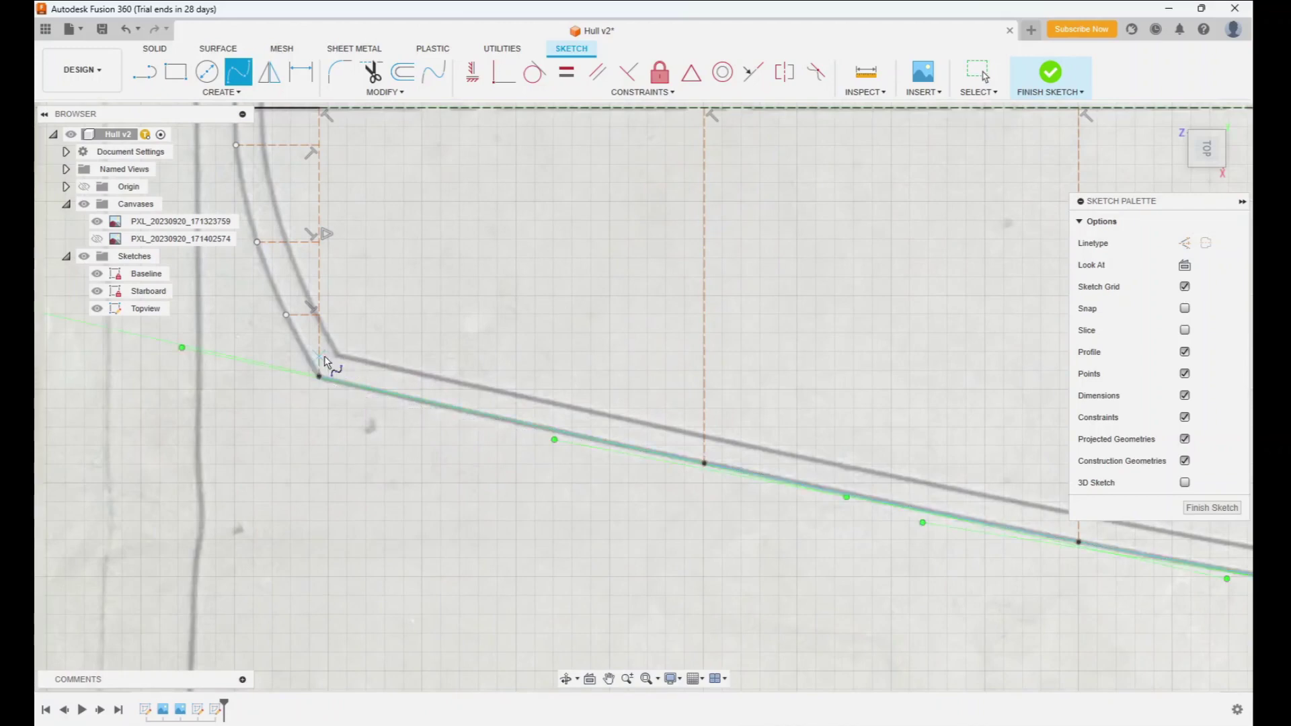
- Draw a fit point spline for the transom from the centreline's aft point through the three short offset endpoints to the aft corner
left_click(613, 683)
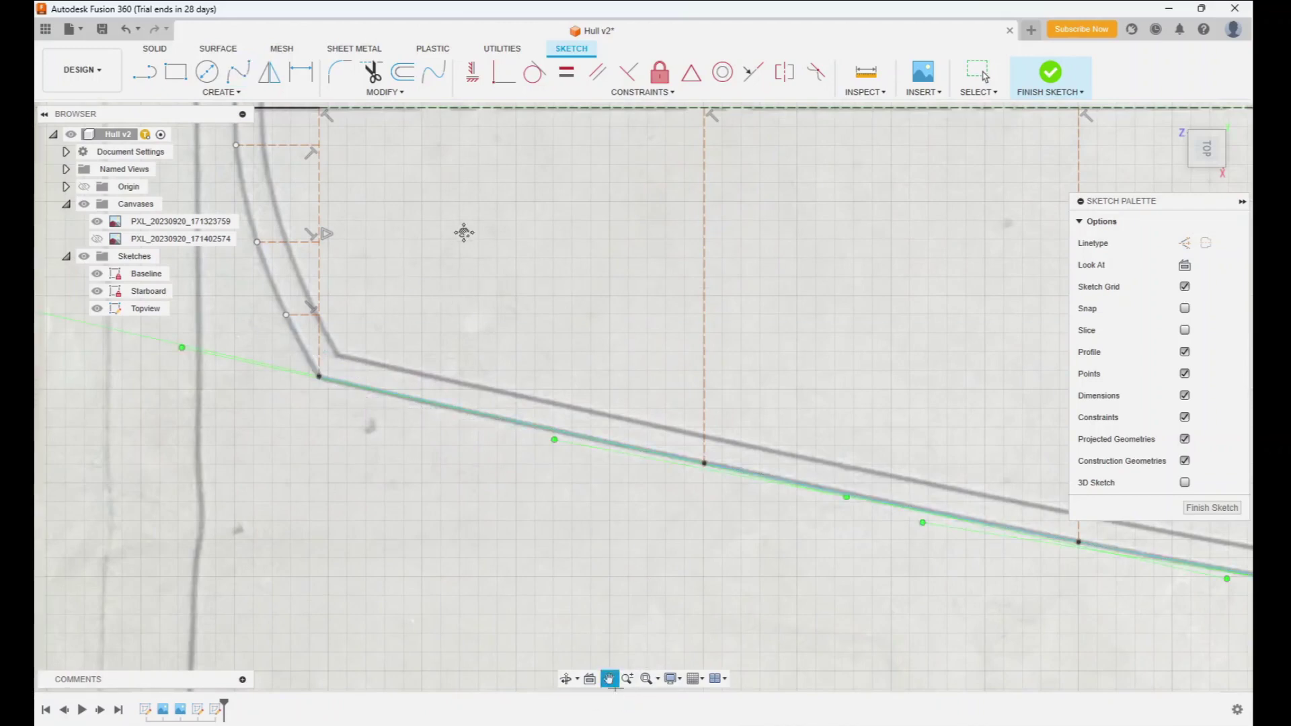
left_click_drag(468, 234, 691, 405)
key("Escape")
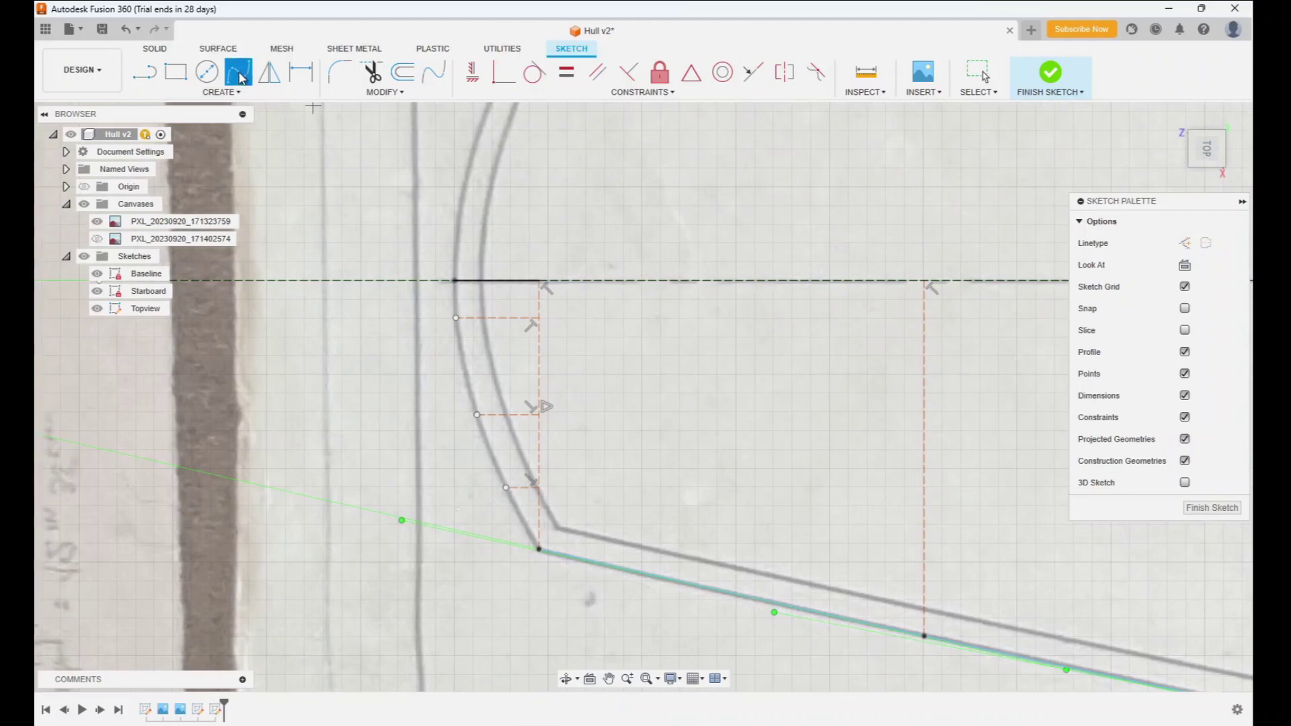
left_click(456, 318)
left_click(477, 415)
left_click(506, 487)
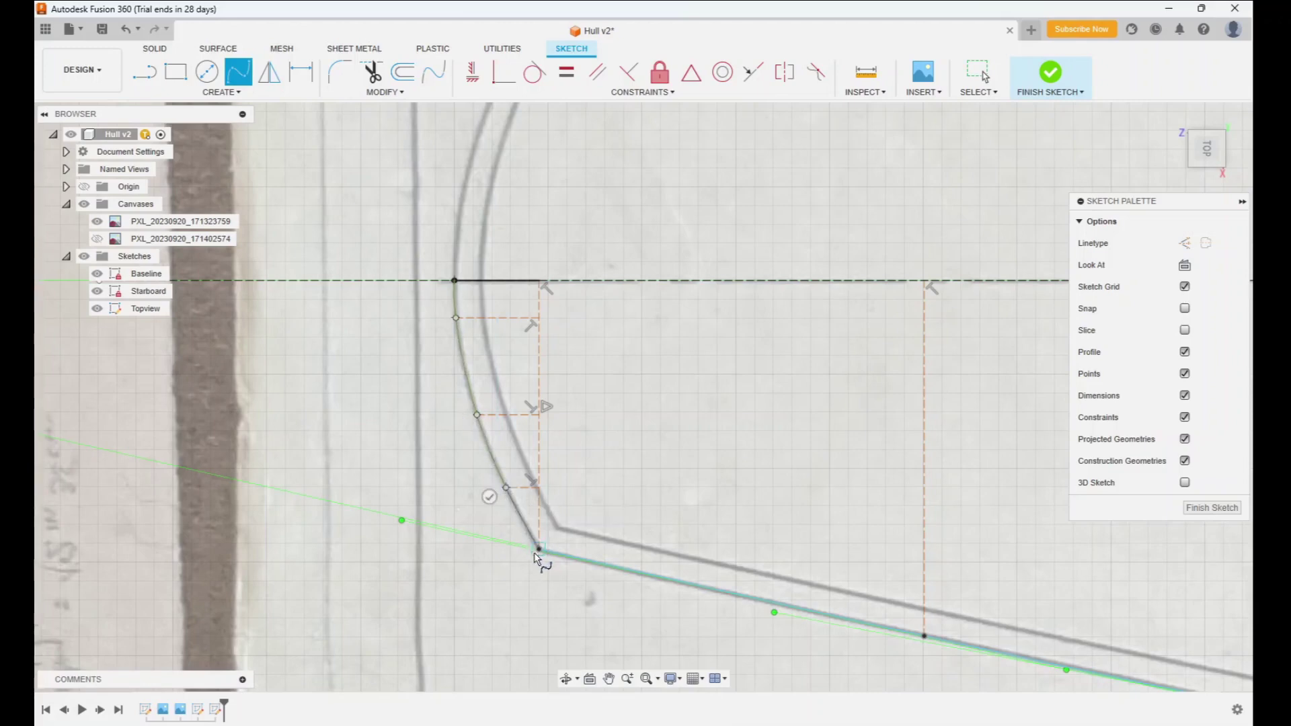
left_click(539, 550)
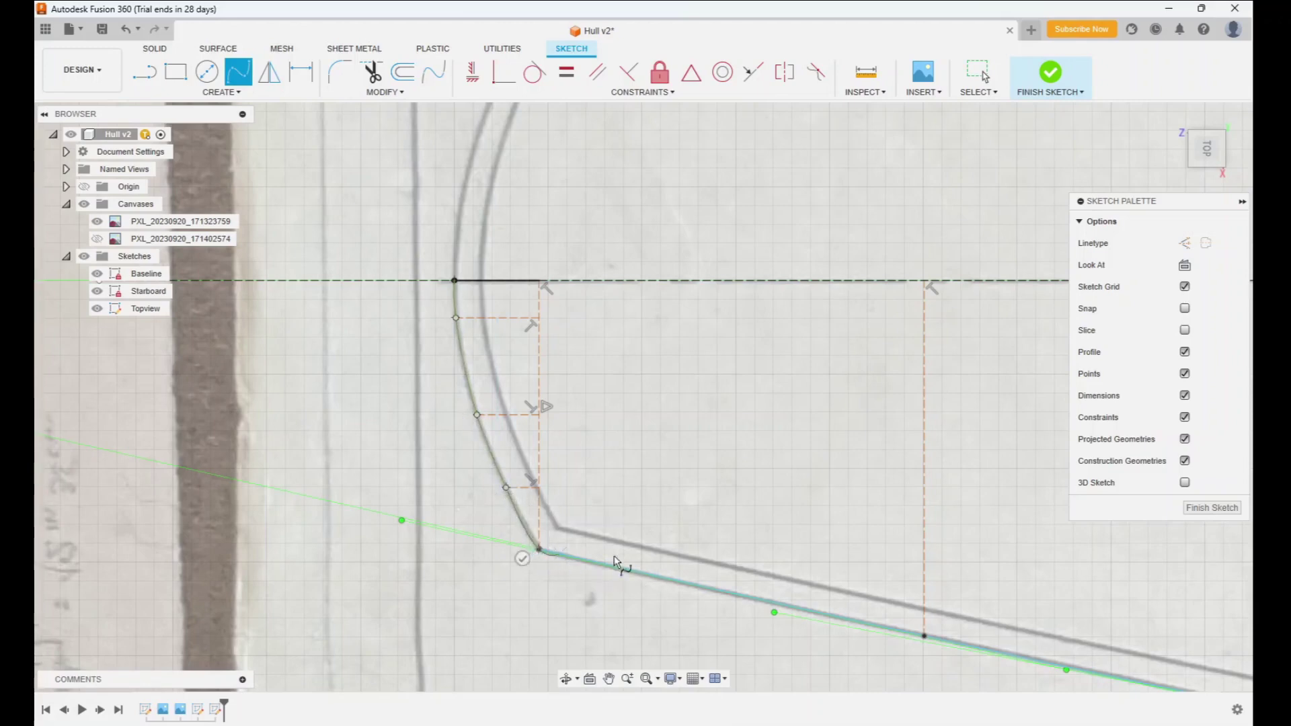
left_click(522, 557)
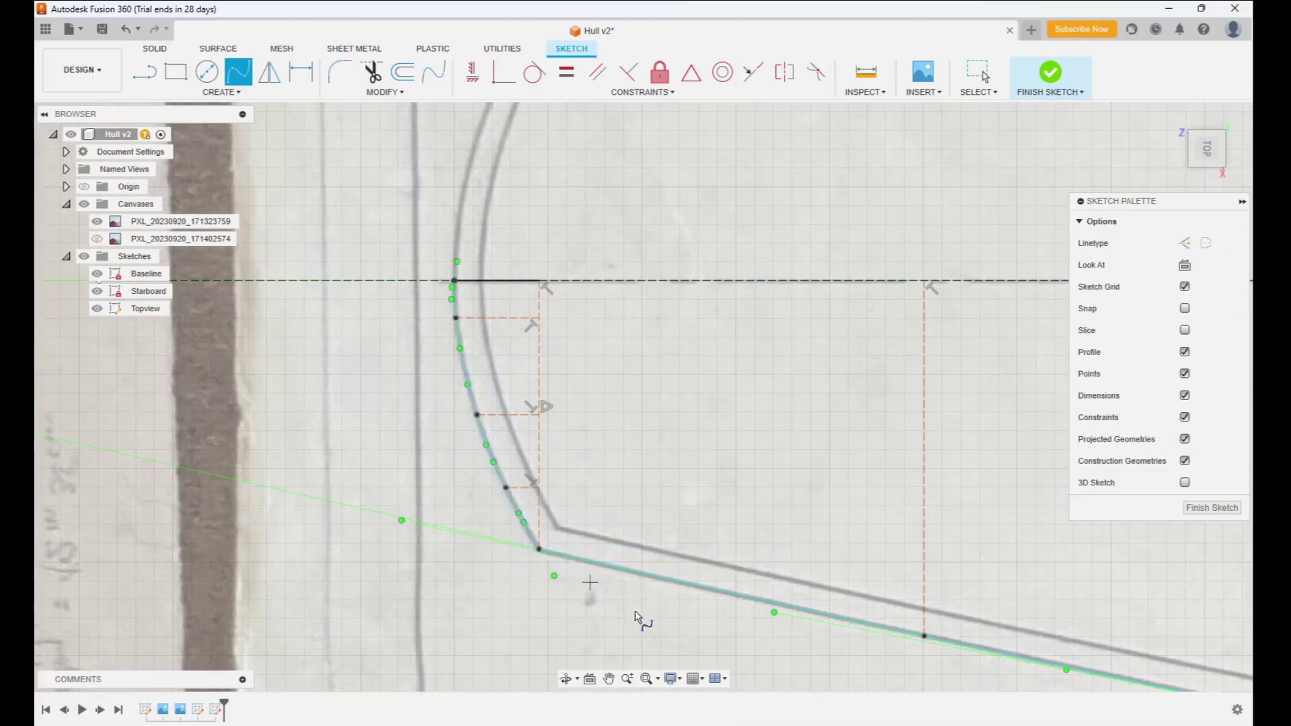
- Adjust the tangent handle at the transom spline's centreline end so the curve leaves the centreline perpendicularly
scroll(534, 301, "up", 5)
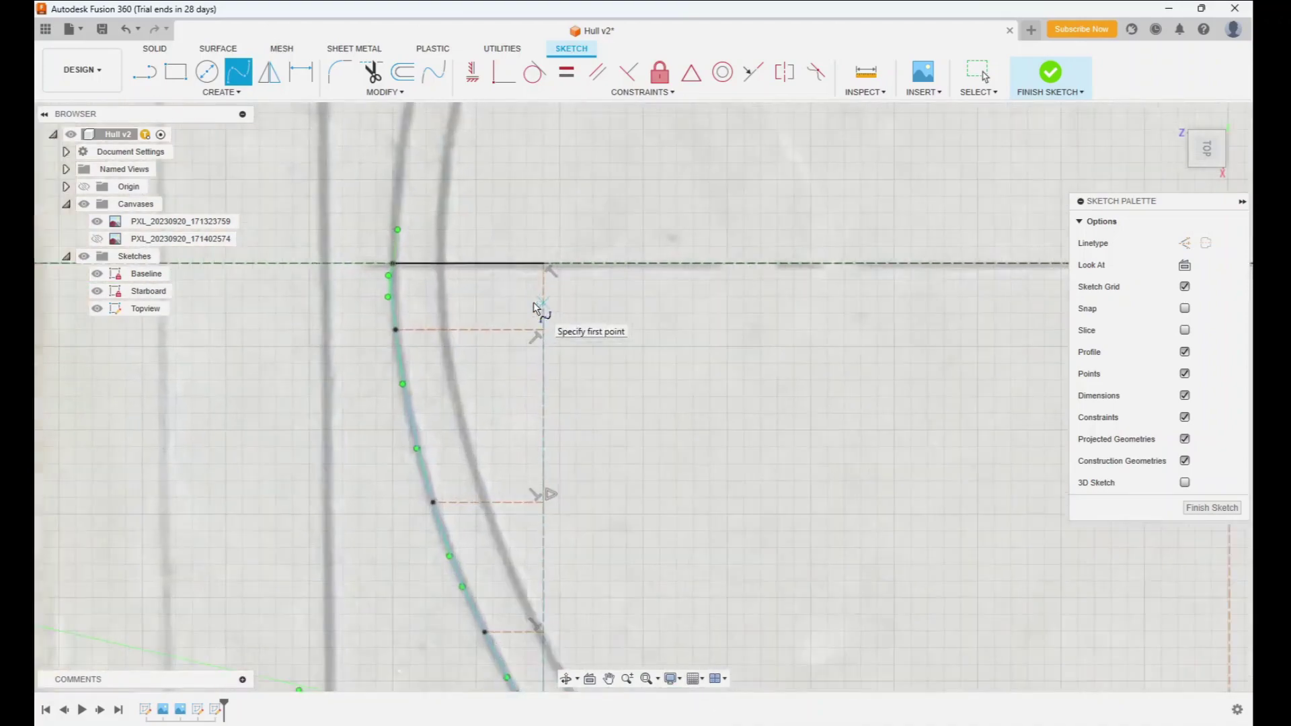
left_click(609, 678)
mouse_move(447, 260)
left_mouse_down()
mouse_move(565, 323)
mouse_move(758, 393)
left_mouse_up()
scroll(753, 390, "down", 2)
scroll(752, 388, "up", 5)
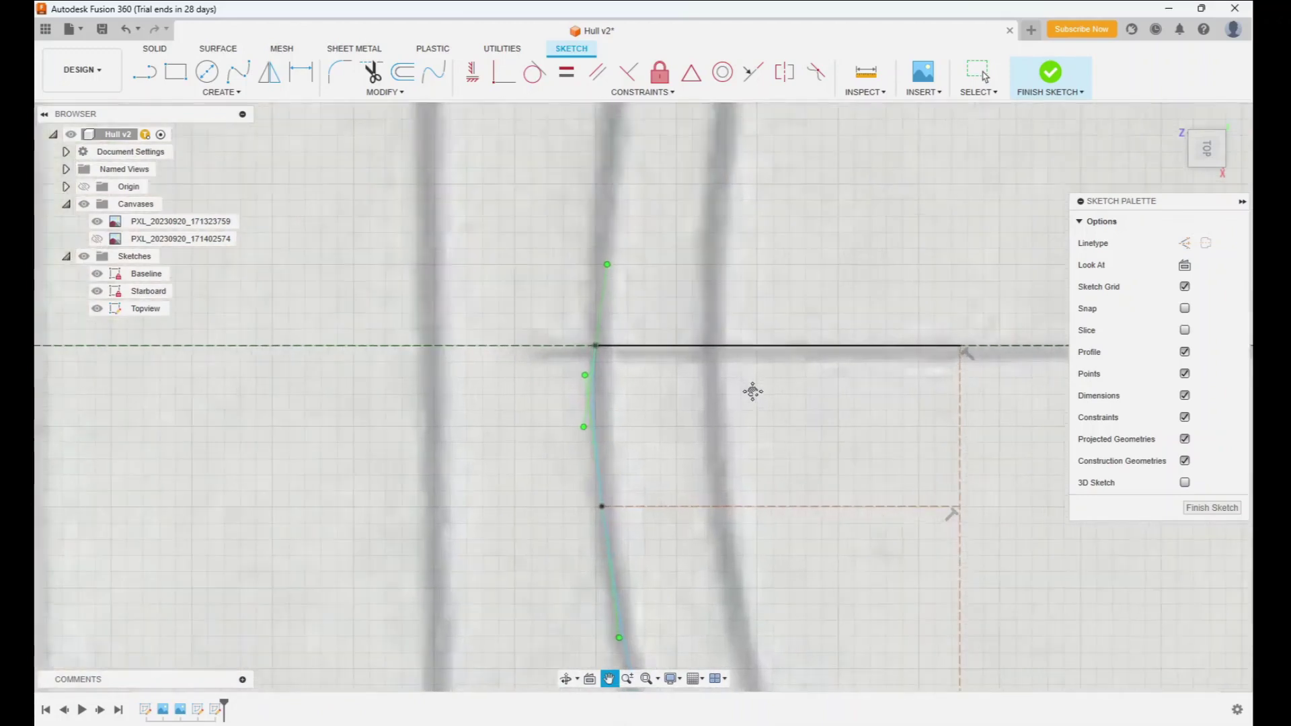
key("Escape")
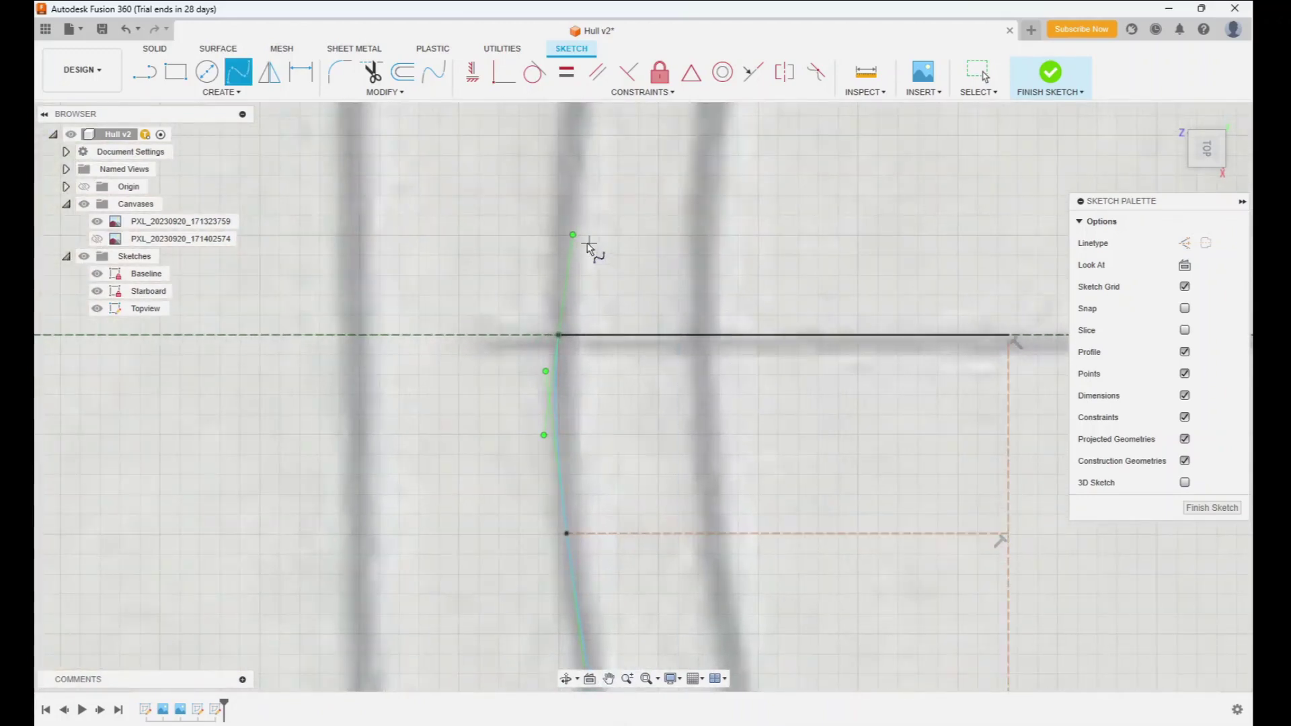
right_click(702, 240)
left_click(638, 240)
key("Escape")
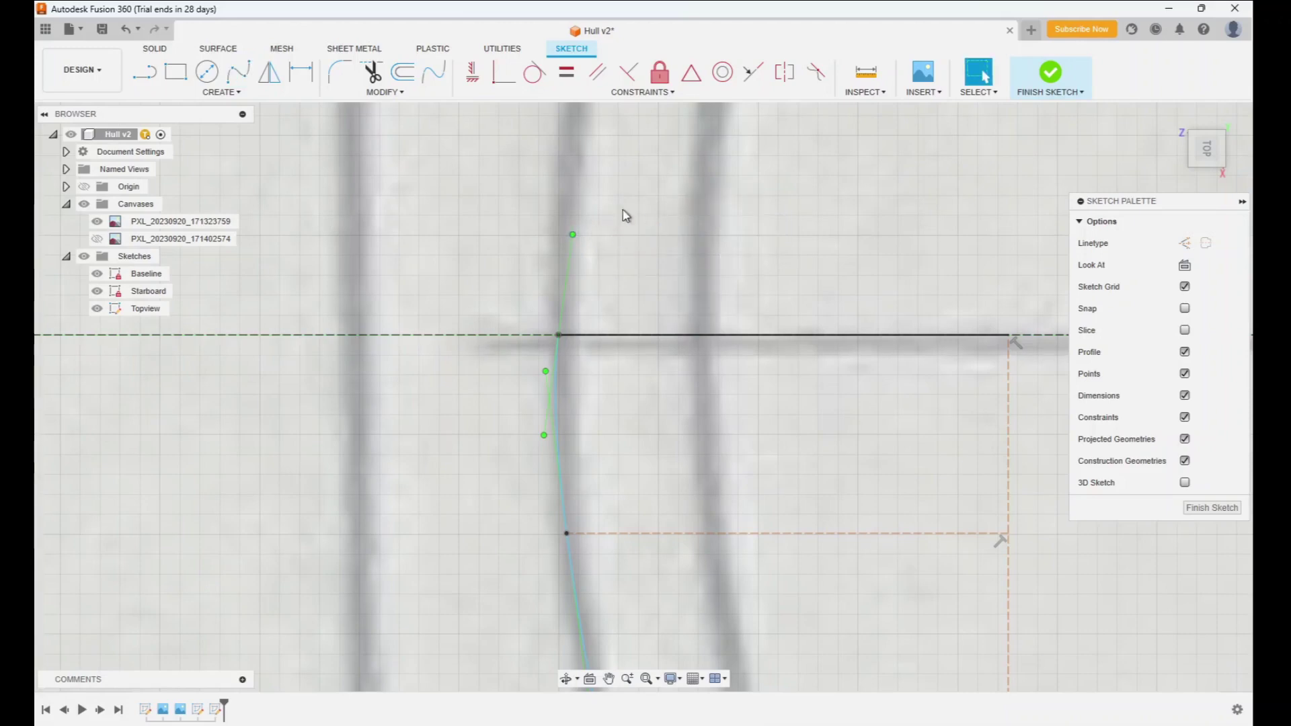
left_click_drag(573, 241, 562, 238)
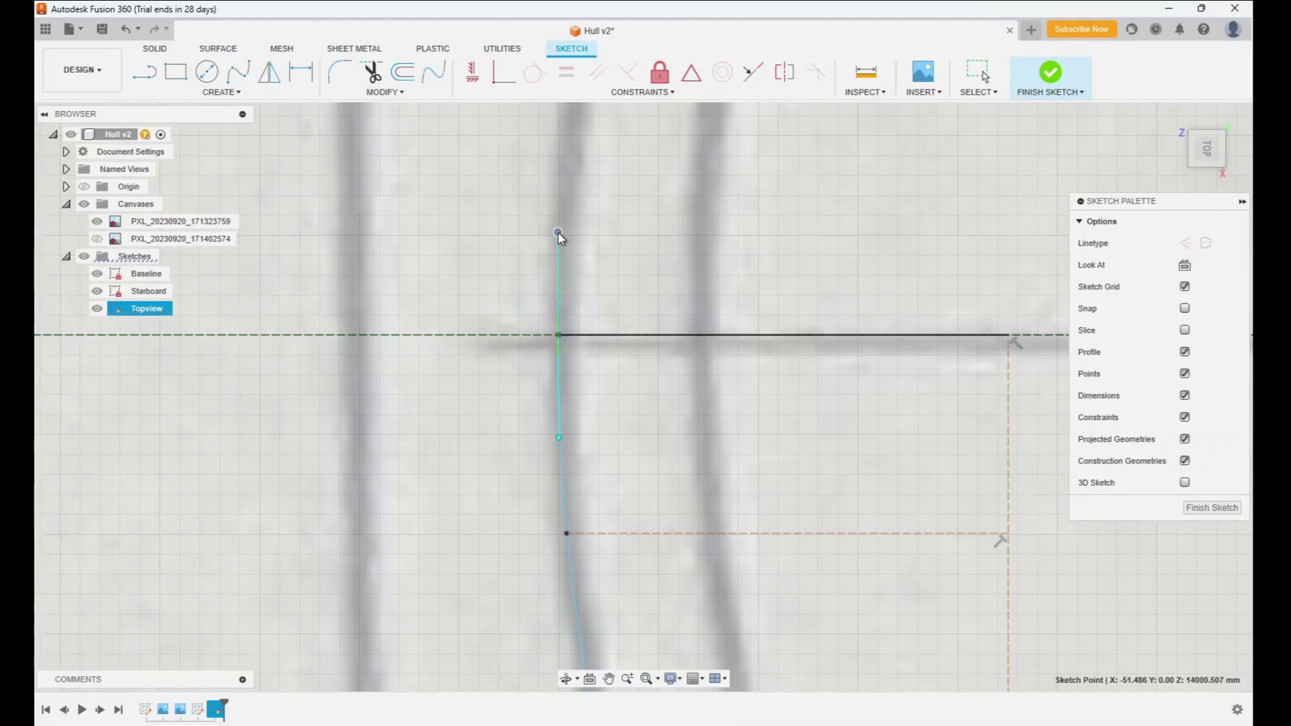
key("Escape")
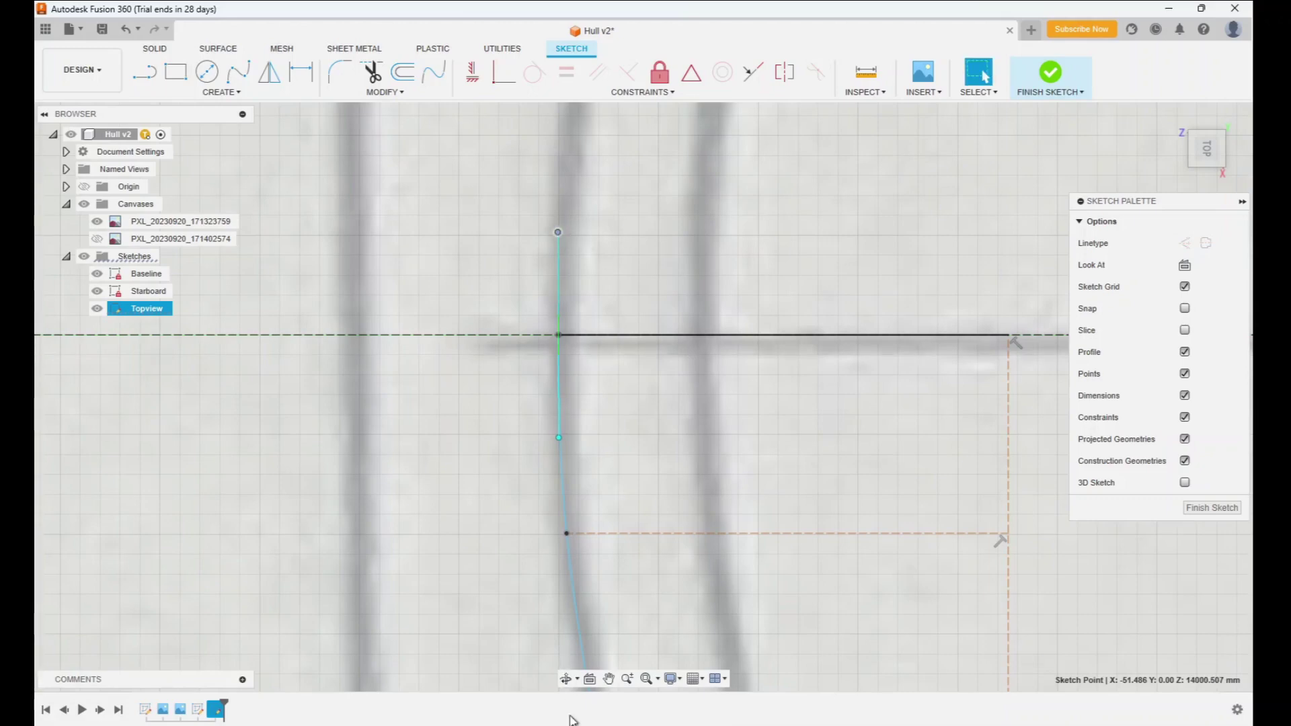
- Inspect the traced outline against the canvas, from the transom curve around the aft corner and forward to the bow
left_click(609, 679)
left_click_drag(778, 553, 623, 109)
mouse_move(726, 636)
left_mouse_down()
mouse_move(675, 568)
mouse_move(530, 147)
mouse_move(481, 63)
left_mouse_up()
mouse_move(692, 560)
left_mouse_down()
mouse_move(669, 421)
mouse_move(569, 227)
left_mouse_up()
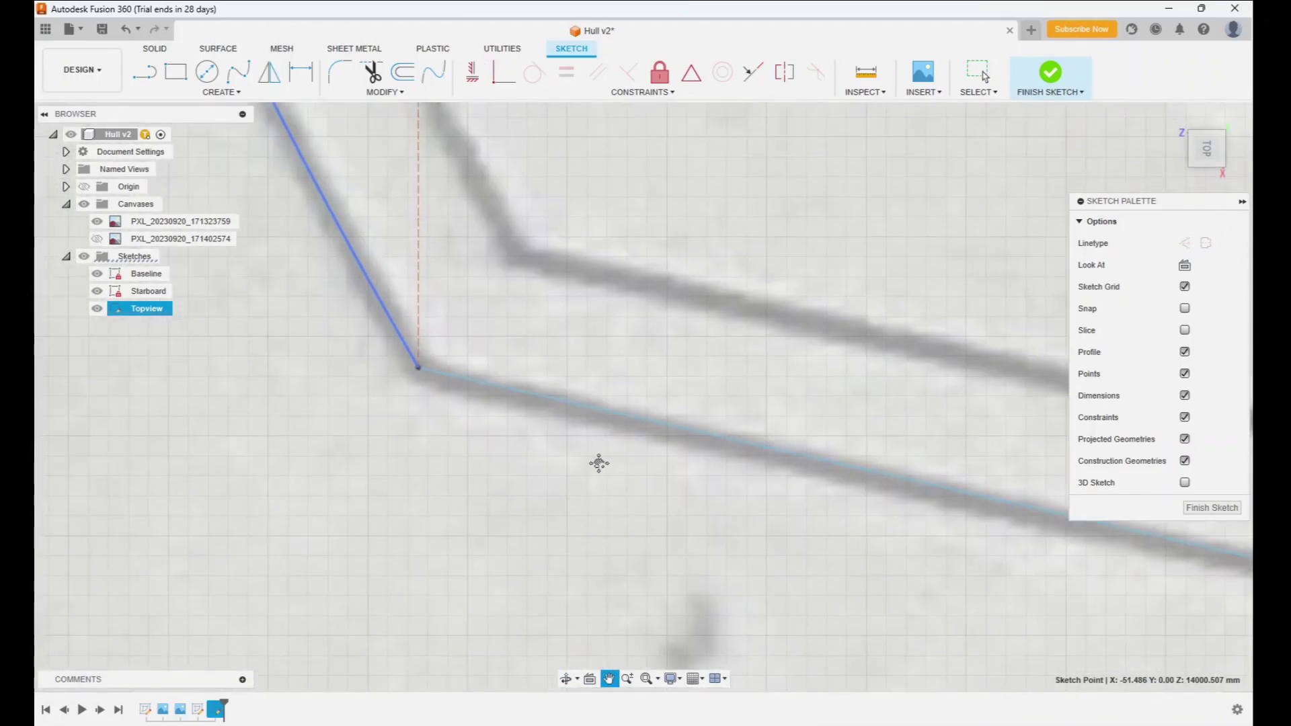
scroll(770, 542, "up", 2)
scroll(772, 543, "down", 8)
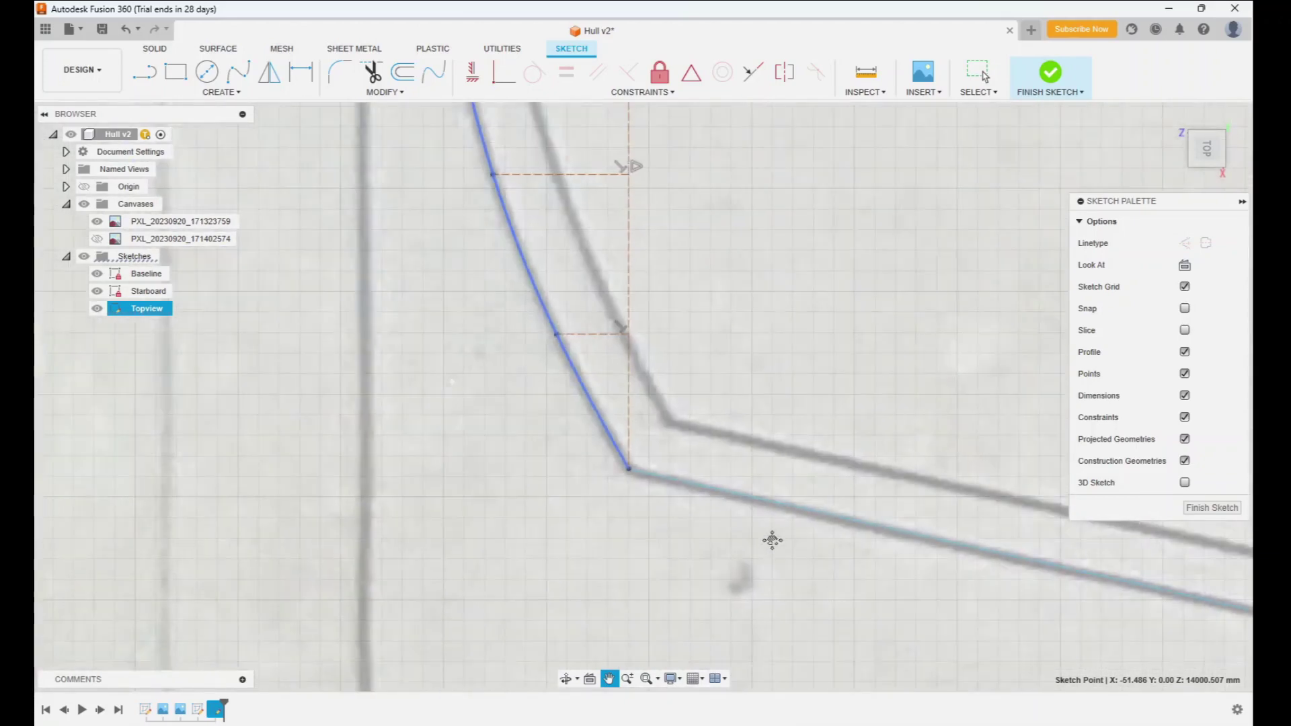
left_click(608, 679)
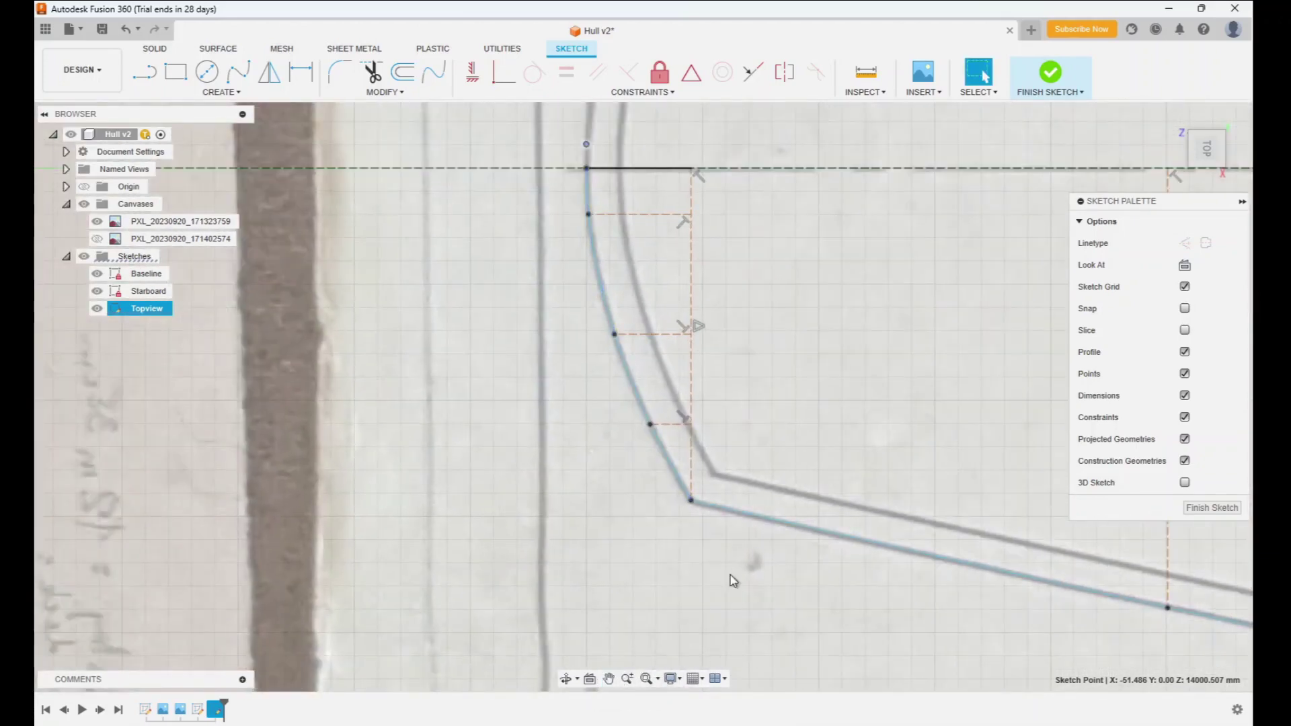
left_click(609, 679)
left_click_drag(1197, 606, 63, 419)
mouse_move(1009, 544)
left_mouse_down()
mouse_move(421, 409)
mouse_move(129, 383)
left_mouse_up()
scroll(819, 424, "down", 6)
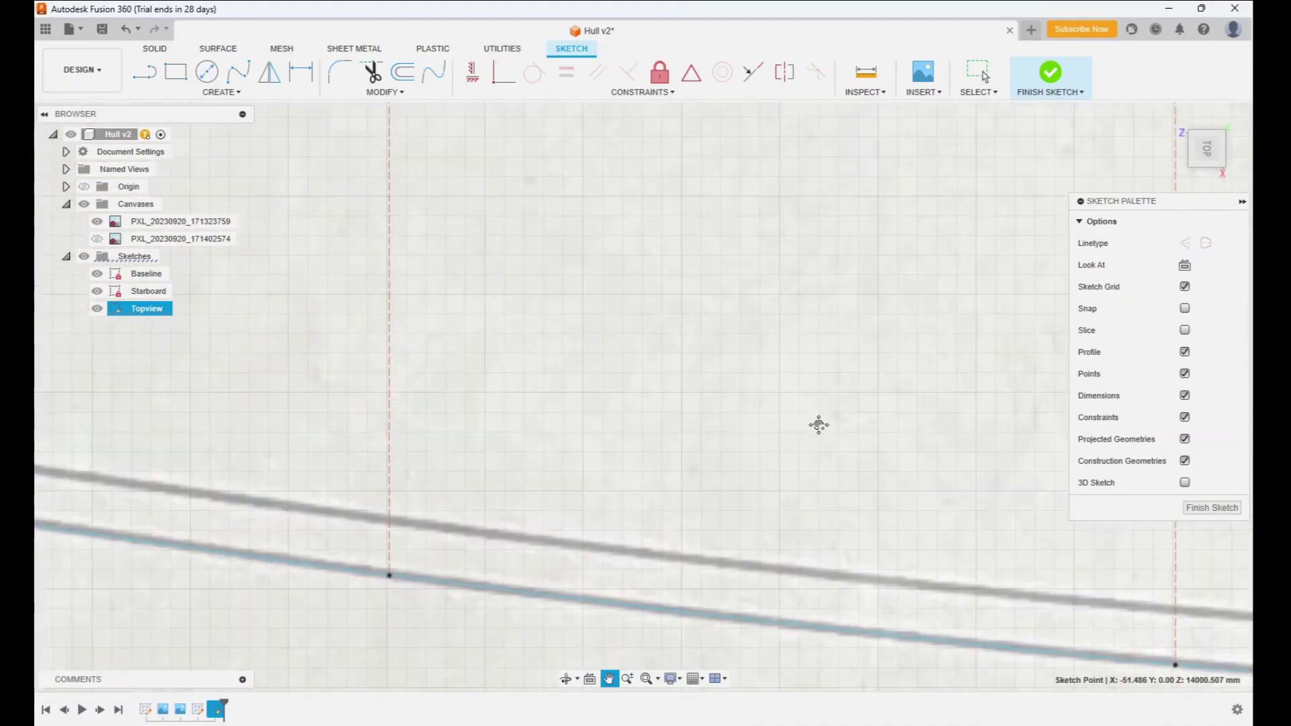
left_click_drag(980, 367, 314, 405)
left_click_drag(898, 389, 715, 412)
scroll(733, 404, "up", 5)
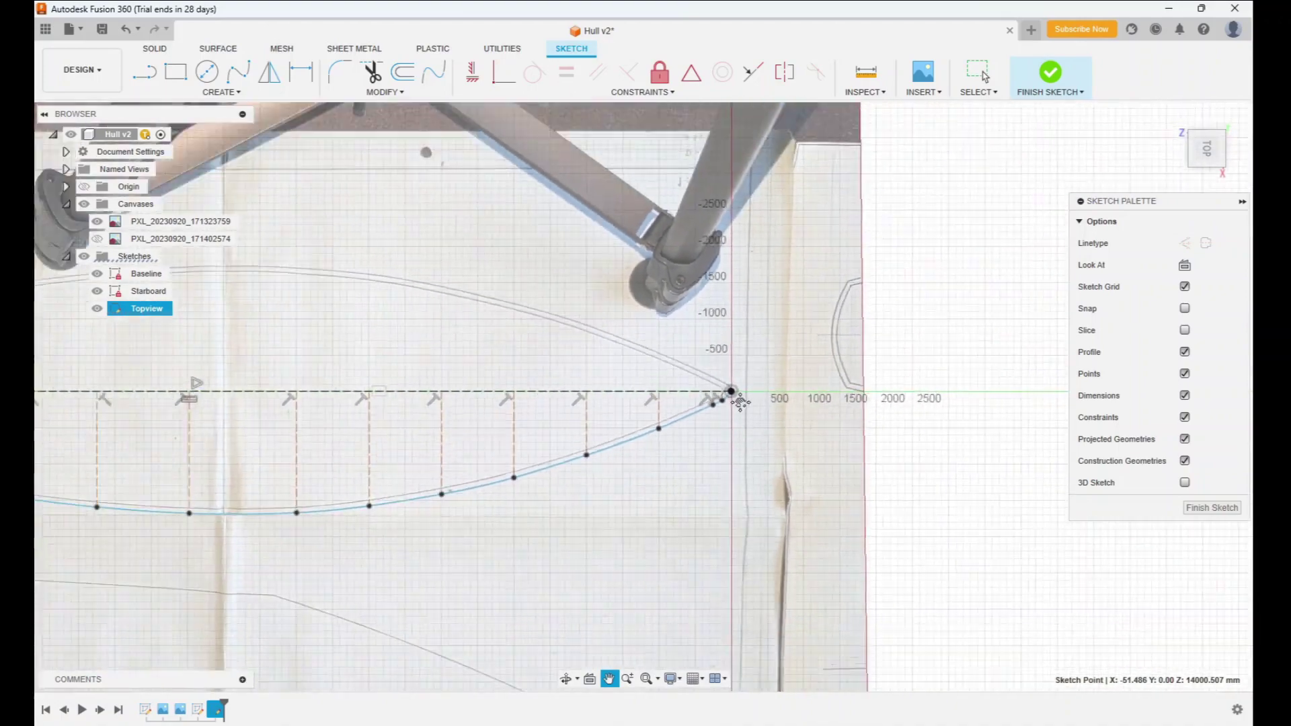
- Adjust the tangent handle at the hull spline's bow end so the curve leaves the centreline perpendicularly and follows the rounded bow
scroll(741, 402, "up", 3)
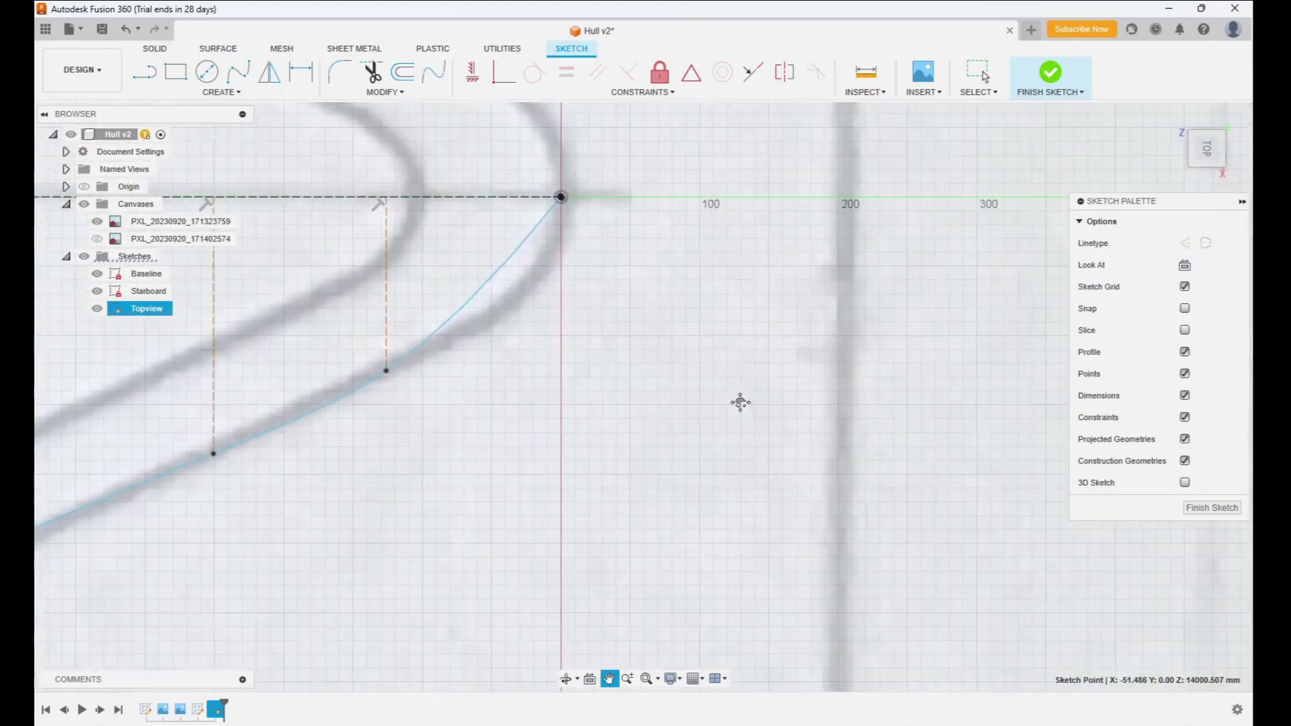
left_click_drag(684, 386, 757, 446)
left_click_drag(698, 244, 755, 374)
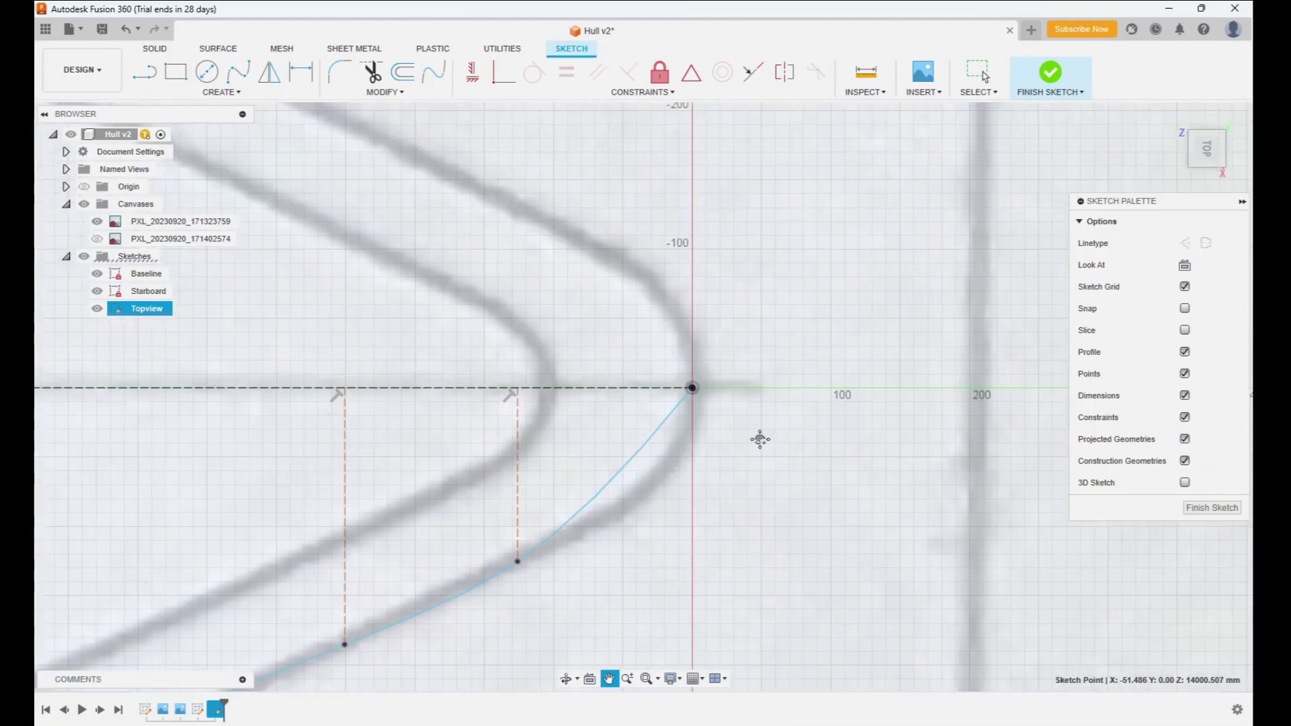
key("Escape")
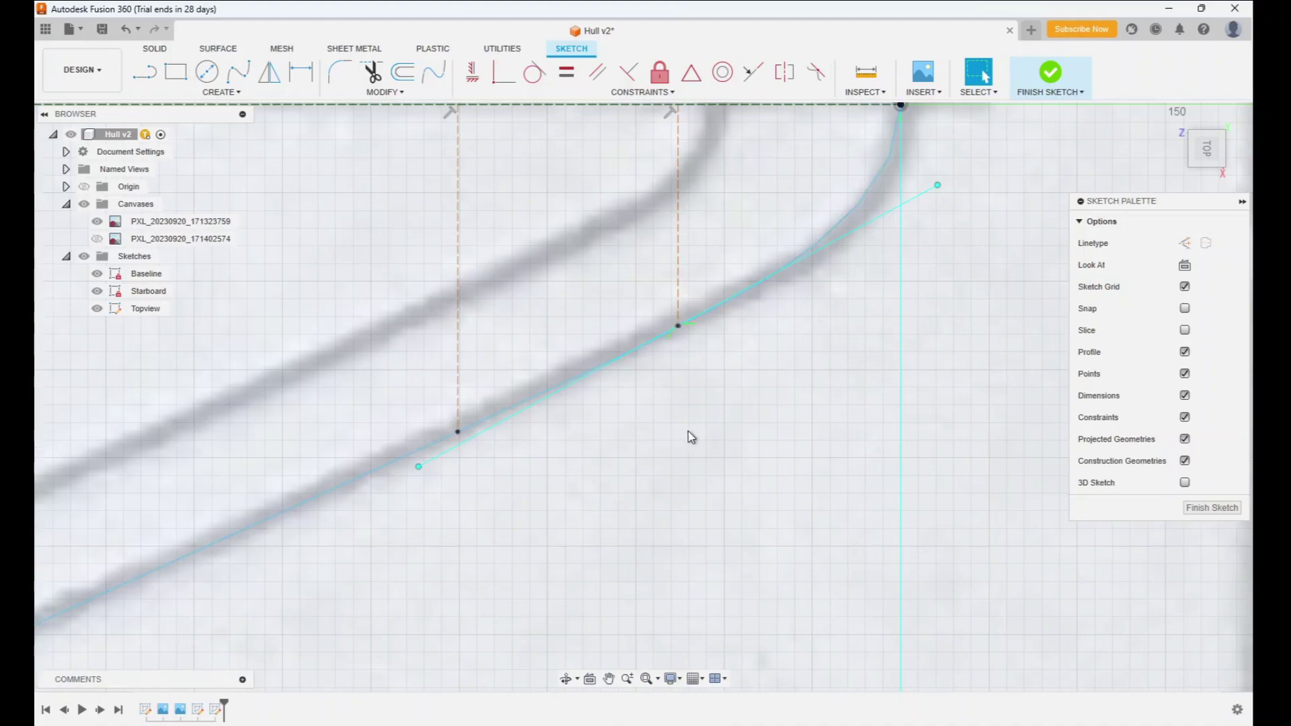
scroll(689, 436, "down", 8)
scroll(692, 438, "up", 10)
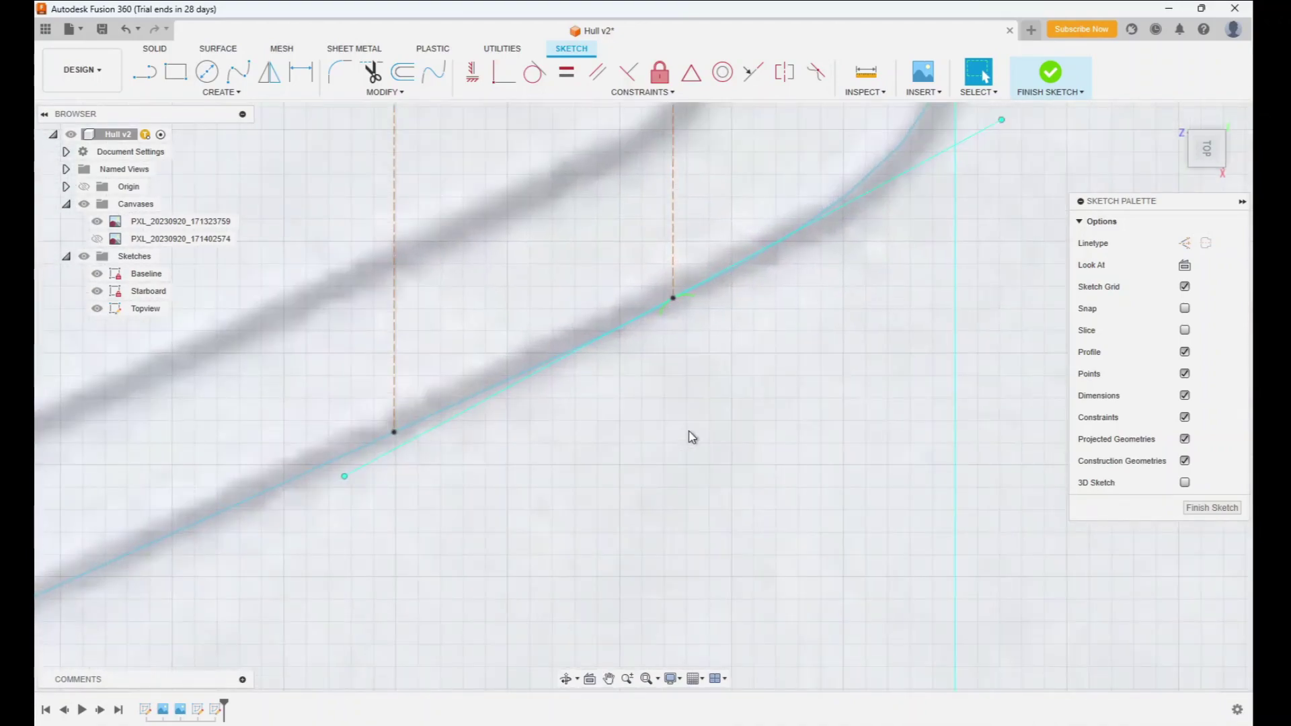
scroll(692, 437, "up", 3)
scroll(692, 438, "down", 8)
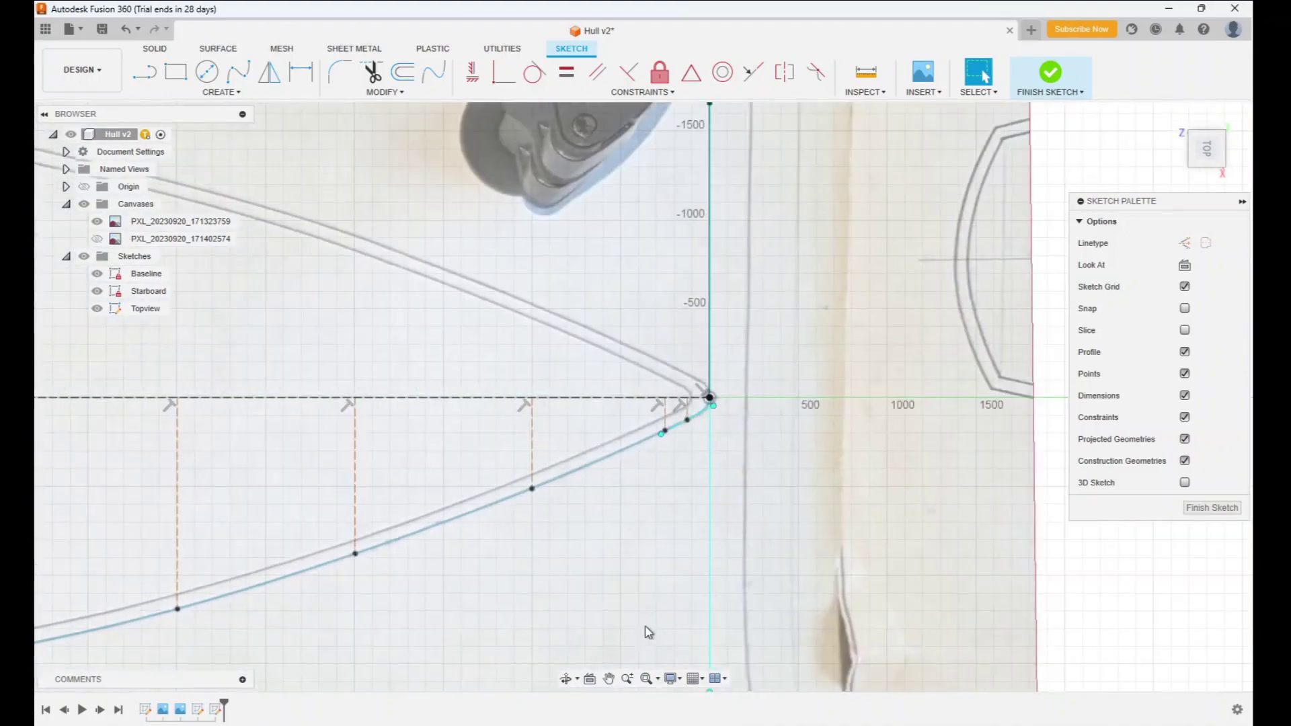
- Examine the traced hull outline against the canvas from the bow aft past midships, ending with the whole drawing in view
left_click(610, 681)
left_click_drag(522, 563, 878, 517)
scroll(641, 454, "up", 4)
scroll(641, 454, "down", 5)
scroll(641, 454, "down", 3)
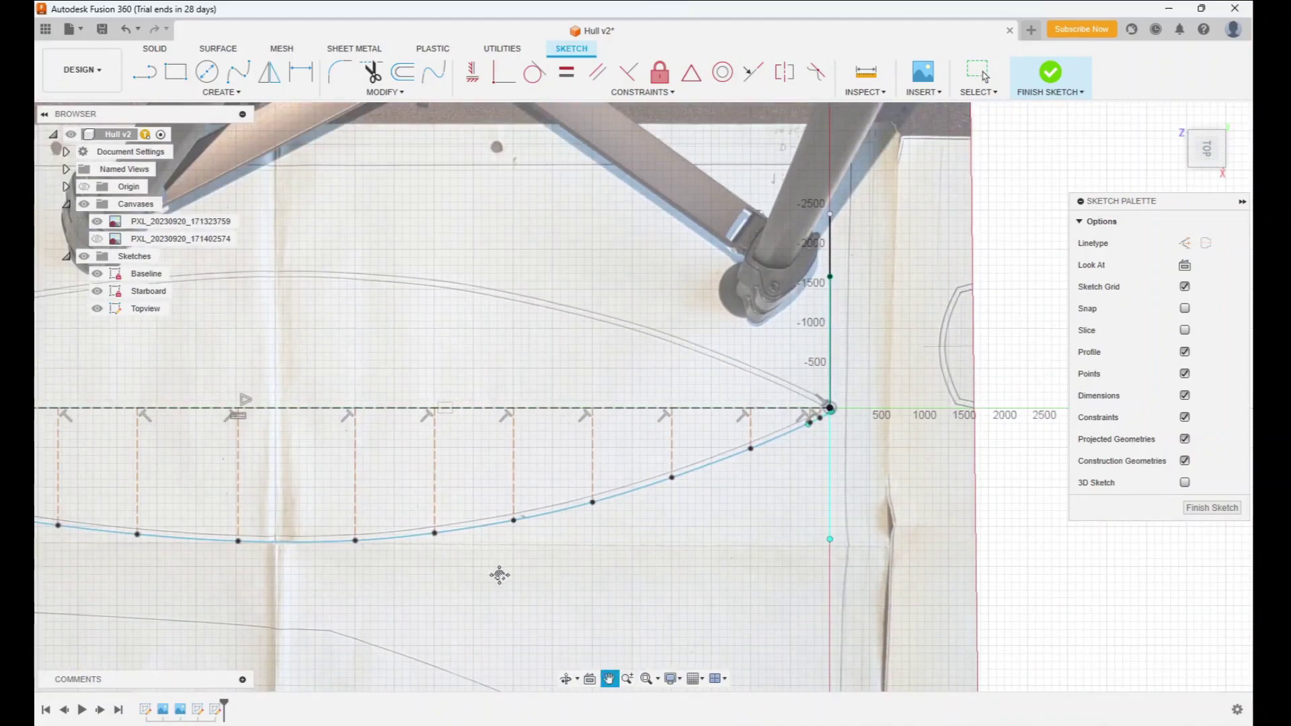
key("Escape")
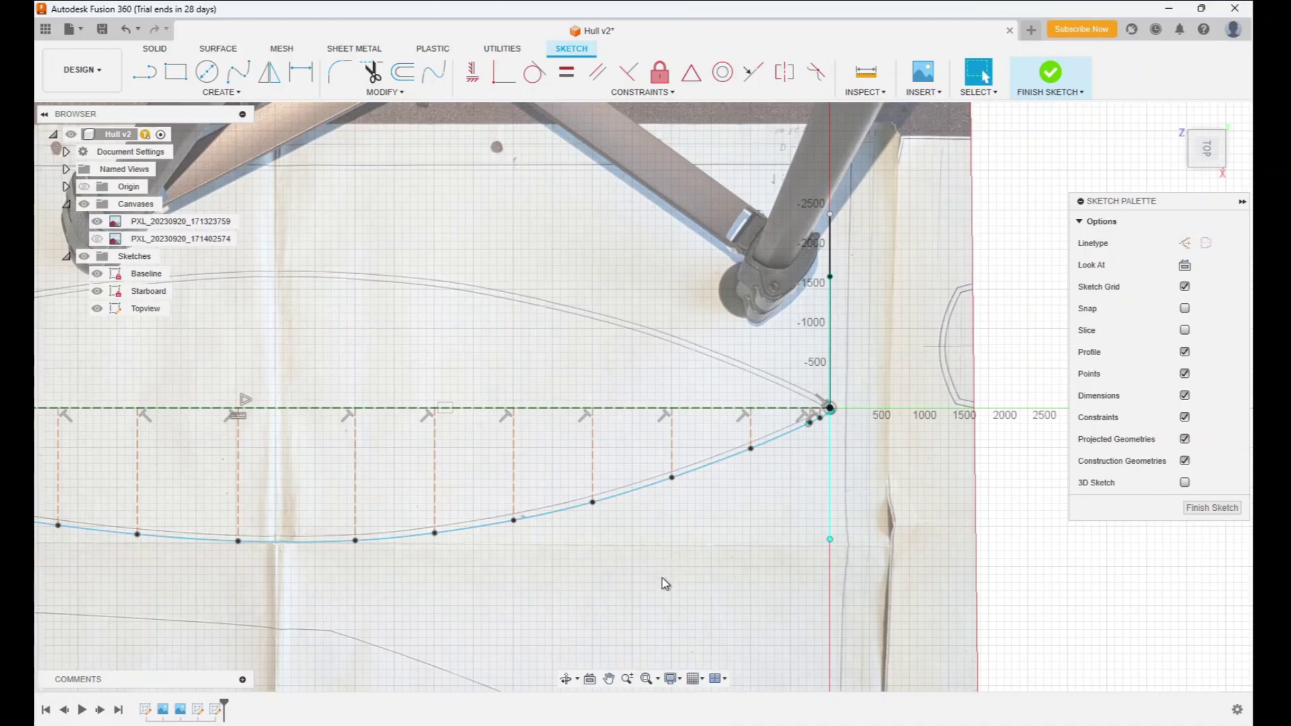
left_click(611, 680)
left_click_drag(552, 622, 804, 608)
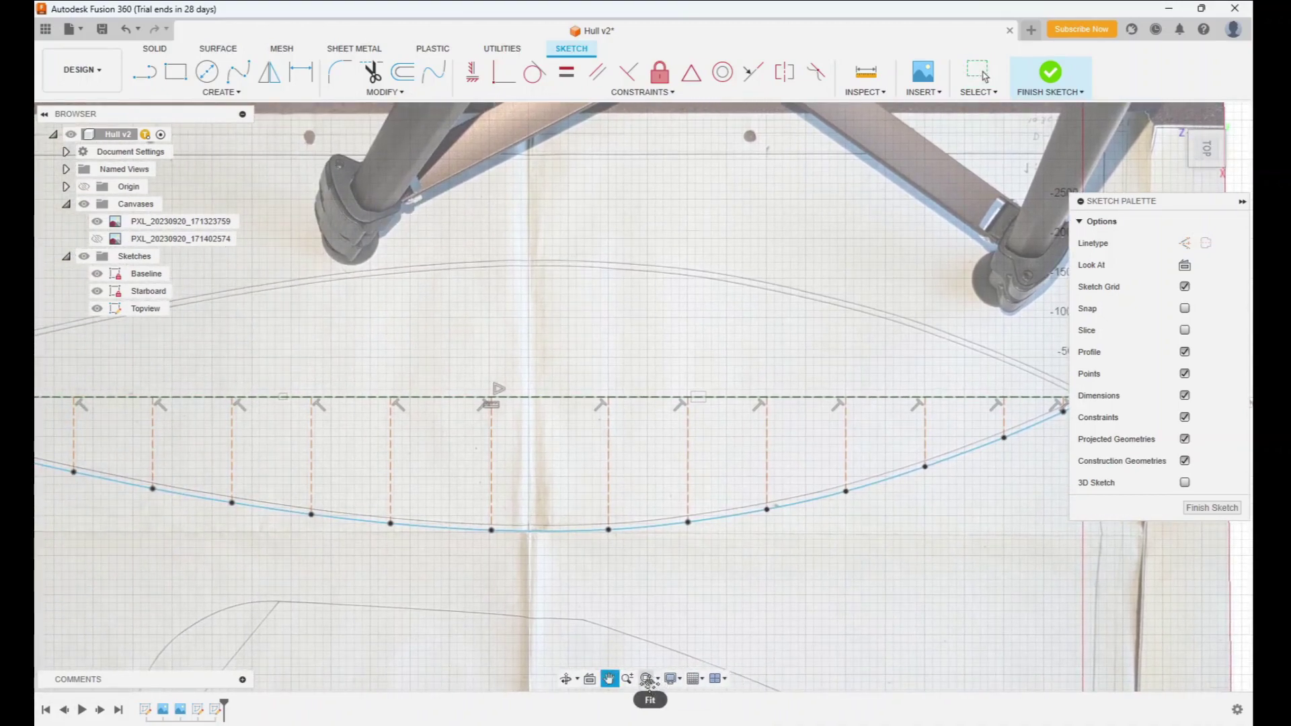
left_click(648, 680)
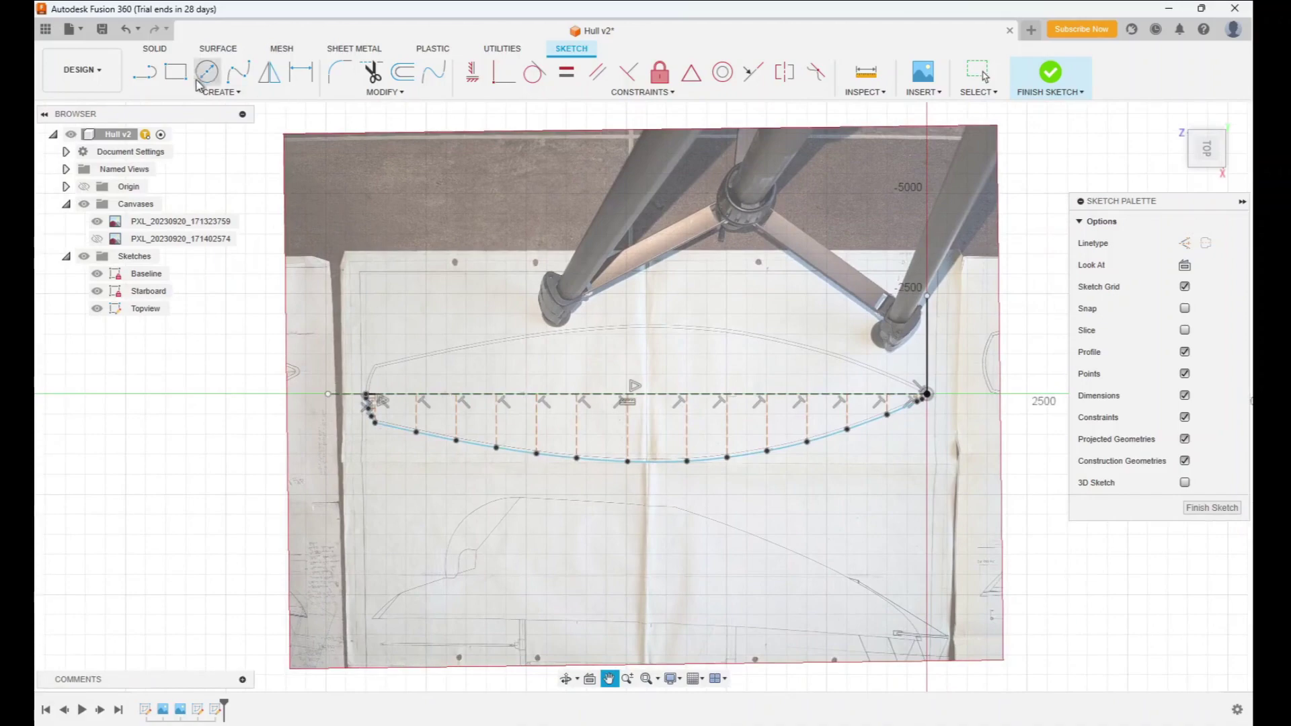
- Close the half-hull profile with a straight line along the centreline from the transom's aft point to the bow point
left_click(143, 72)
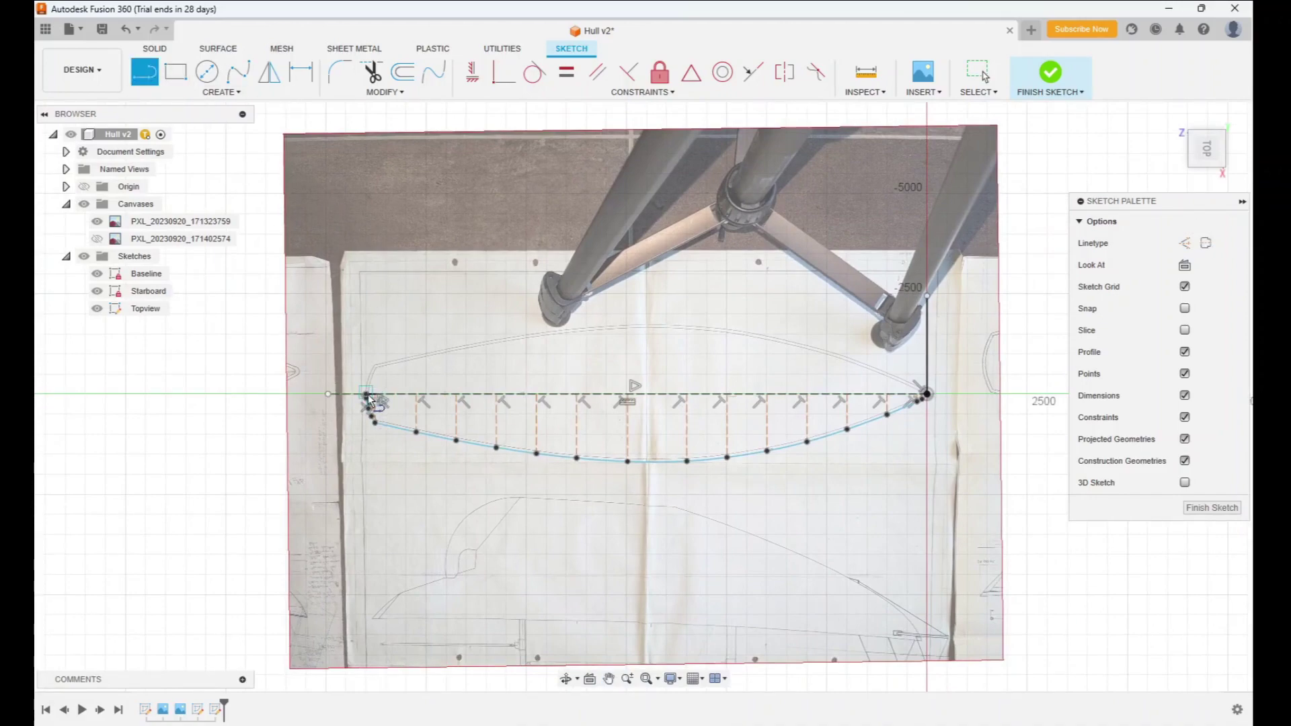
scroll(367, 400, "up", 8)
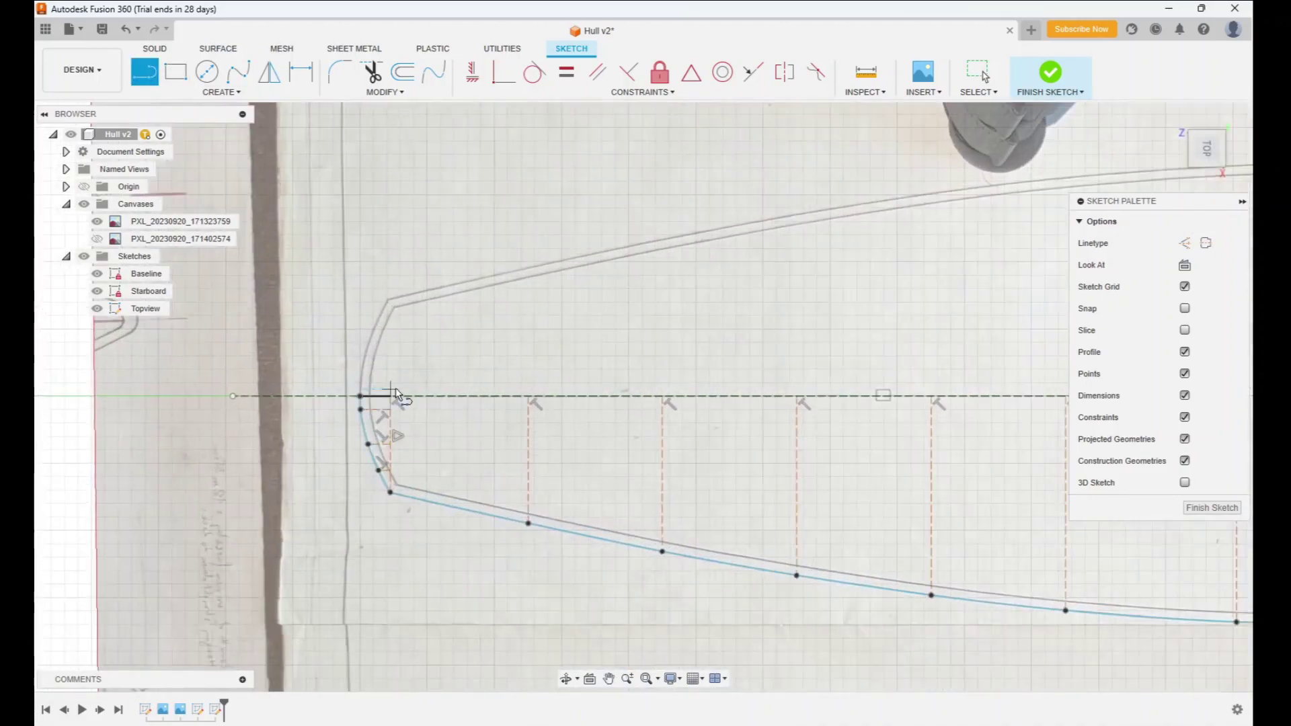
left_click(329, 404)
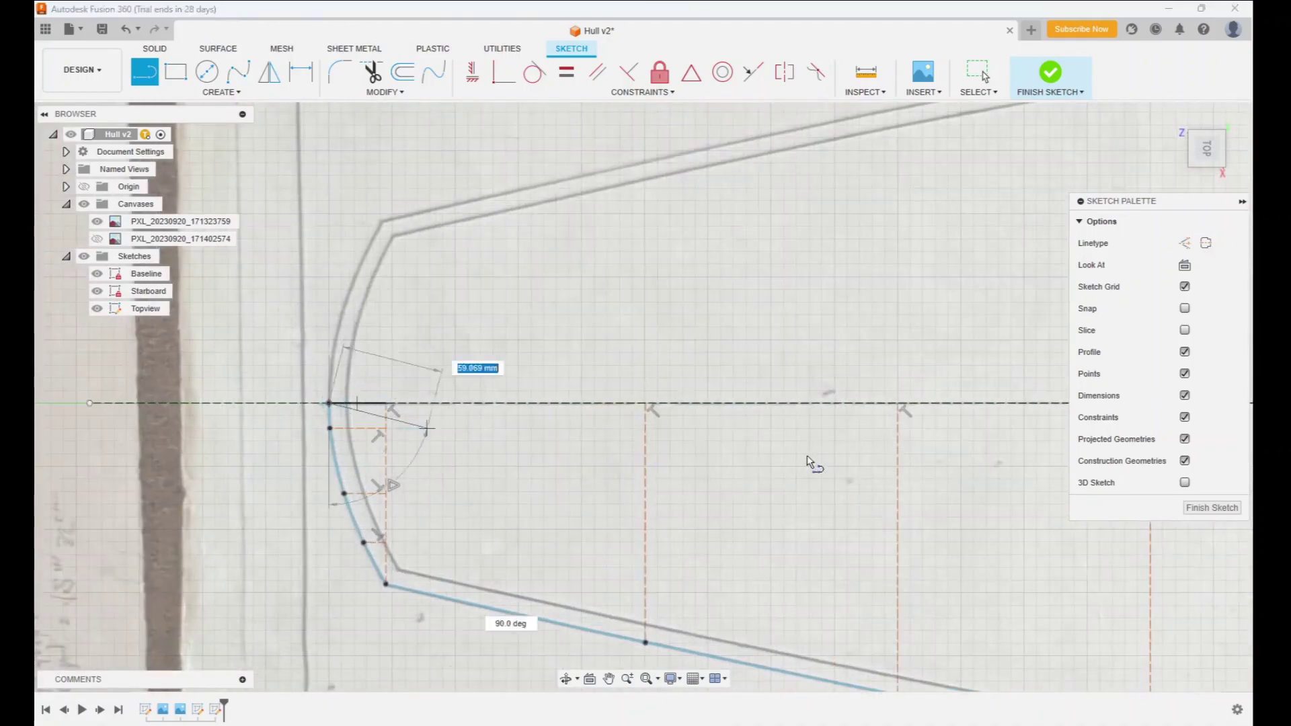
scroll(819, 456, "down", 6)
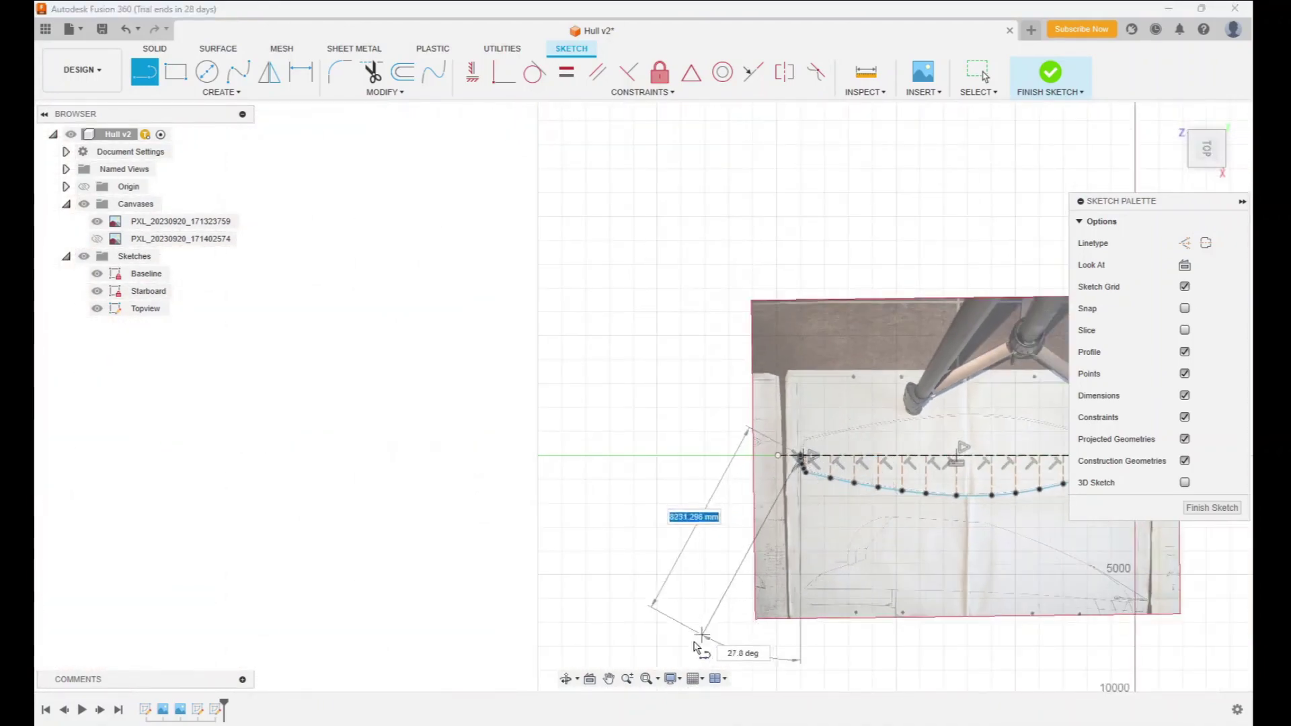
left_click(649, 666)
left_click(609, 678)
scroll(900, 505, "up", 8)
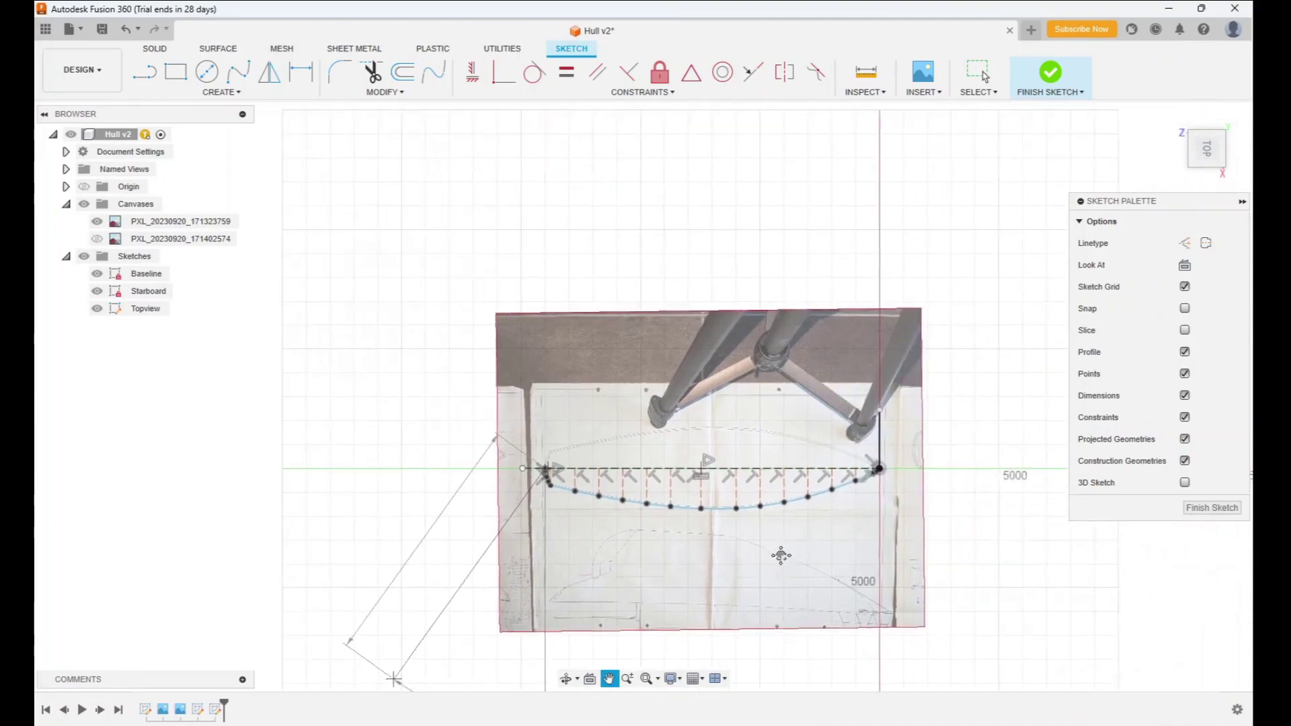
scroll(854, 471, "up", 5)
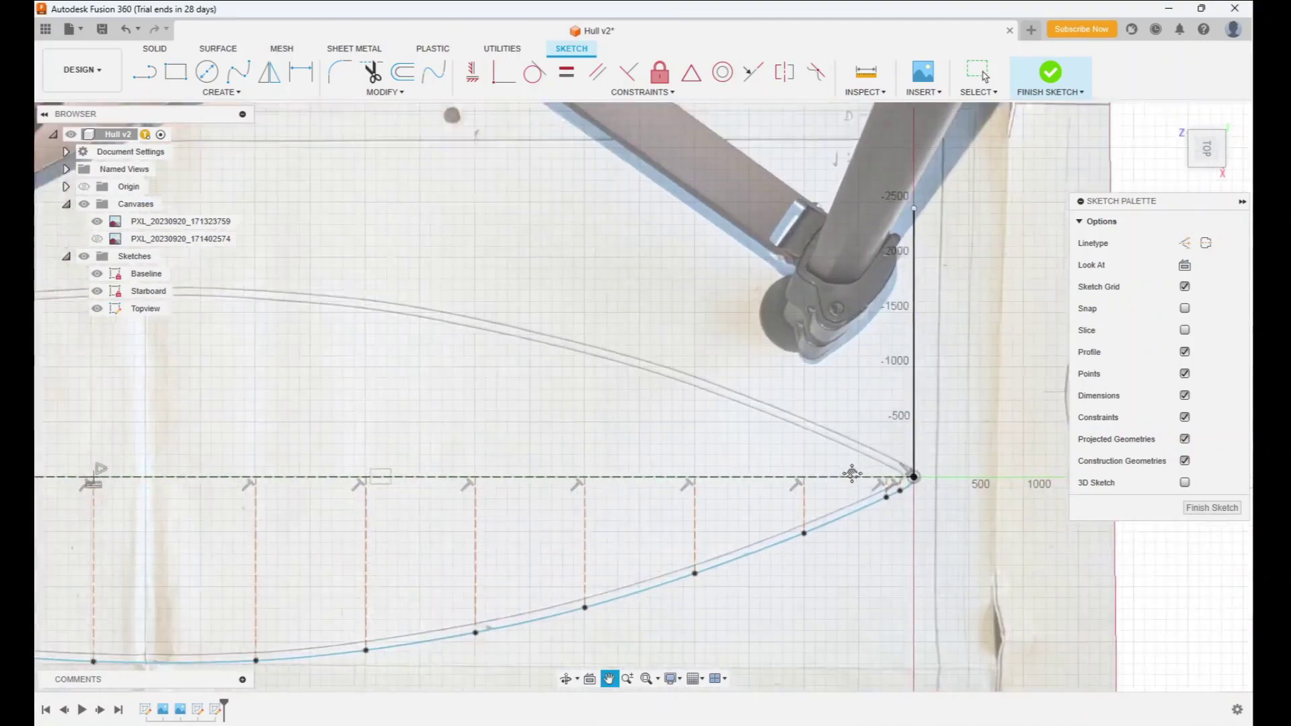
key("l")
left_click(930, 479)
left_click(929, 479)
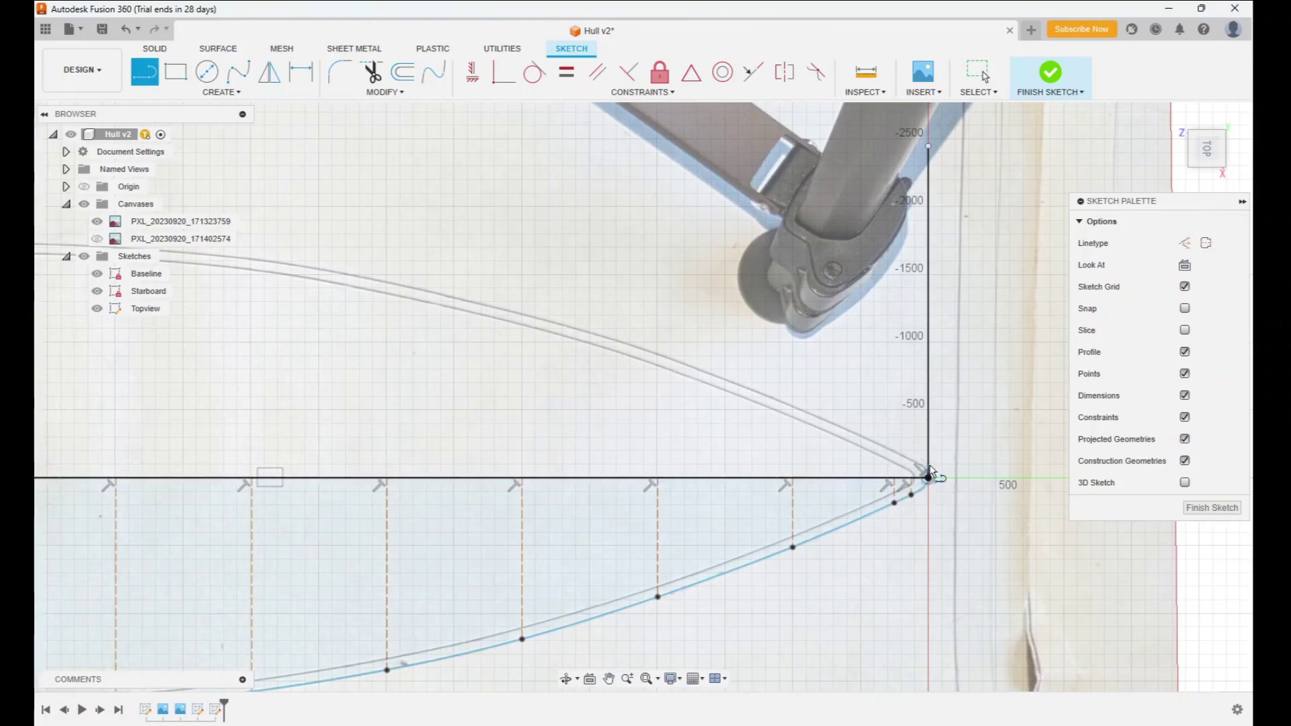
- Check the closed half-hull profile along its length and finish the Topview sketch
left_click(608, 678)
left_click_drag(508, 572, 969, 343)
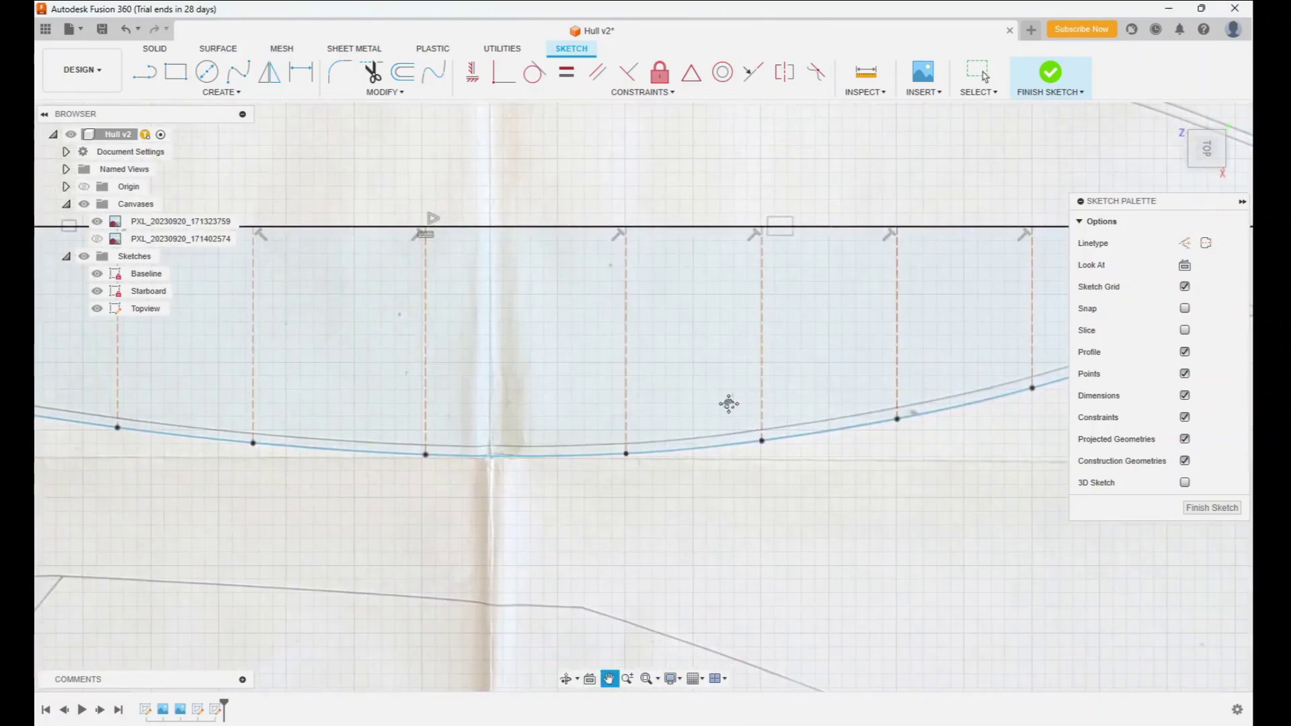
scroll(728, 404, "down", 3)
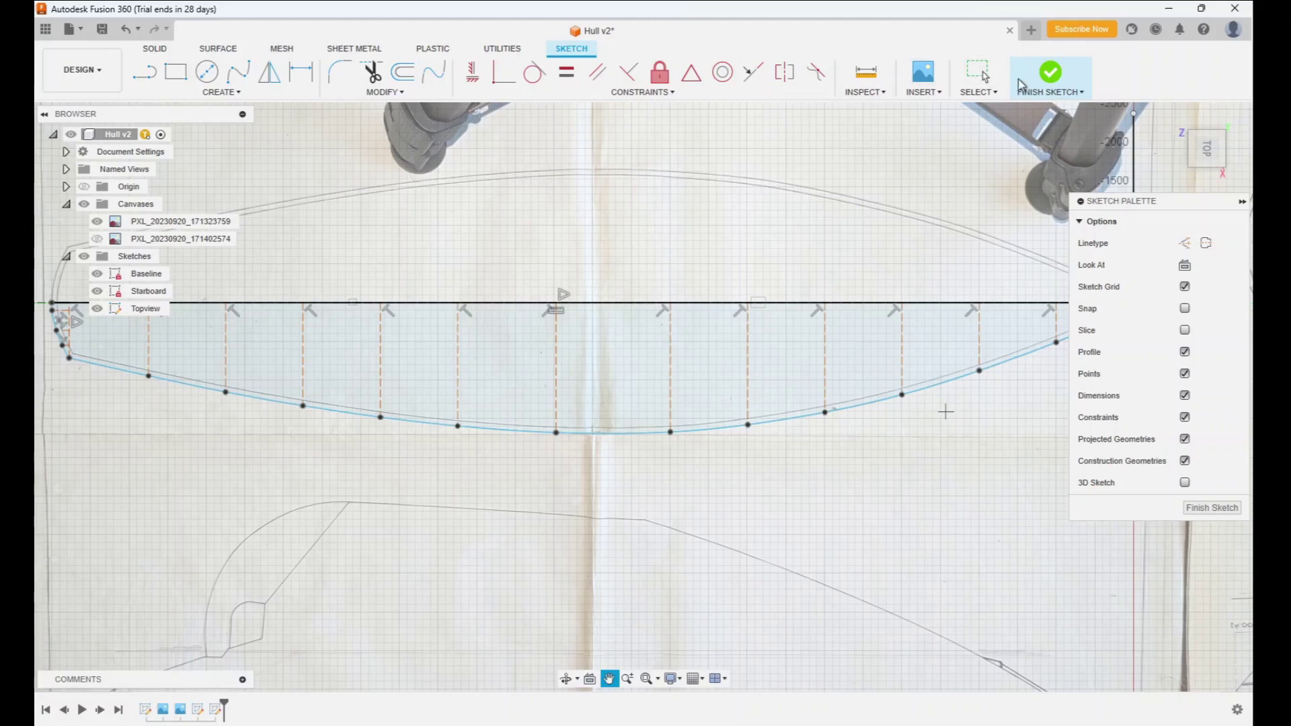
left_click(1050, 77)
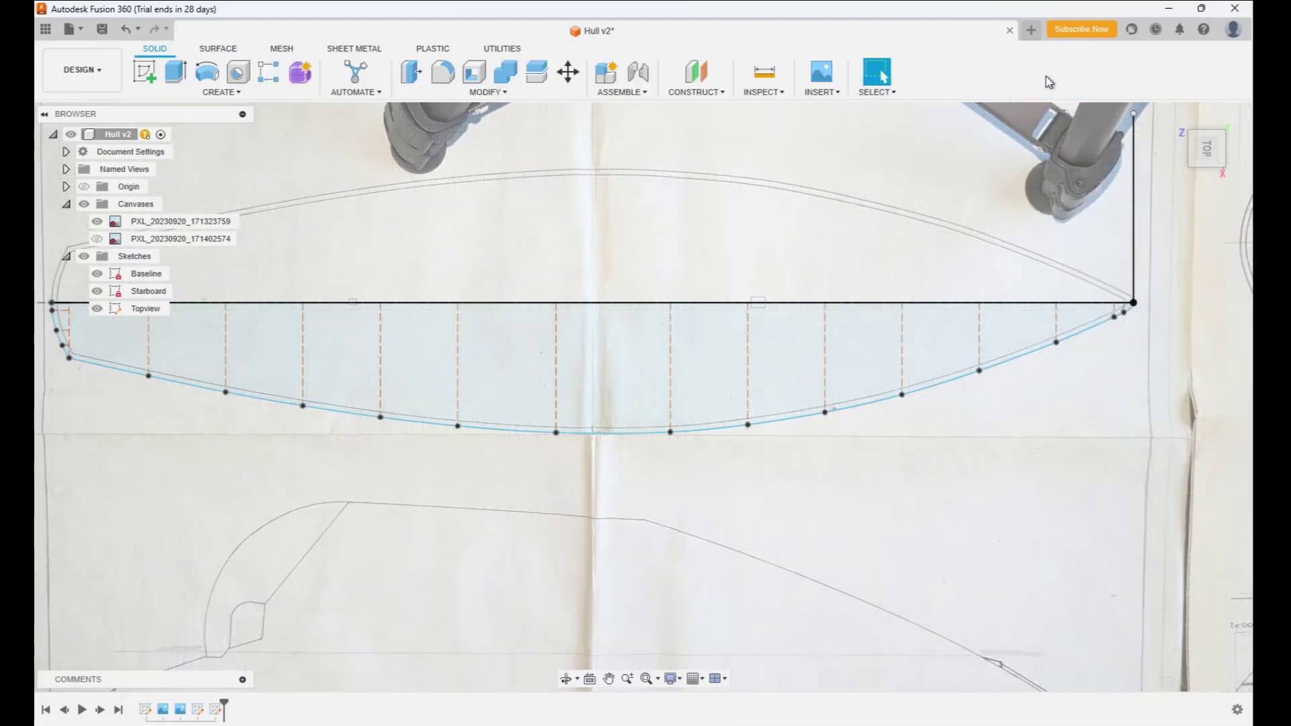
- Show canvas PXL_20230920_171402574 instead of PXL_20230920_171323759 and examine the Starboard sketch's bow spline in the right view
left_click(1176, 118)
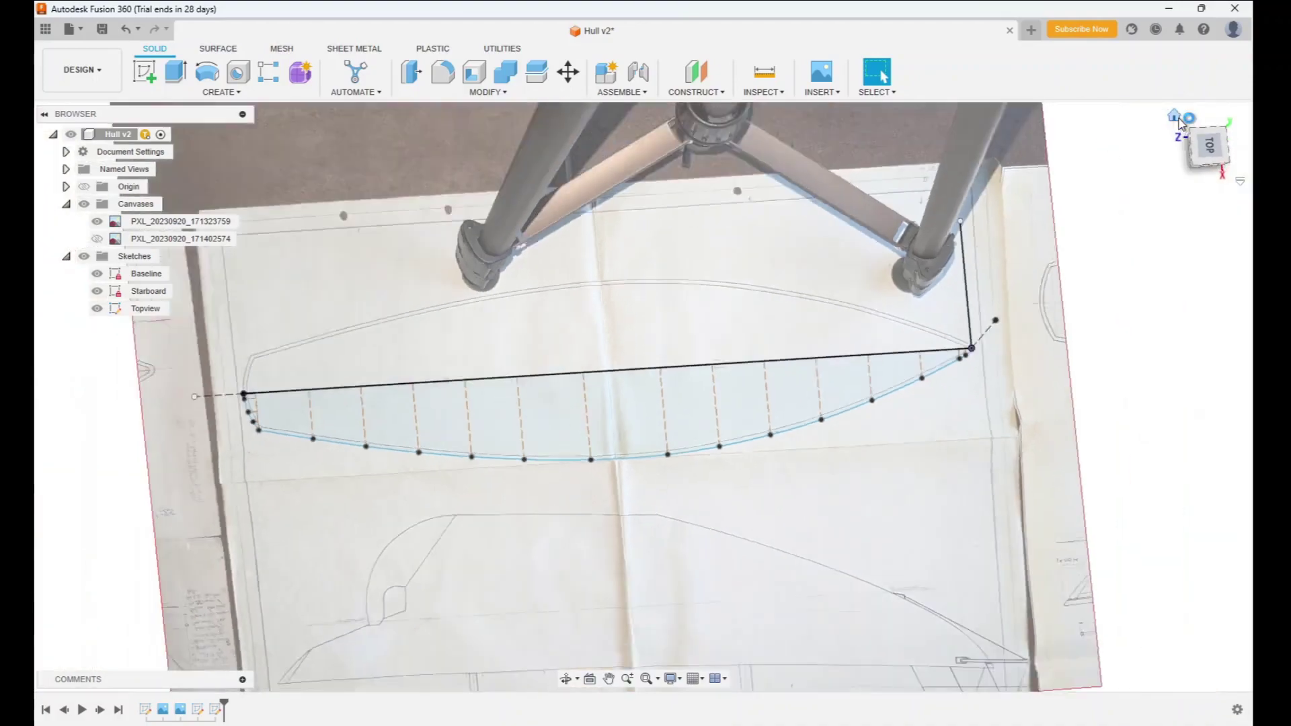
left_click(97, 238)
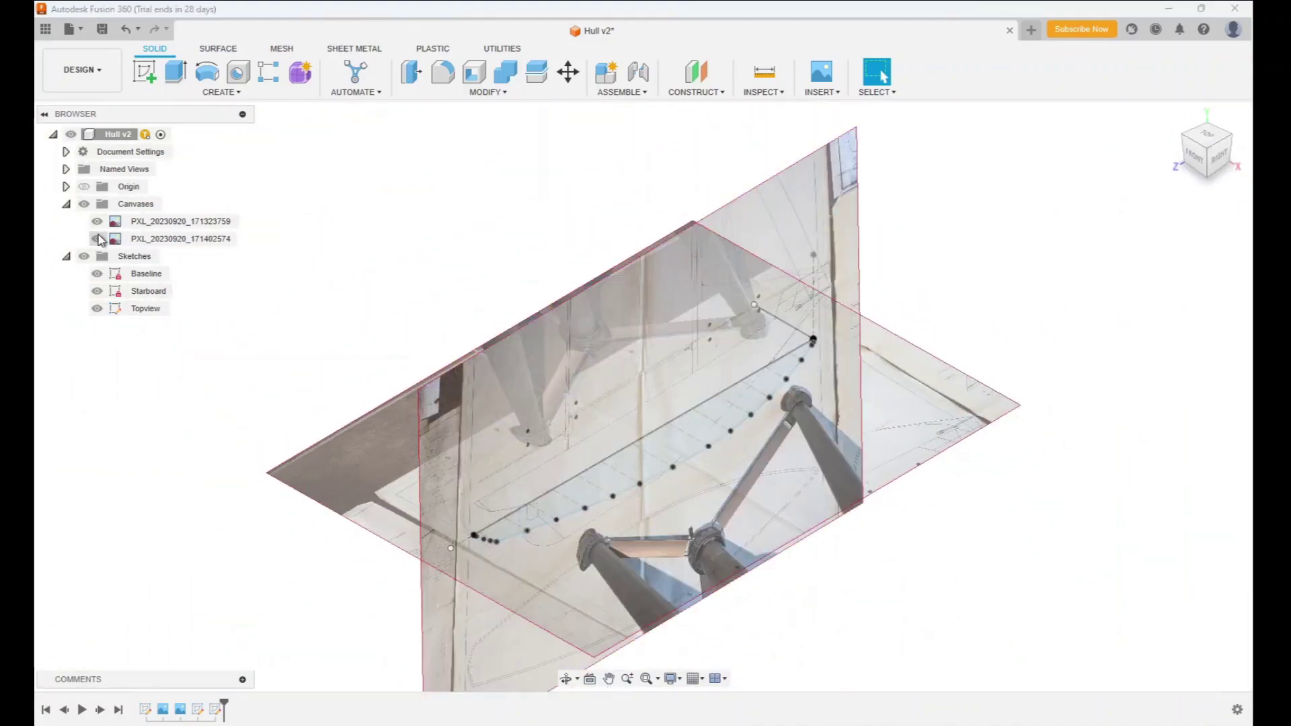
left_click(96, 221)
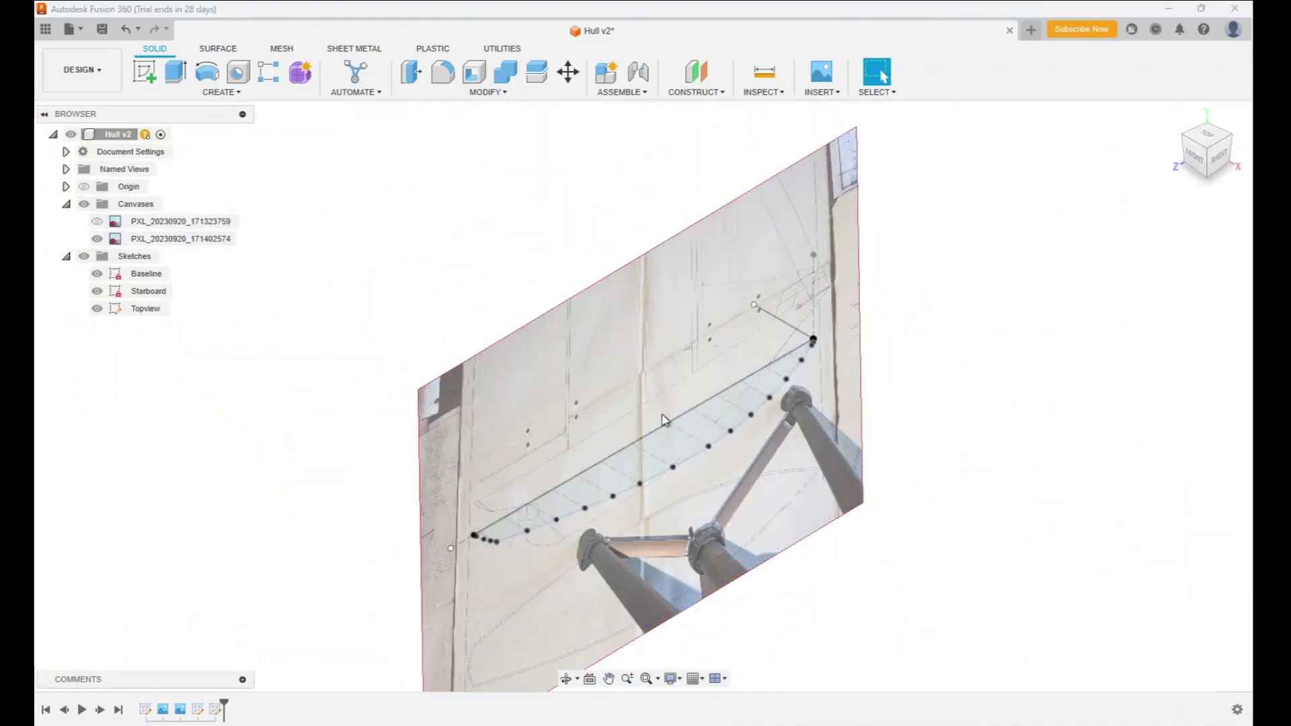
scroll(611, 415, "down", 2)
scroll(740, 421, "up", 5)
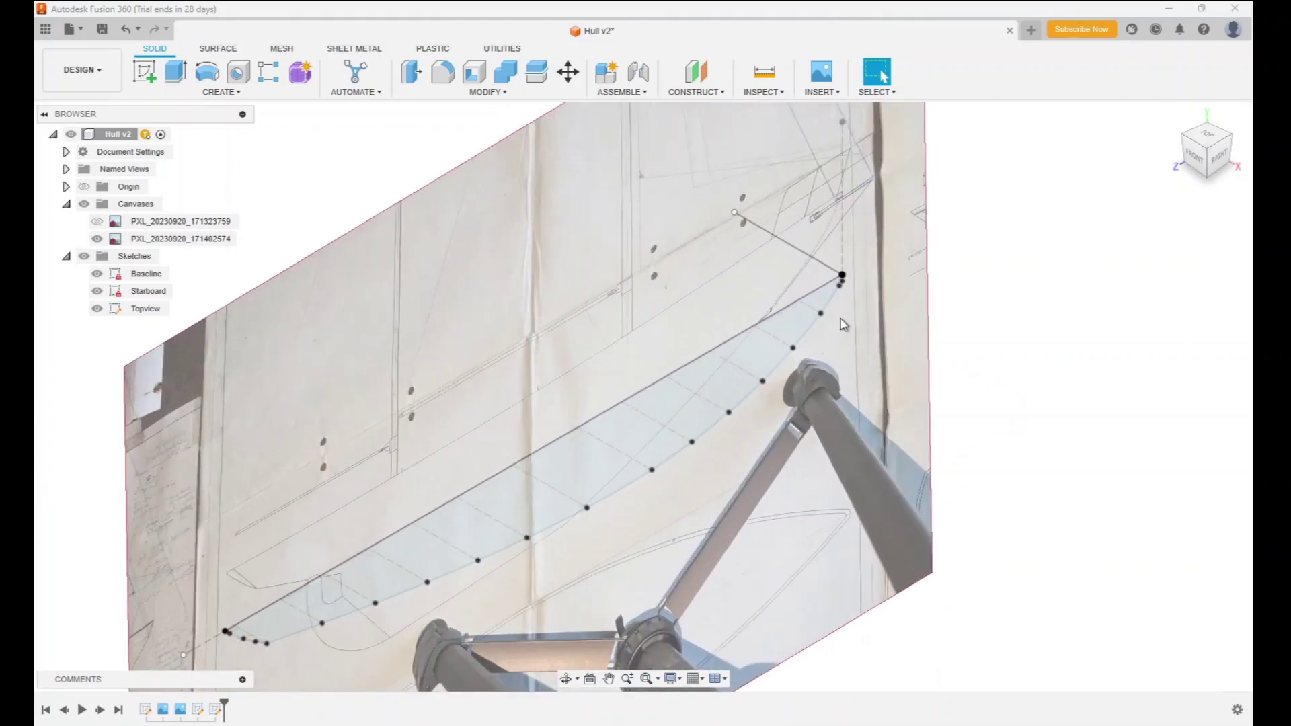
left_click(1219, 159)
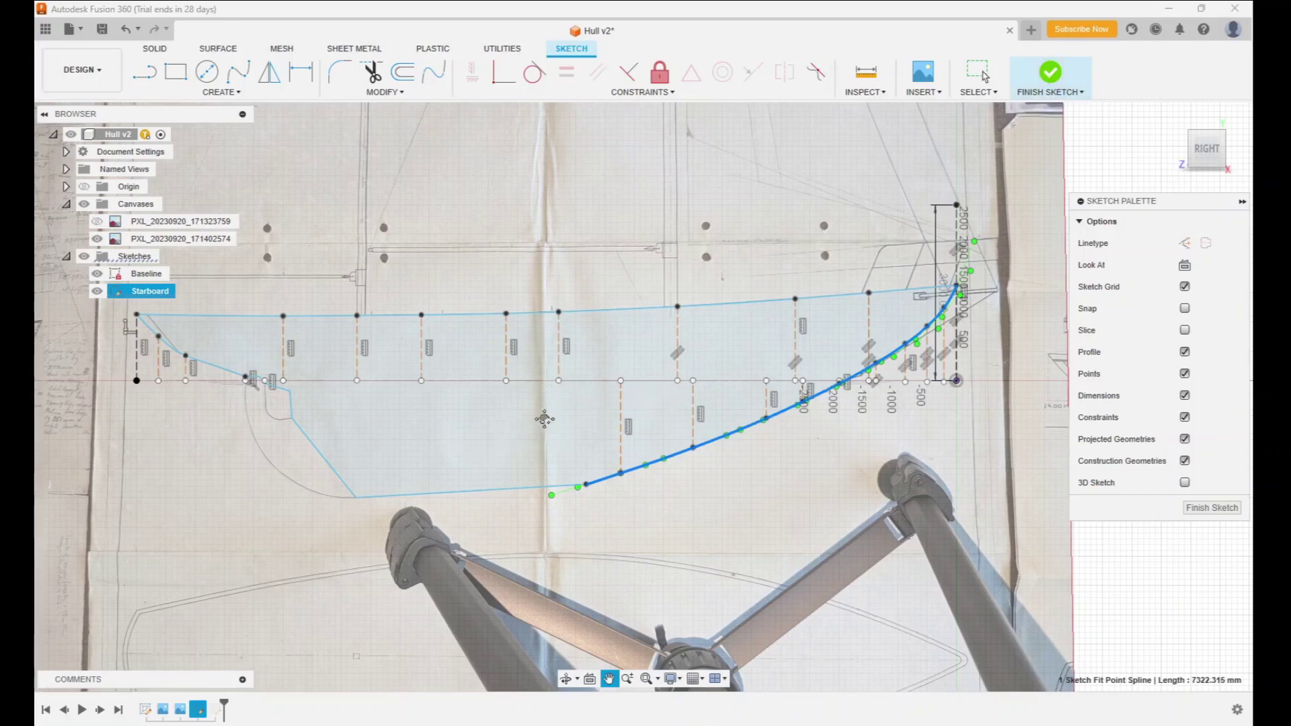
left_click(1051, 76)
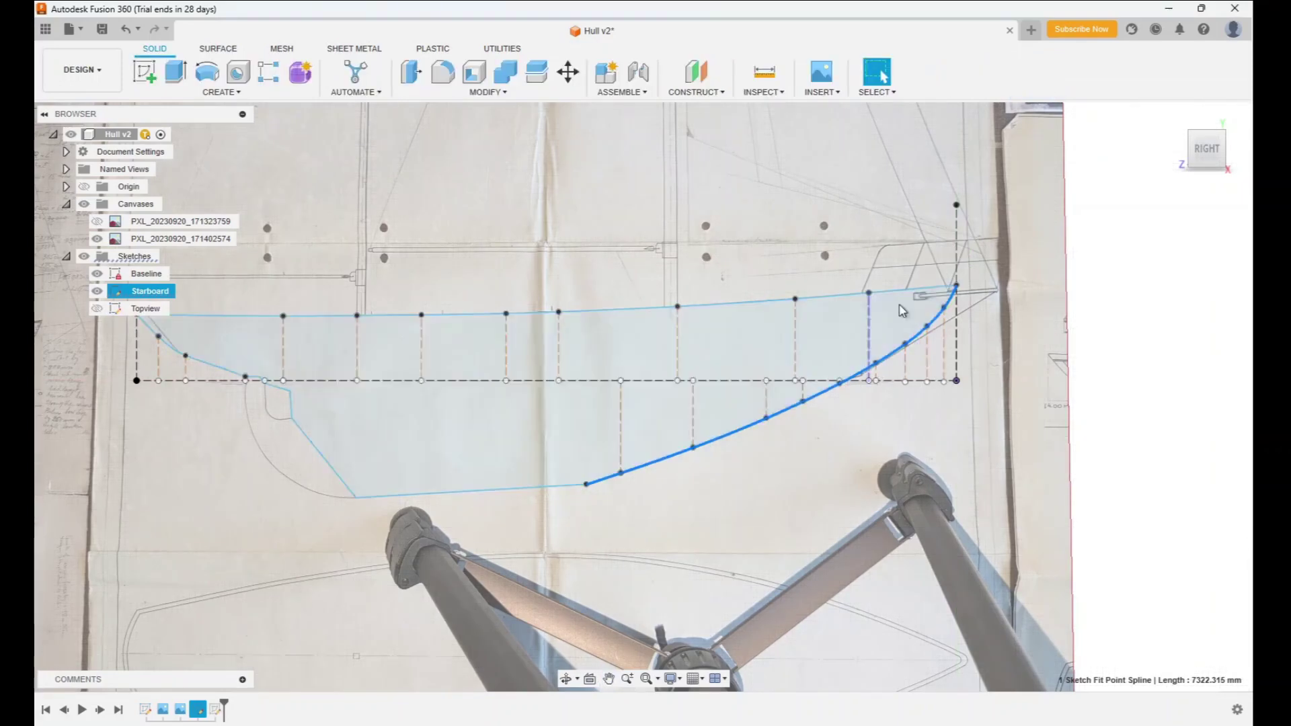
- Show the Topview sketch and the top-view canvas again, and view both sketches together in 3D from the starboard side
left_click(97, 309)
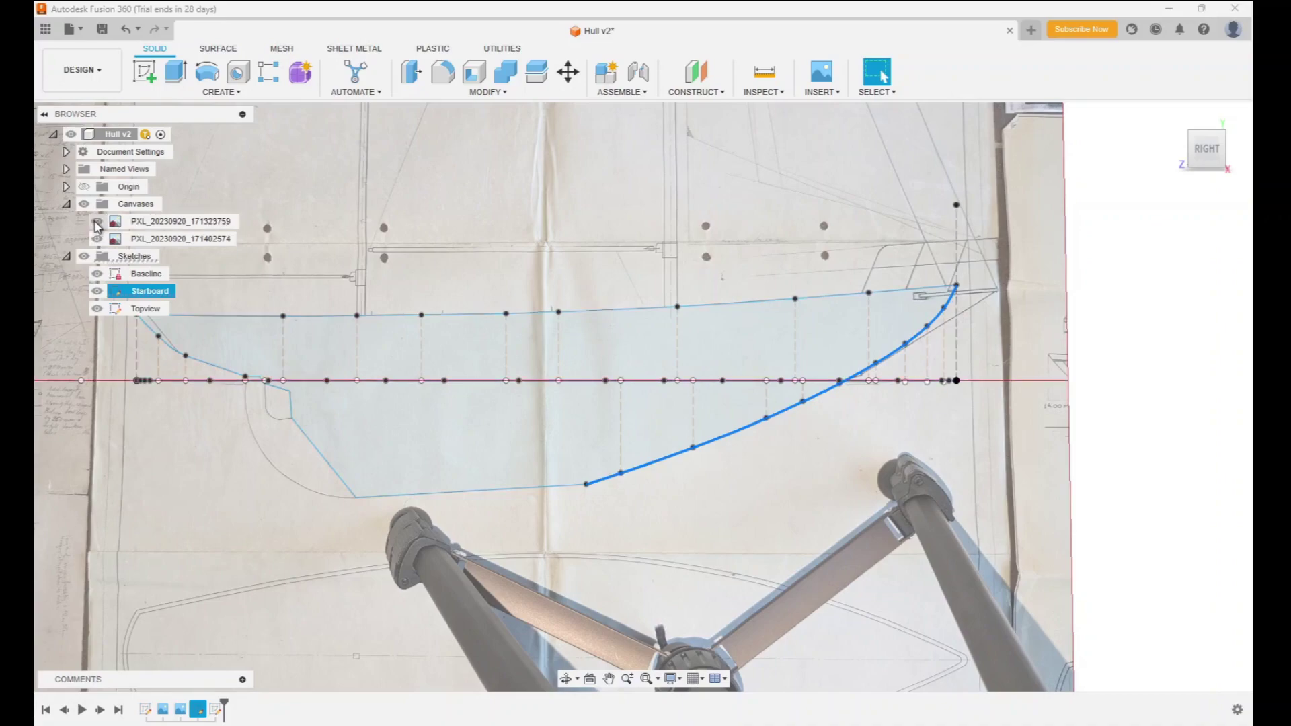
left_click(1176, 117)
left_click(1176, 117)
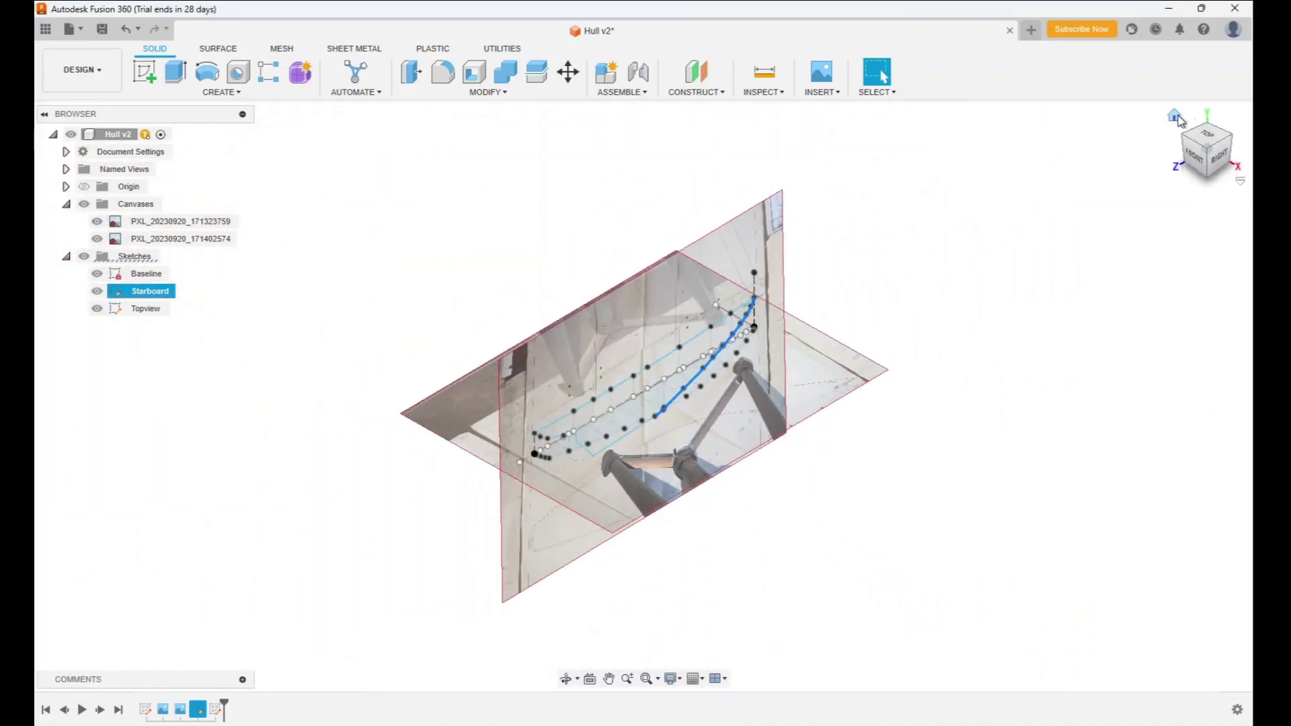
scroll(908, 370, "up", 3)
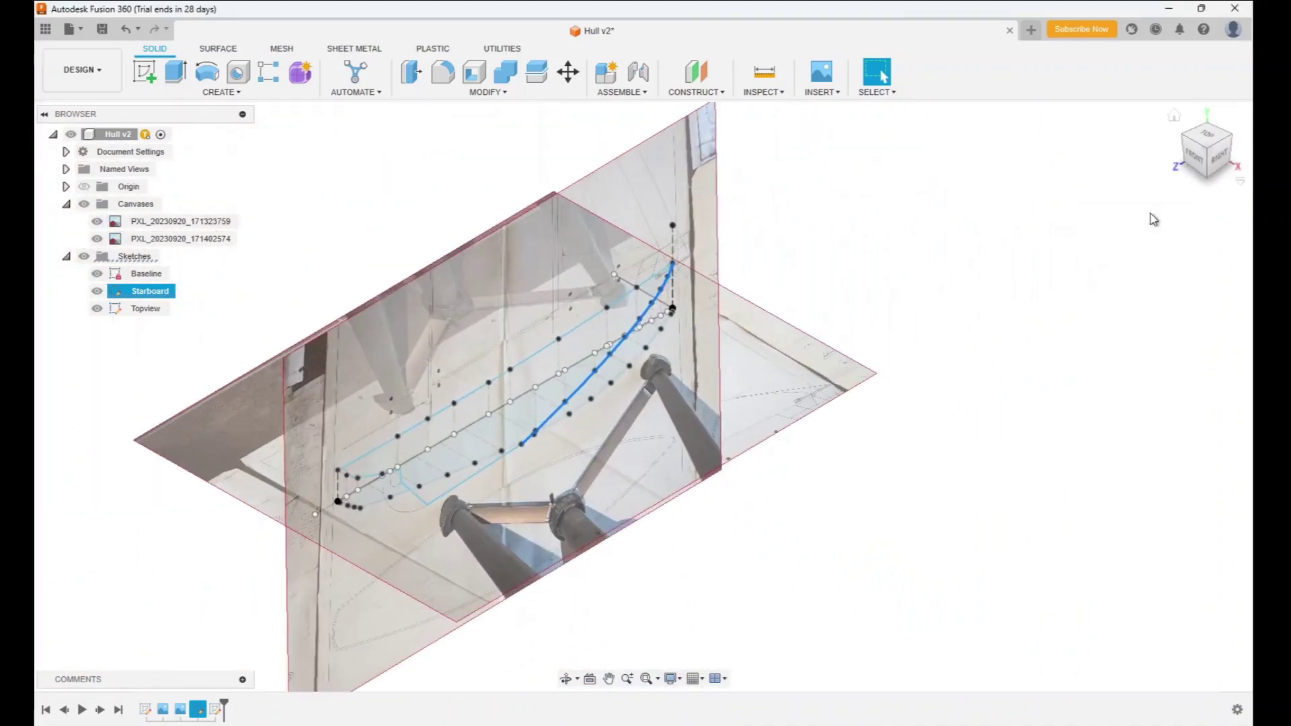
mouse_move(1204, 163)
left_mouse_down()
mouse_move(1171, 161)
mouse_move(1185, 170)
left_mouse_up()
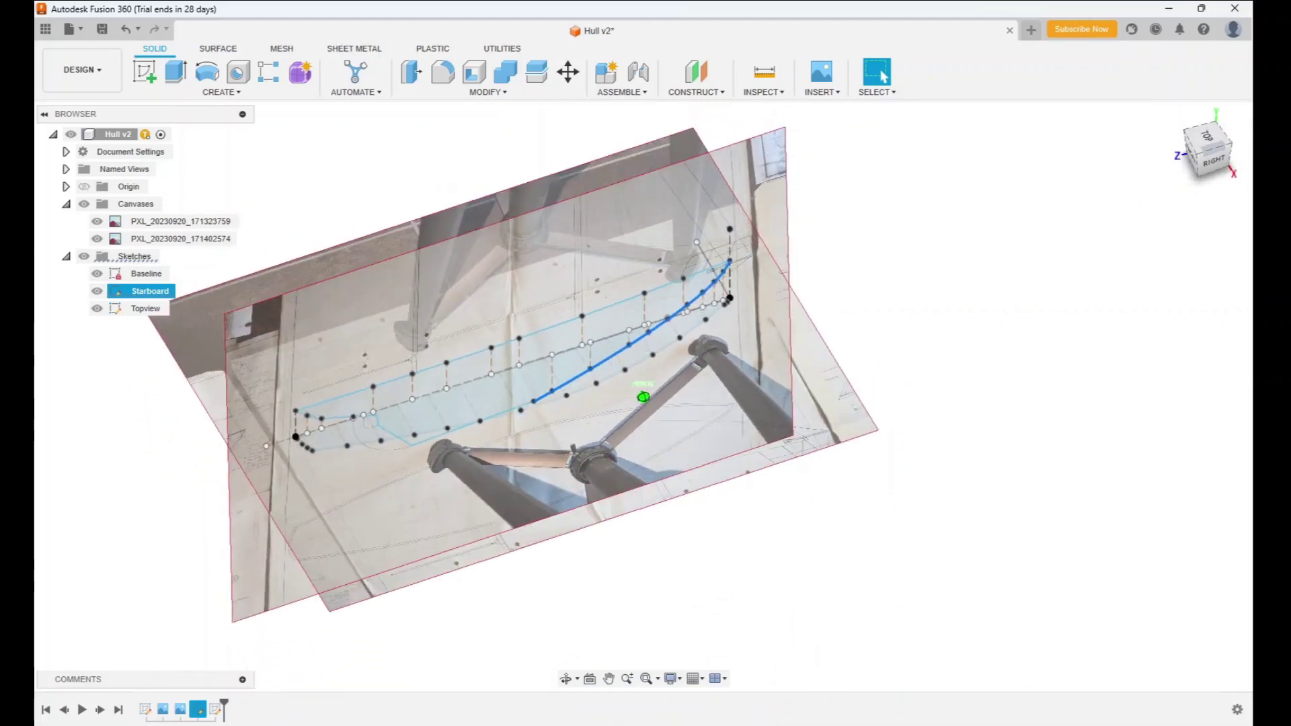
scroll(1043, 300, "up", 2)
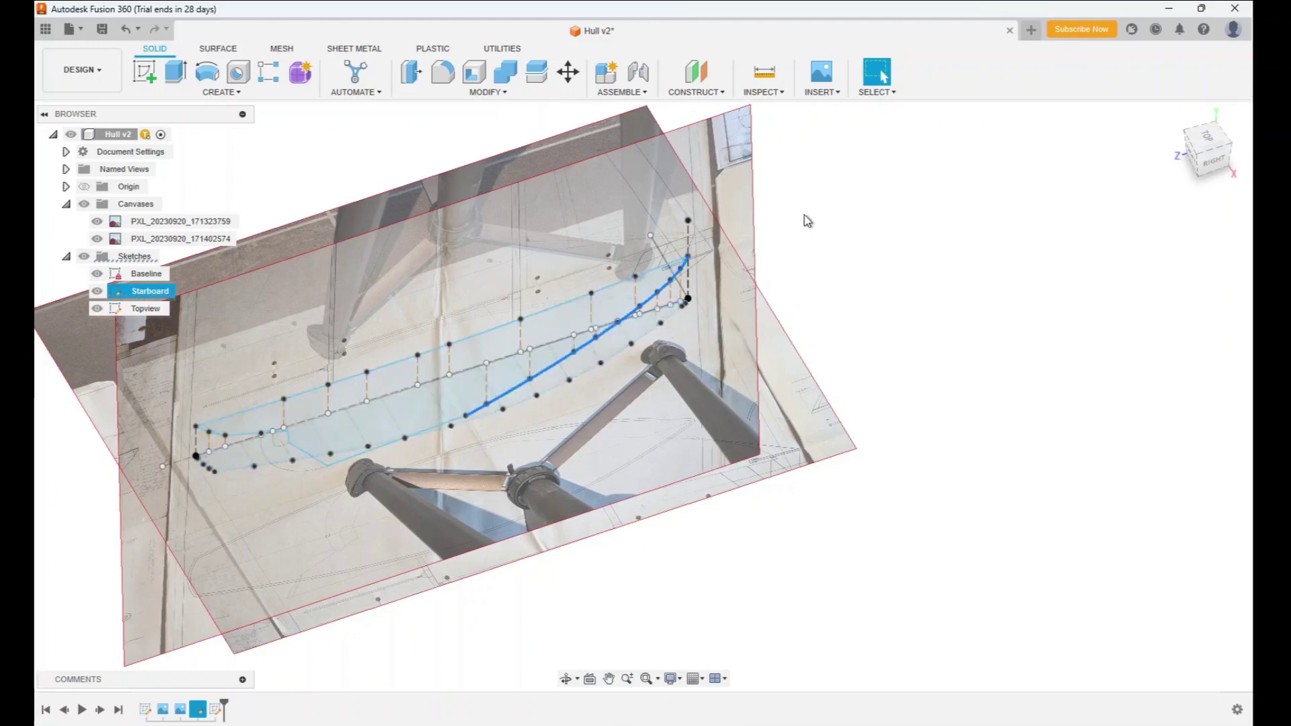
- Hide both canvases, PXL_20230920_171323759 and PXL_20230920_171402574, leaving only the sketches displayed
left_click(101, 226)
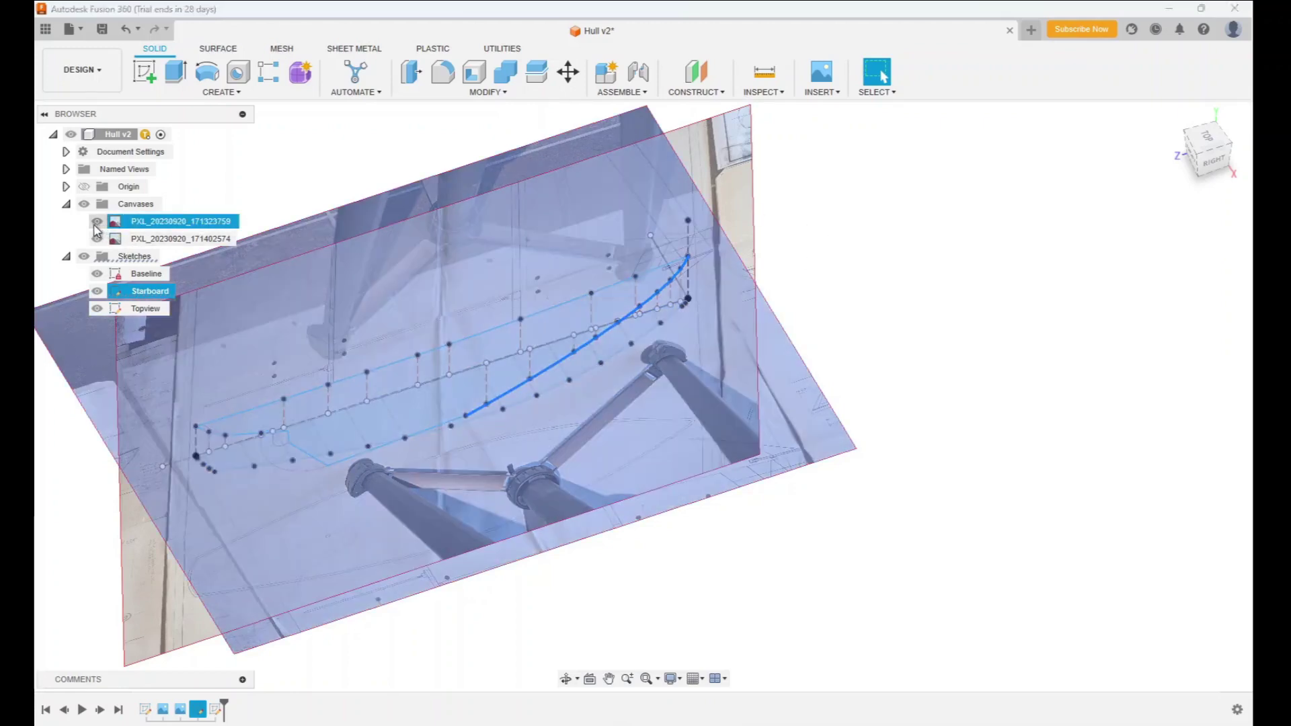
left_click(97, 221)
left_click(97, 238)
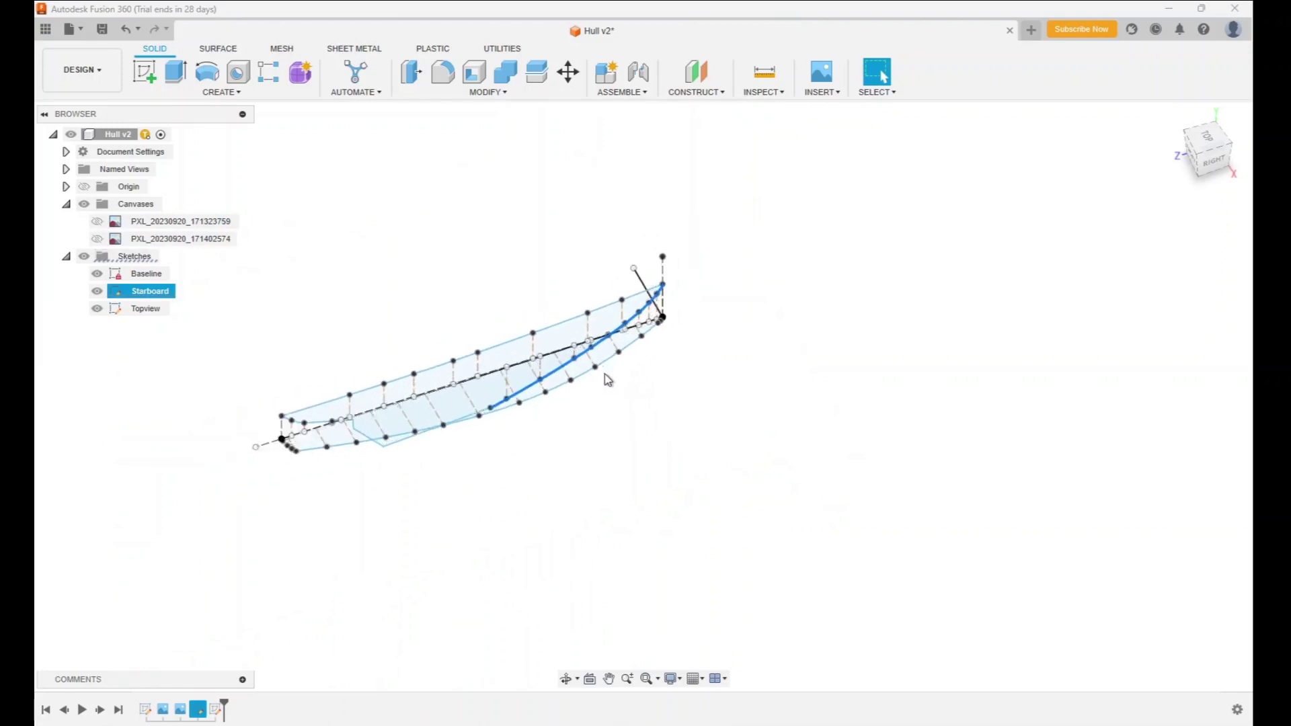
- Look over the combined hull sketches up close and save the design with the version description "User Saved"
scroll(608, 380, "up", 3)
left_click(609, 679)
mouse_move(562, 524)
left_mouse_down()
mouse_move(576, 504)
mouse_move(764, 437)
mouse_move(758, 457)
left_mouse_up()
scroll(758, 458, "up", 2)
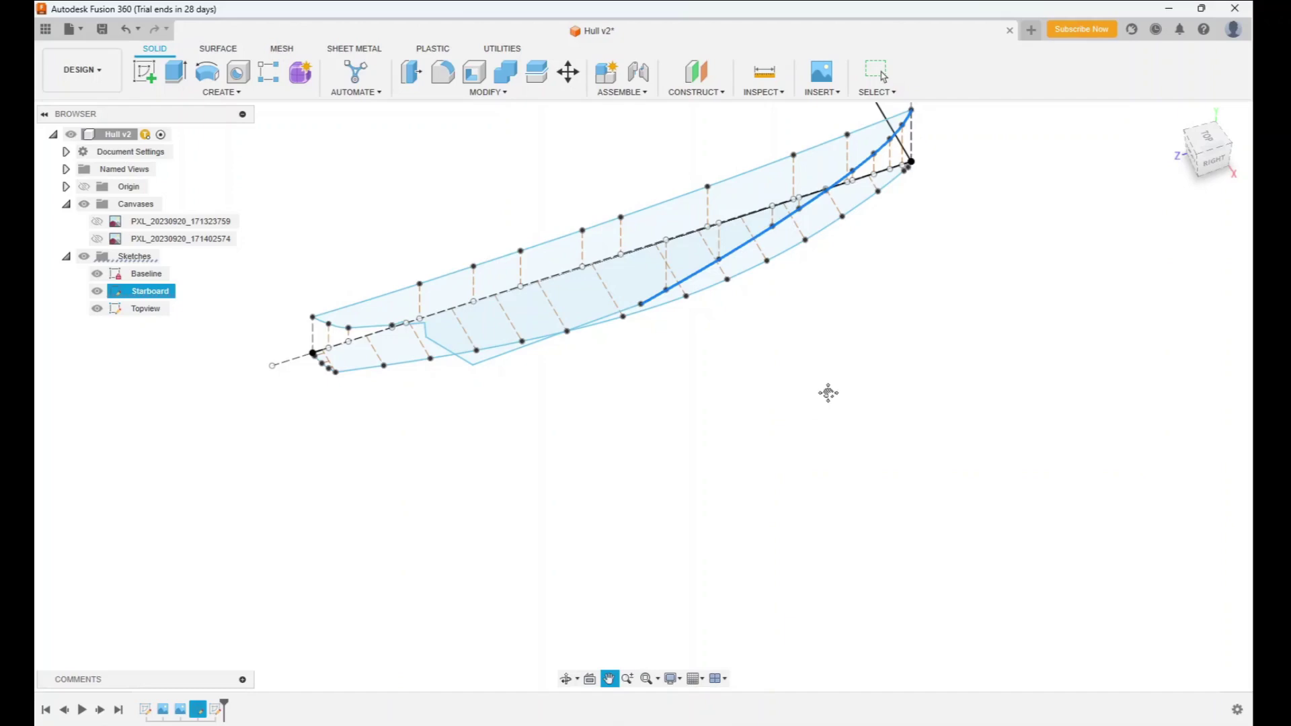
left_click(102, 30)
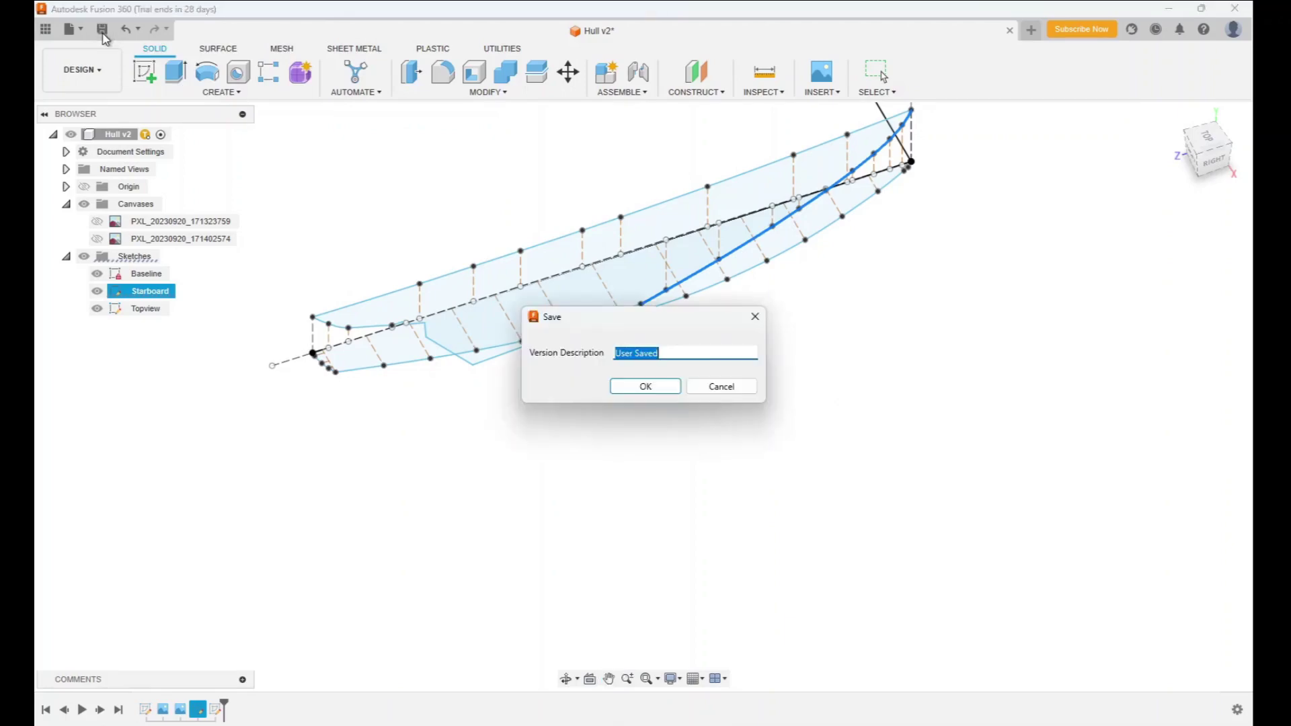
left_click(639, 386)
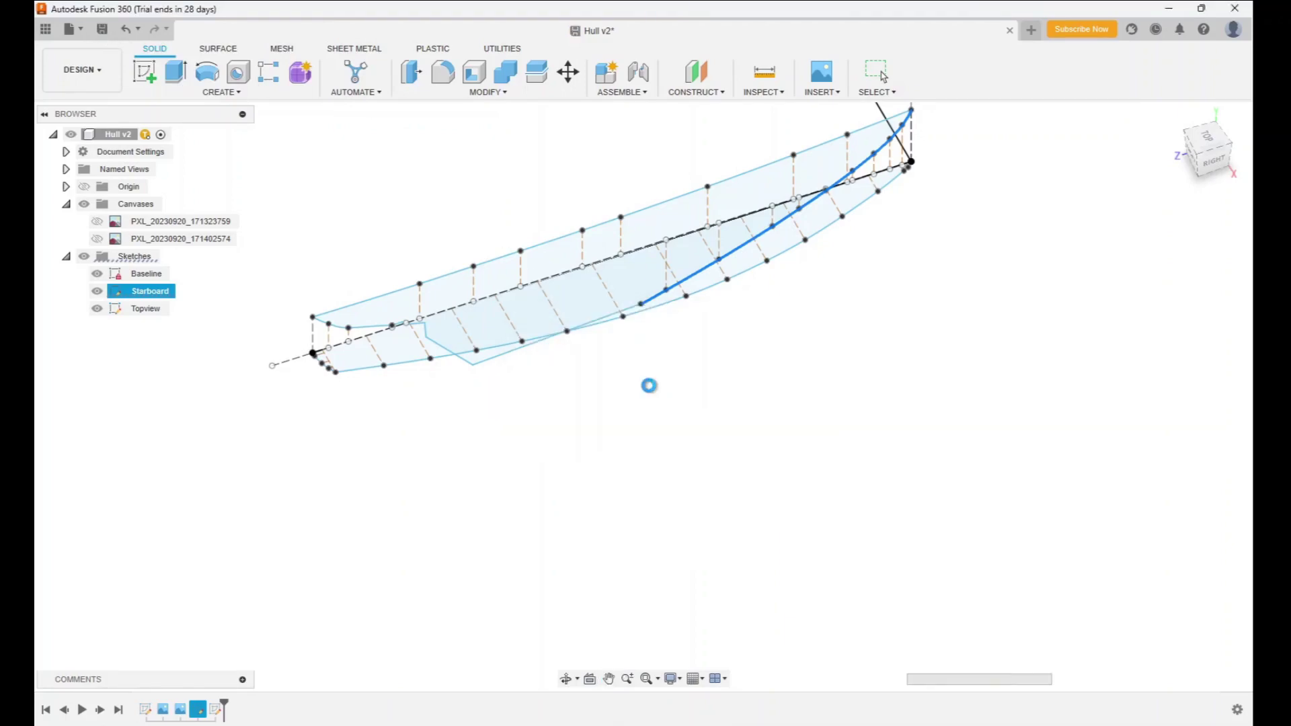
- Try extruding the Starboard profile 2000 mm to one side as a new body
left_click(175, 71)
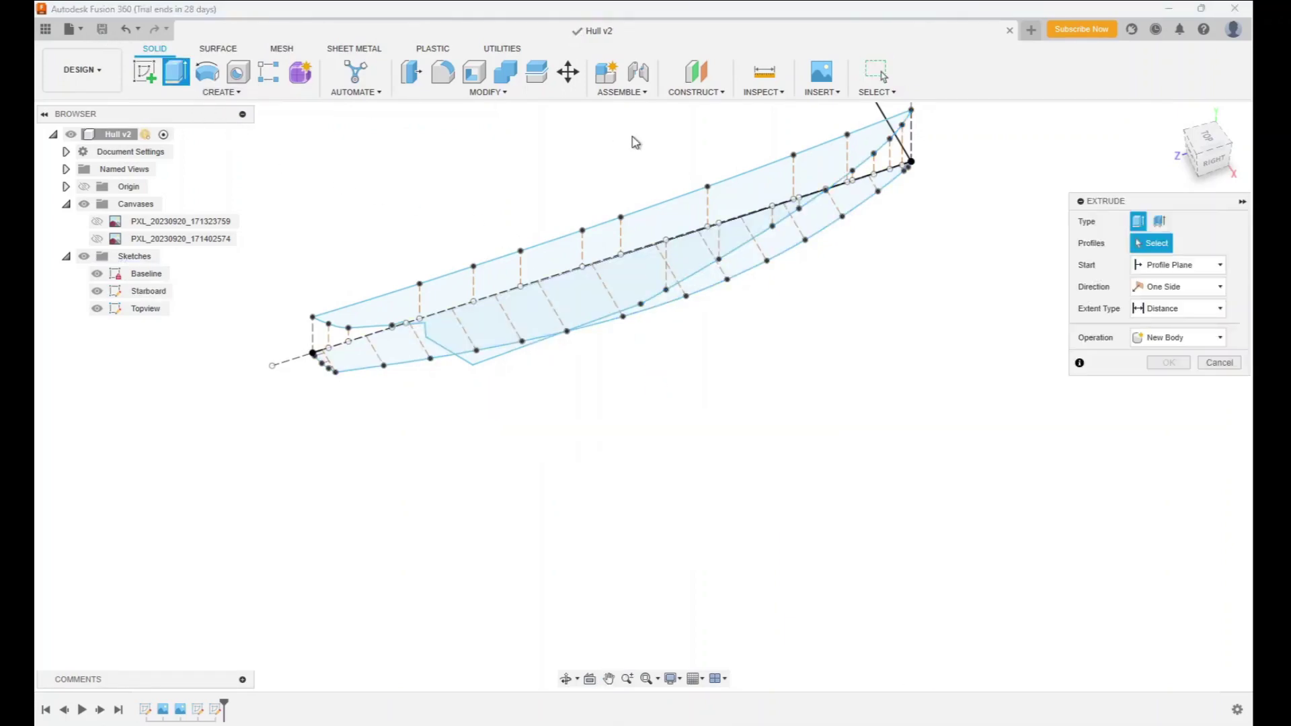
left_click(609, 241)
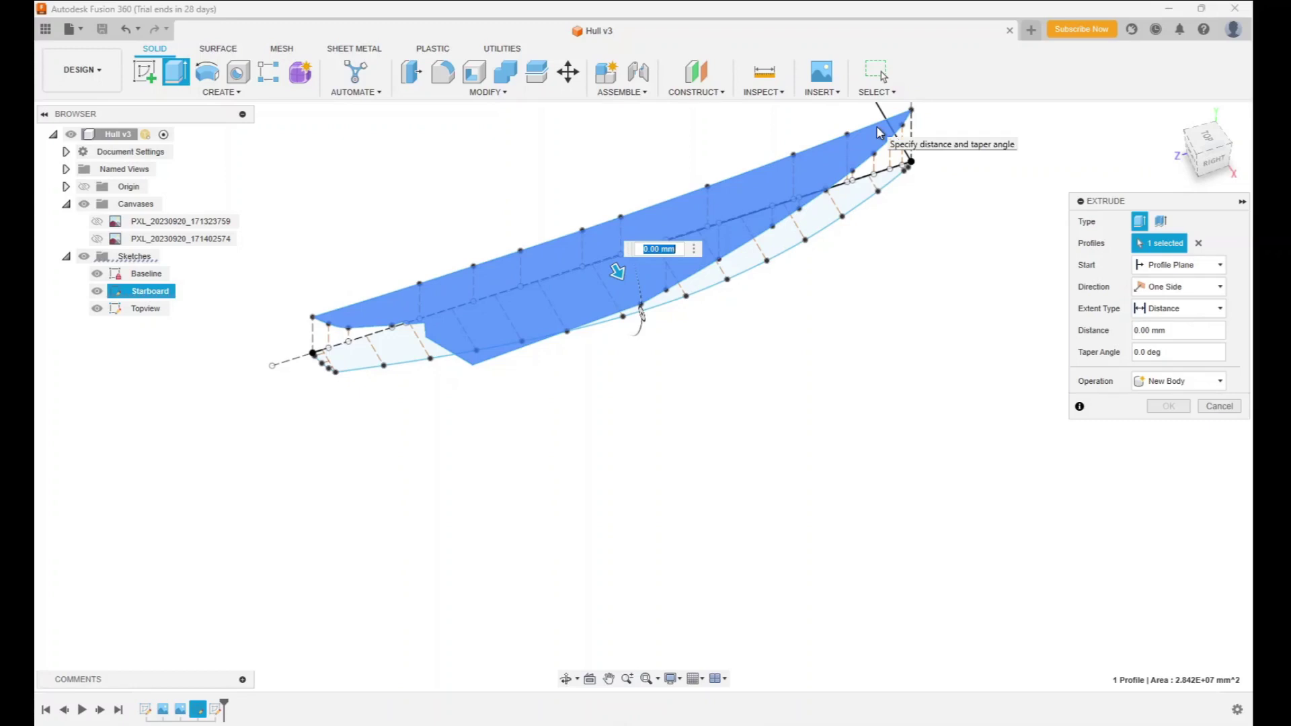
key("Left")
key("Return")
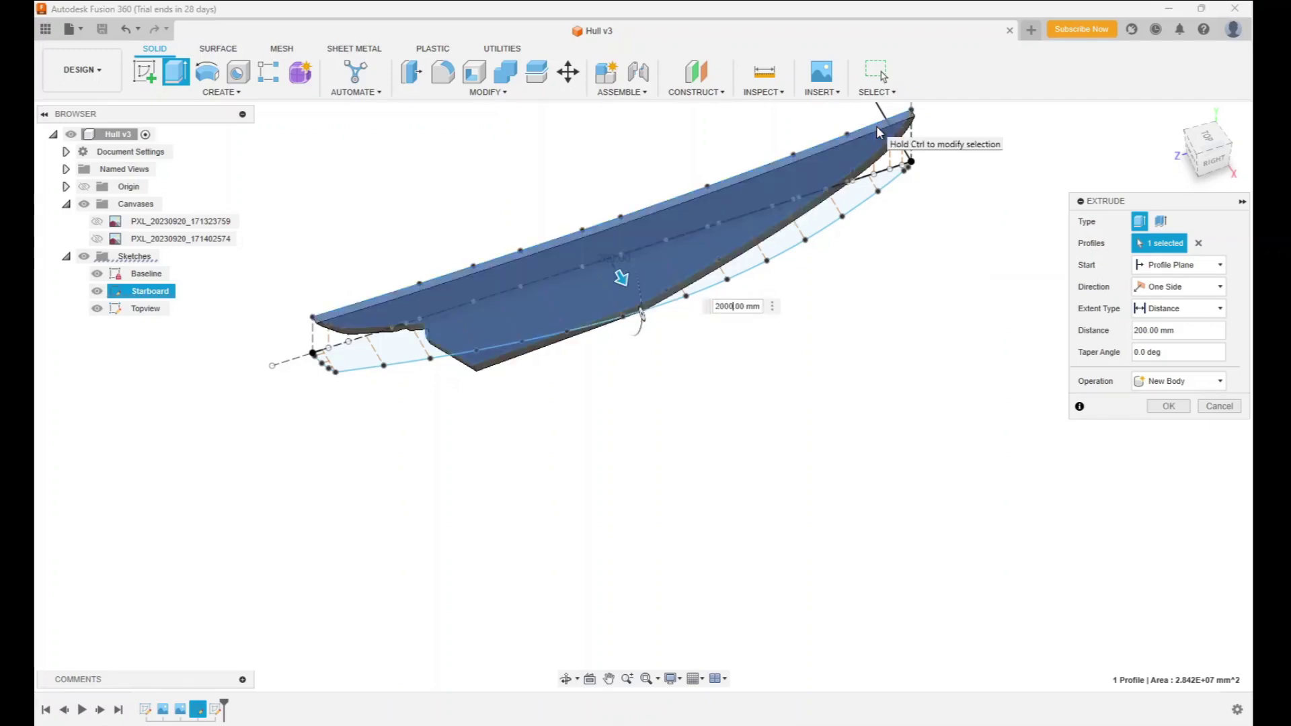
key("Return")
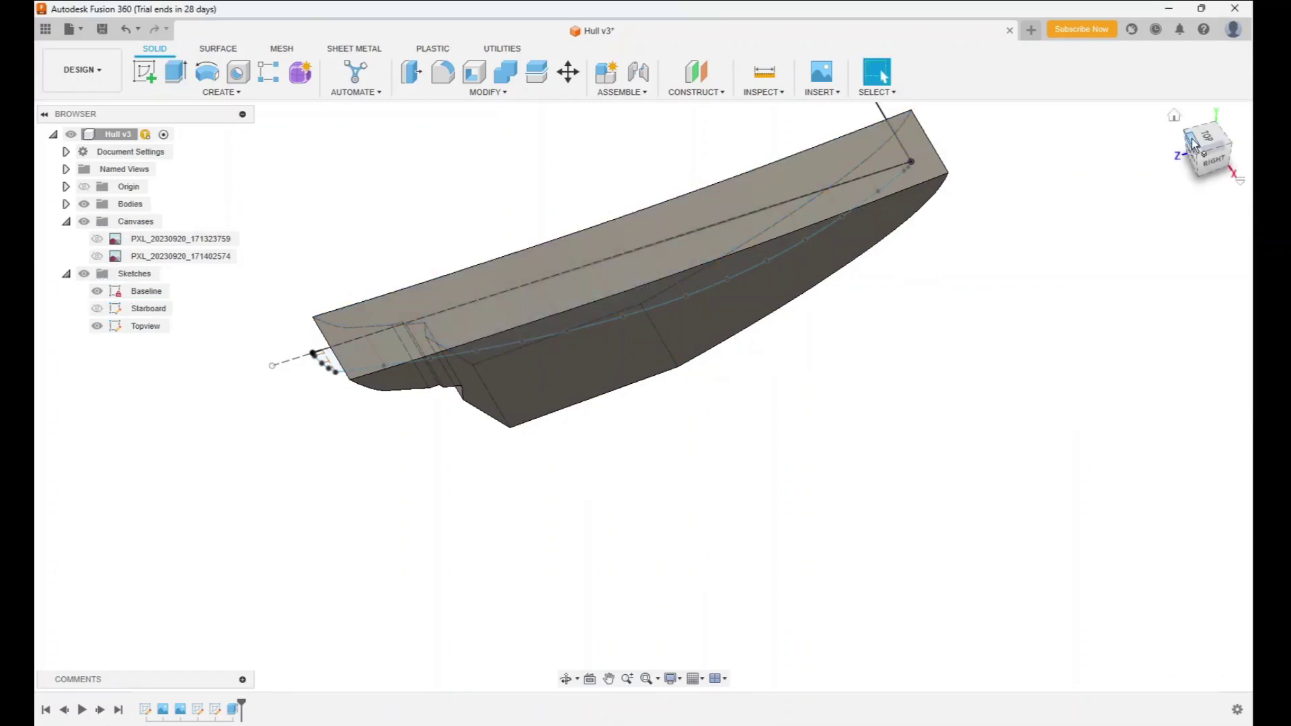
mouse_move(1194, 142)
left_mouse_down()
mouse_move(1241, 144)
mouse_move(1190, 152)
left_mouse_up()
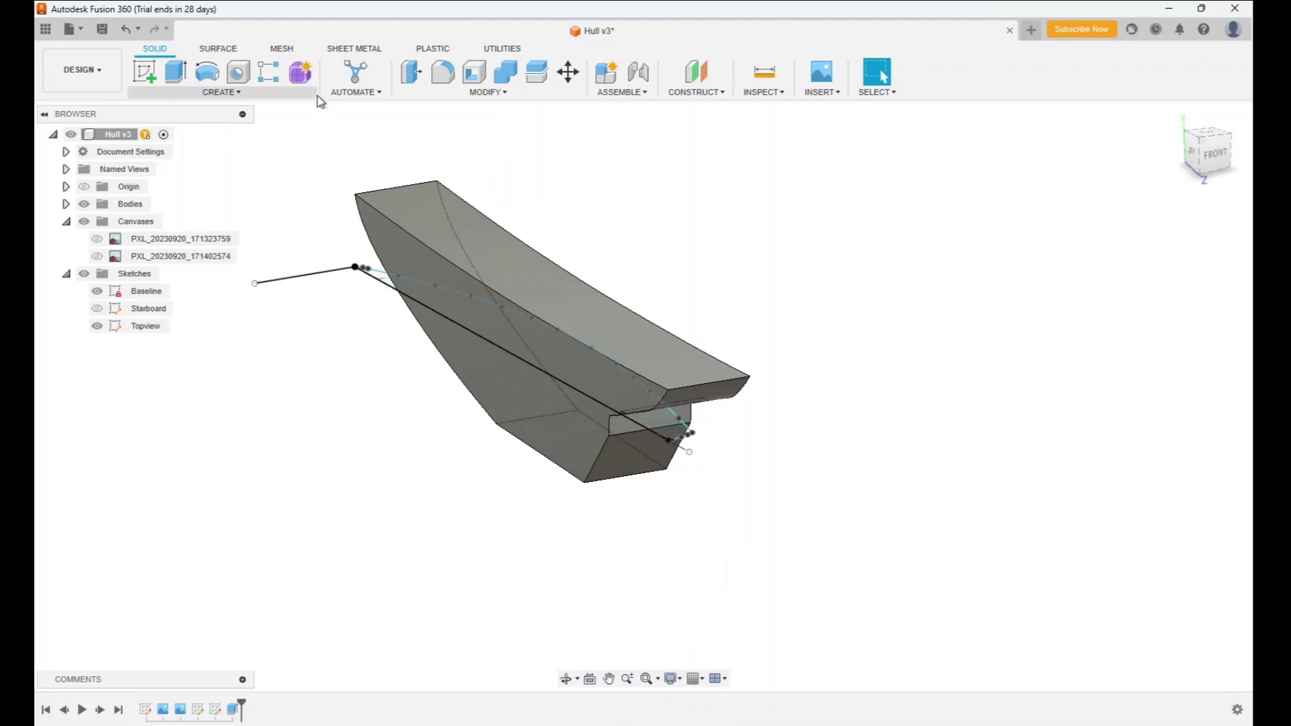
- Abandon an extrusion of the Topview profile and undo the one-sided Starboard extrusion
left_click(175, 72)
left_click(506, 316)
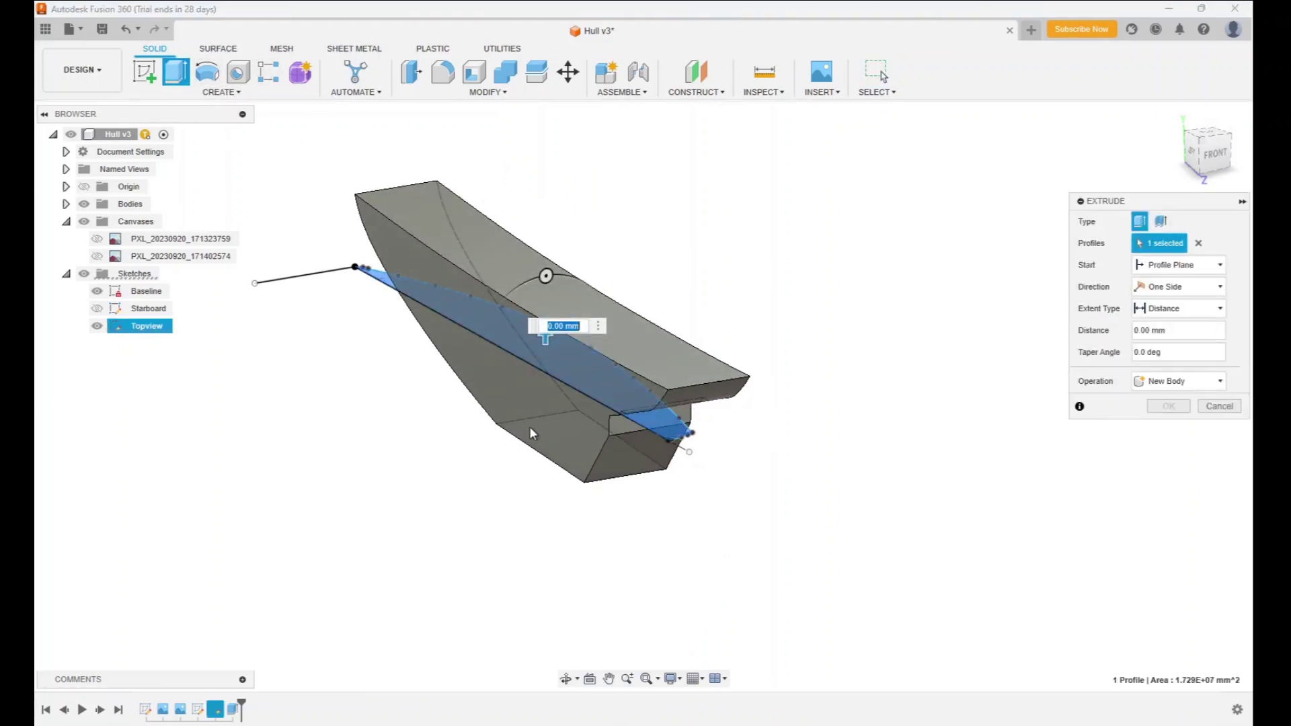
left_click(1220, 407)
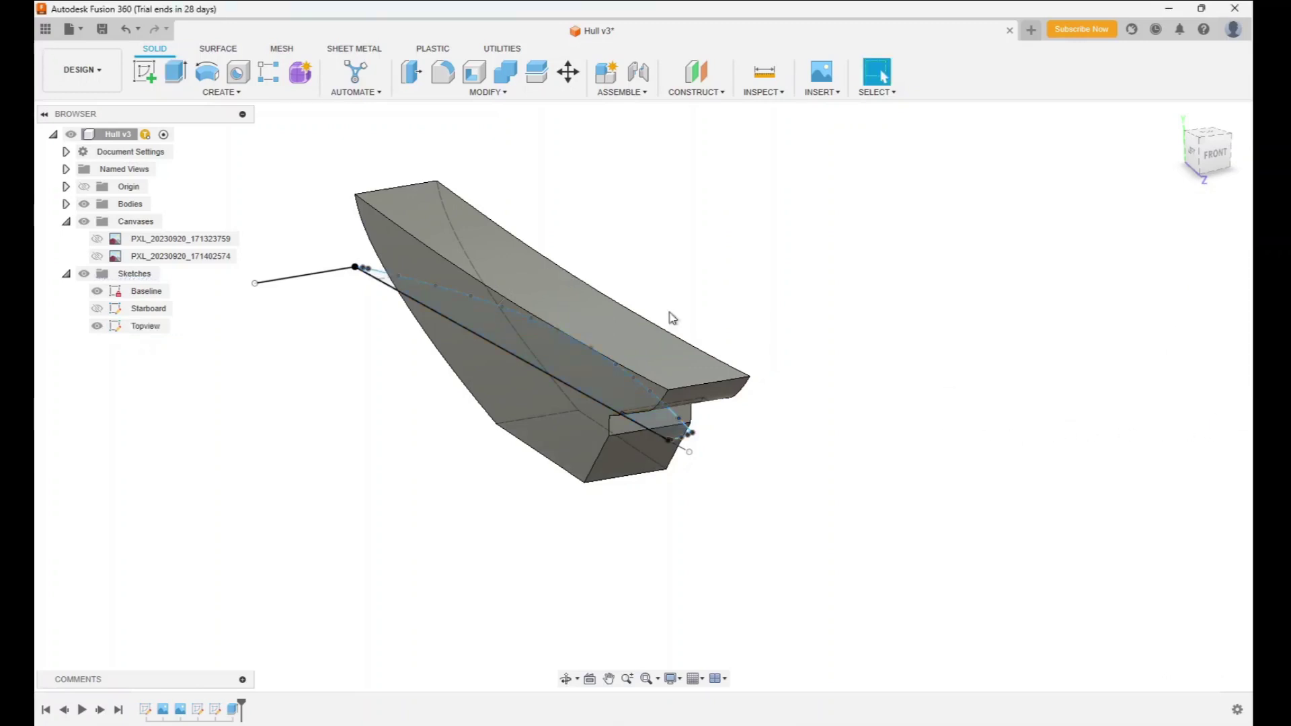
left_click(126, 29)
- Extrude the Starboard profile symmetrically with a distance of 2000 mm as a new body
mouse_move(1207, 154)
left_mouse_down()
mouse_move(1175, 165)
mouse_move(1194, 156)
left_mouse_up()
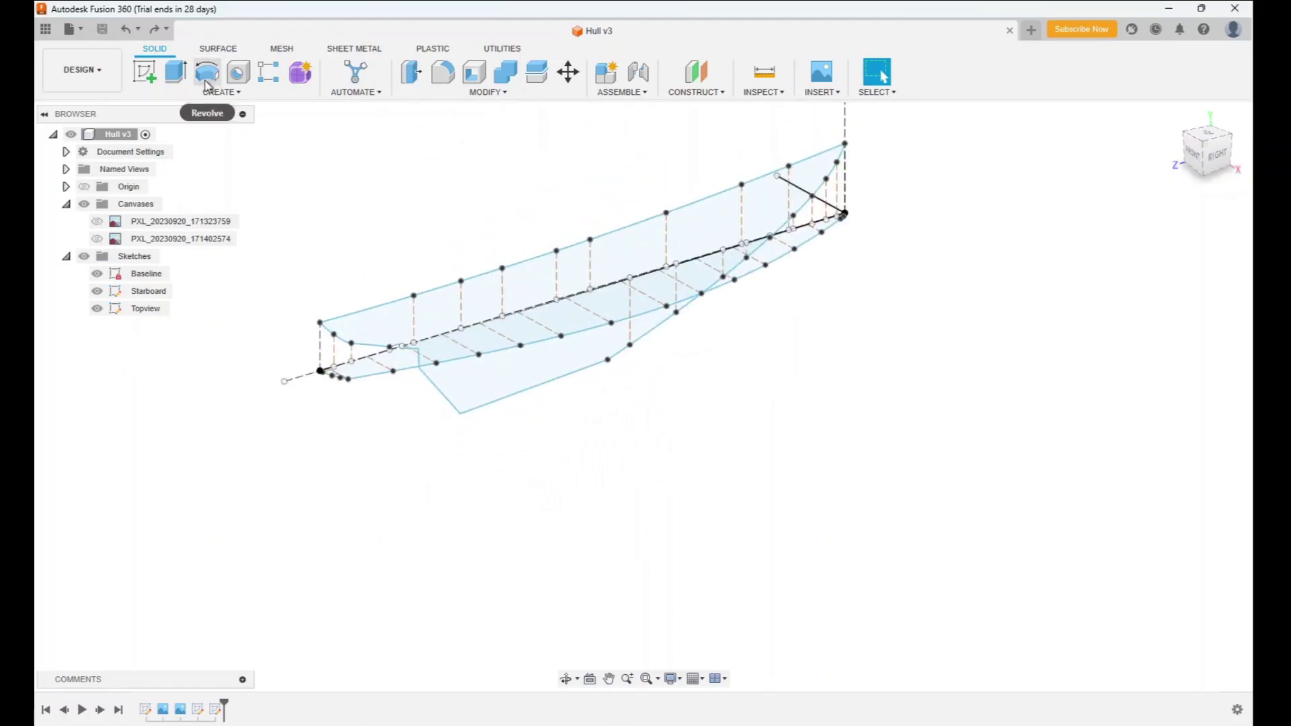
left_click(175, 70)
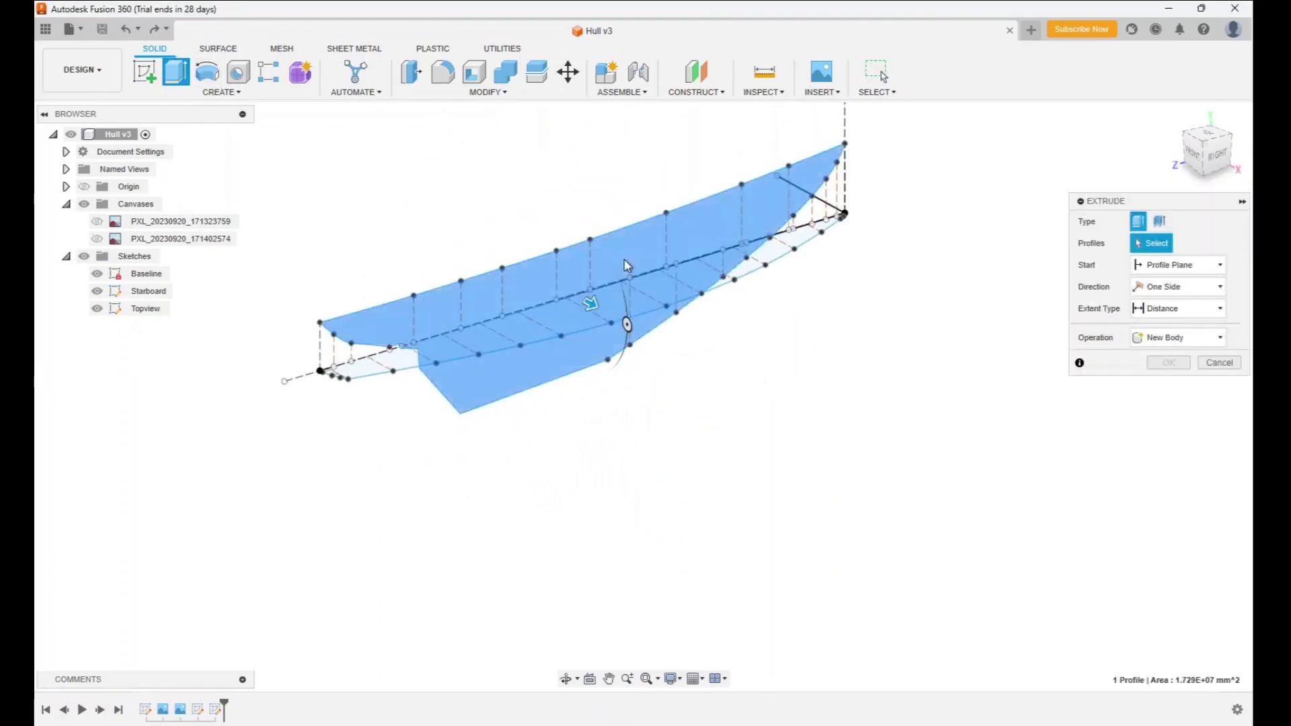
left_click(627, 265)
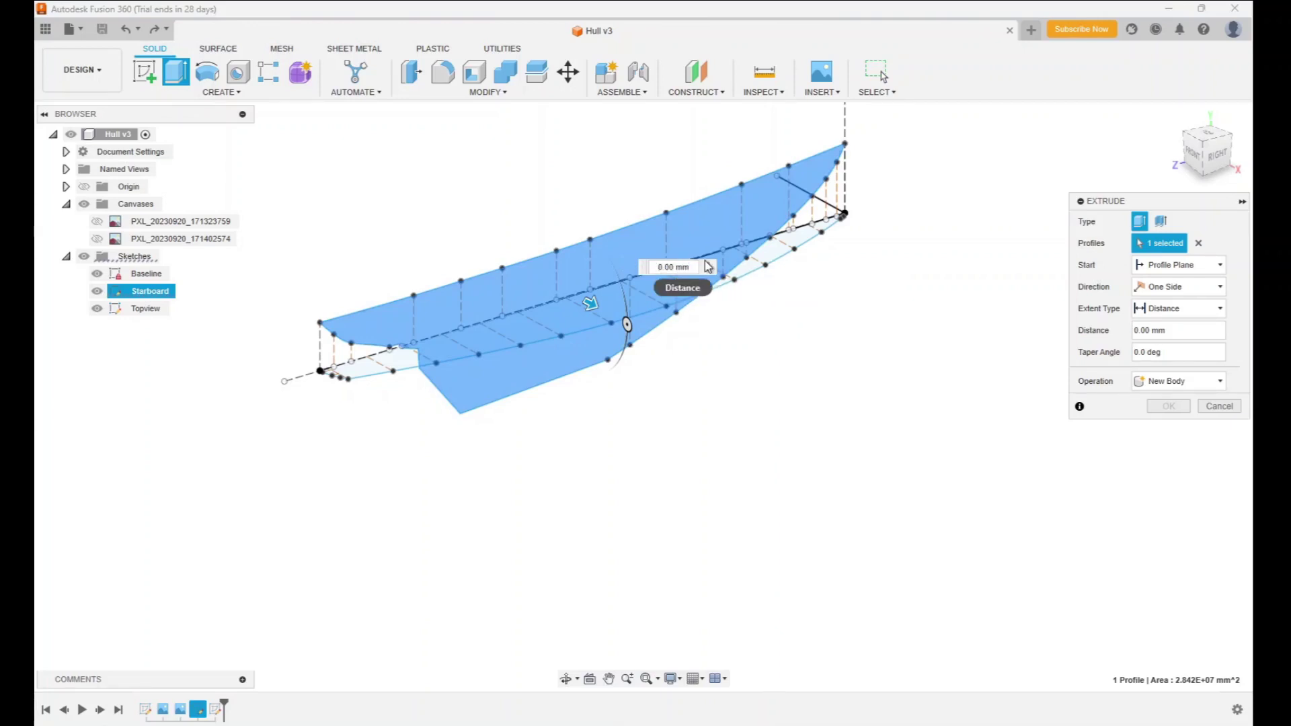
type("200")
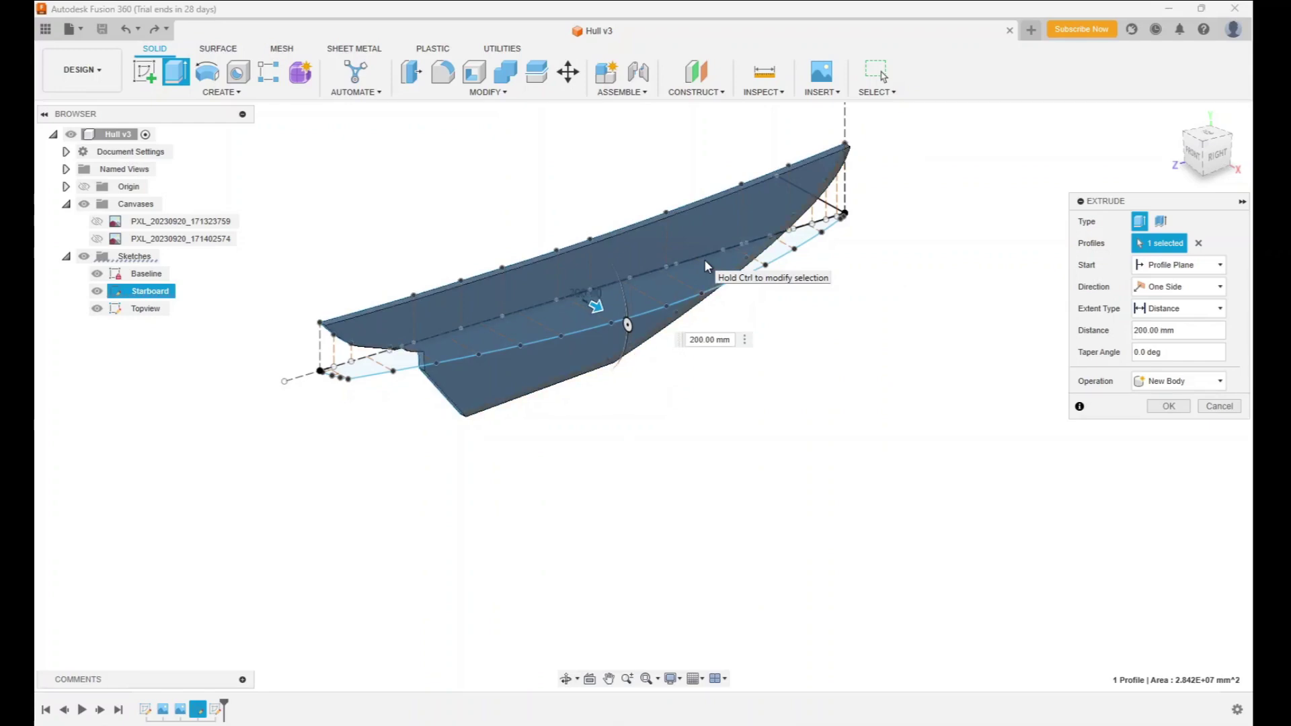
type("0")
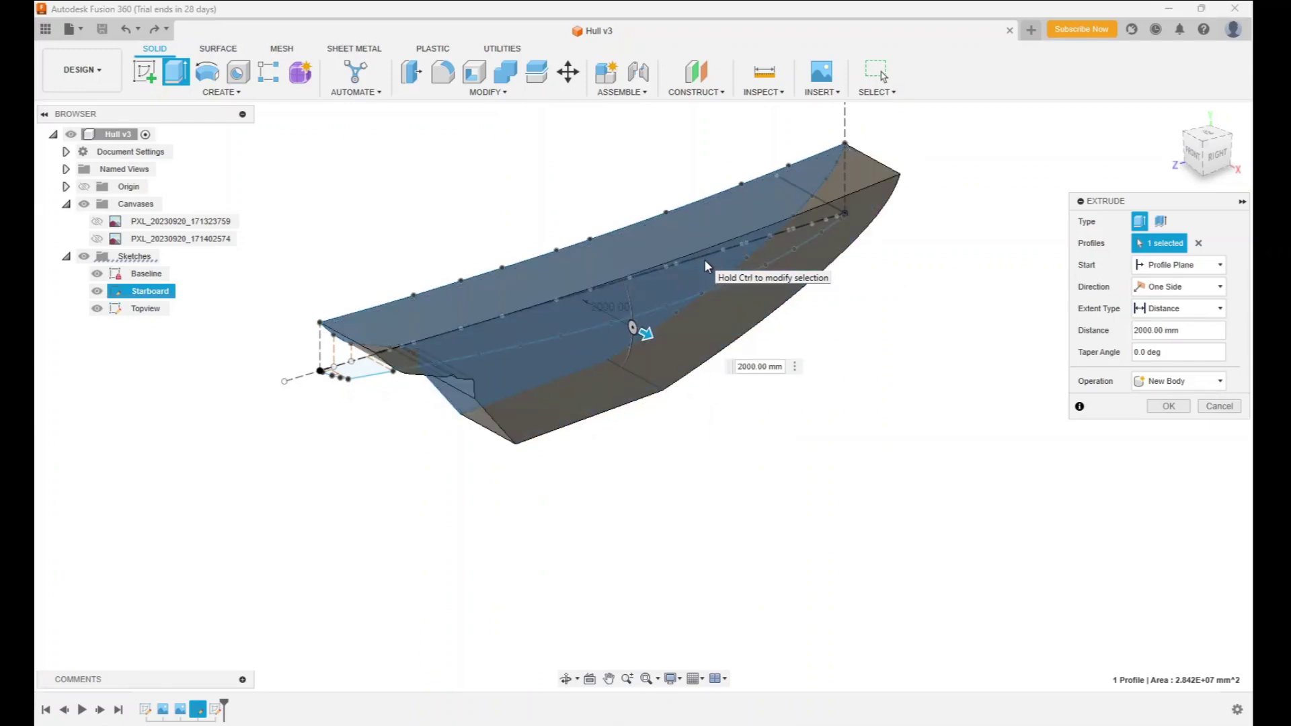
left_click(1219, 293)
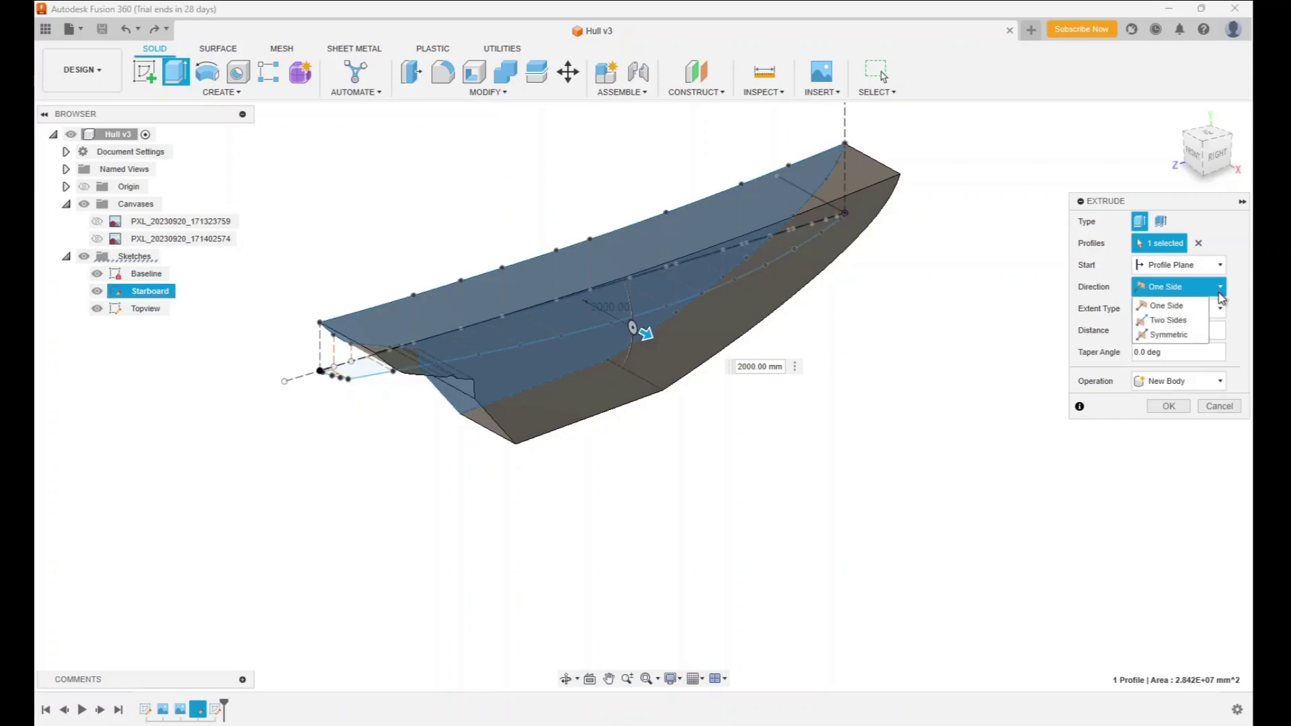
left_click(1171, 335)
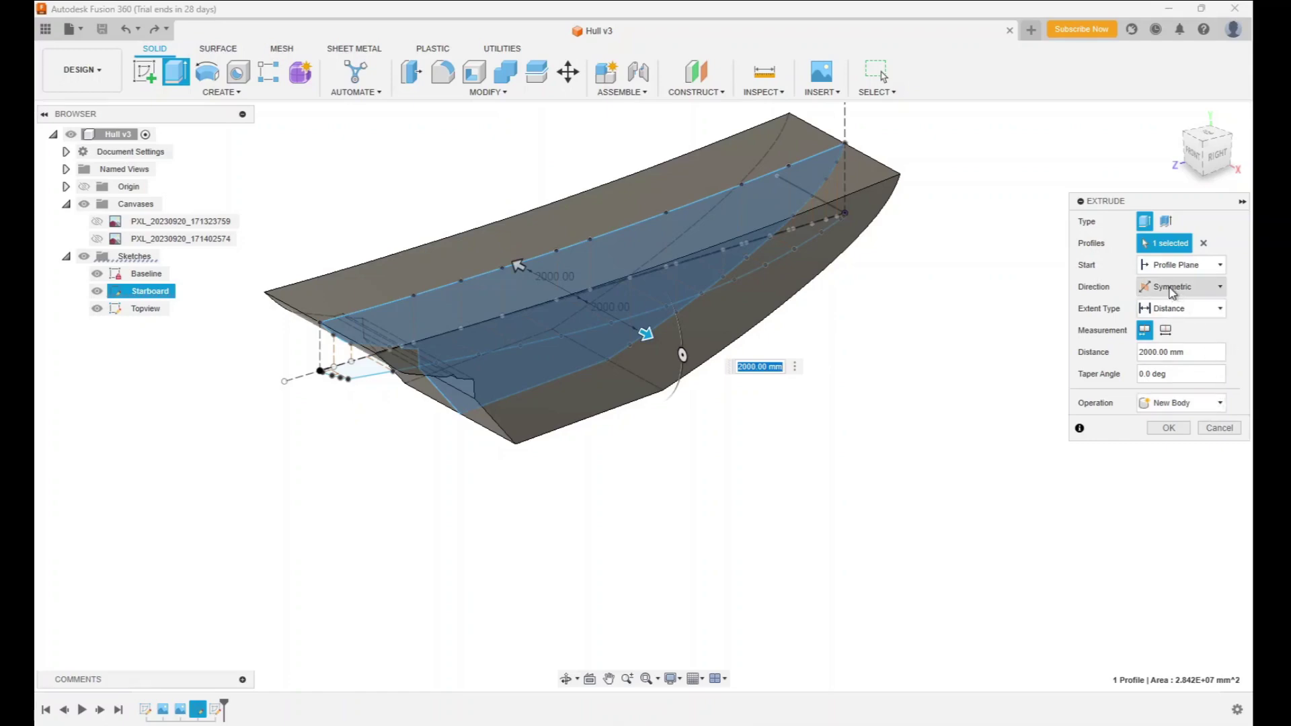
left_click(1165, 431)
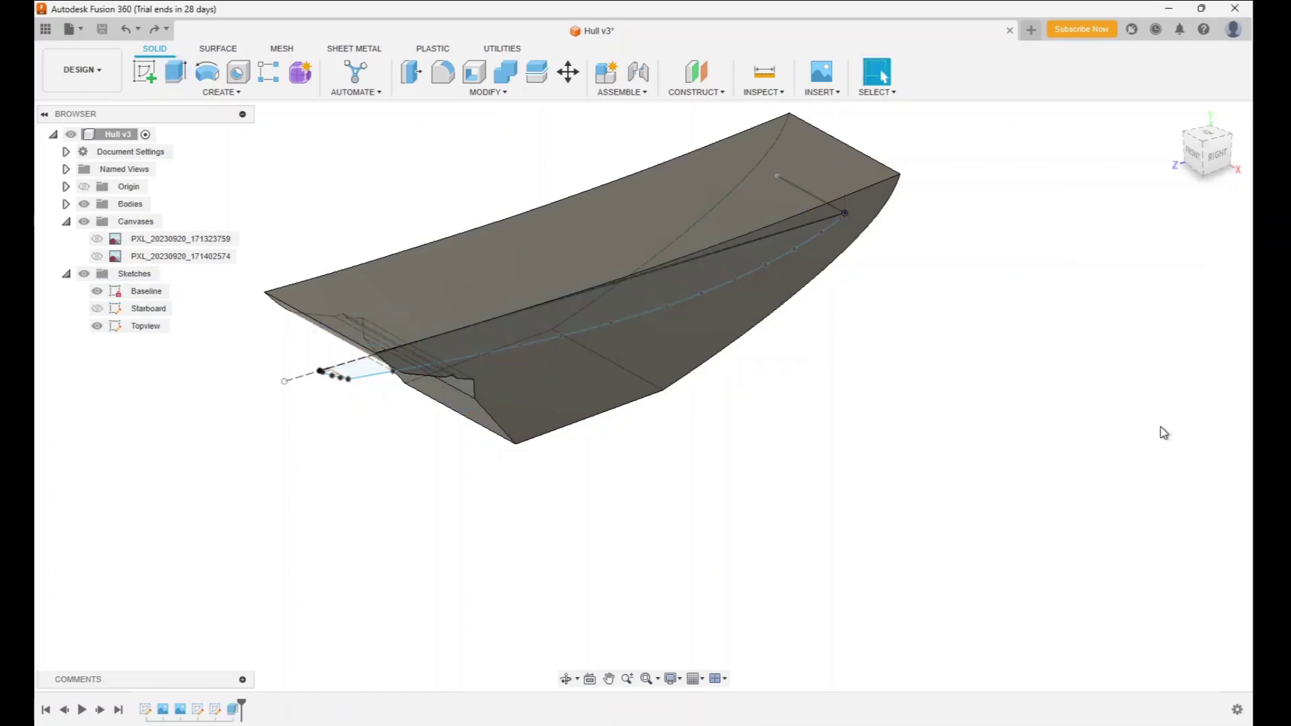
- Hide Body1 while keeping the Bodies folder itself displayed
left_click(66, 204)
left_click(86, 203)
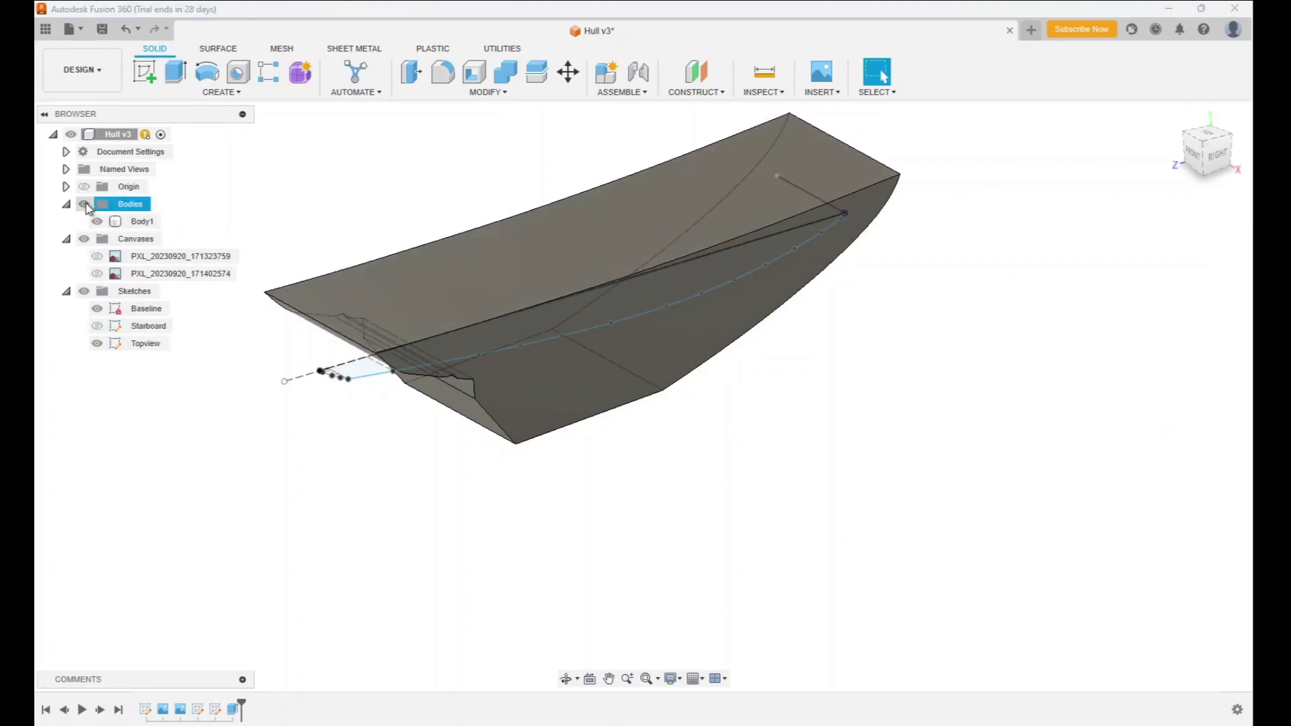
left_click(84, 204)
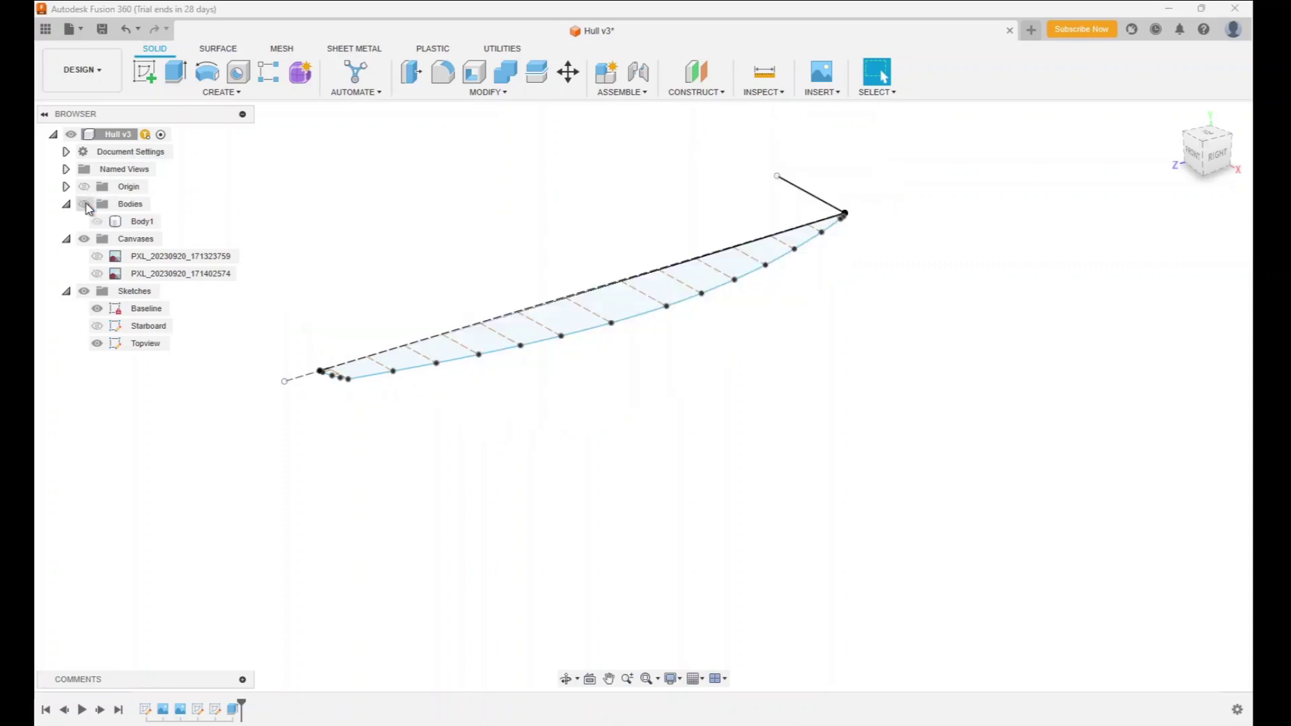
left_click(85, 204)
left_click(97, 222)
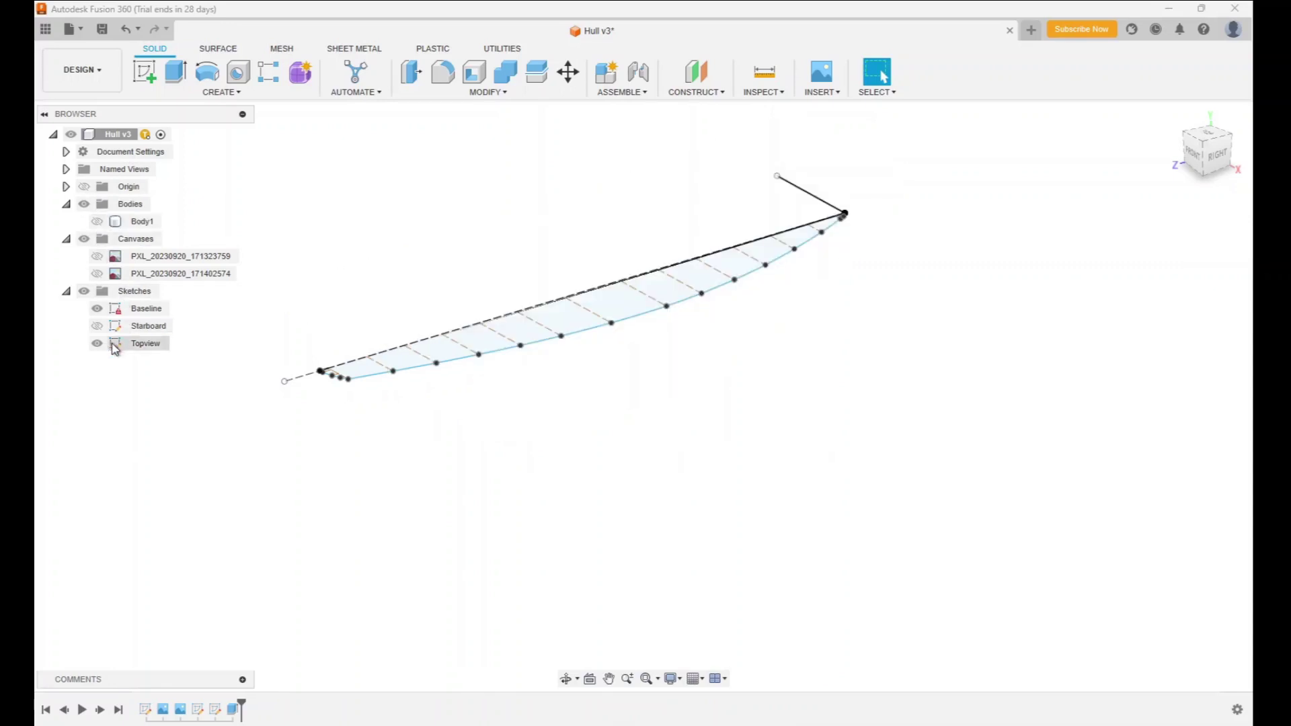
- Toggle the Starboard sketch on and off, leaving it hidden, and look at the Topview sketch in 3D
left_click(98, 326)
left_click(97, 327)
left_click(98, 328)
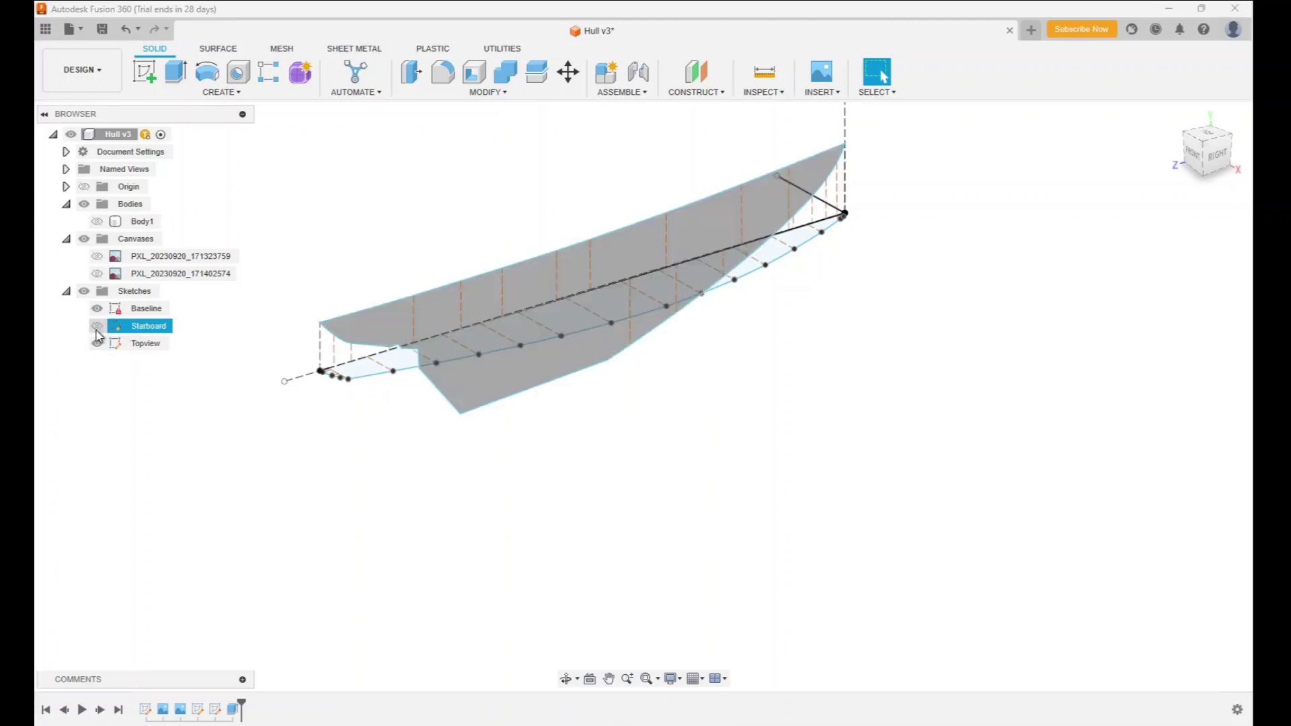
left_click(98, 327)
left_click(98, 343)
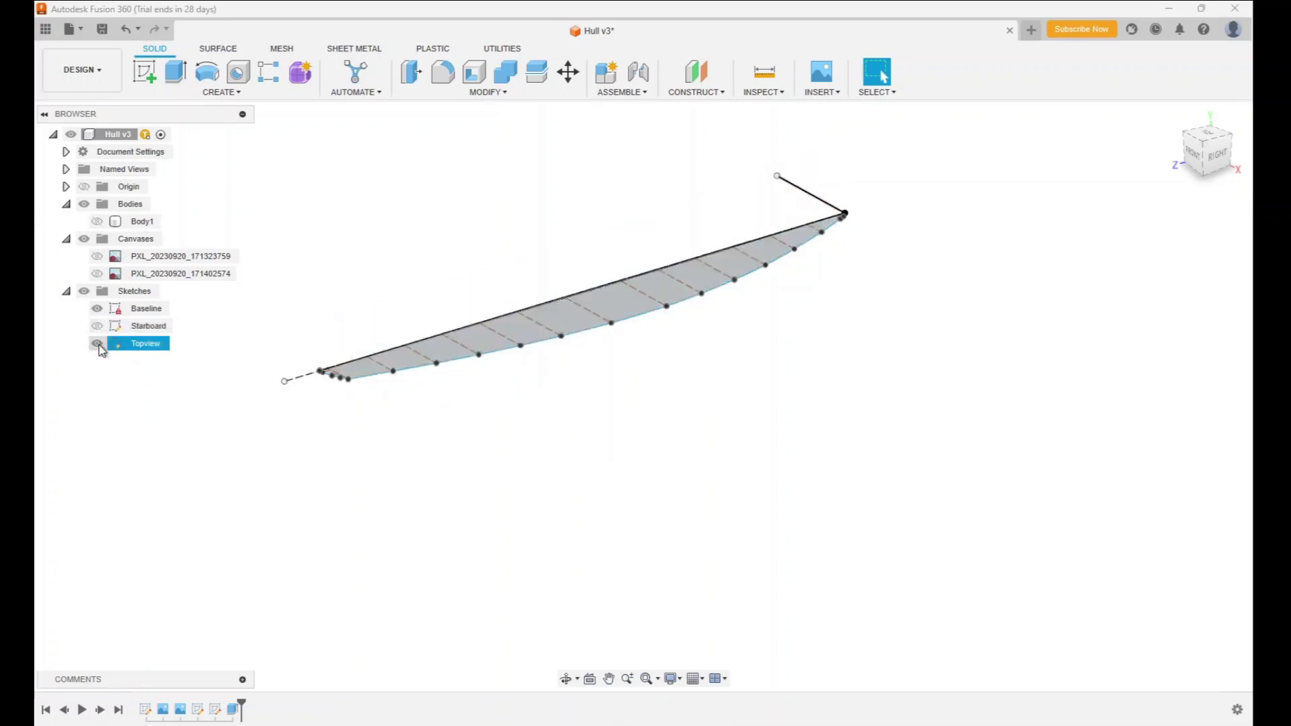
mouse_move(1198, 140)
left_mouse_down()
mouse_move(1215, 147)
mouse_move(1196, 151)
left_mouse_up()
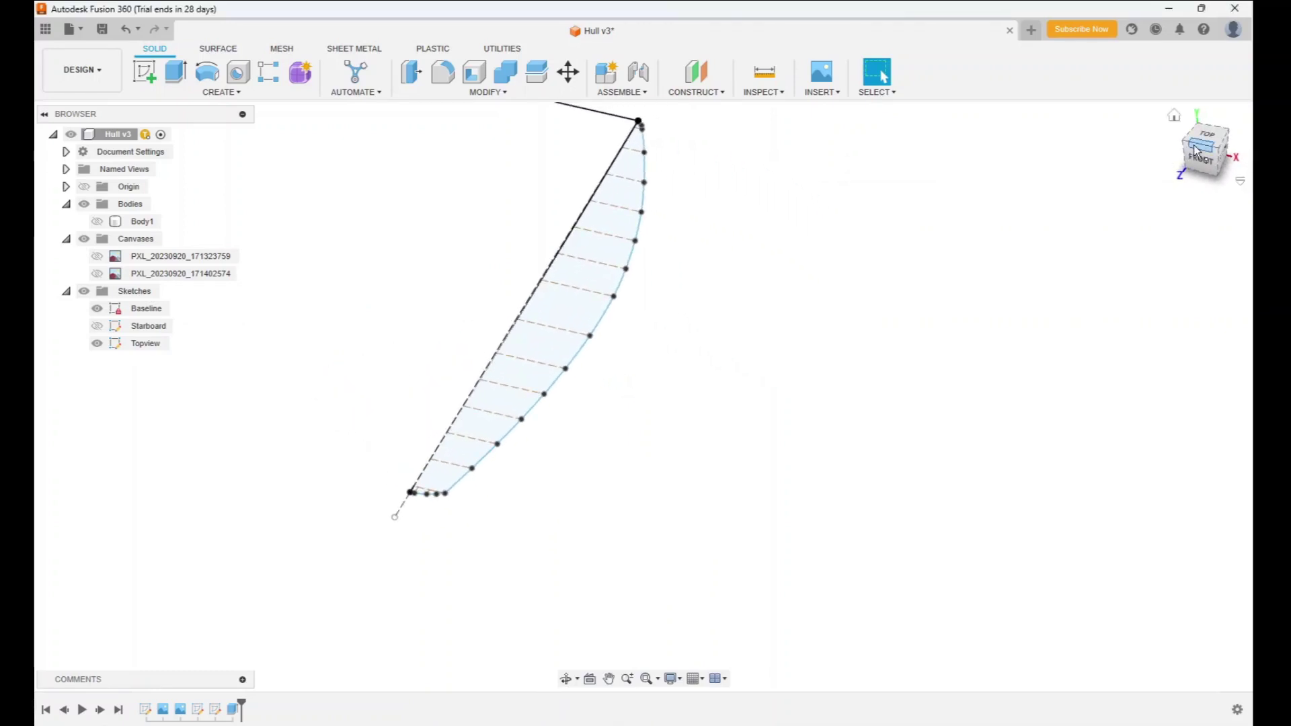
- Finish editing the Topview sketch with the hull outline mirrored across the centreline, and pick its profile
left_click(558, 319)
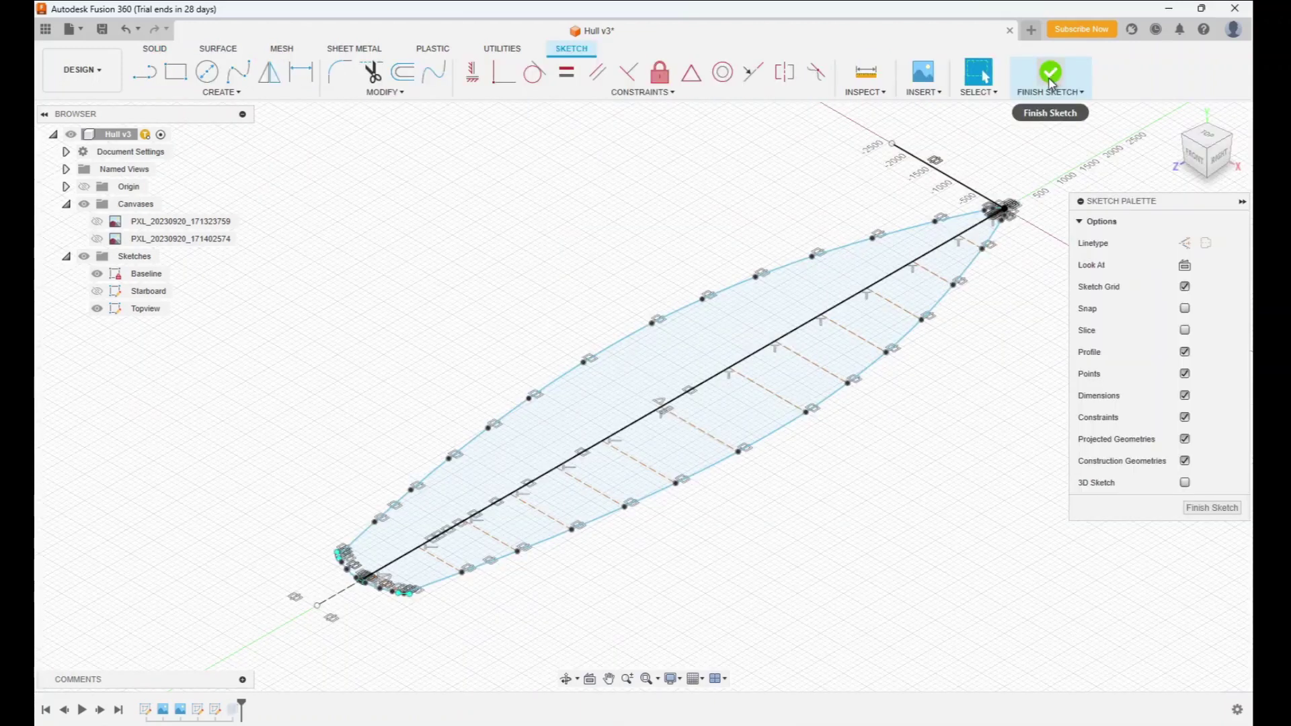
left_click(1048, 78)
left_click(791, 401)
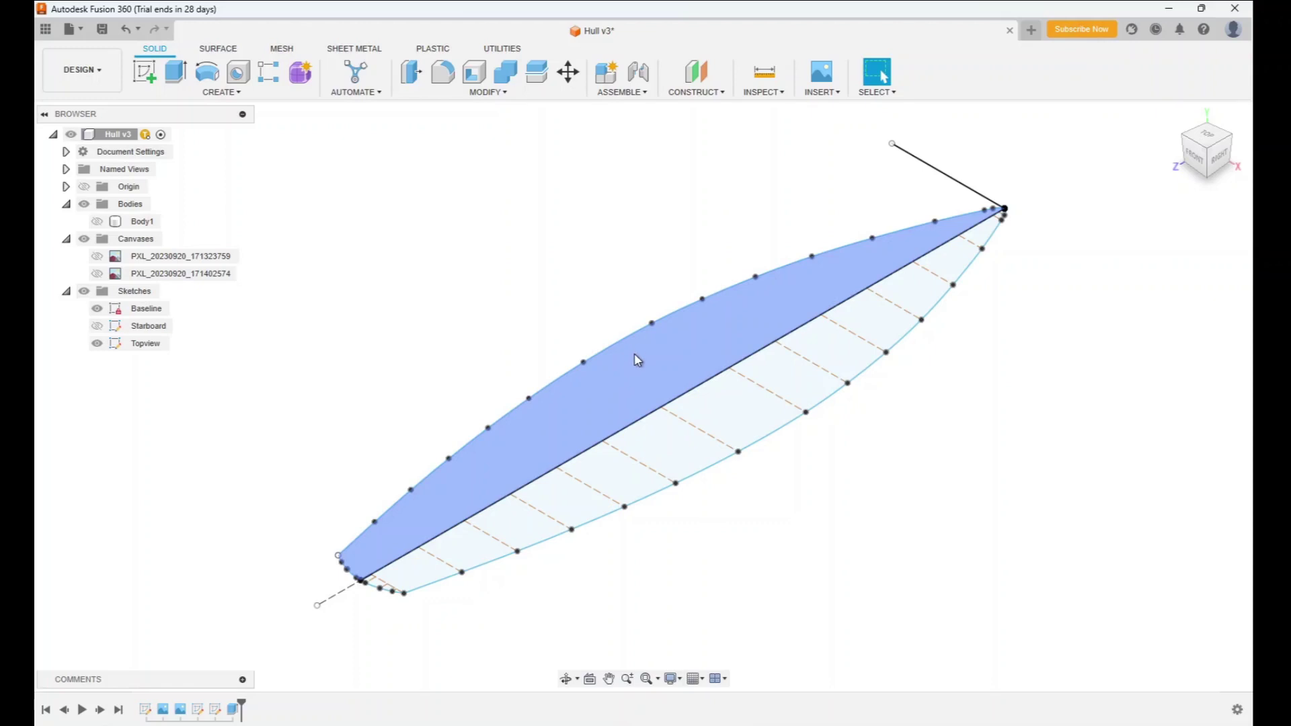
left_click(742, 416)
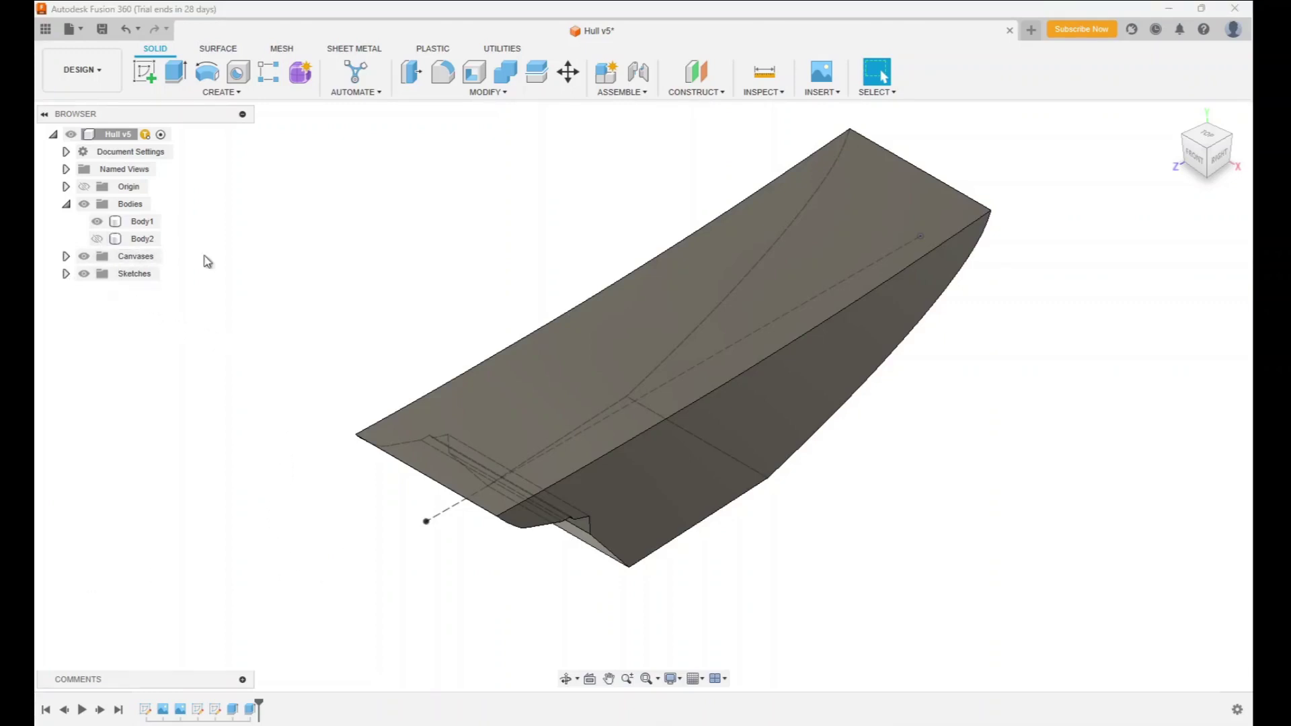
- Show Body2, the extruded top-view outline, together with Body1
left_click(138, 221)
left_click(485, 263)
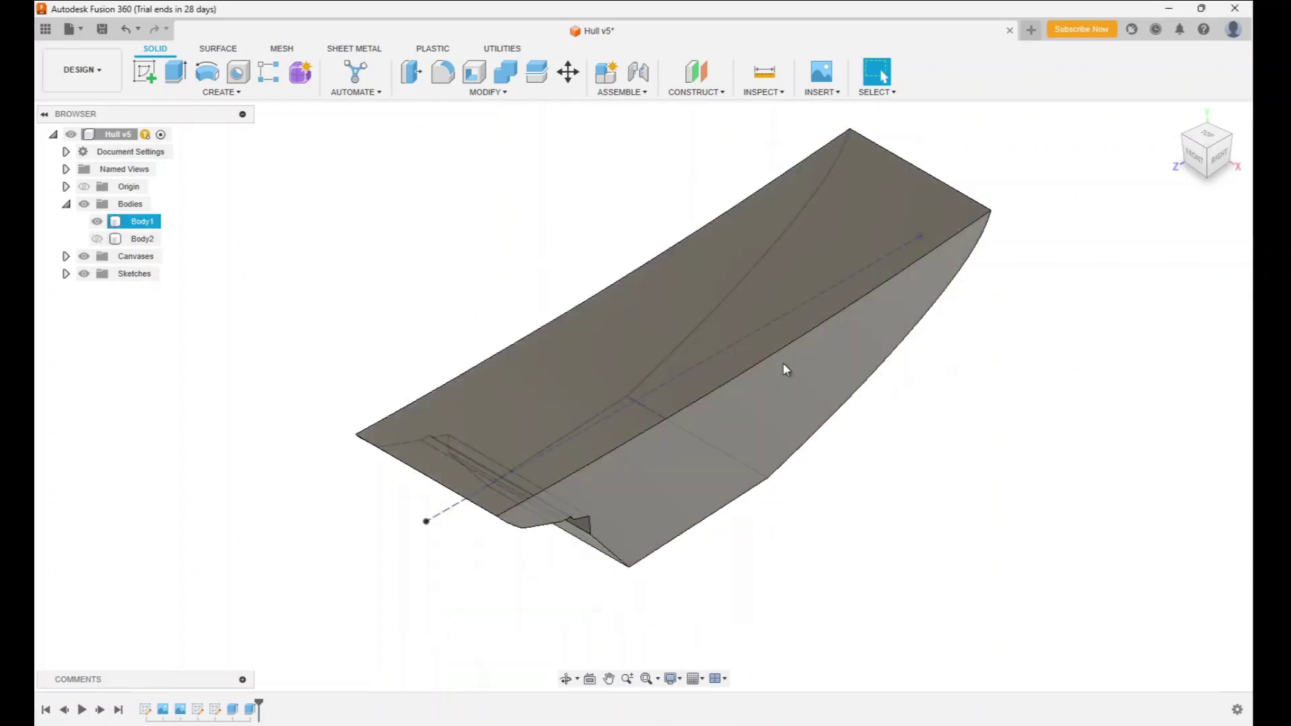
left_click(97, 239)
left_click(639, 234)
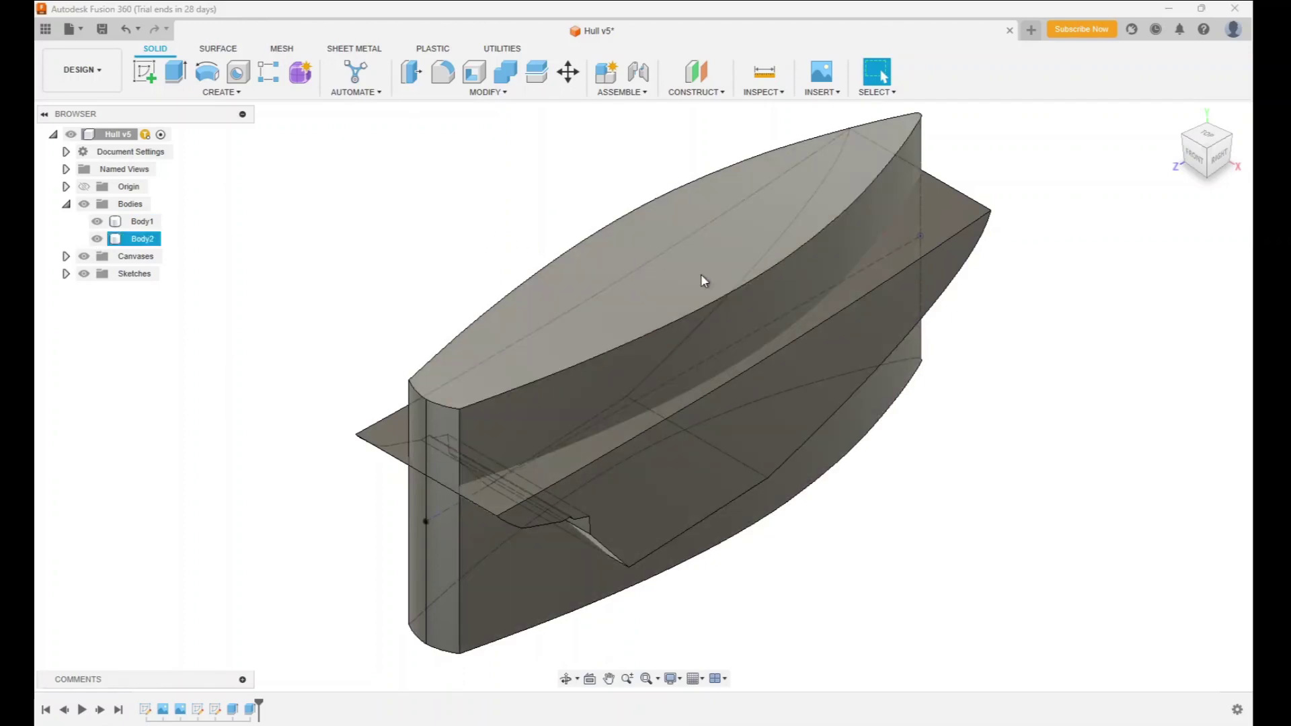
- Examine how Body1 and Body2 overlap, picking each body and viewing them from the starboard side
left_click(859, 358)
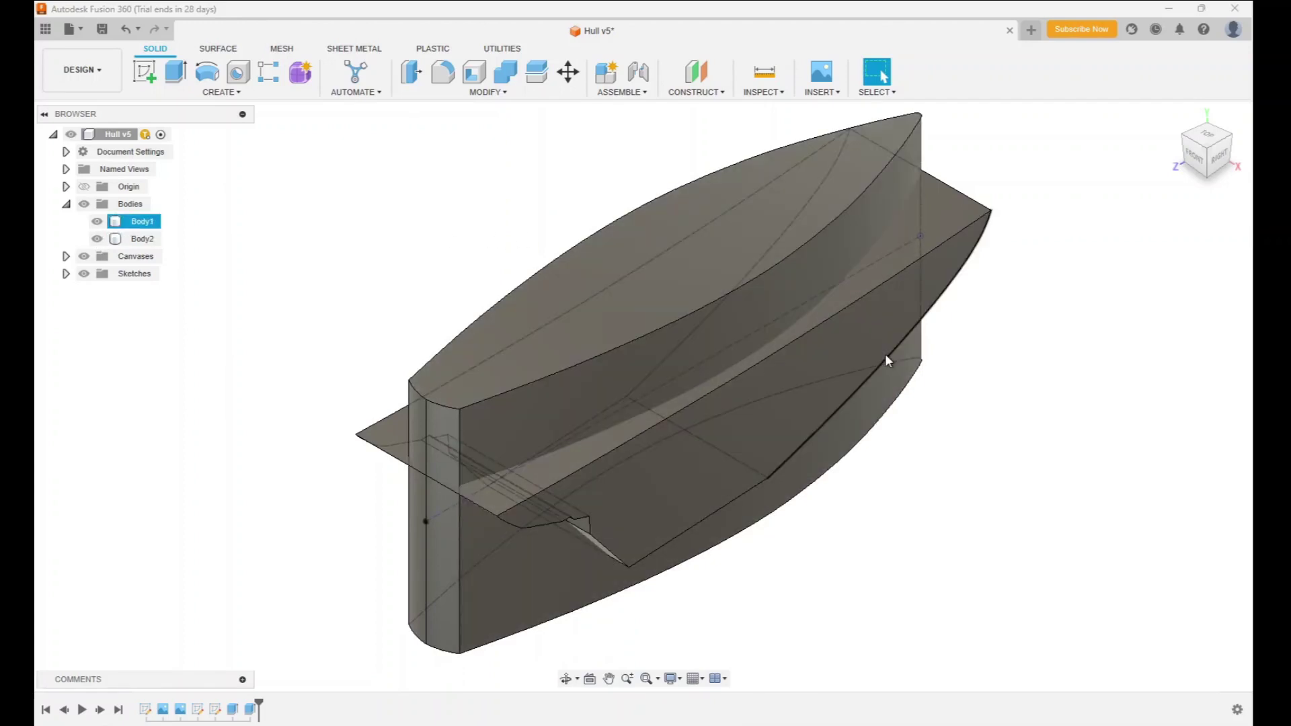
left_click(765, 222)
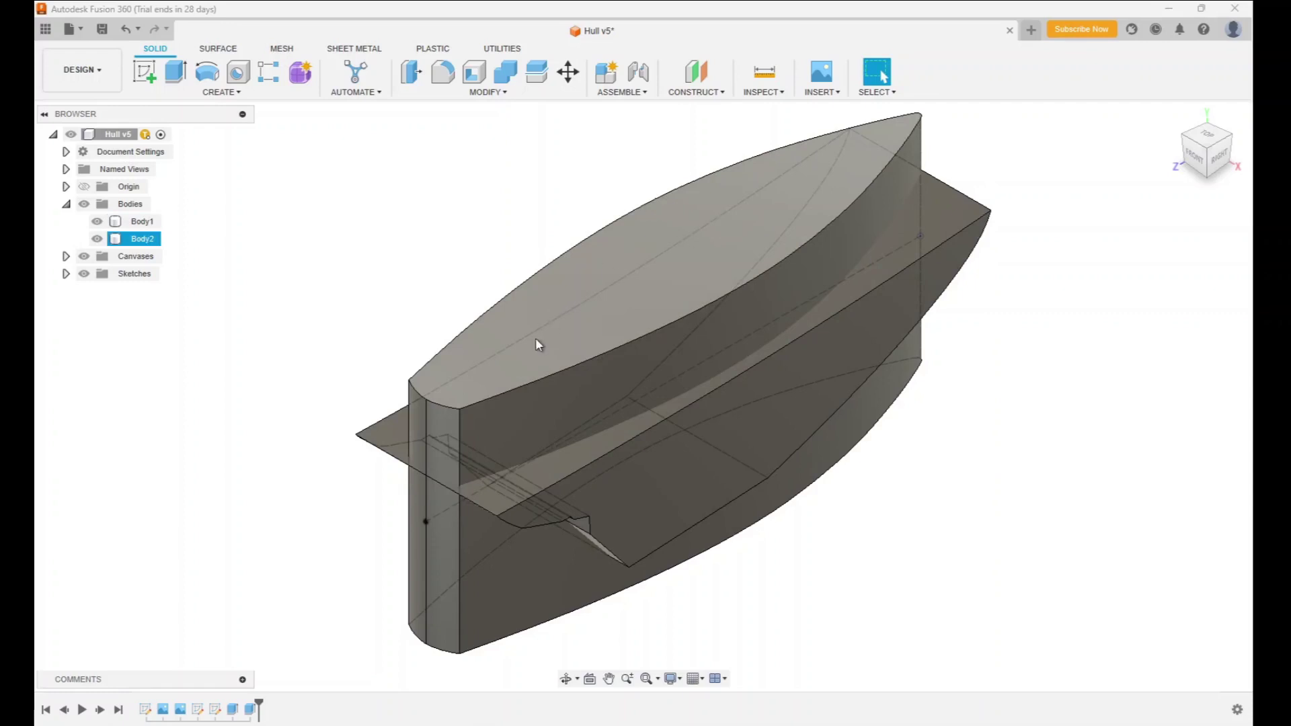
mouse_move(1209, 150)
left_mouse_down()
mouse_move(1167, 155)
mouse_move(1189, 159)
left_mouse_up()
left_click(612, 371)
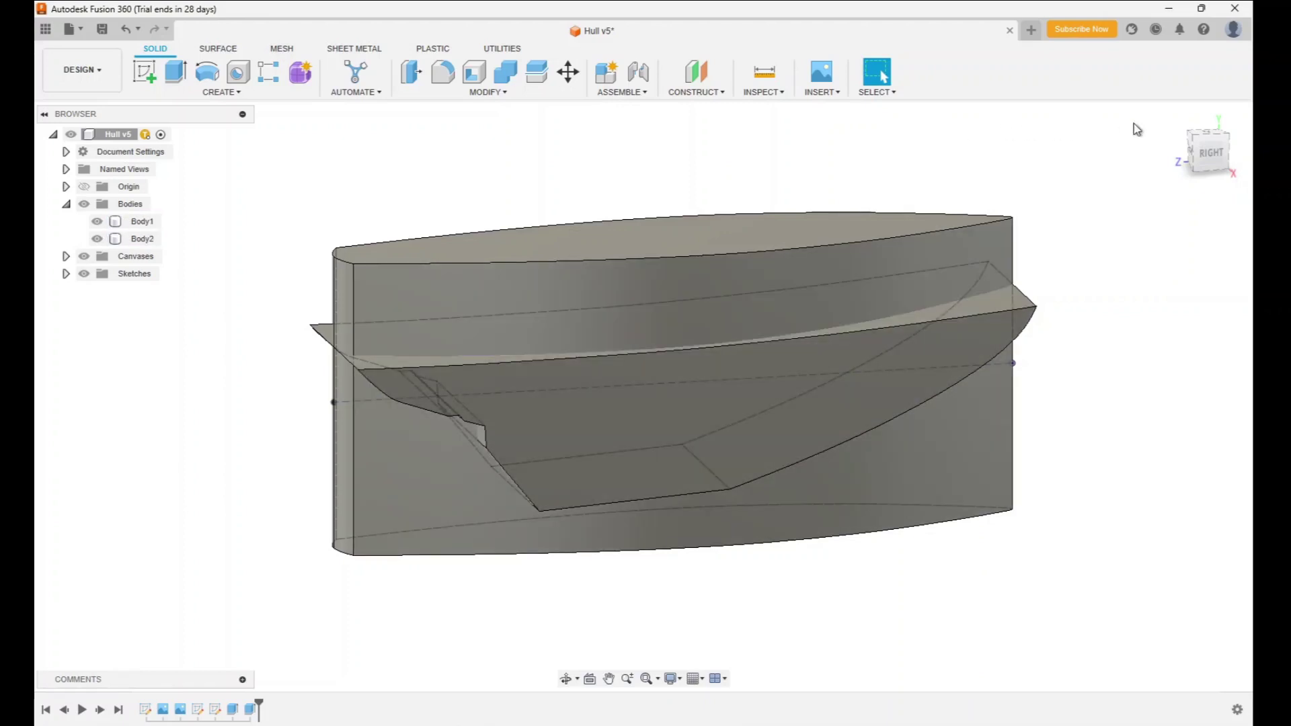
mouse_move(1192, 140)
left_mouse_down()
mouse_move(1166, 137)
mouse_move(1213, 159)
left_mouse_up()
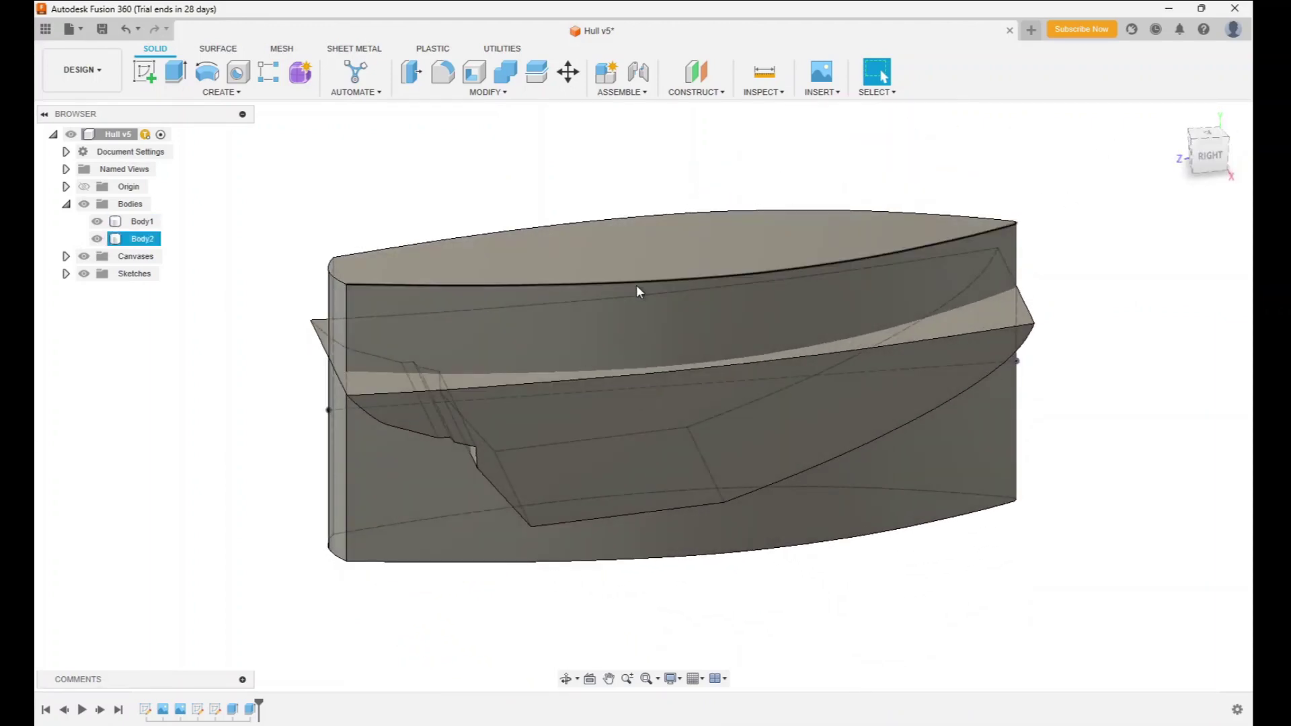
- Combine Body1 as target with Body2 as tool using Intersect, creating a new component and keeping the tool bodies
left_click(504, 74)
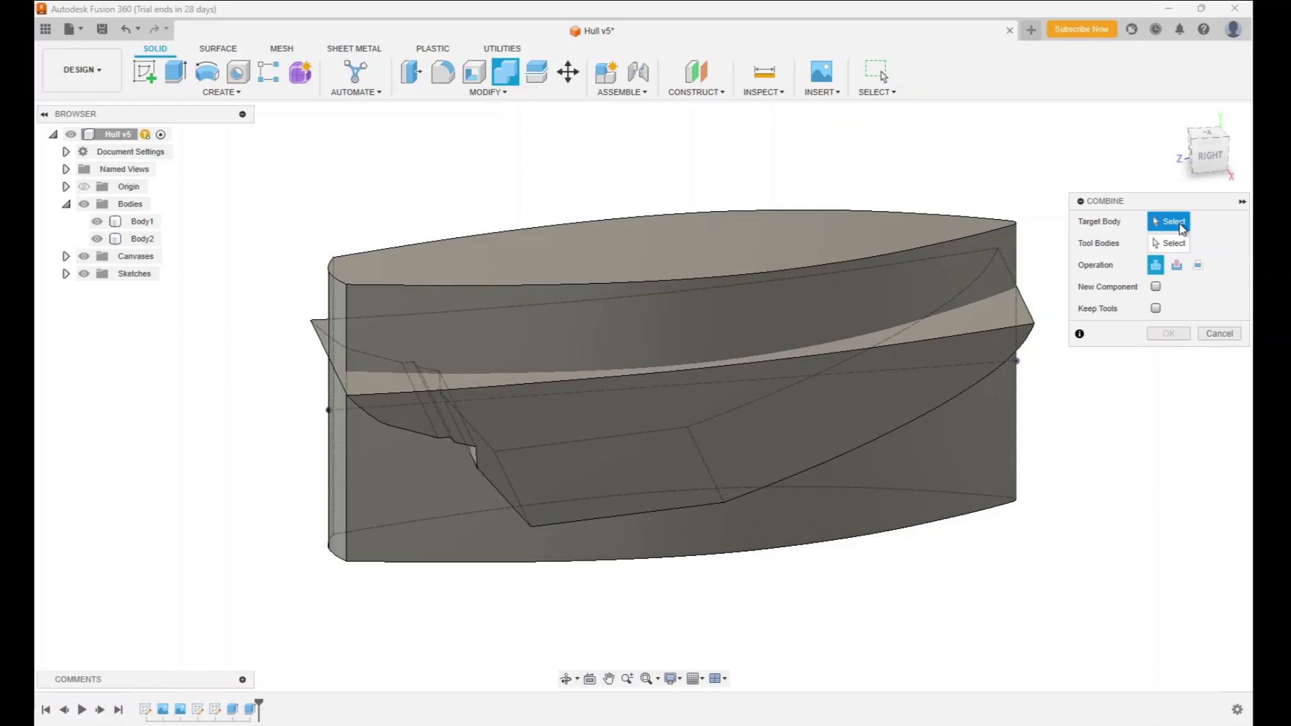
left_click(1024, 327)
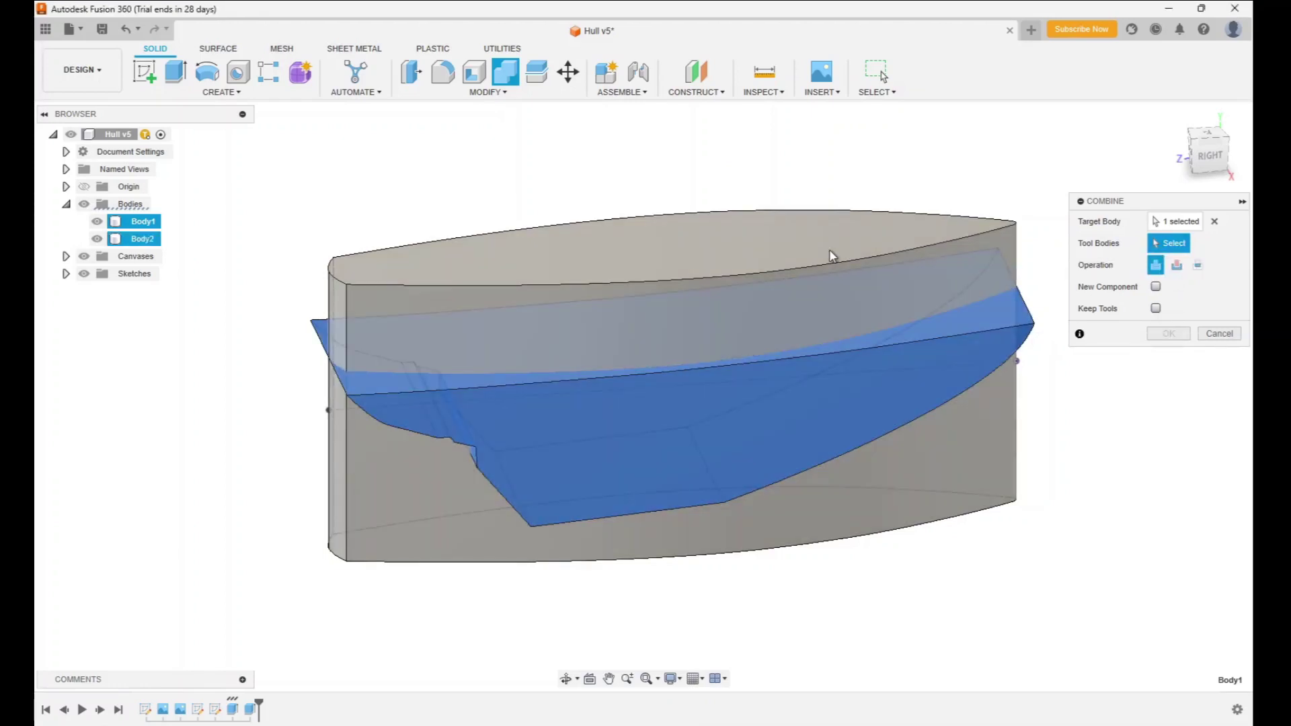
left_click(832, 256)
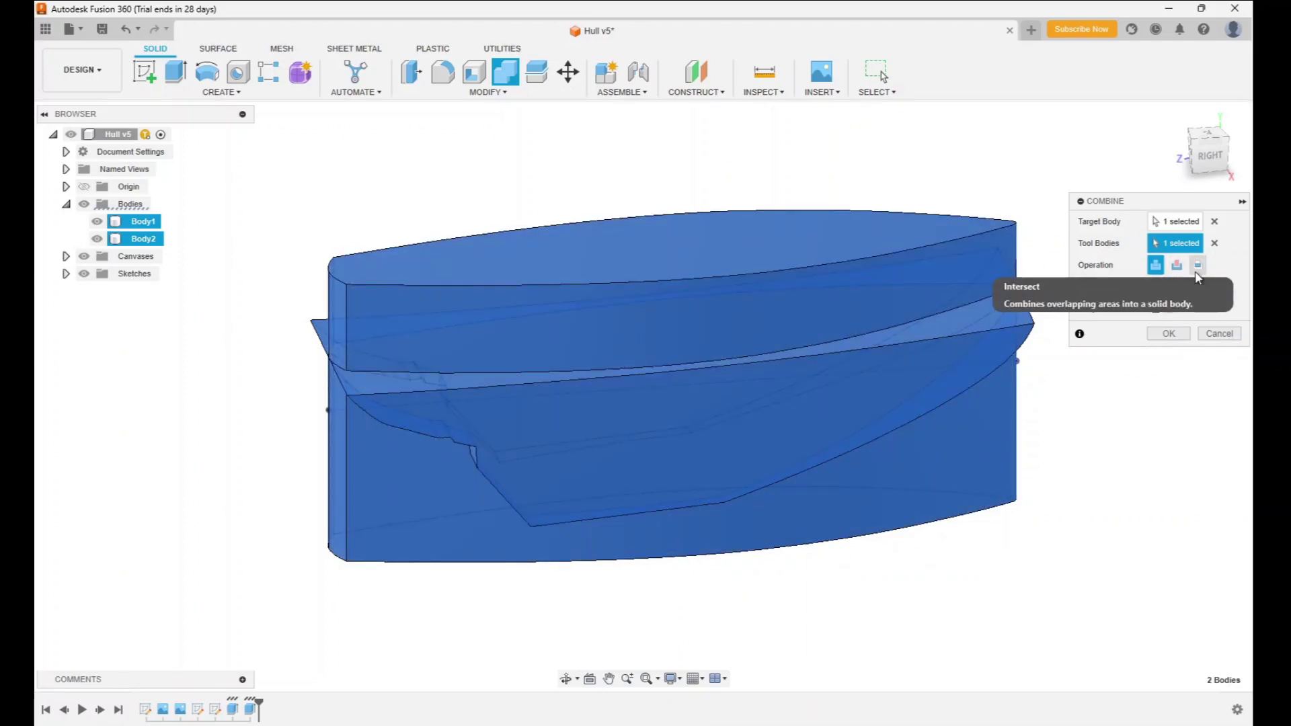
left_click(1197, 267)
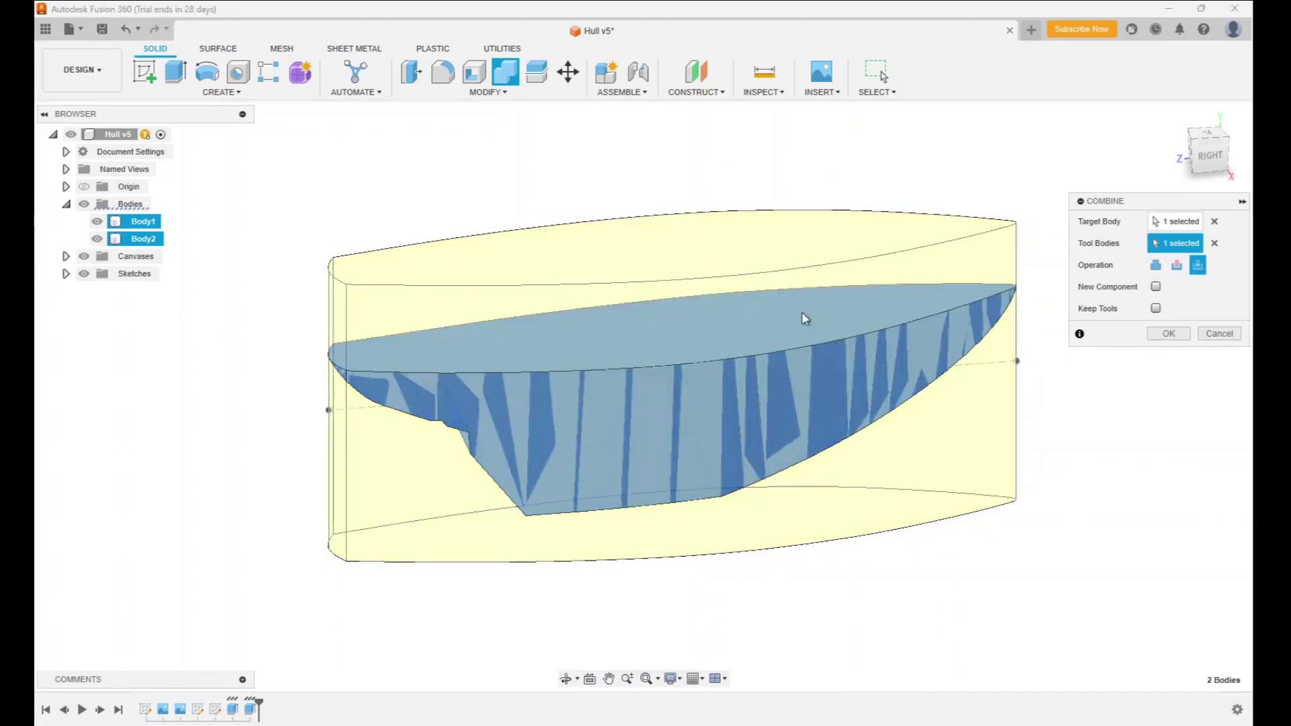
left_click(1156, 288)
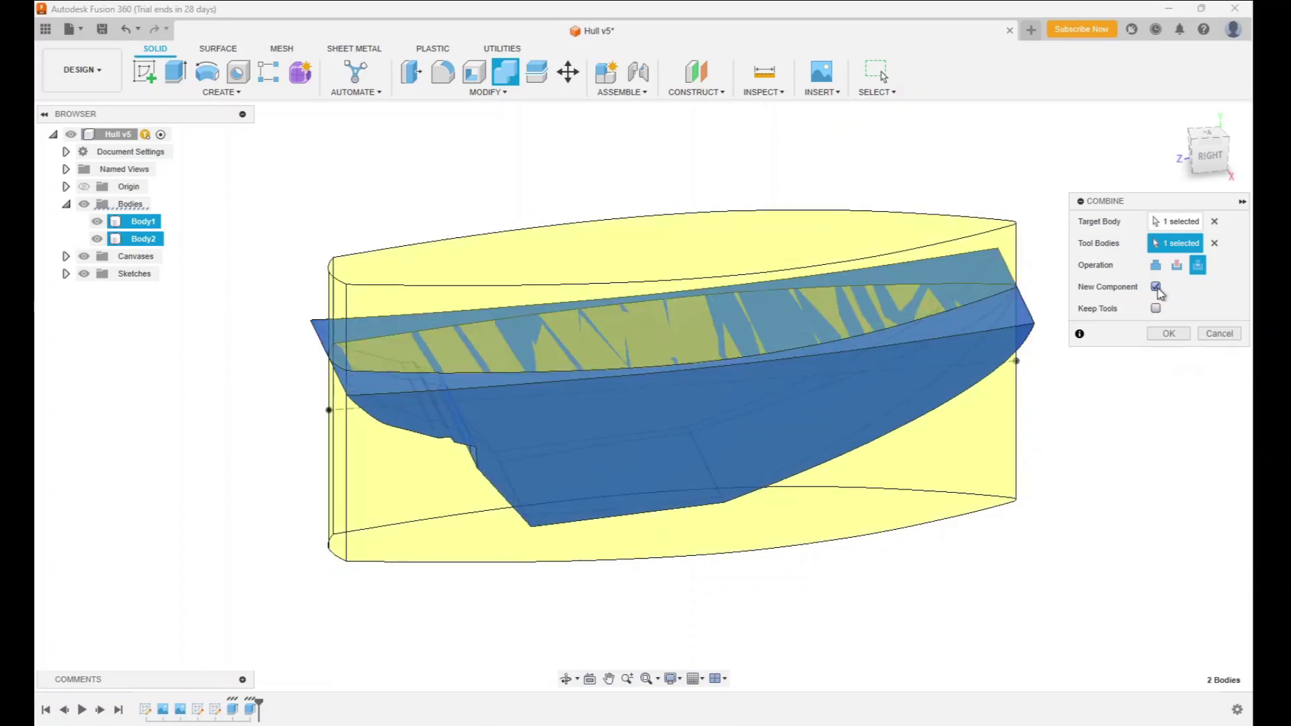
left_click(1157, 309)
left_click(1171, 337)
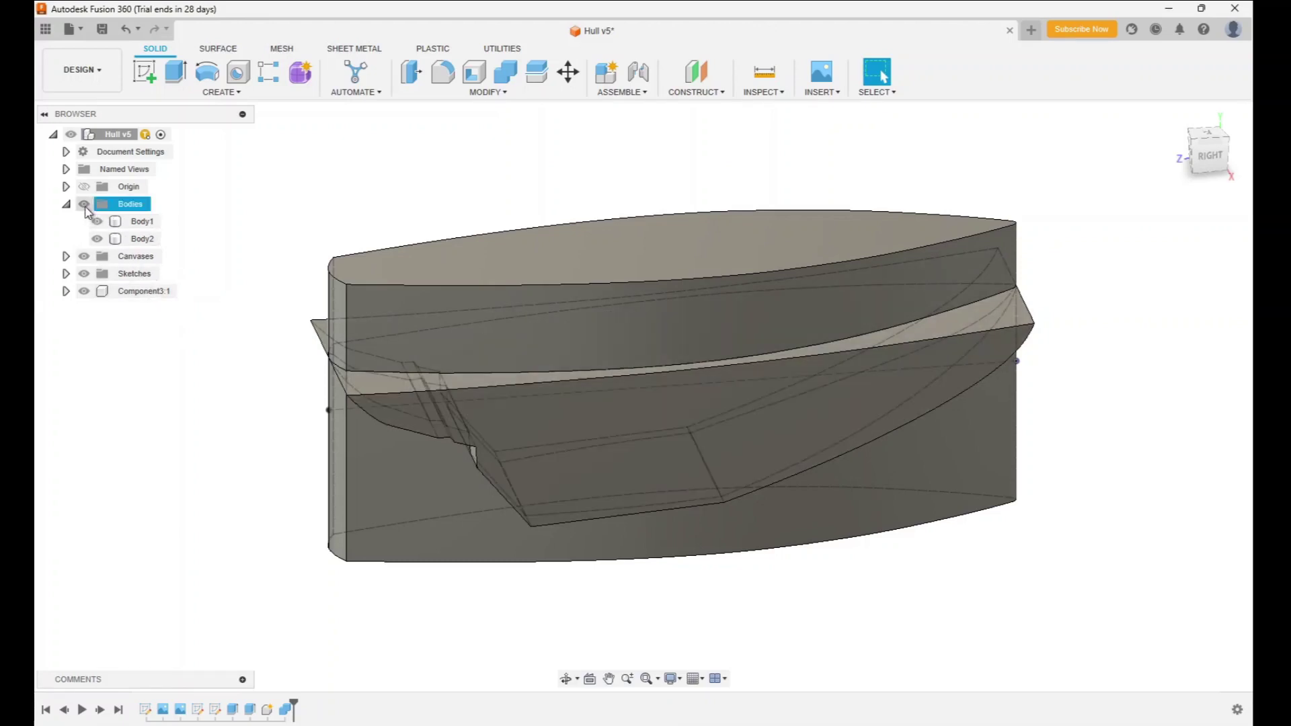
- Hide the Bodies folder and examine the intersected hull component from the front view and the starboard side
left_click(83, 204)
mouse_move(1211, 144)
left_mouse_down()
mouse_move(1074, 116)
mouse_move(1075, 158)
mouse_move(1131, 127)
mouse_move(1214, 120)
mouse_move(1258, 126)
mouse_move(1253, 156)
mouse_move(1264, 117)
left_mouse_up()
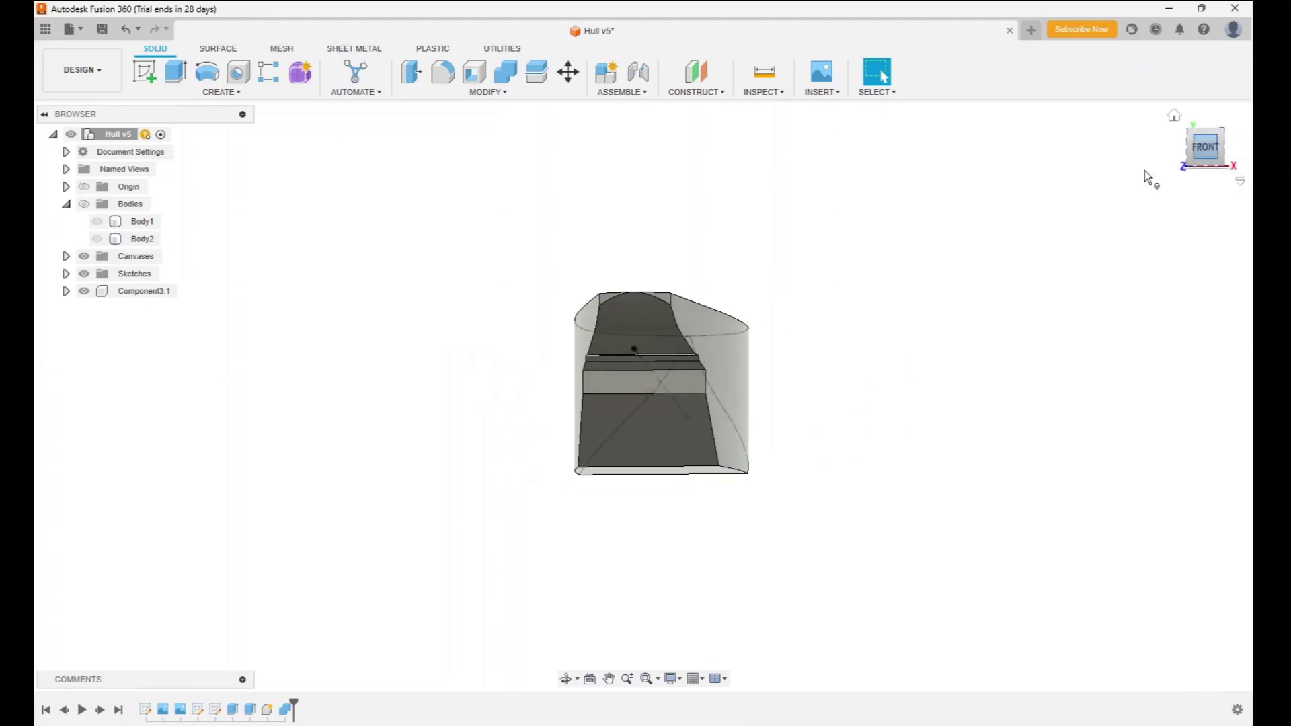
left_click(1191, 140)
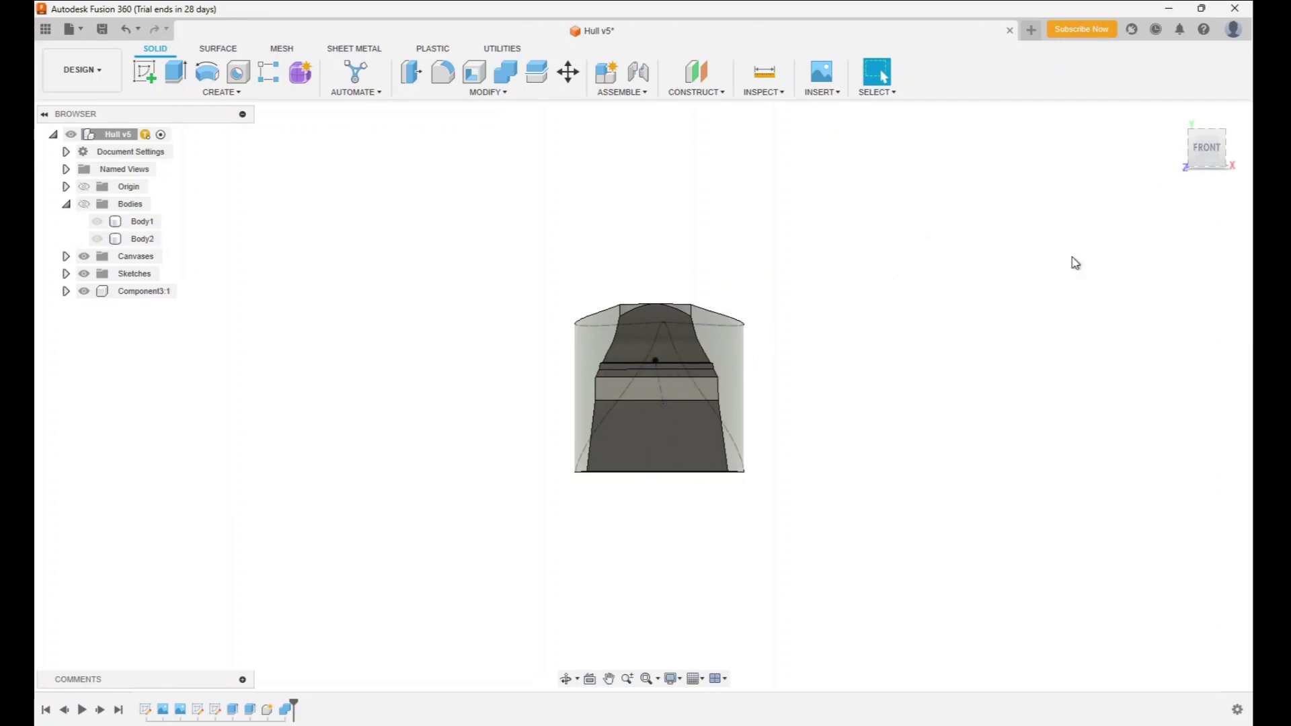
left_click_drag(1207, 145, 1110, 170)
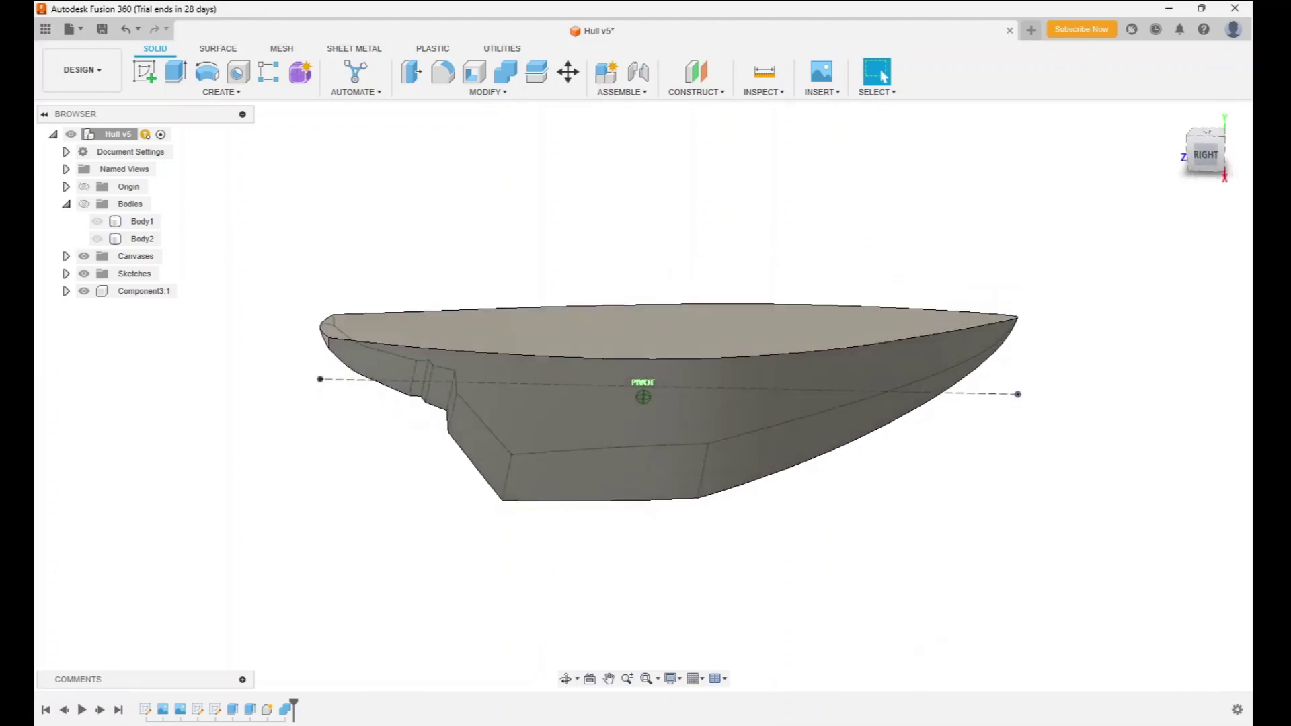
left_click_drag(1211, 150, 1214, 152)
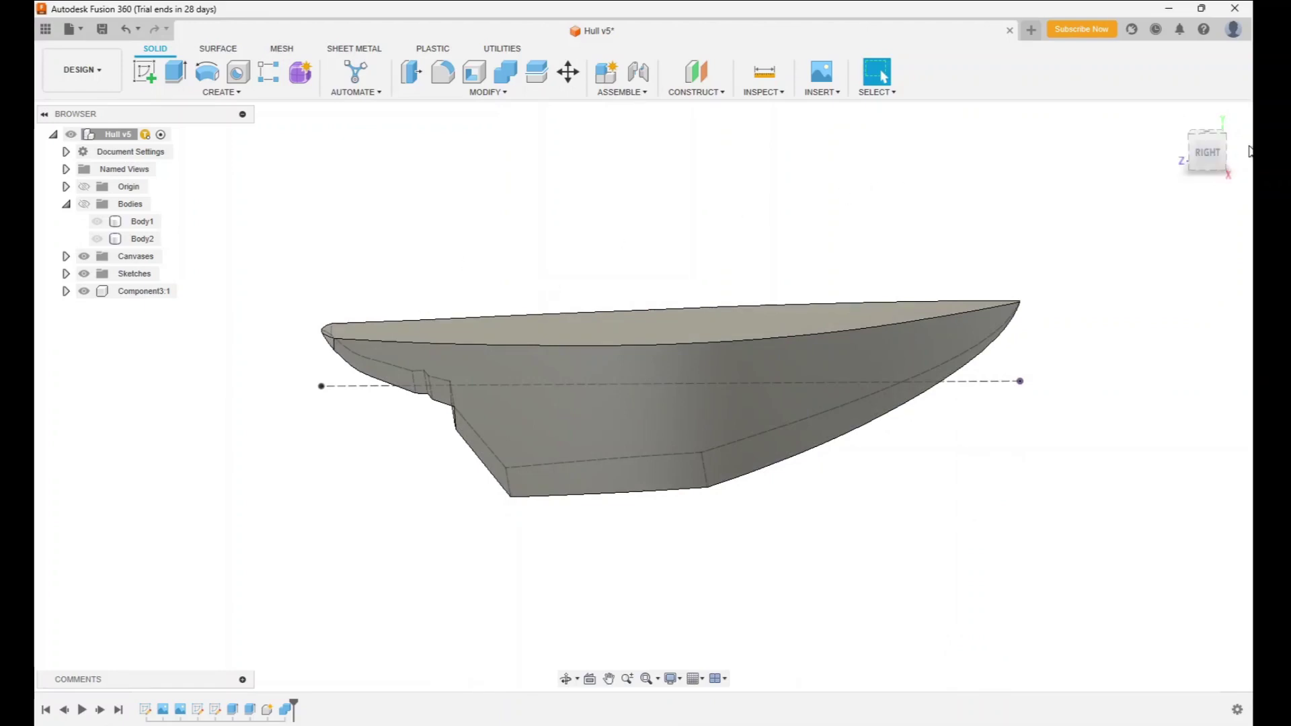
left_click_drag(1209, 153, 1230, 144)
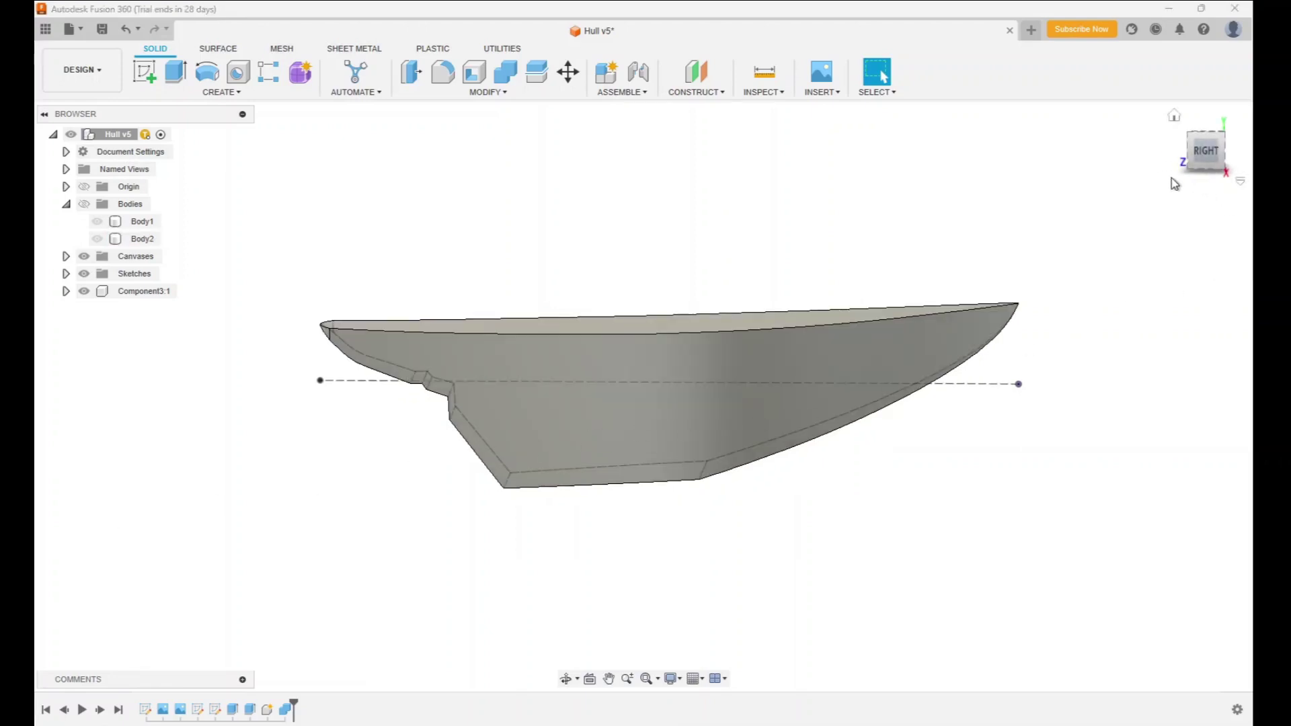
mouse_move(1201, 142)
left_mouse_down()
mouse_move(1209, 160)
mouse_move(1185, 168)
mouse_move(1211, 152)
left_mouse_up()
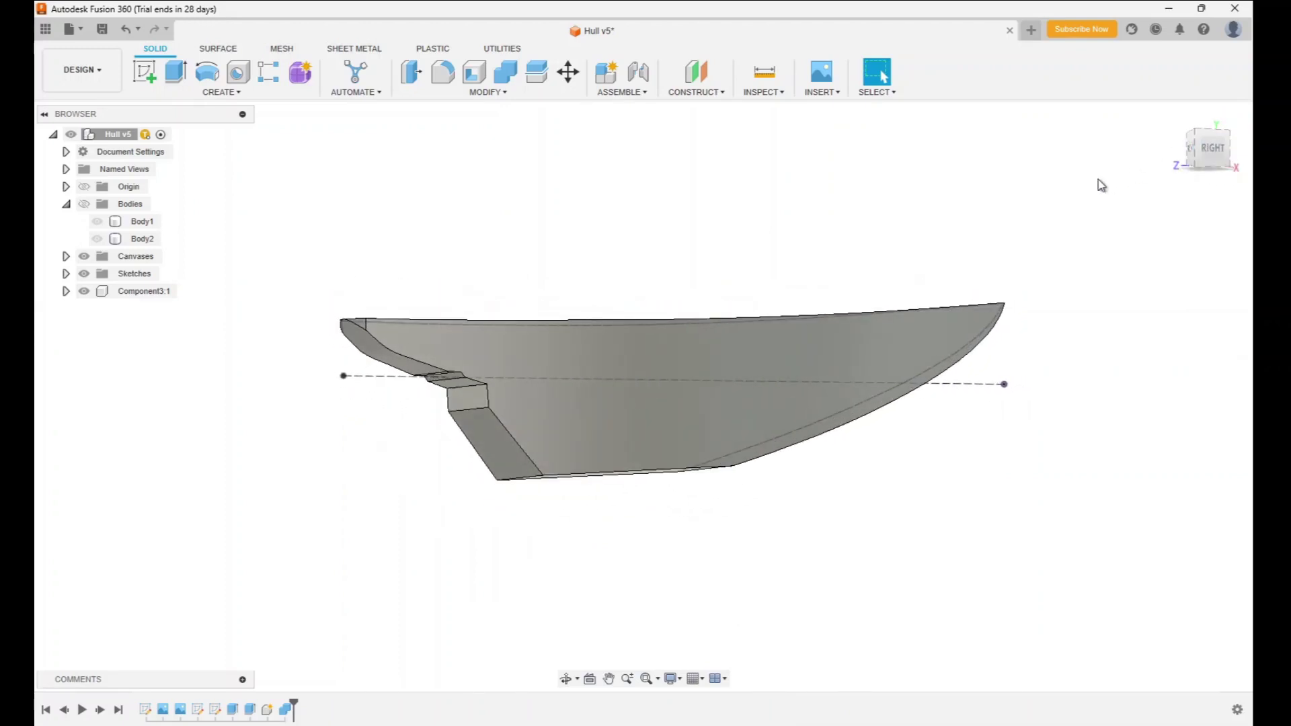